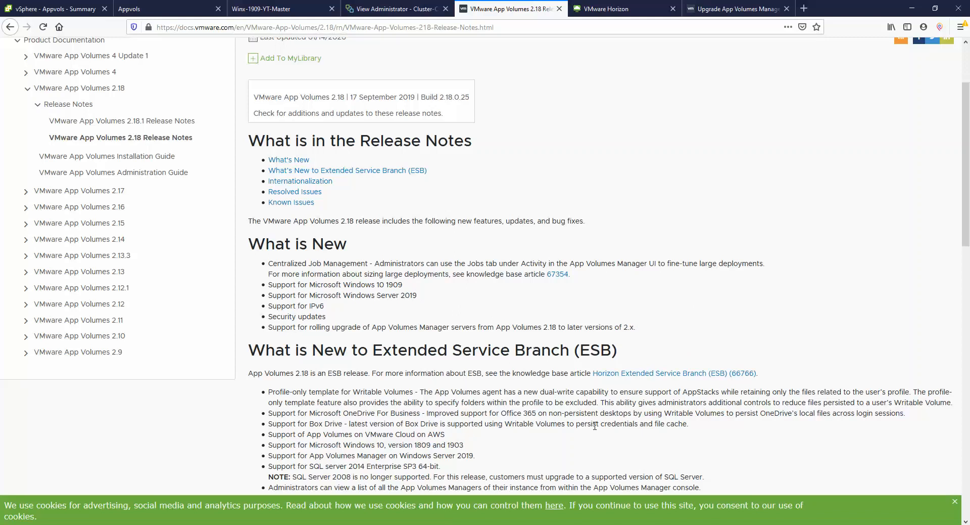
Open the VMware App Volumes 2.18.1 Release Notes from the docs sidebar.
scroll(521, 423, "down", 4)
scroll(539, 194, "up", 6)
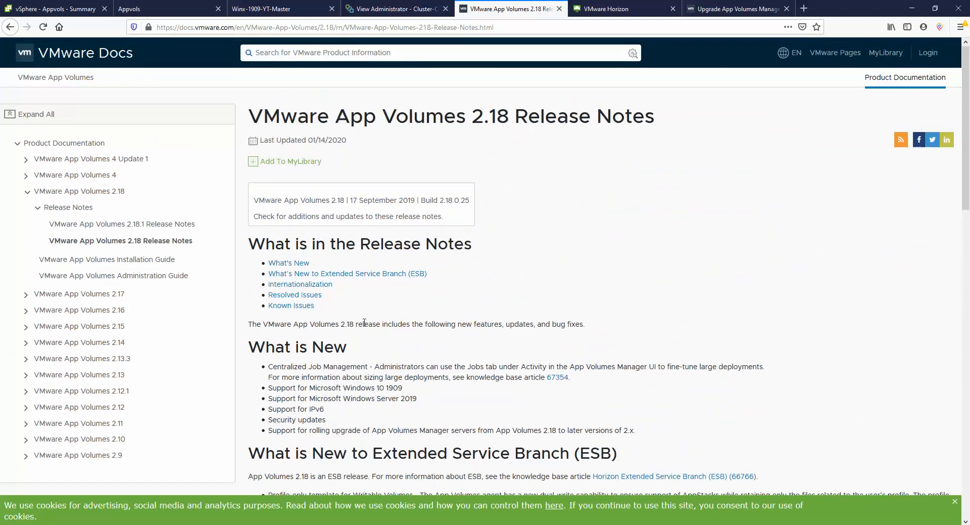
scroll(581, 187, "down", 9)
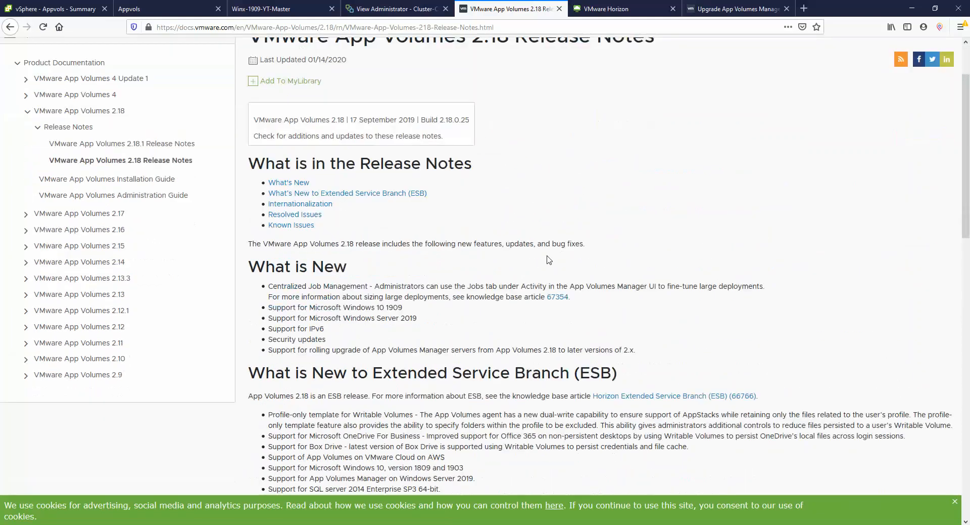
scroll(189, 250, "up", 7)
scroll(189, 250, "up", 3)
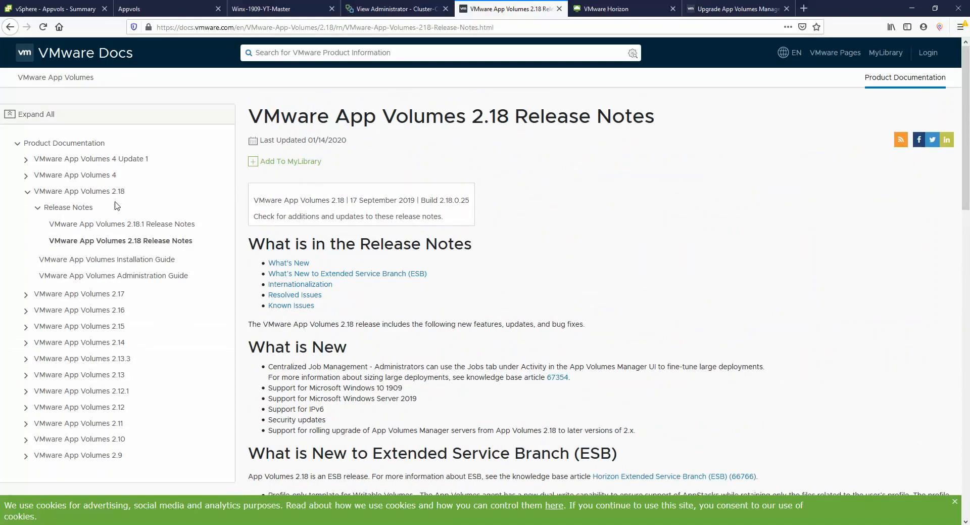
left_click(117, 225)
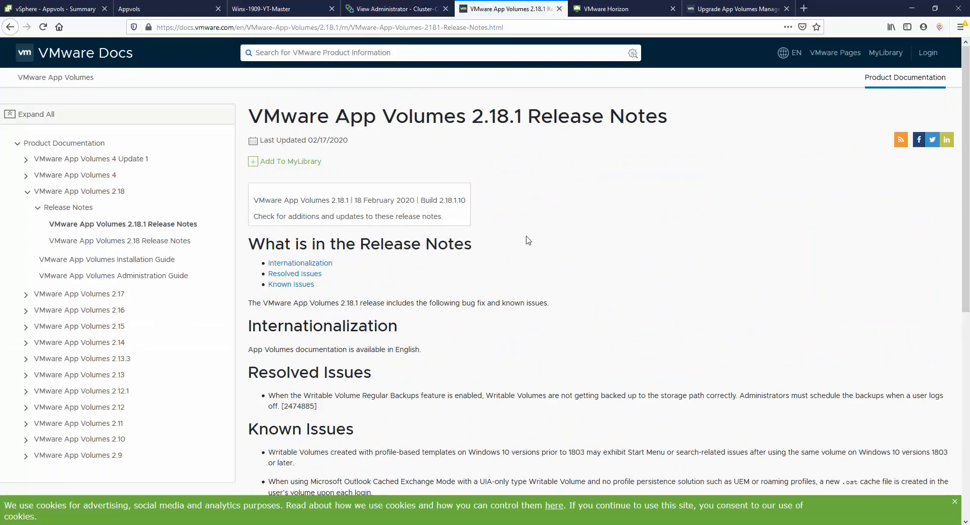
Highlight the Windows 10 1803 and Outlook cached mode known issues.
scroll(605, 235, "down", 4)
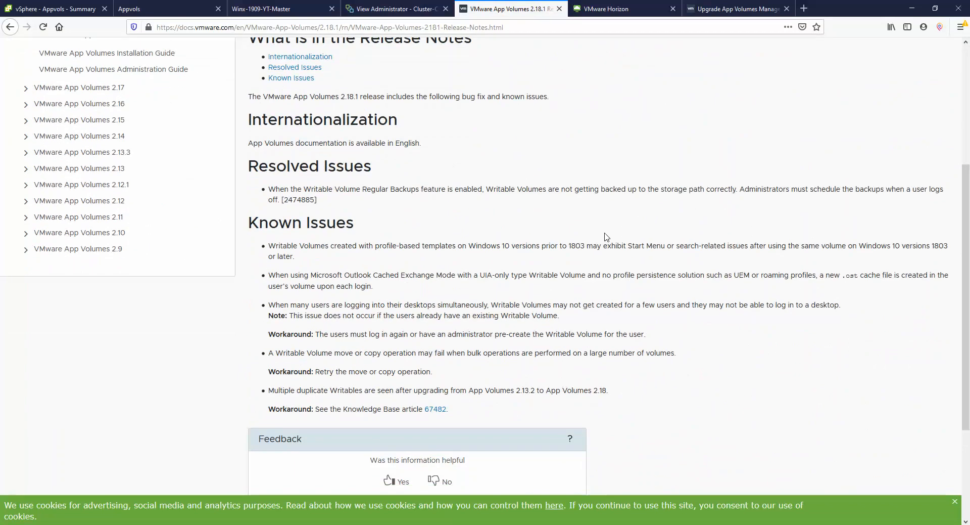
scroll(379, 293, "down", 2)
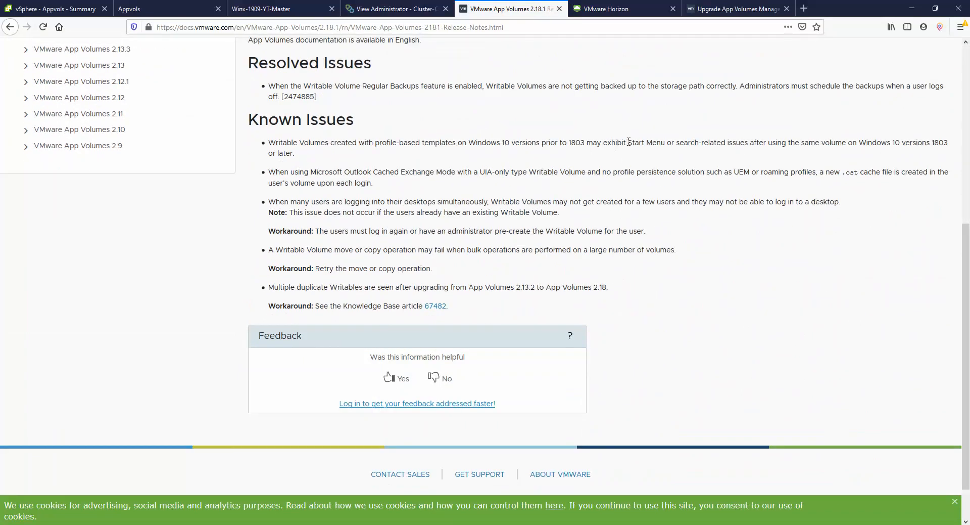
left_click_drag(628, 142, 580, 145)
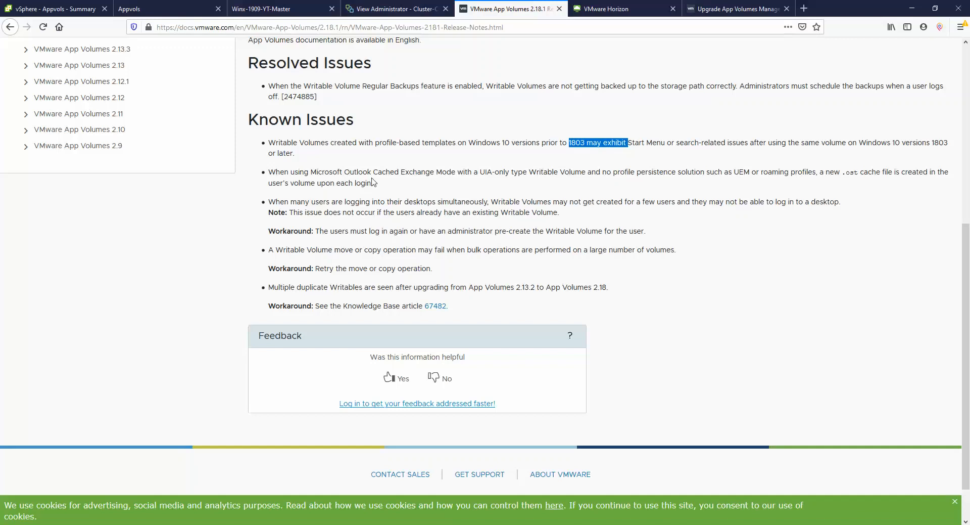
left_click_drag(317, 172, 362, 172)
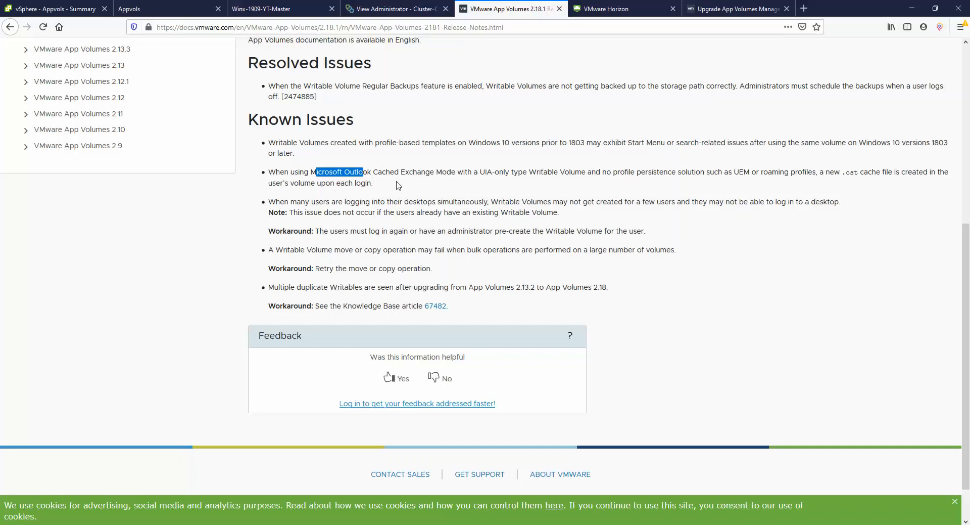
scroll(398, 185, "up", 5)
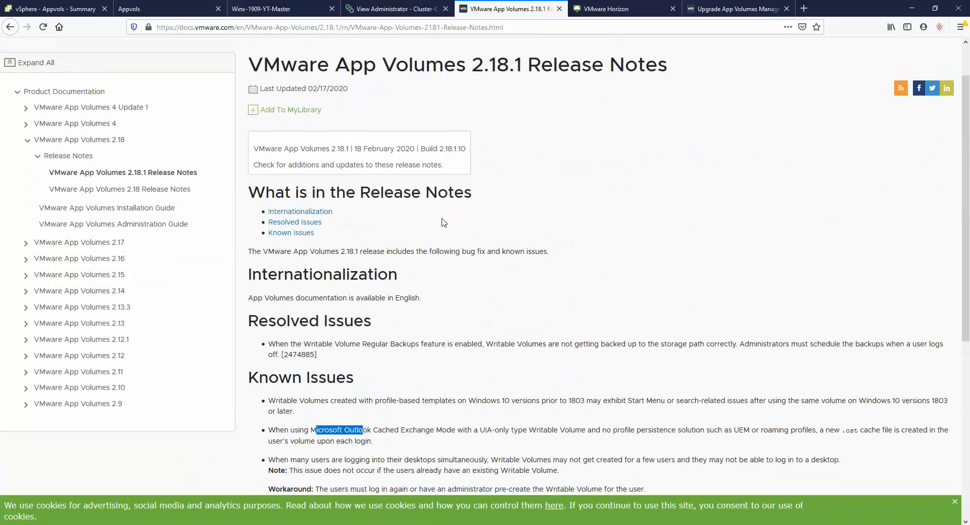
In the Upgrade App Volumes Manager guide, highlight the title and the note about upgrading from 2.12.
left_click(715, 5)
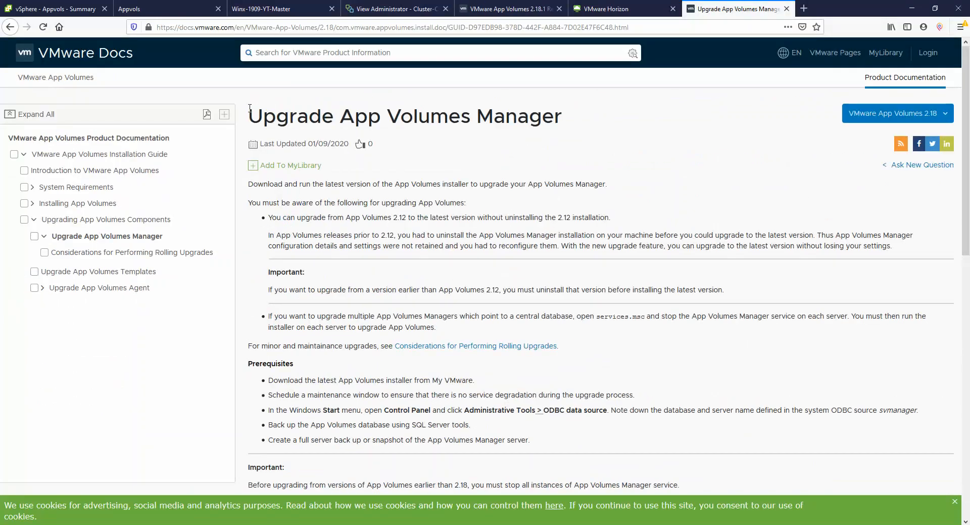
left_click_drag(252, 111, 555, 115)
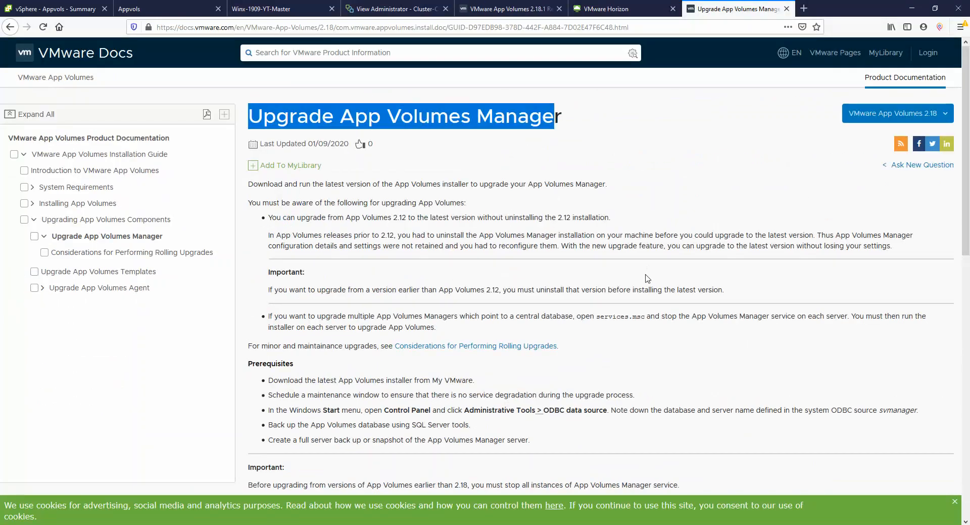
scroll(649, 293, "down", 4)
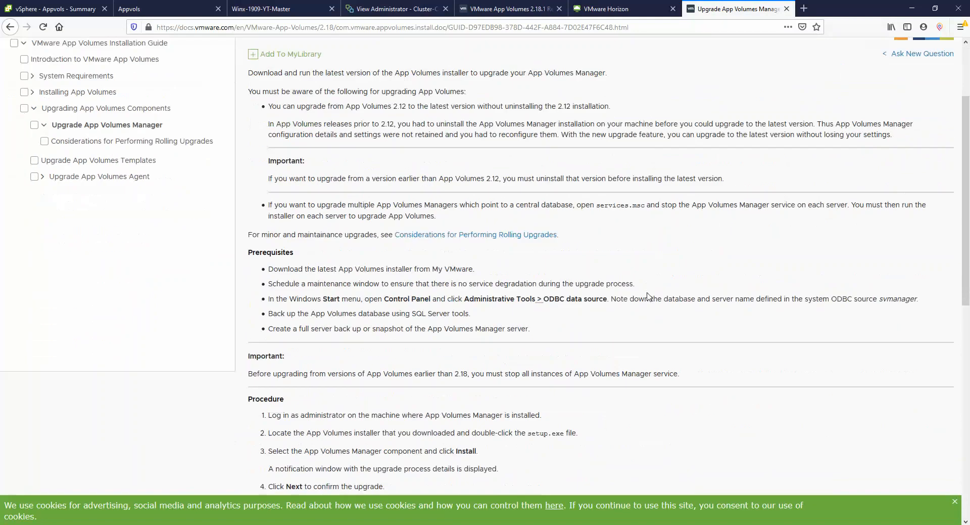
scroll(683, 328, "up", 4)
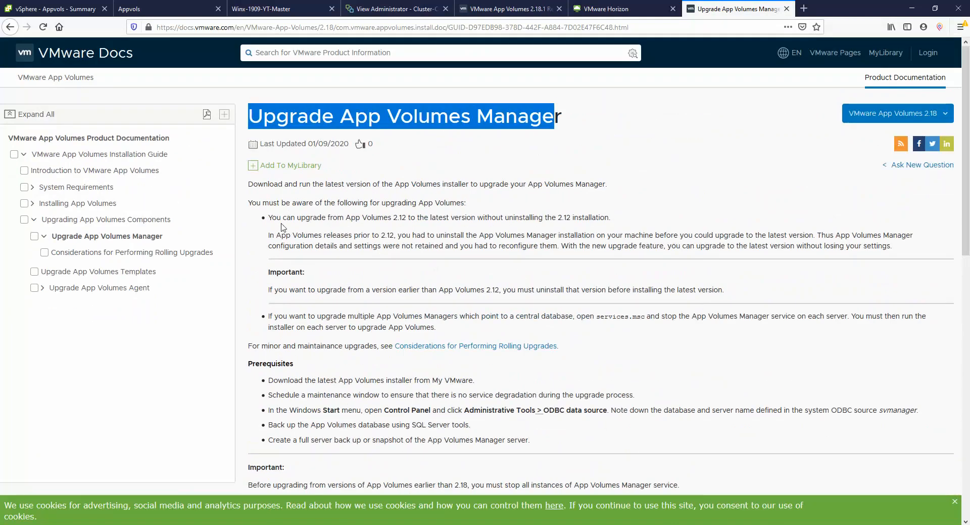
left_click_drag(271, 217, 403, 218)
Check the Appvols and Winx-1909-YT-Master consoles, then highlight the guide's services.msc instruction.
left_click(152, 9)
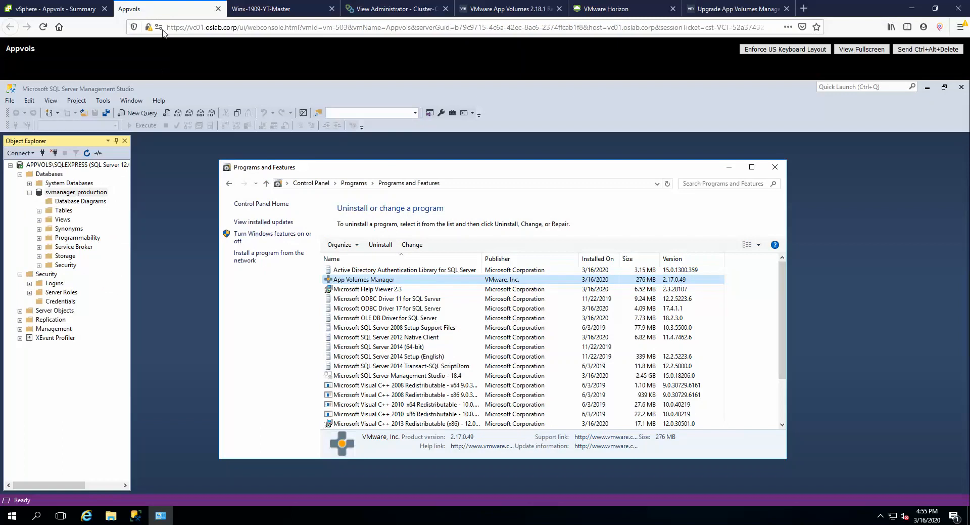
left_click(279, 10)
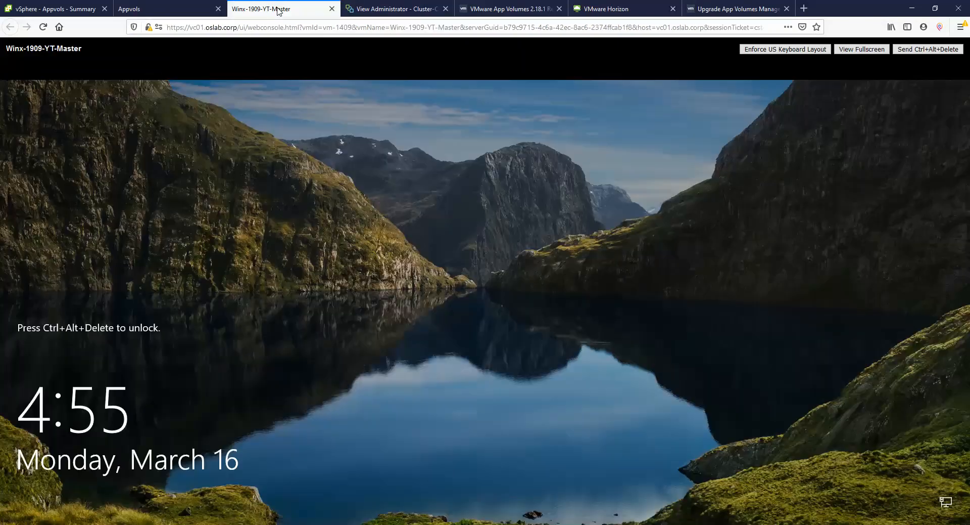
left_click(752, 10)
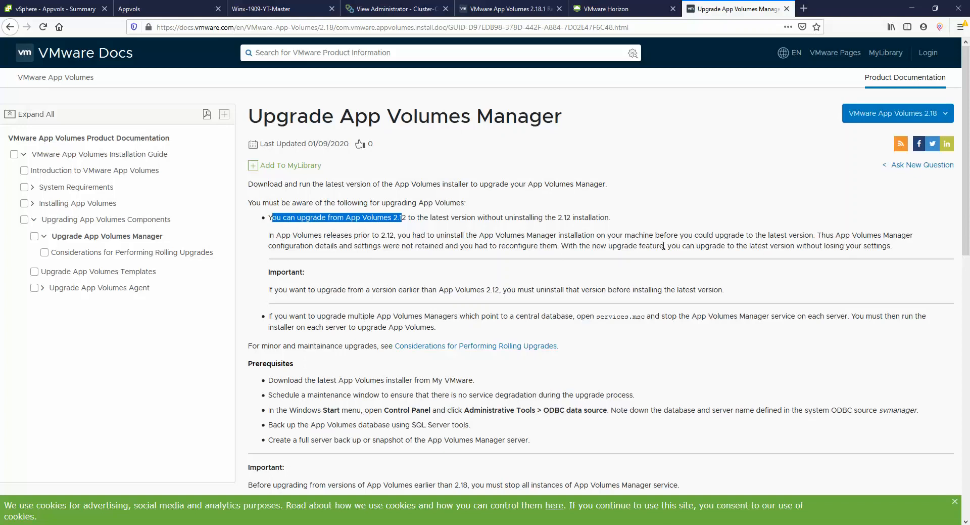
scroll(663, 247, "down", 2)
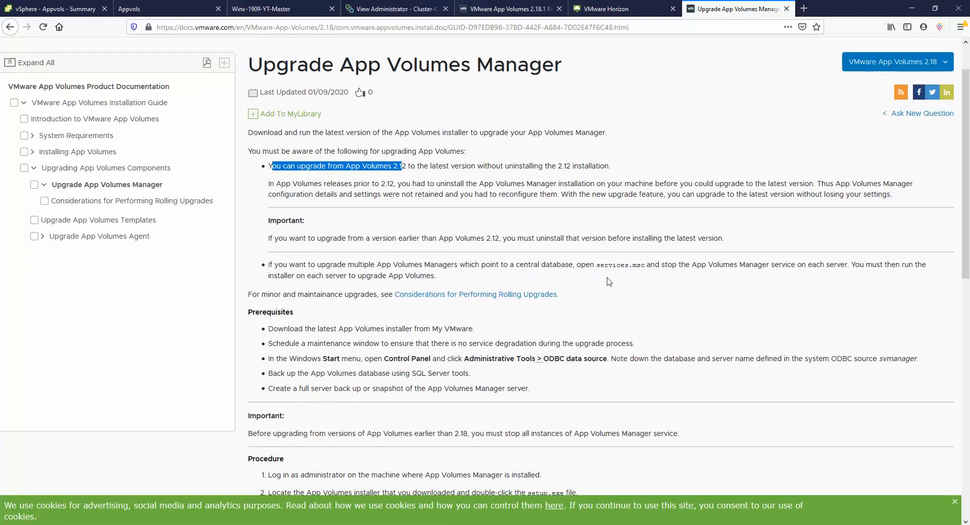
left_click_drag(638, 264, 591, 265)
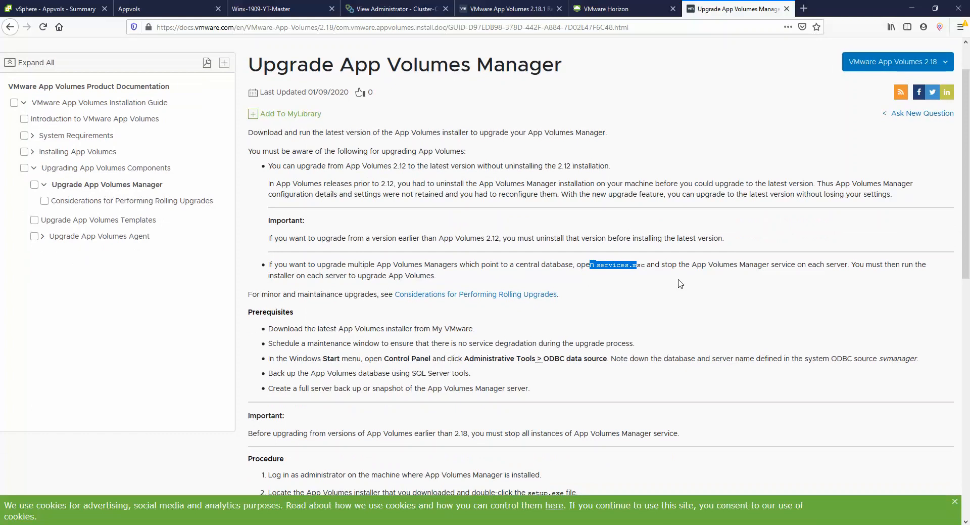
scroll(680, 284, "down", 2)
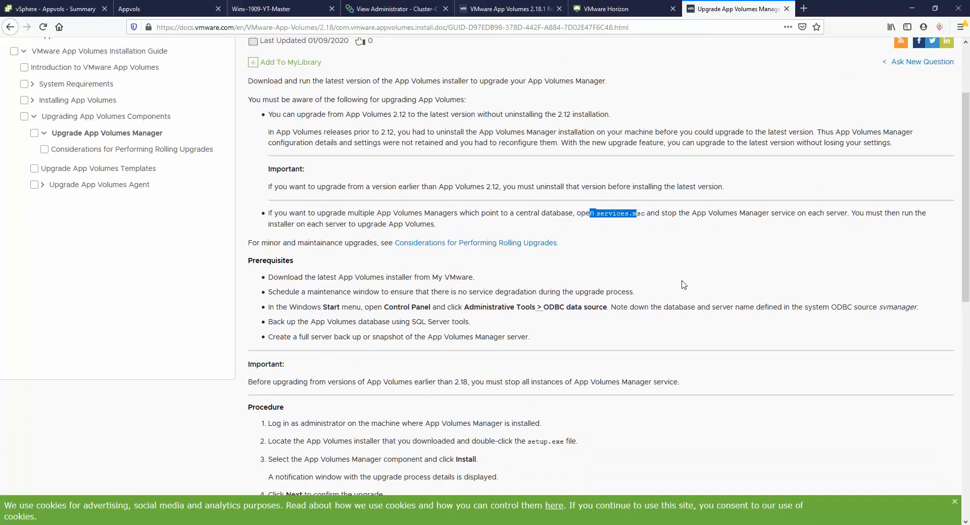
scroll(684, 284, "down", 5)
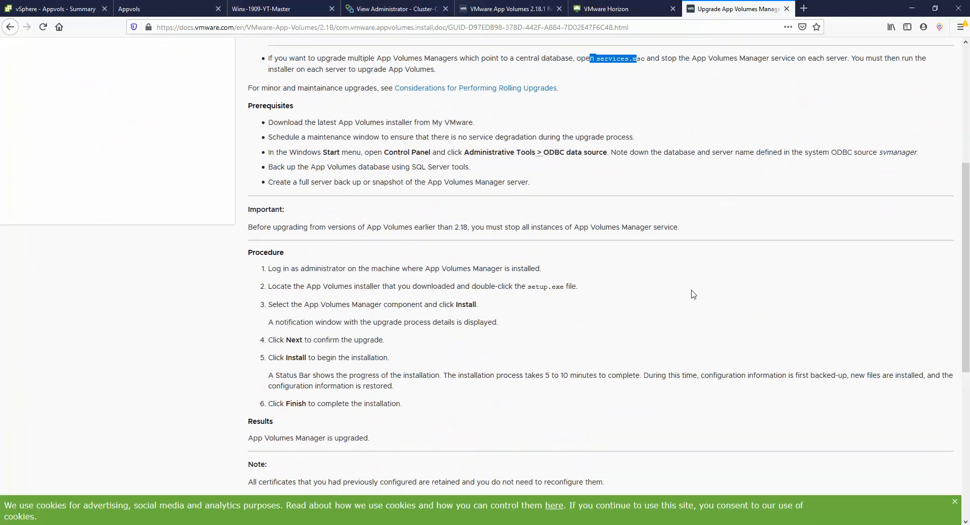
left_click(154, 9)
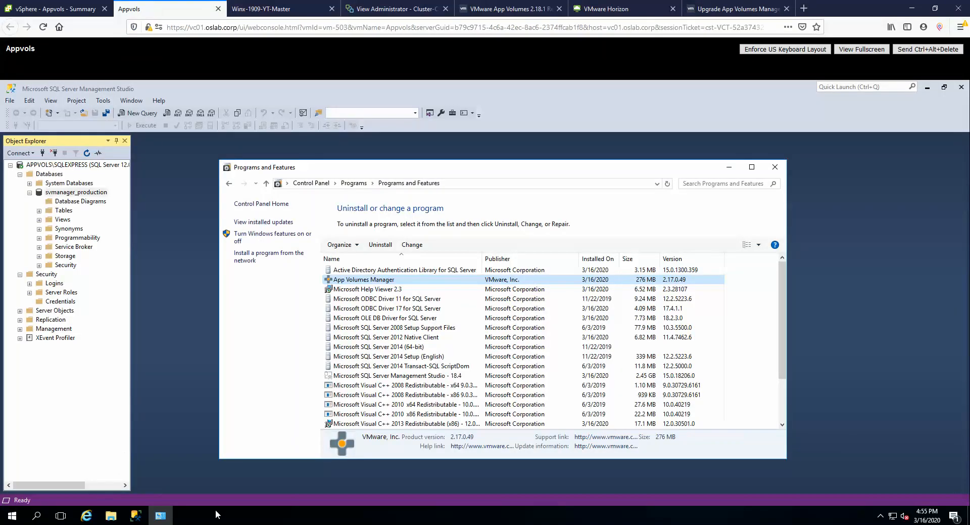
Take a snapshot of the Appvols VM named 'pre-upgrade to 2.18.1'.
left_click(72, 13)
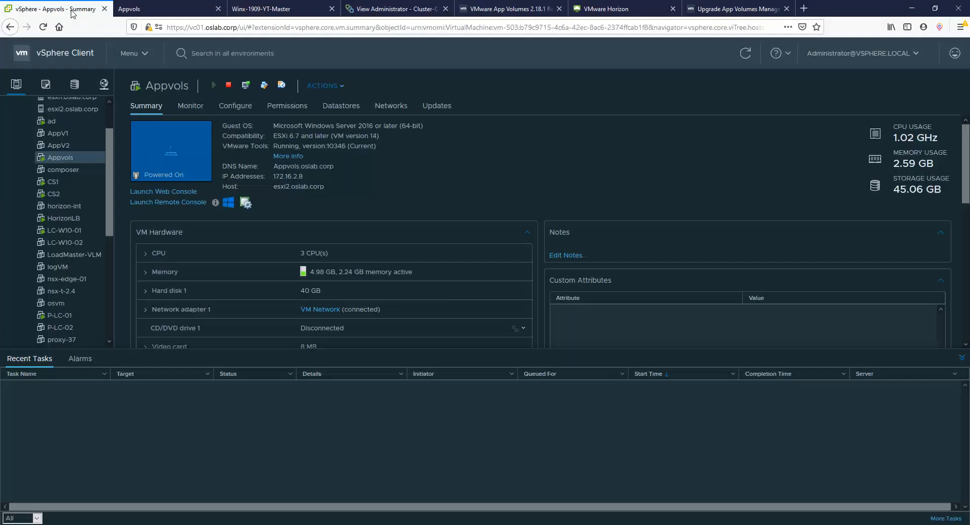
right_click(89, 158)
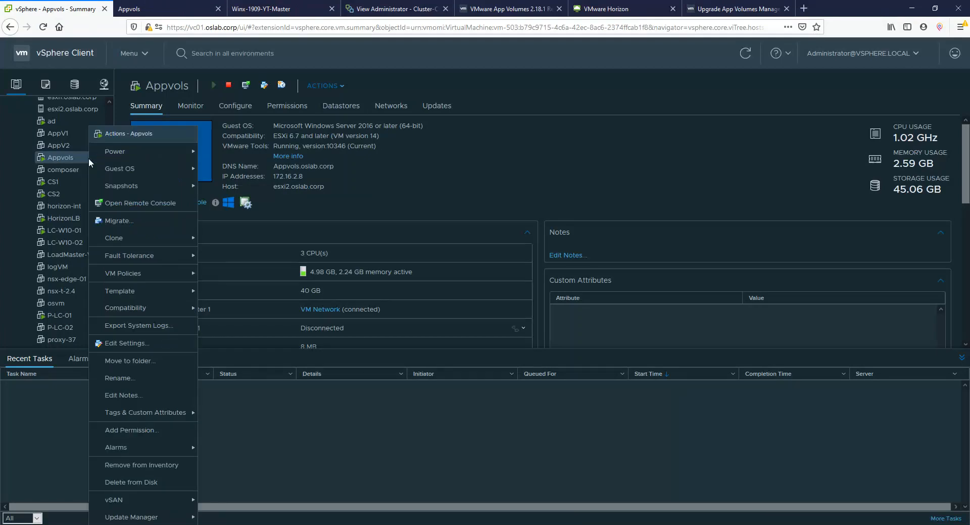
mouse_move(151, 186)
left_click(236, 186)
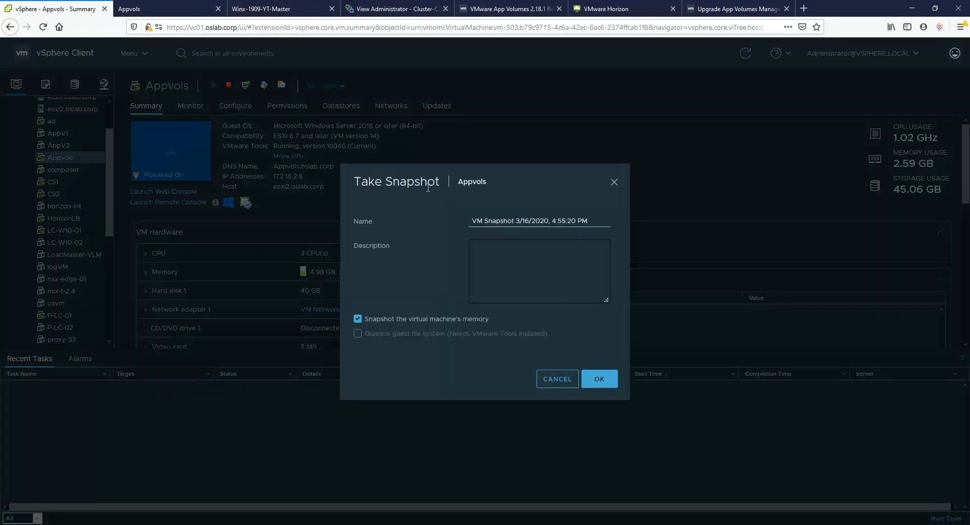
triple_click(527, 221)
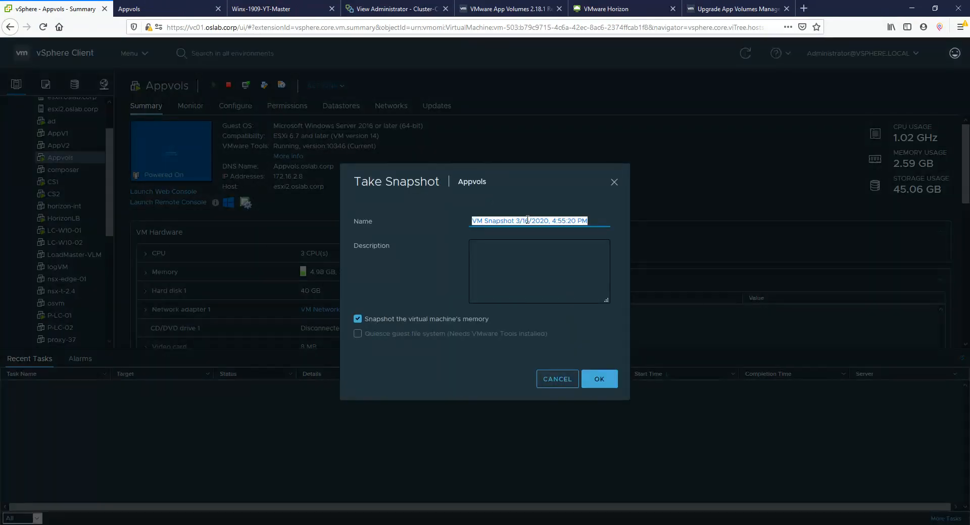
type("pre-upgrade to 2.18.1")
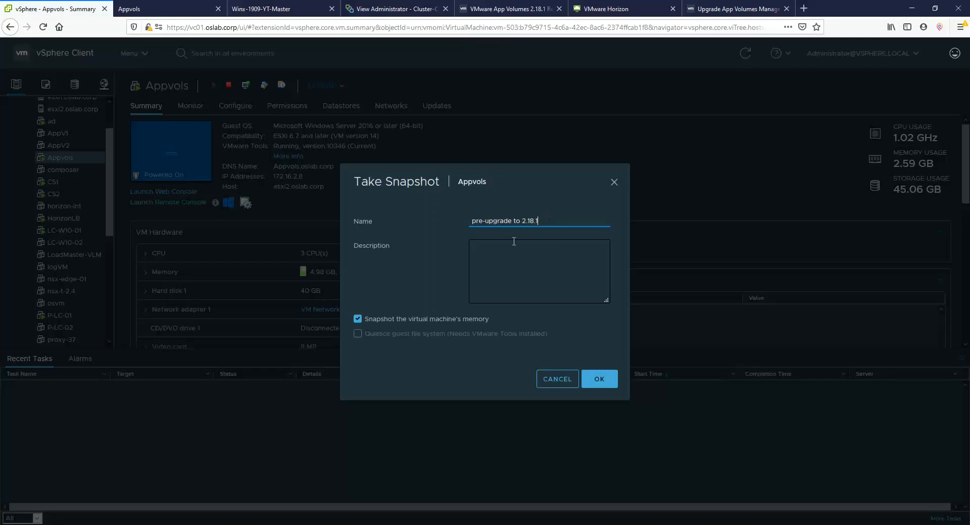
left_click(599, 379)
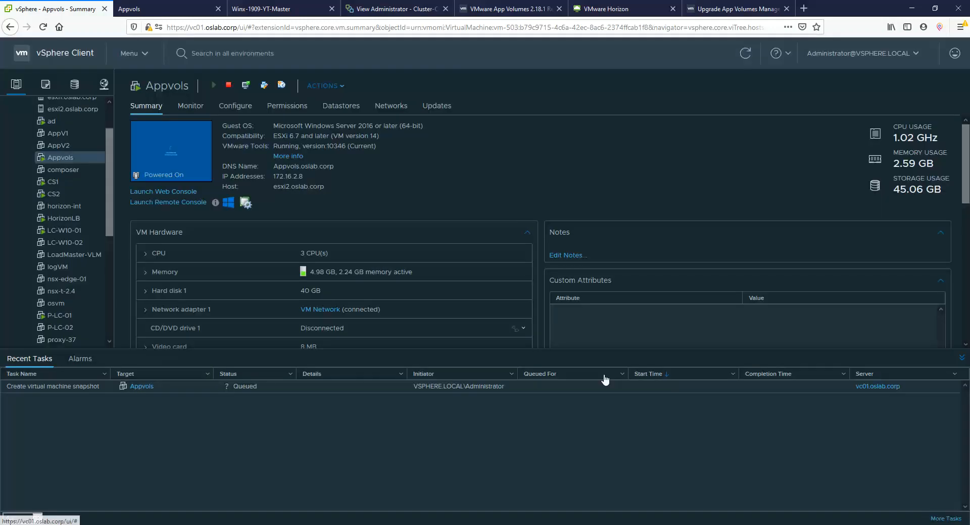
left_click(184, 9)
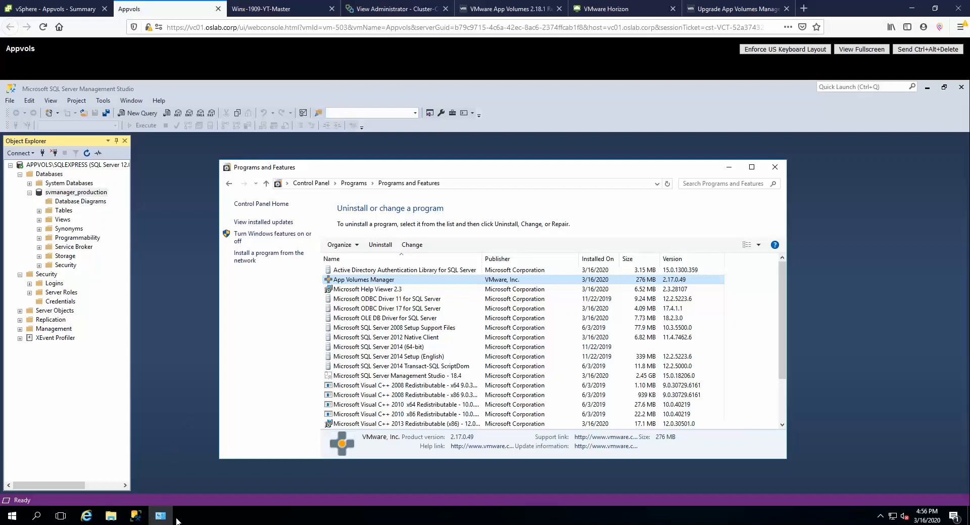
Launch the Services console from Task Manager's Services tab on Appvols, then close Task Manager.
right_click(217, 515)
left_click(234, 466)
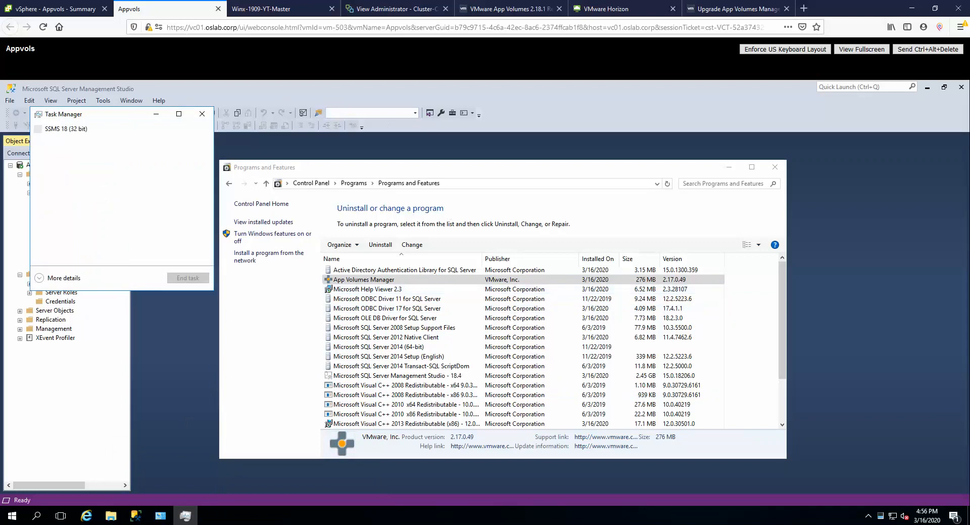
left_click(737, 7)
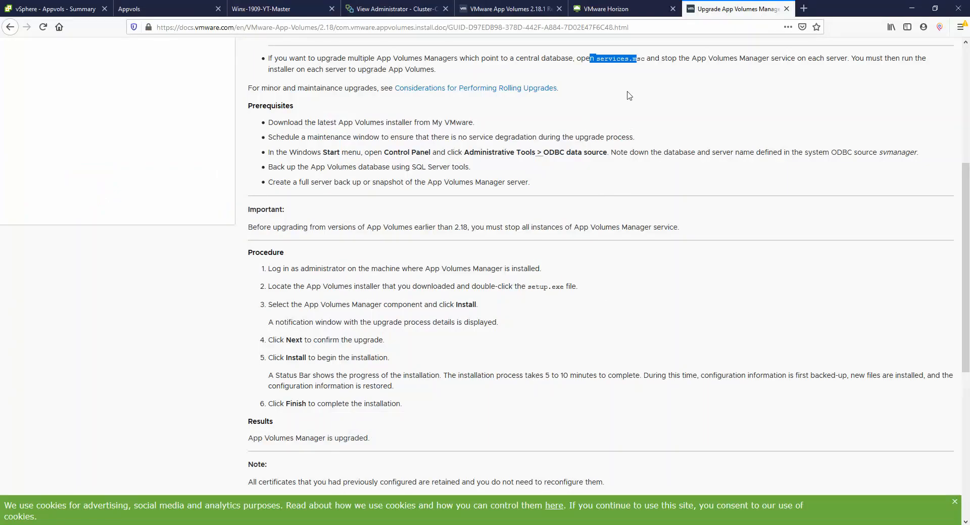
left_click(152, 9)
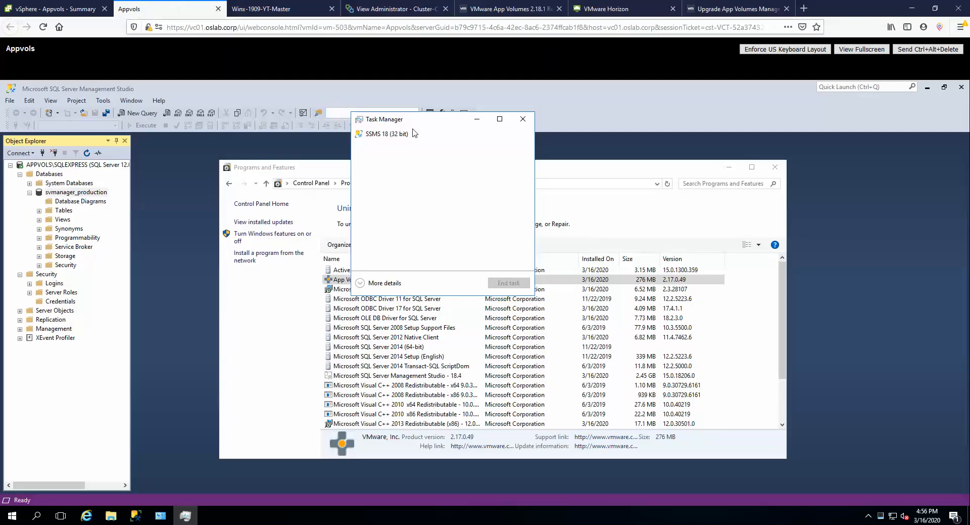
left_click(362, 282)
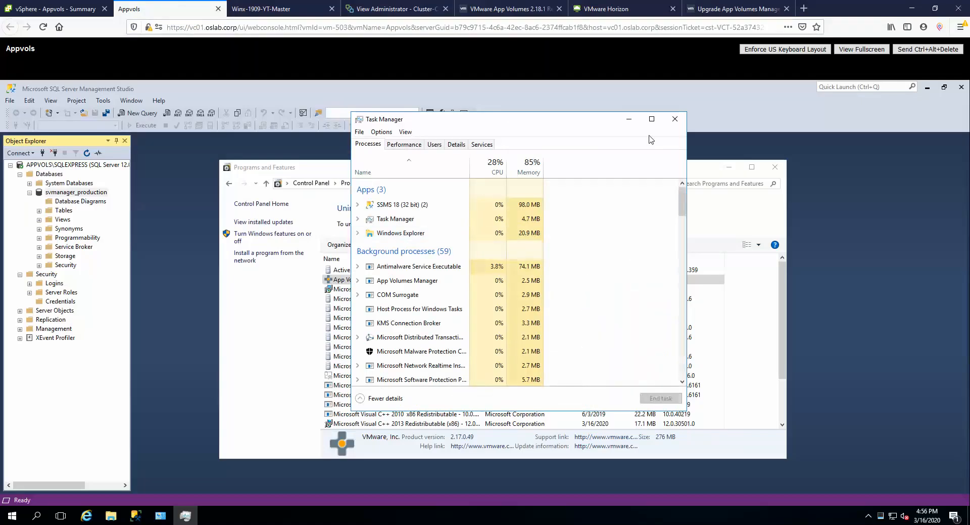
left_click(482, 144)
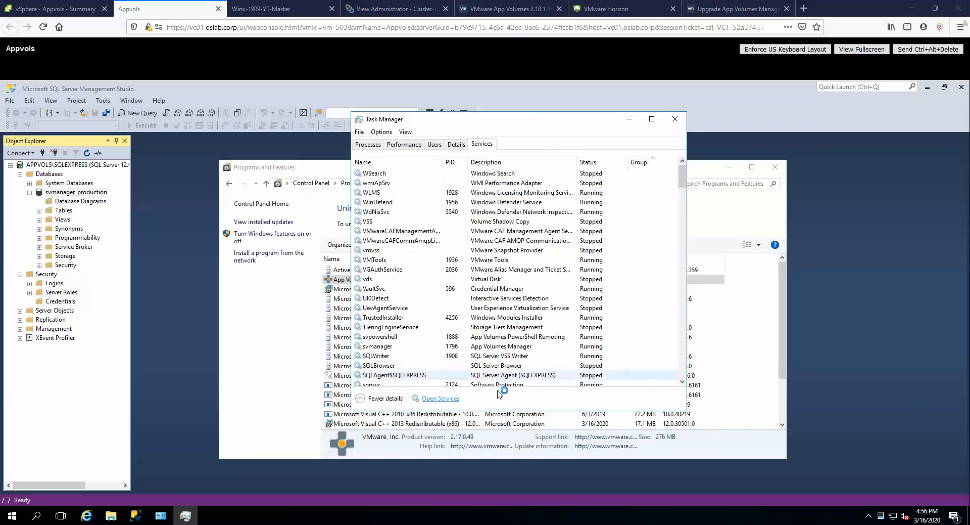
left_click(441, 398)
left_click(685, 119)
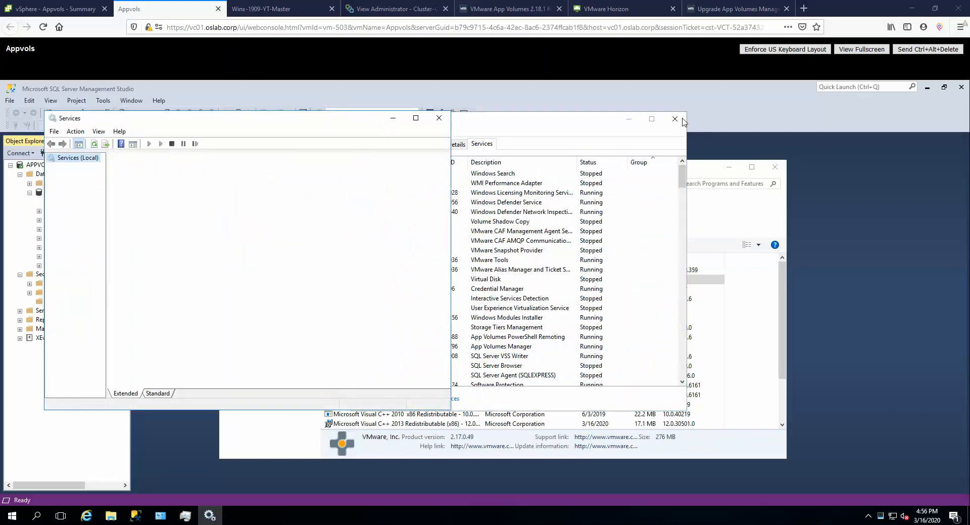
Maximize Services, widen the Name column, and stop the App Volumes Manager service.
double_click(299, 121)
left_click(223, 217)
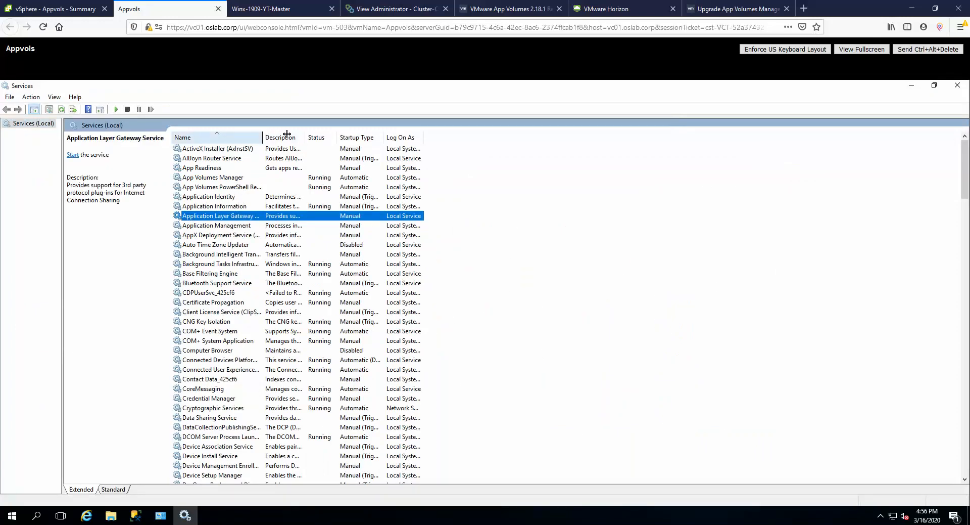
left_click_drag(287, 133, 291, 133)
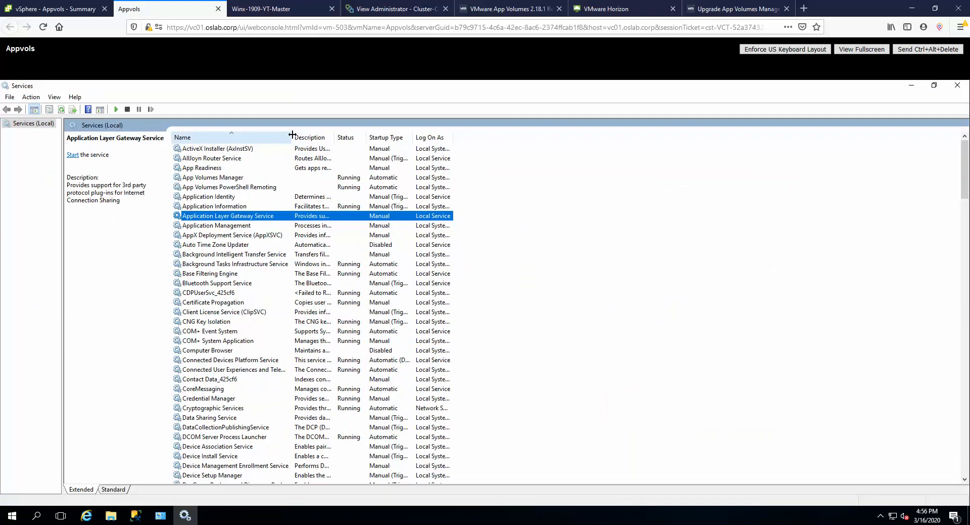
left_click(239, 179)
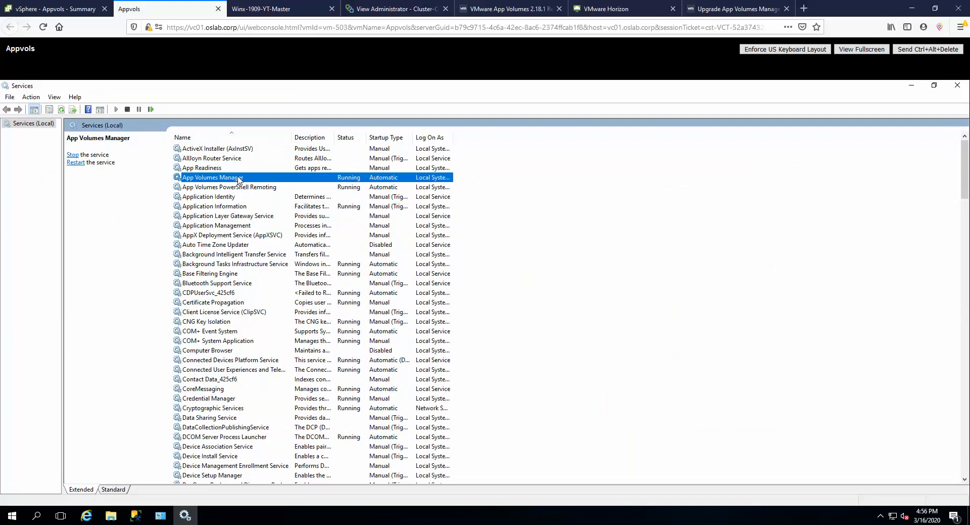
right_click(239, 179)
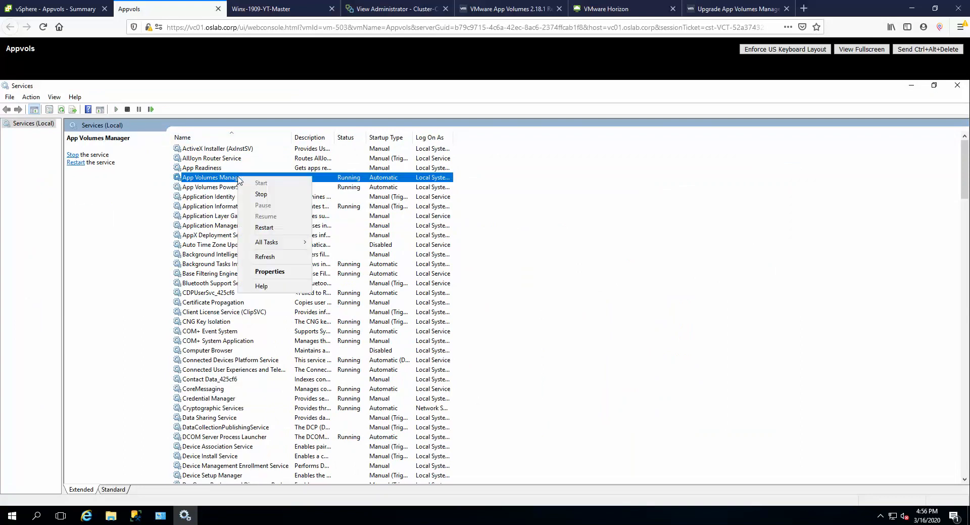
left_click(271, 198)
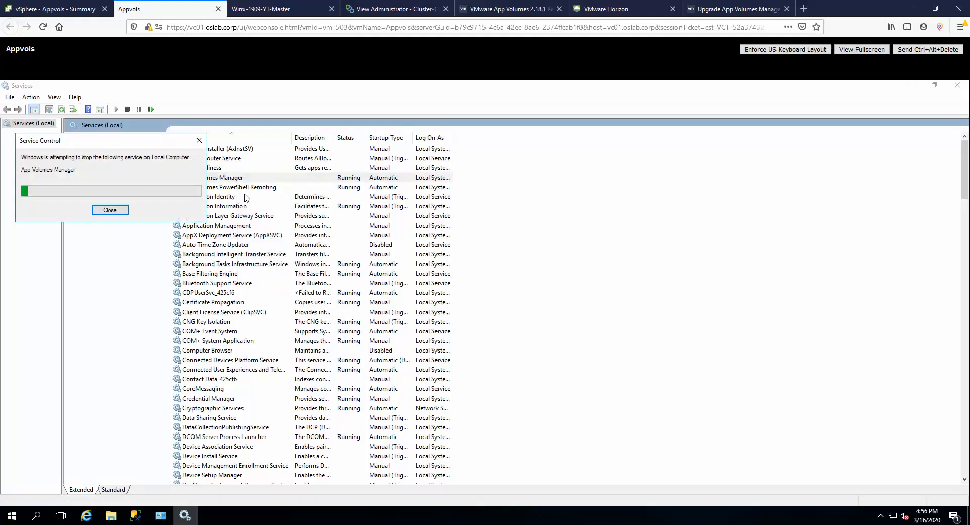
Look at the App Volumes PowerShell Remoting service, then close Services and bring SQL Server Management Studio forward.
left_click(276, 188)
right_click(276, 188)
left_click(259, 188)
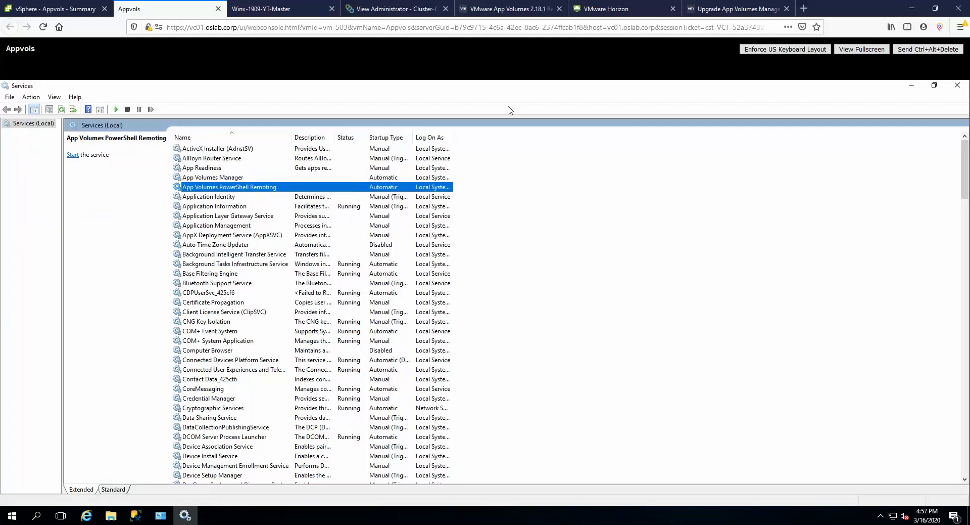
left_click(962, 87)
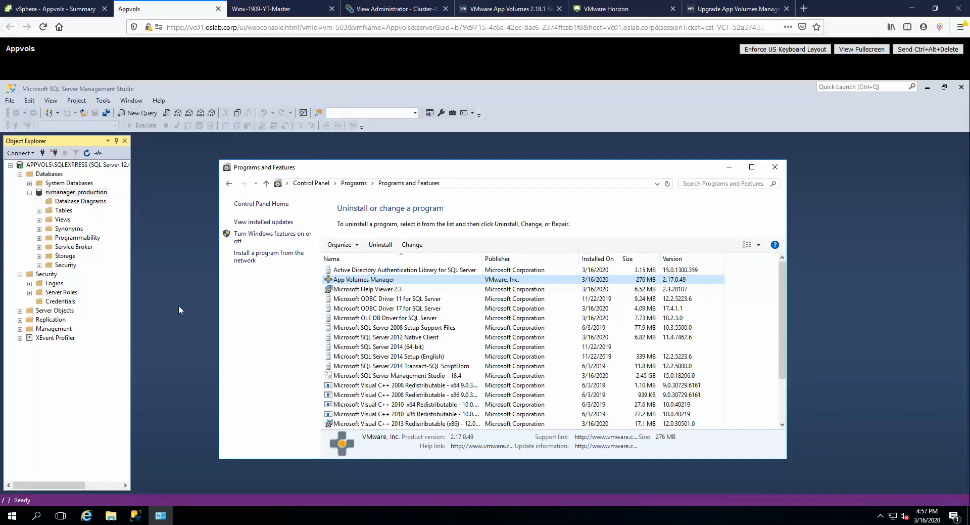
left_click(159, 308)
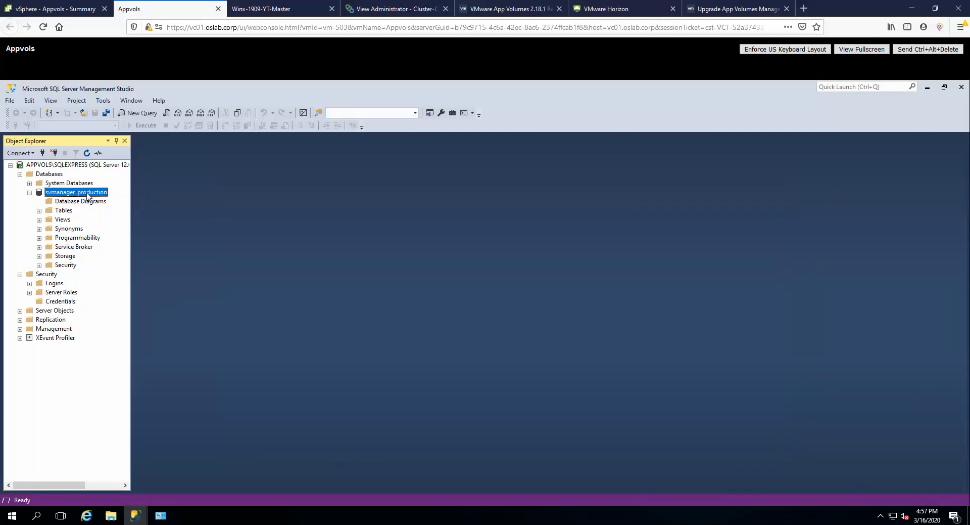
right_click(88, 195)
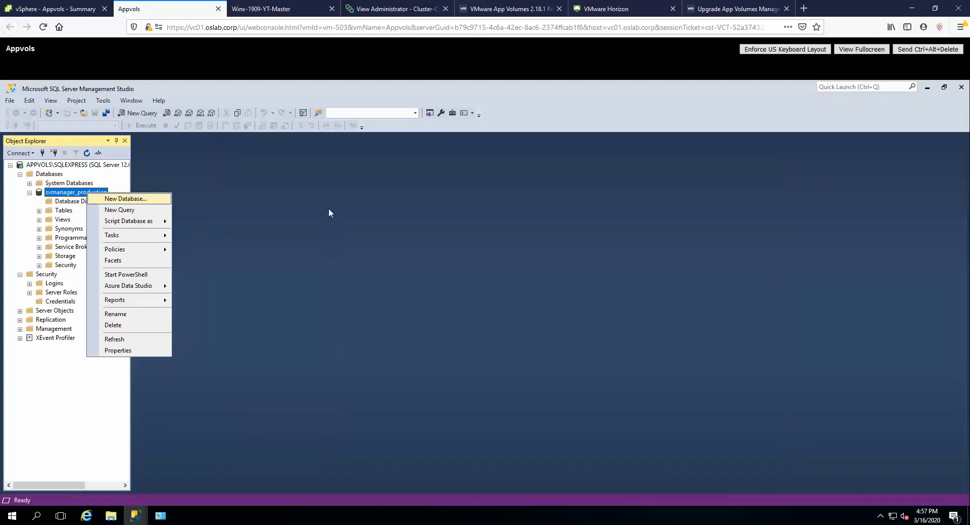
left_click(530, 233)
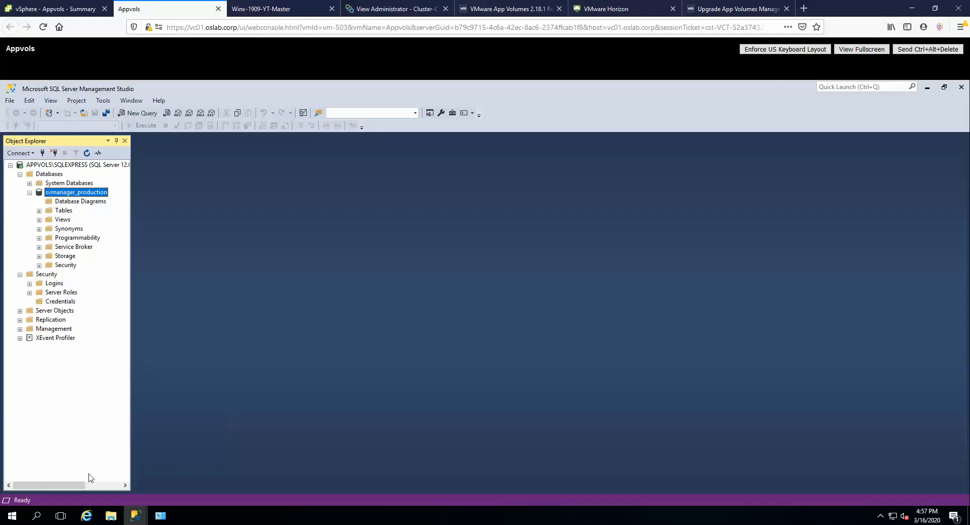
left_click(19, 515)
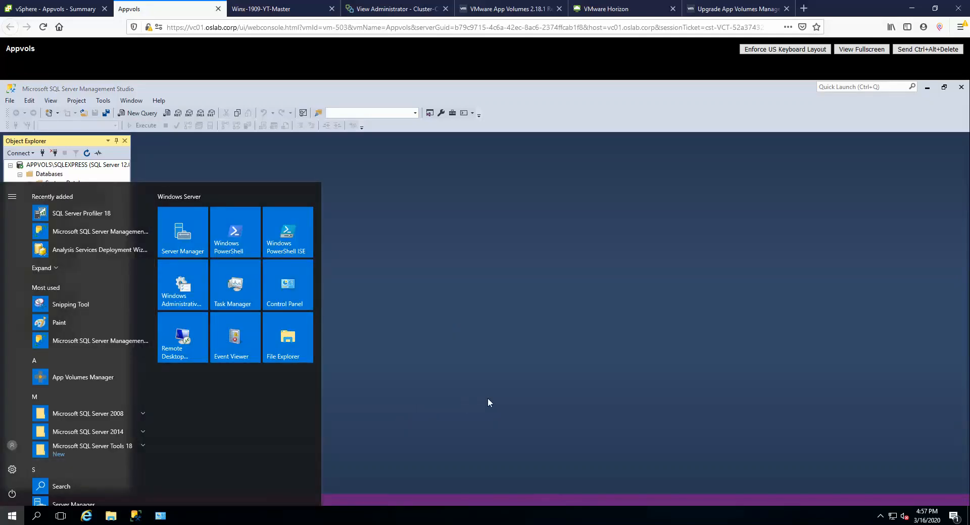
left_click(497, 332)
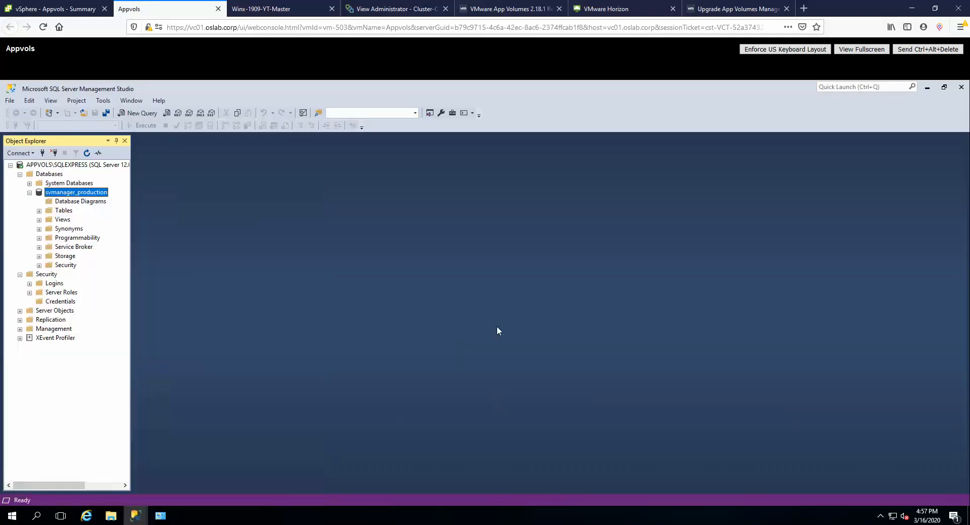
left_click(880, 515)
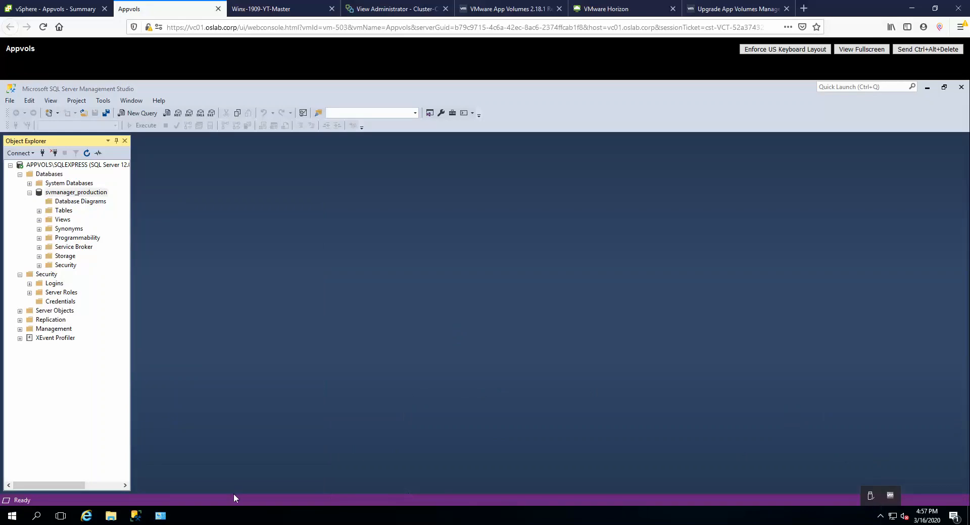
left_click(4, 513)
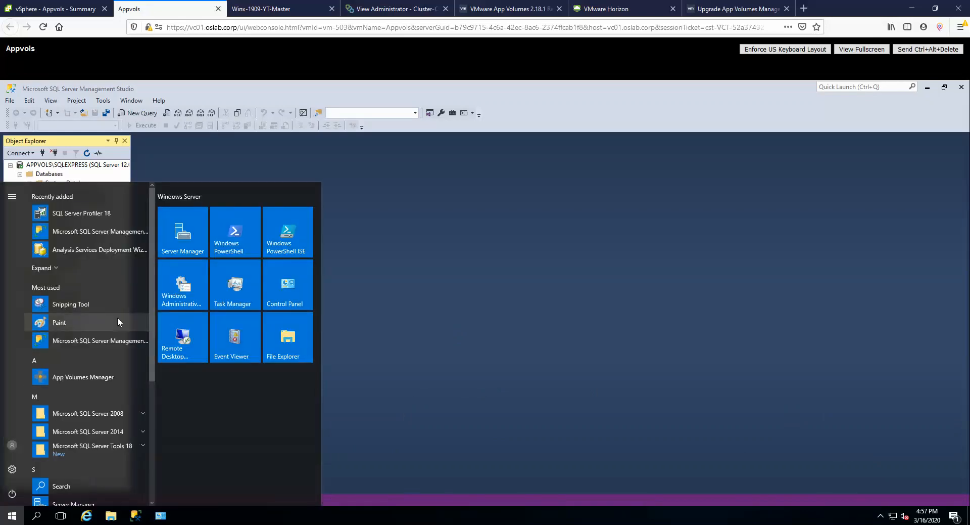
scroll(118, 317, "down", 1)
left_click(529, 399)
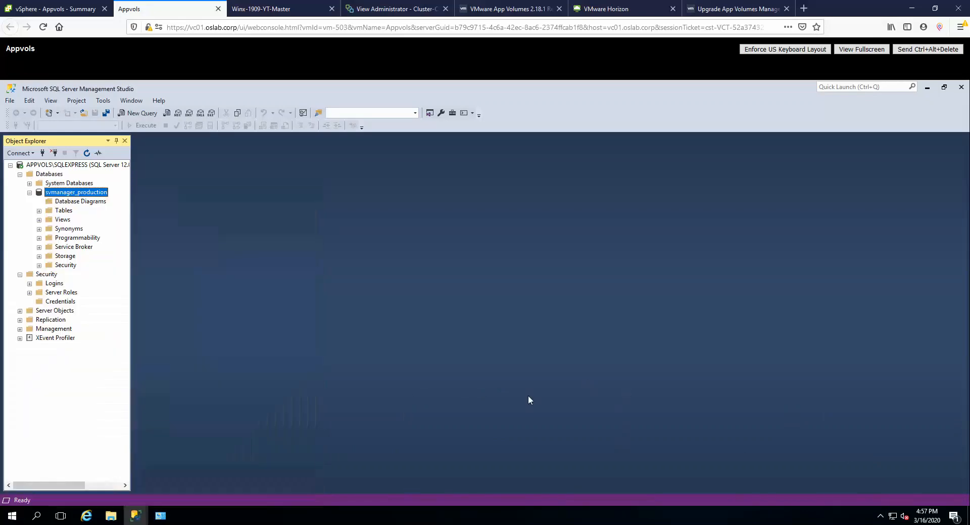
left_click(11, 514)
left_click(369, 375)
left_click(111, 515)
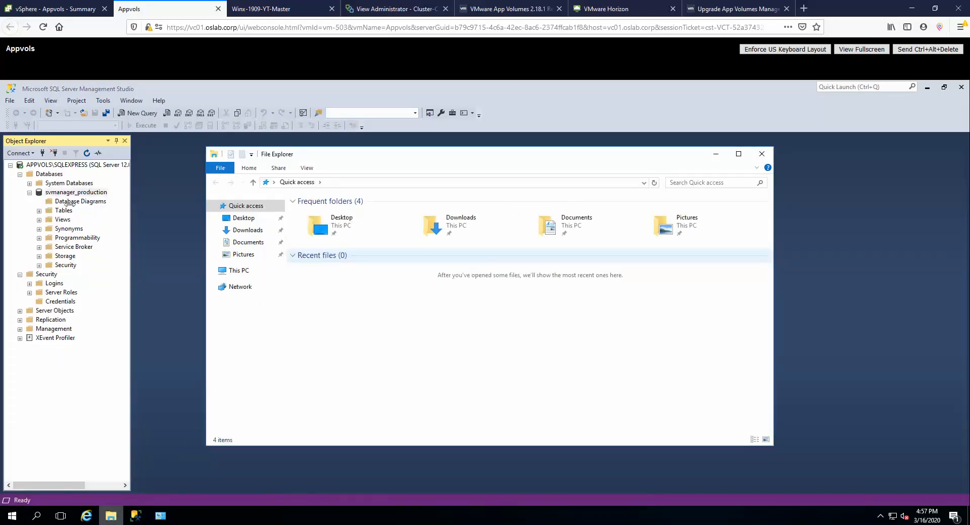
left_click(165, 259)
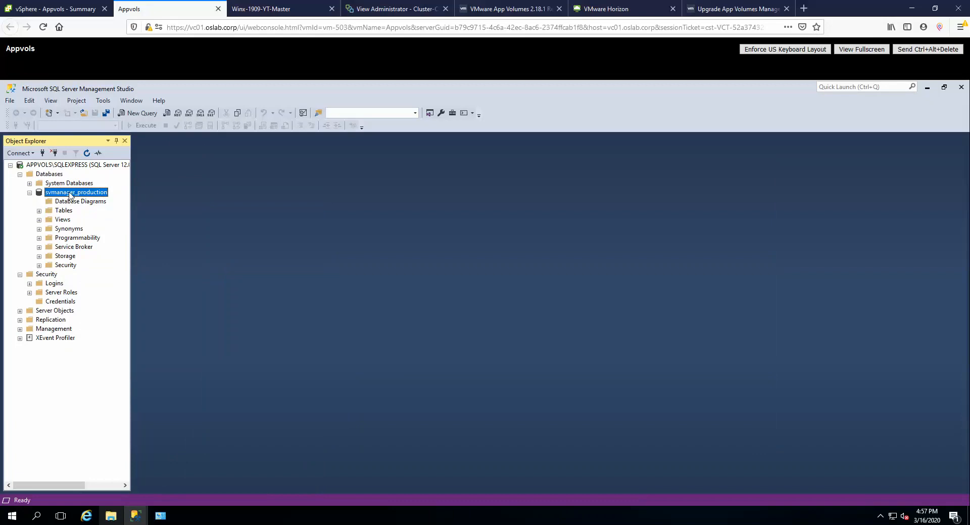
right_click(70, 194)
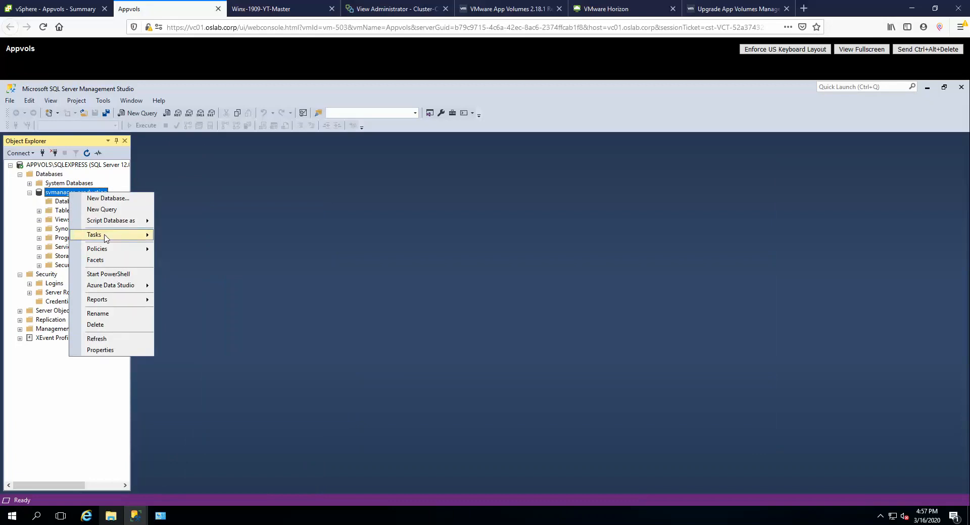
mouse_move(106, 237)
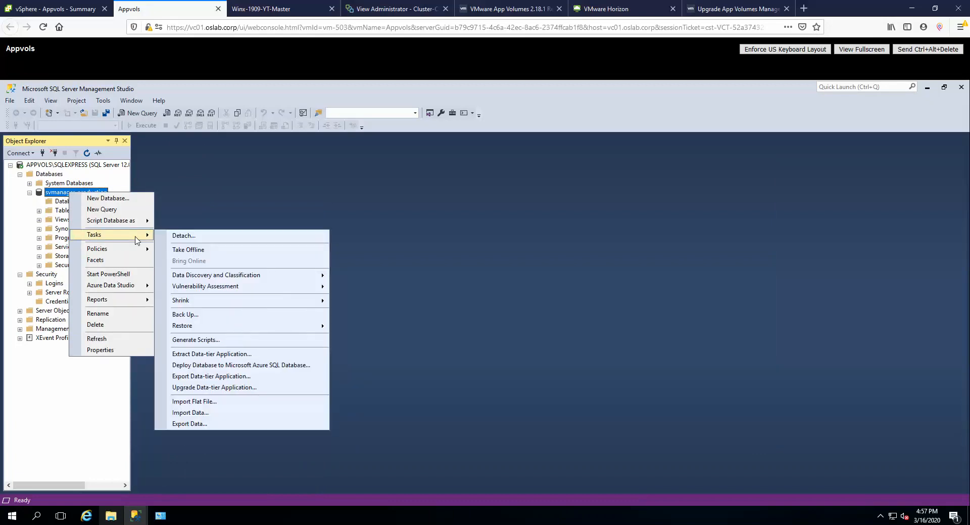
left_click(211, 314)
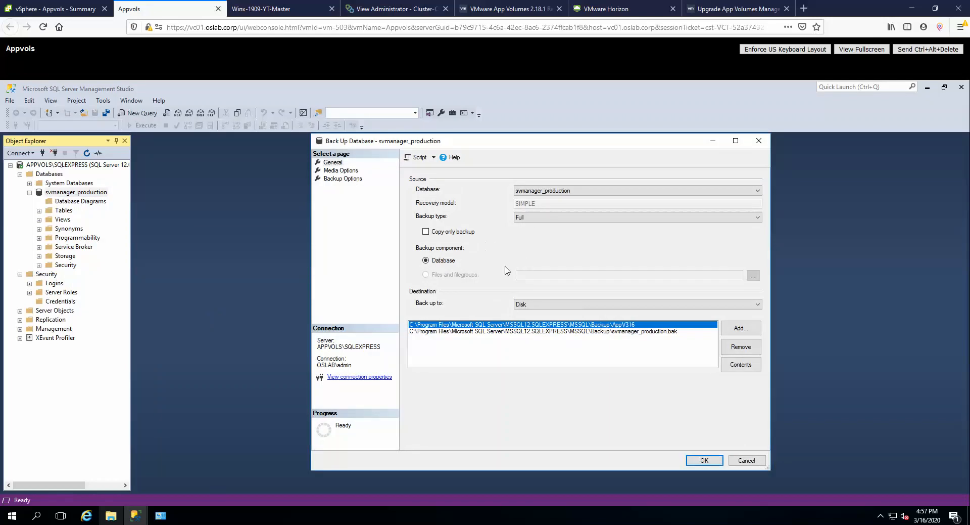
left_click(740, 327)
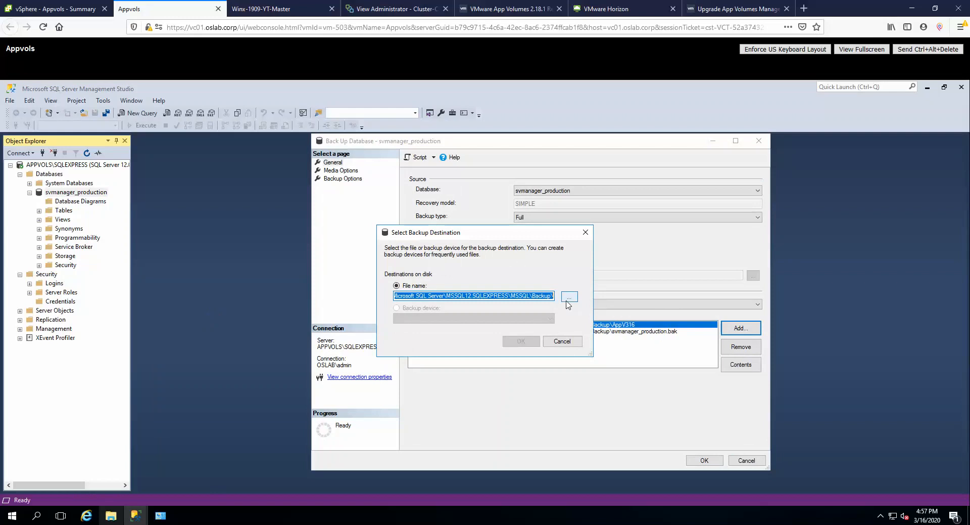
left_click(567, 300)
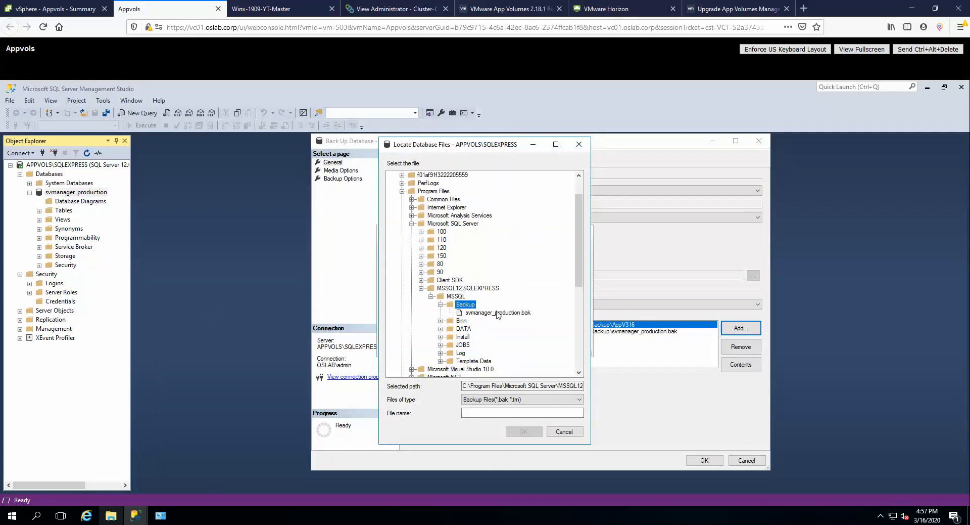
left_click(506, 413)
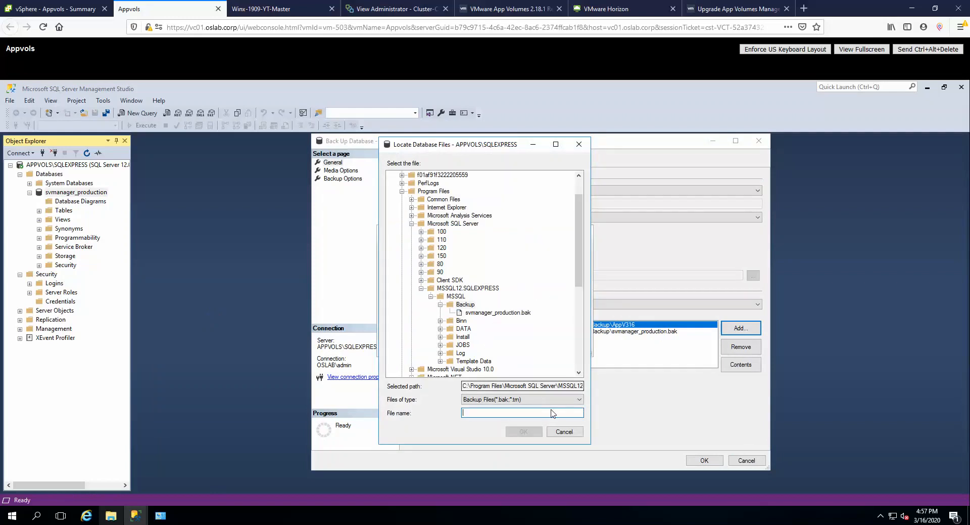
left_click(565, 431)
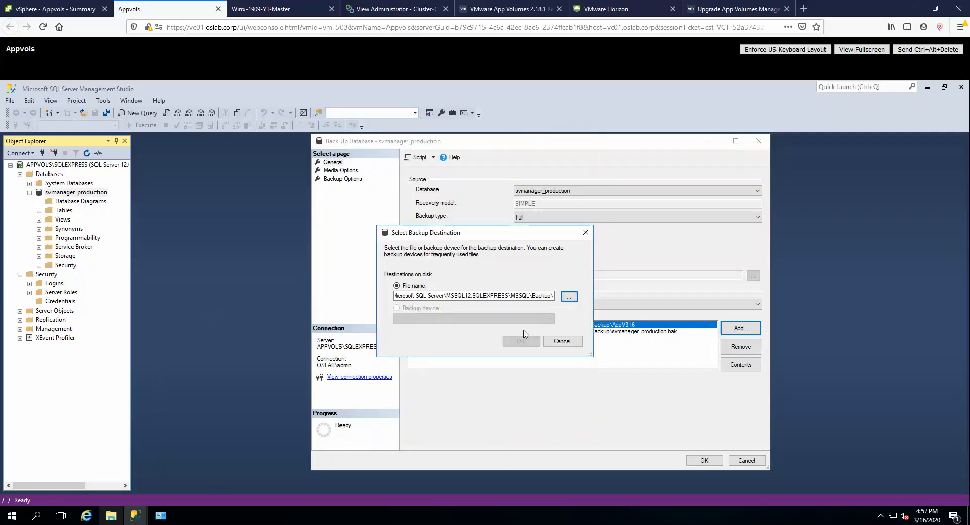
left_click(585, 231)
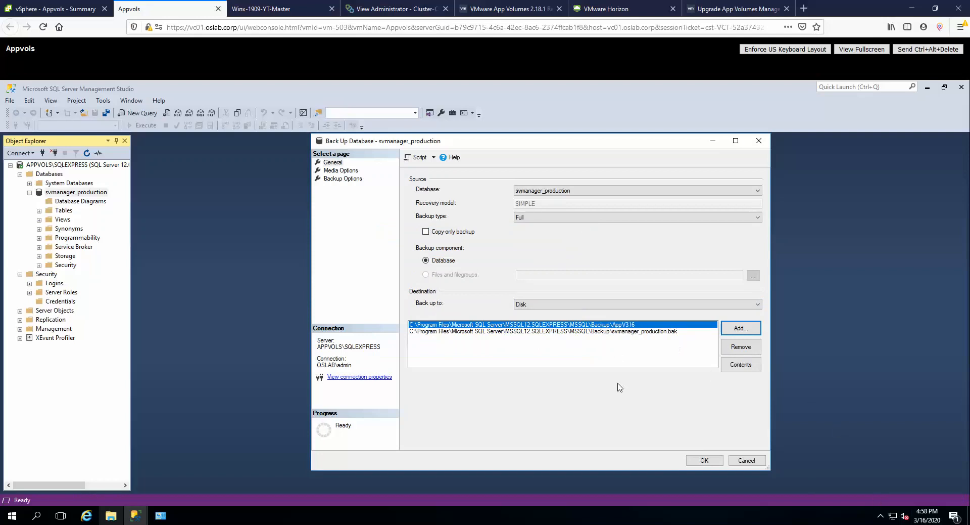
left_click(759, 141)
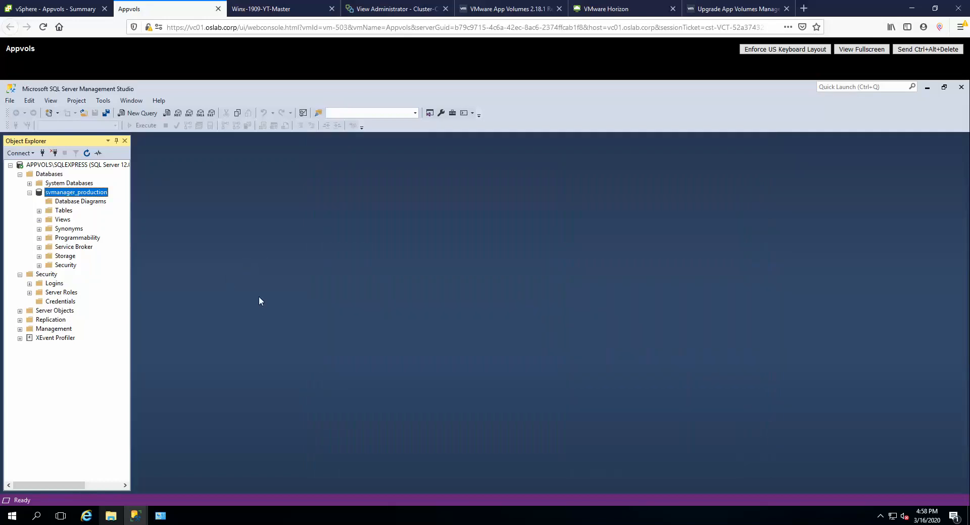
Close SQL Server Management Studio and the old Explorer window, then open File Explorer on This PC.
left_click(962, 87)
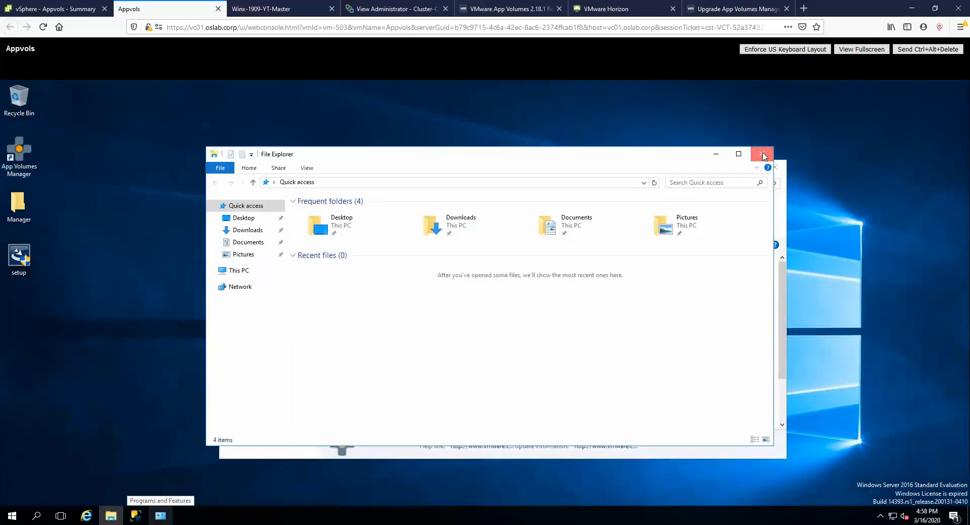
left_click(762, 156)
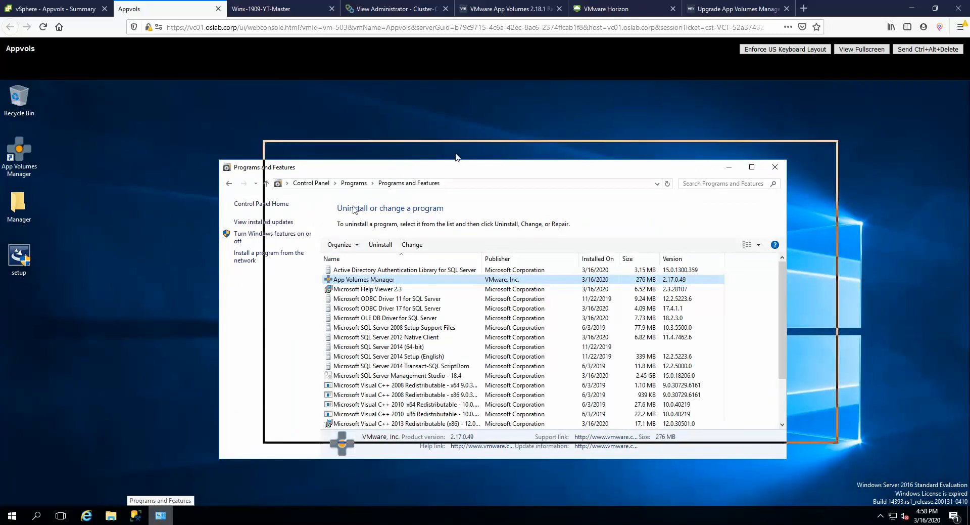
left_click_drag(457, 157, 456, 157)
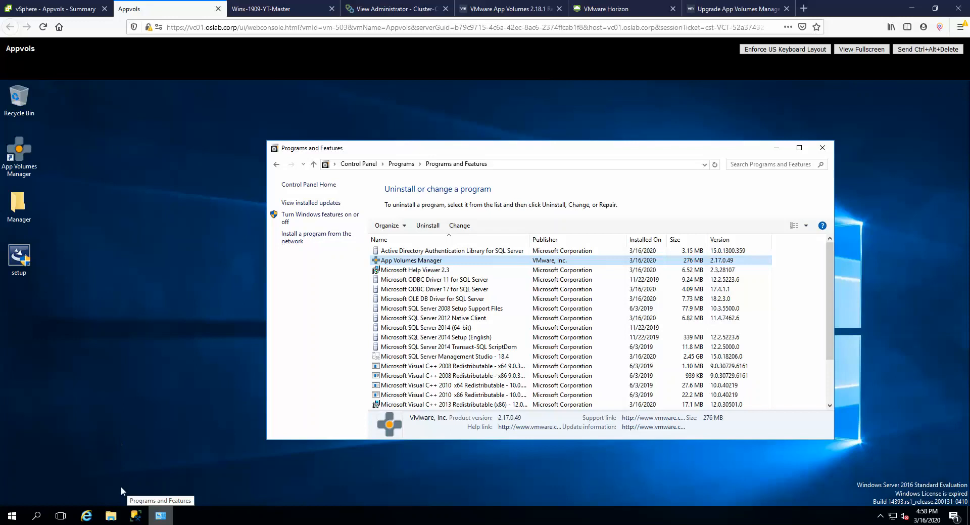
left_click(114, 515)
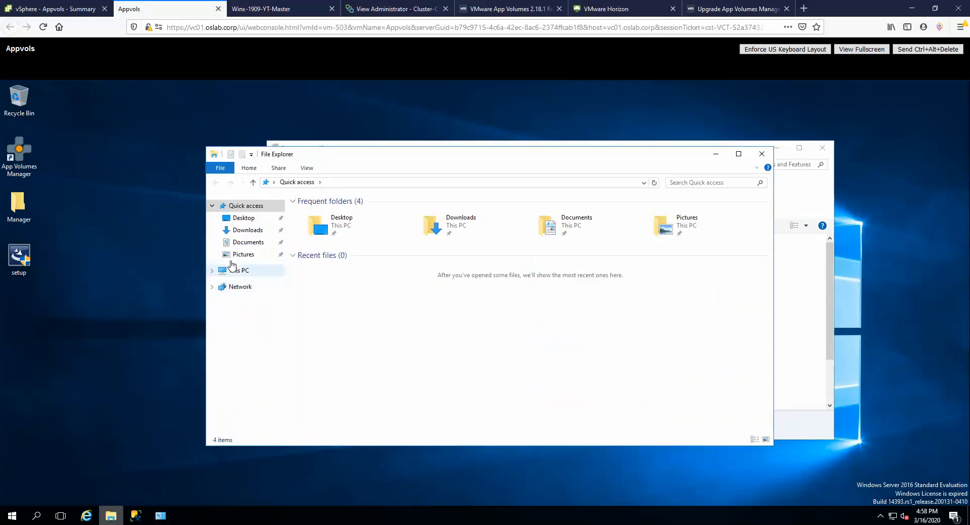
left_click(235, 270)
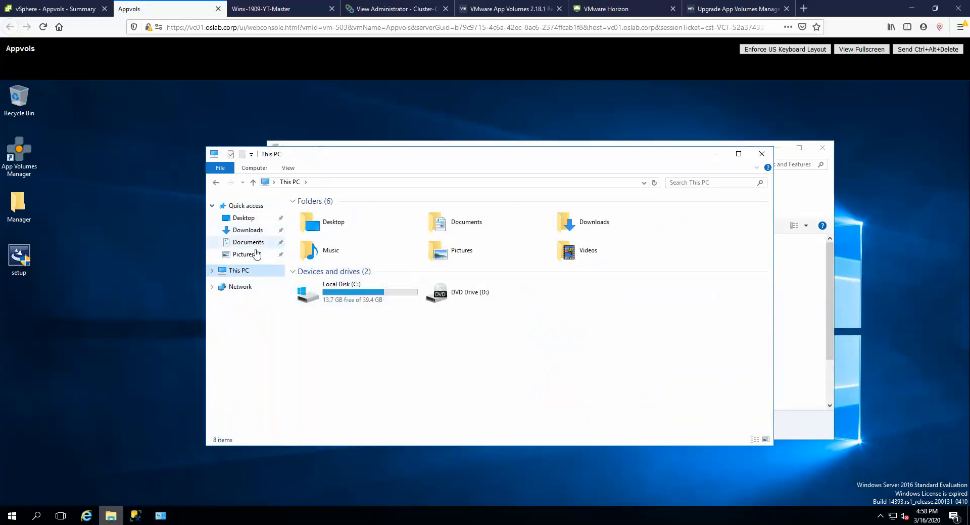
Browse the profiles under C:\Users and open the admin user's Desktop folder.
left_click(350, 182)
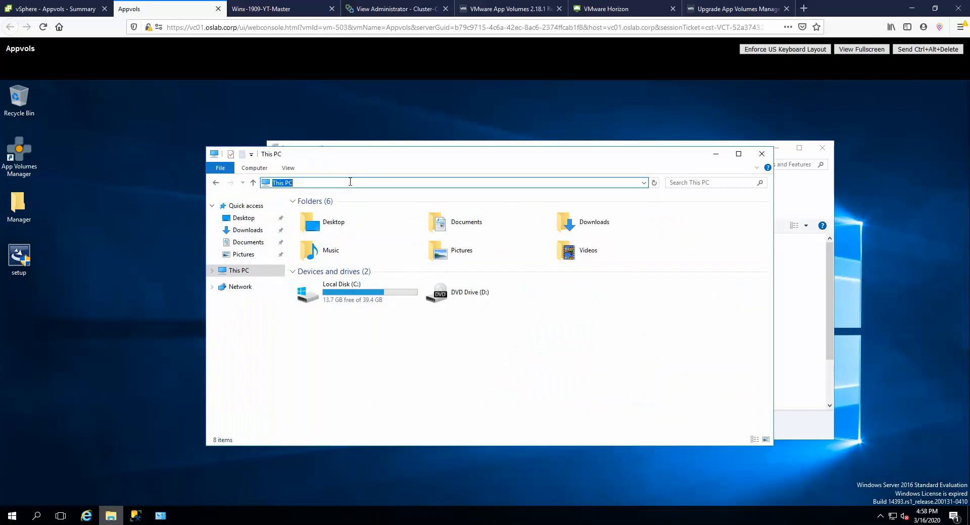
double_click(354, 291)
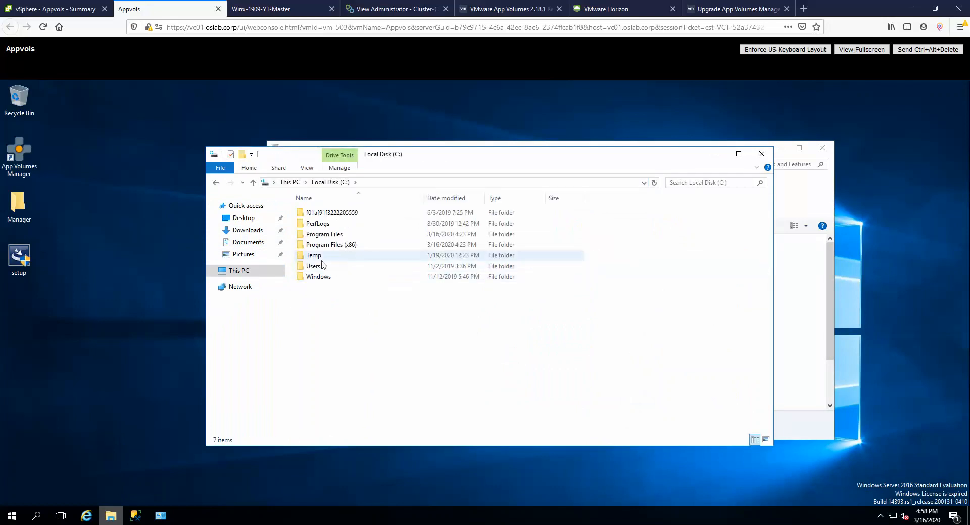
double_click(321, 267)
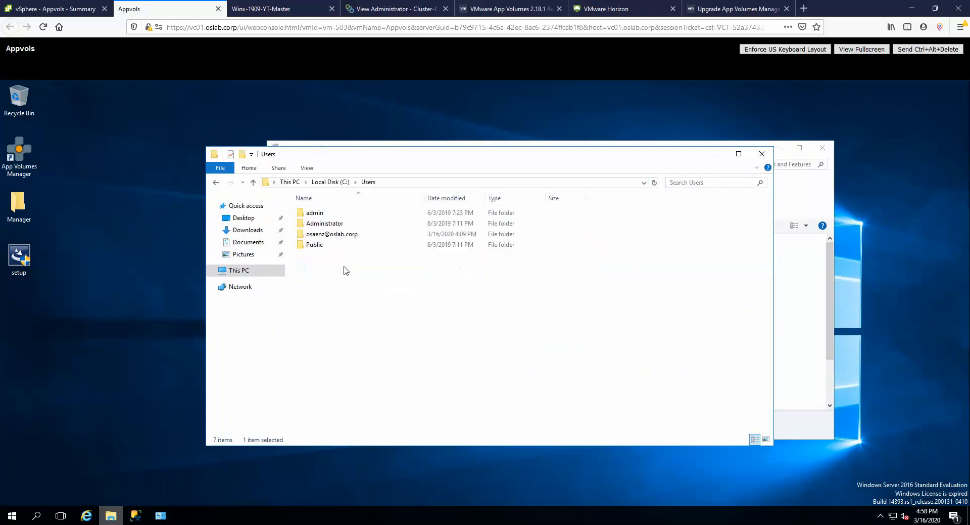
double_click(343, 234)
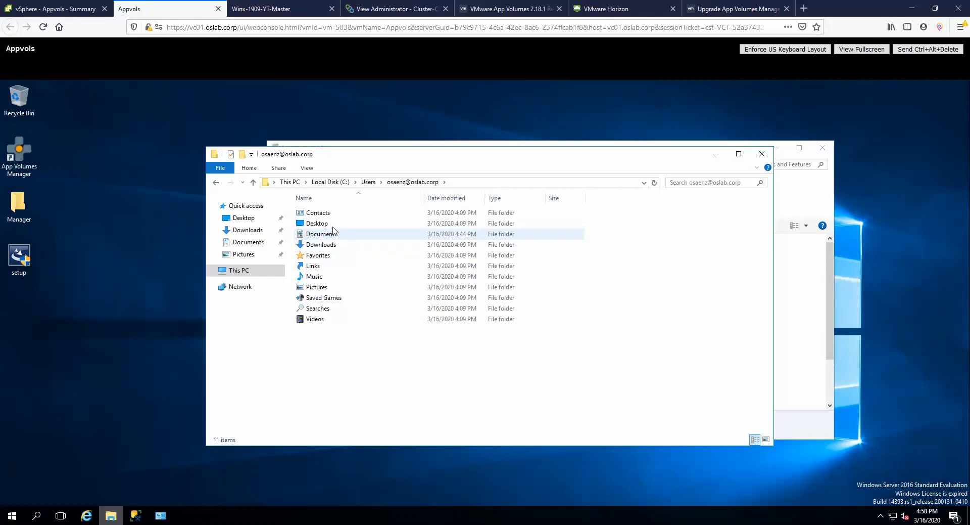
double_click(333, 227)
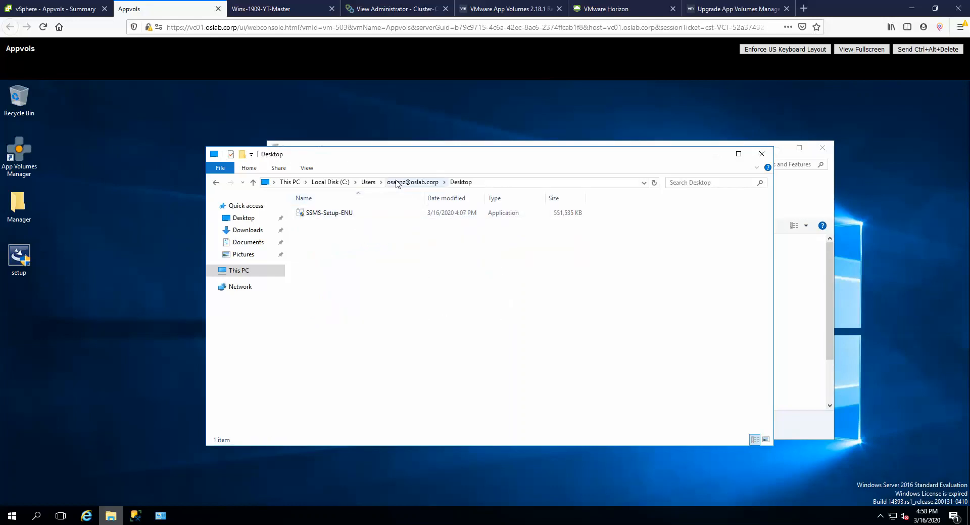
left_click(412, 182)
left_click(368, 182)
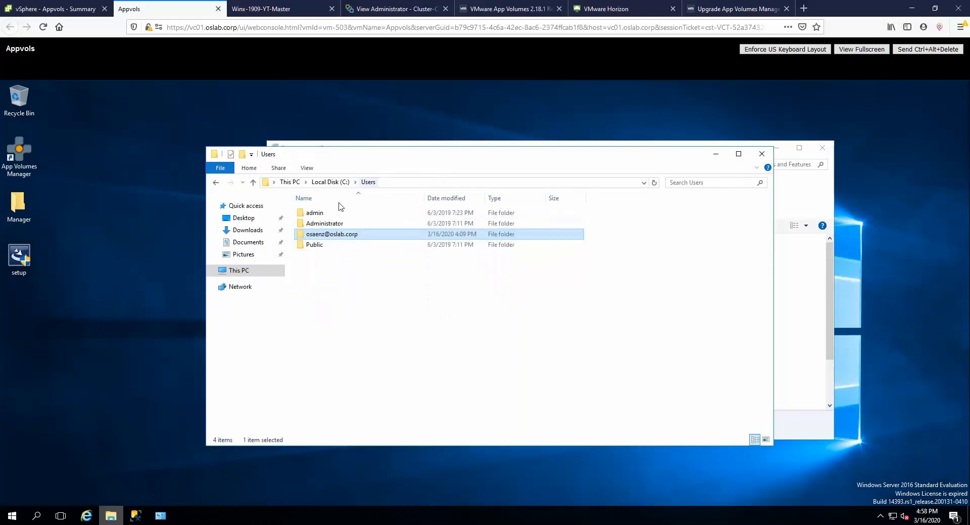
double_click(324, 215)
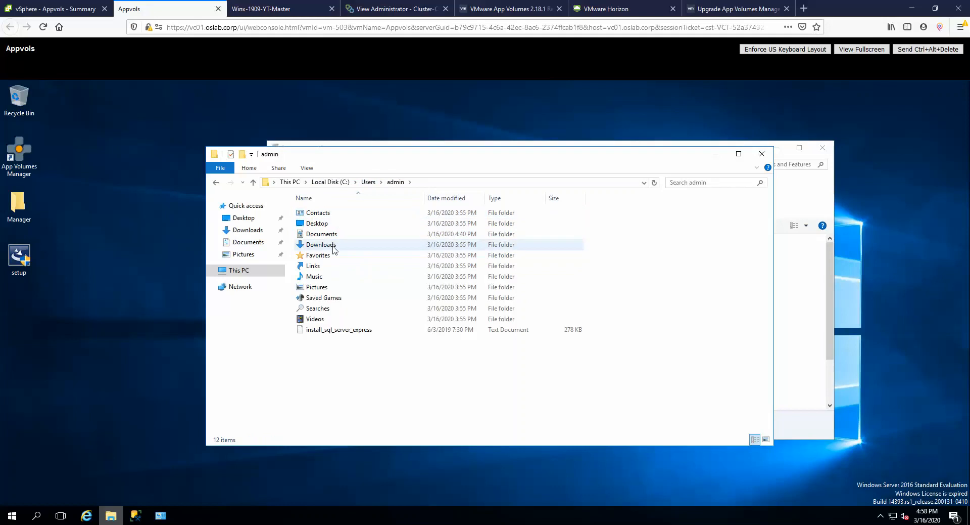
double_click(334, 224)
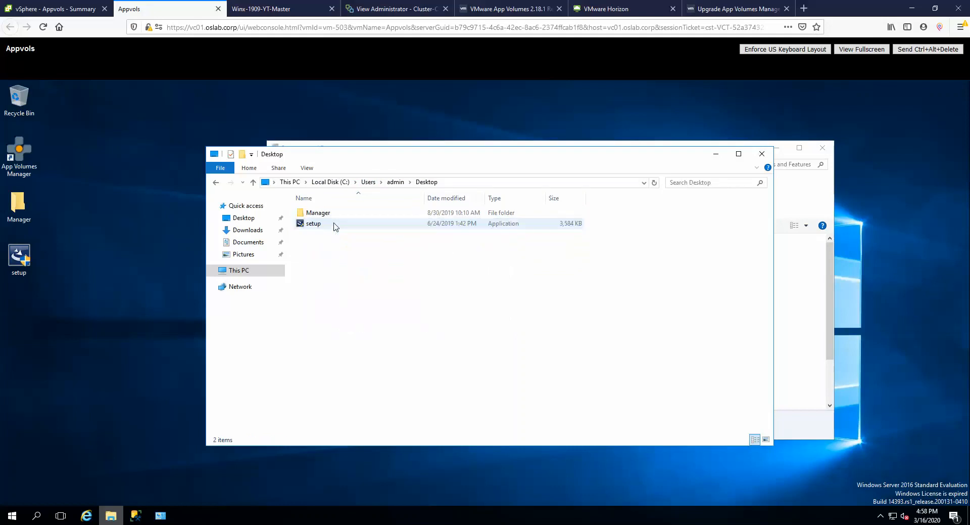
Go to the \\ad\u$ share and open the AppVolumes2.7 folder.
left_click(567, 182)
type("\\\\")
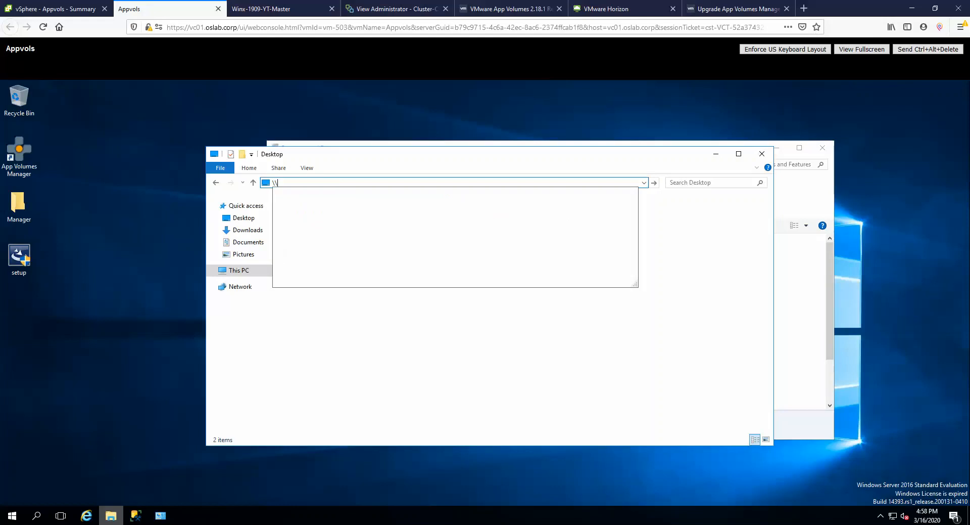
type("ad\\")
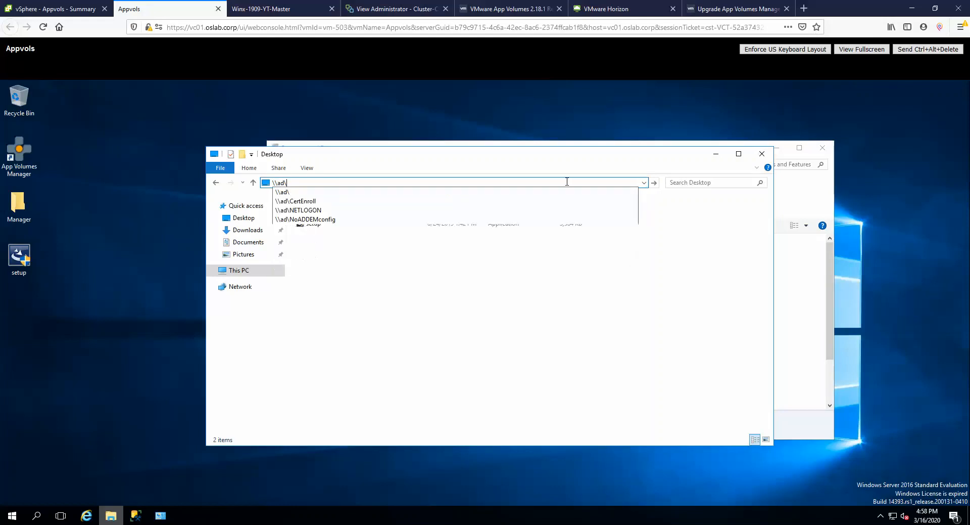
type("u$")
key("Return")
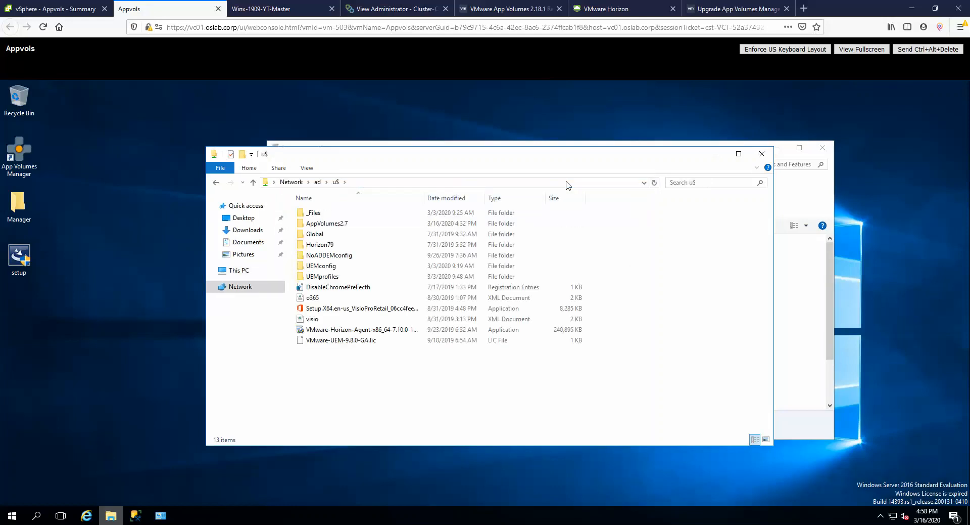
left_click(333, 224)
double_click(333, 223)
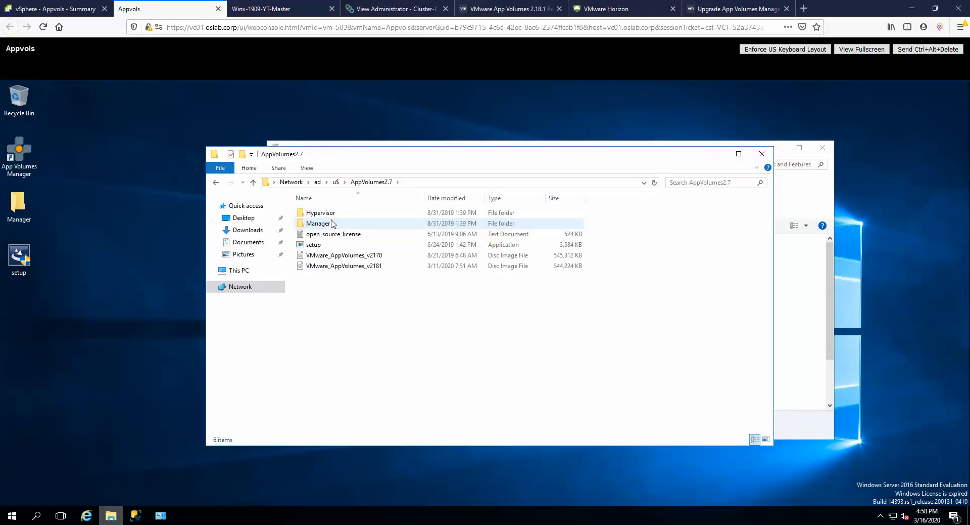
Copy the VMware_AppVolumes_v2181 disc image onto the desktop and close the open windows.
left_click(358, 267)
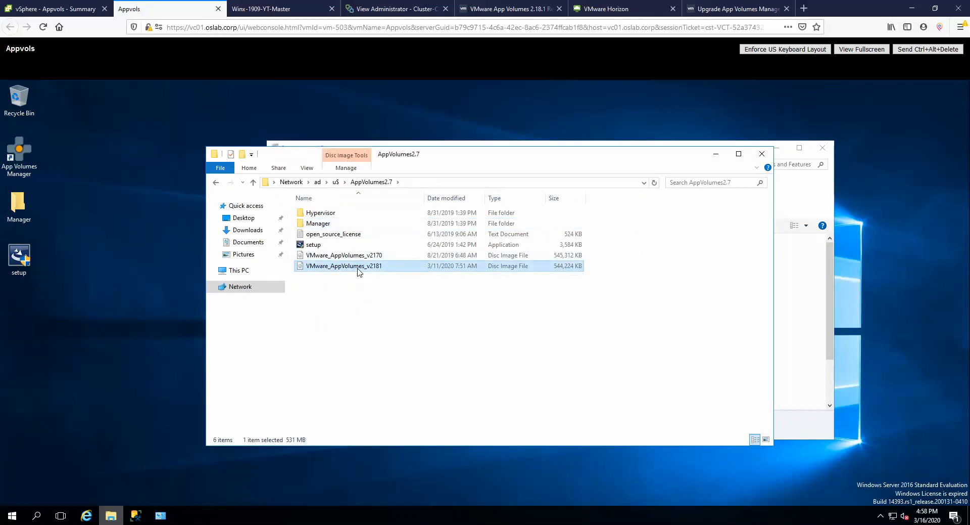
right_click(37, 330)
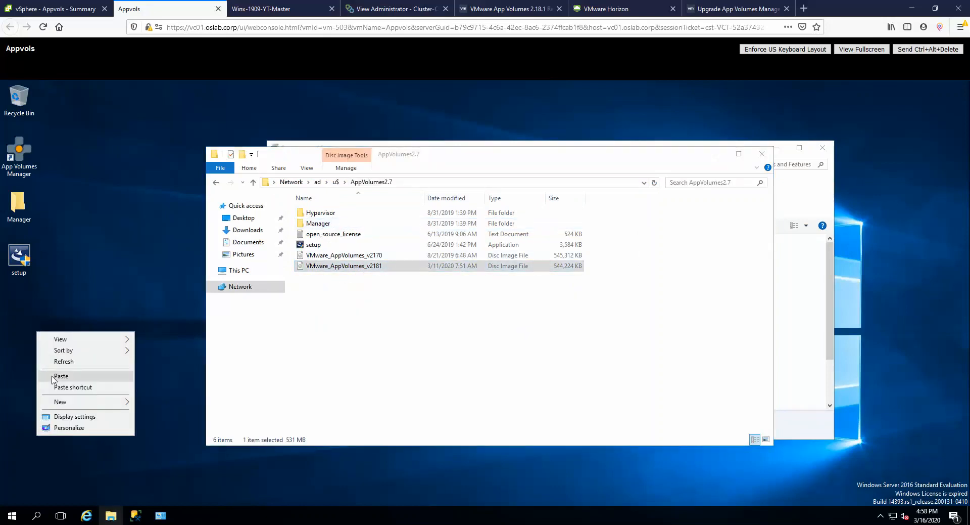
left_click(53, 376)
left_click(762, 153)
left_click(823, 148)
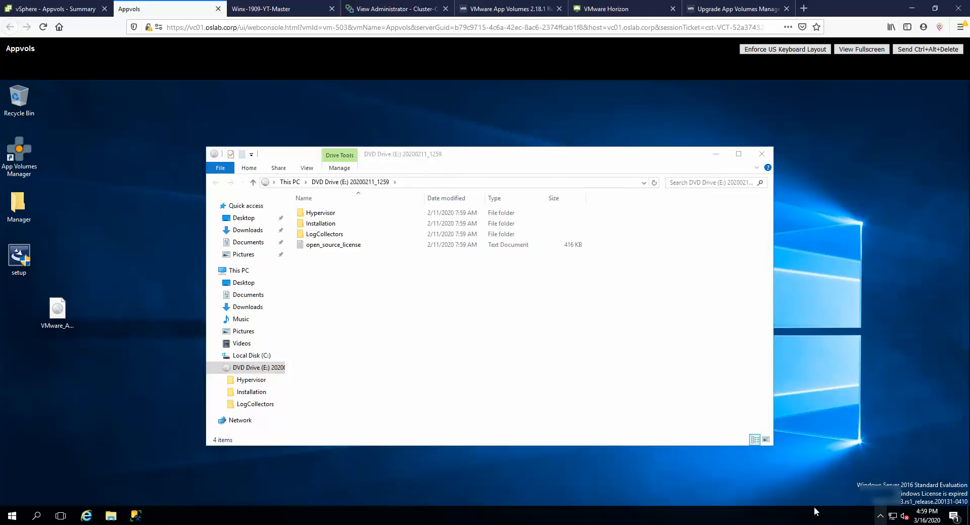
Run setup from DVD Drive (E:)'s Installation folder and approve the administrator prompt.
double_click(518, 157)
double_click(116, 154)
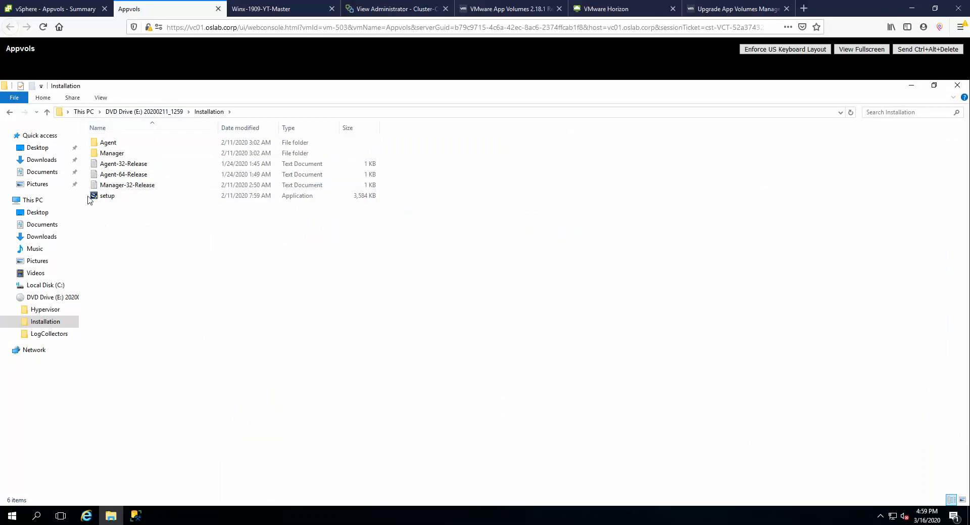
left_click(132, 199)
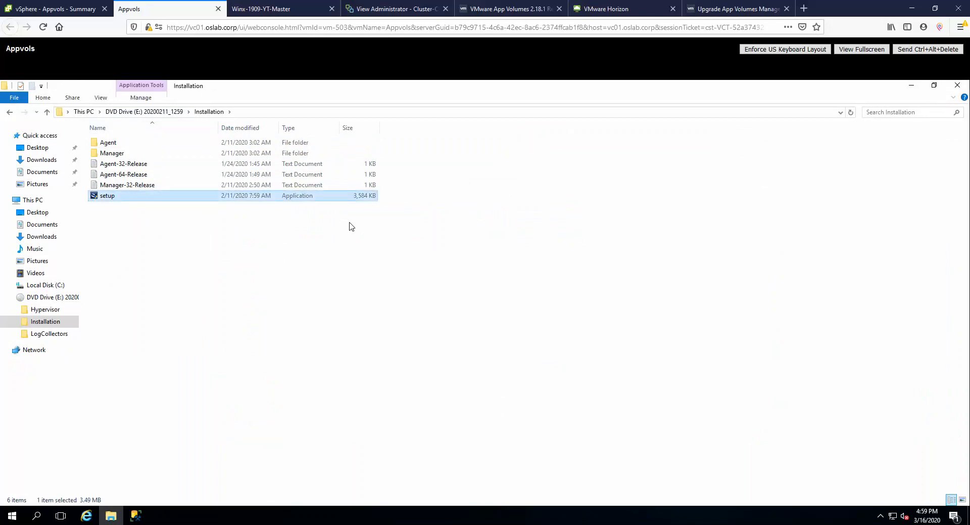
double_click(150, 198)
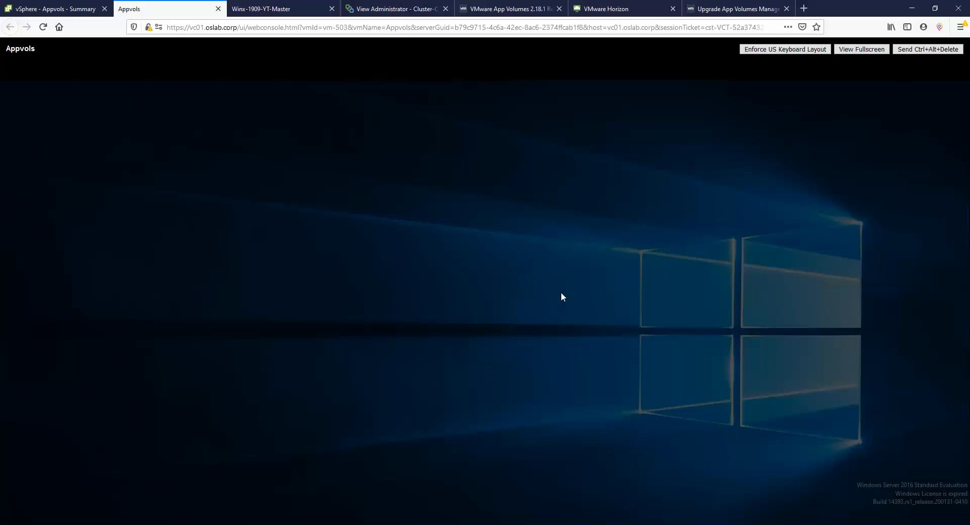
left_click(430, 369)
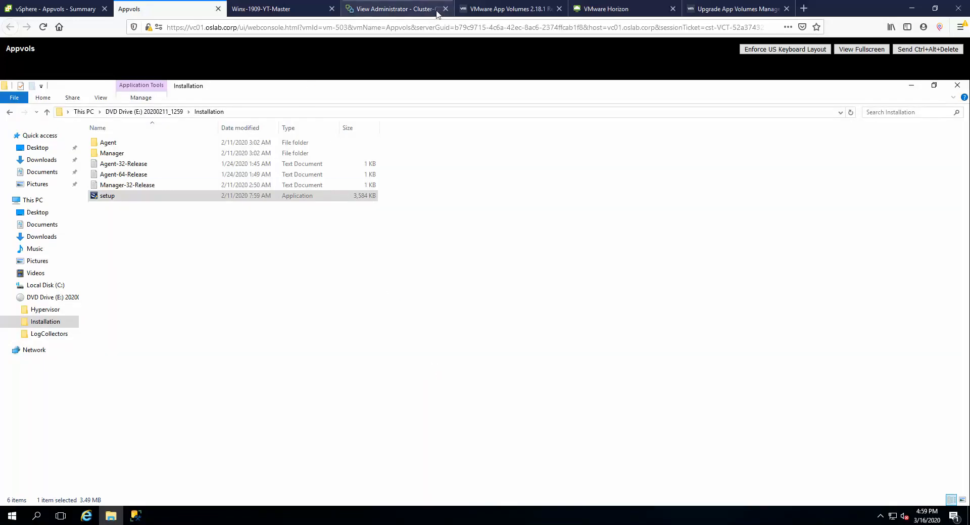
Glance at the 2.18.1 release notes, then mark the upgrade guide's backup prerequisites and pre-2.18 warning.
left_click(490, 8)
scroll(504, 362, "down", 4)
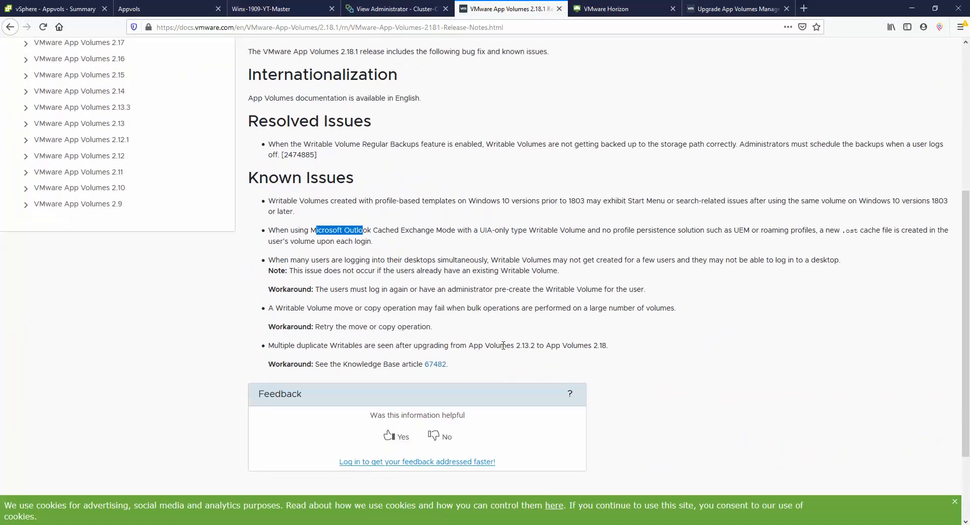
scroll(502, 344, "up", 1)
left_click(754, 6)
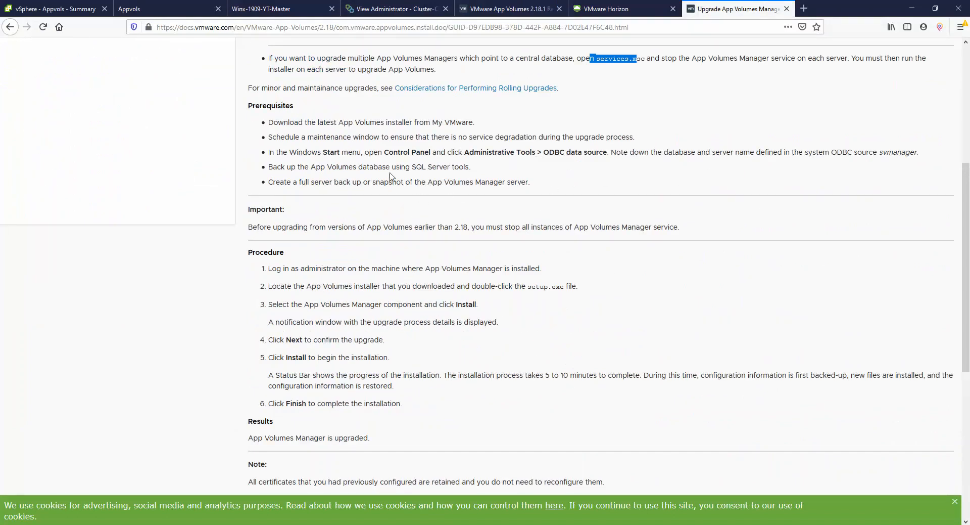
left_click_drag(308, 170, 515, 183)
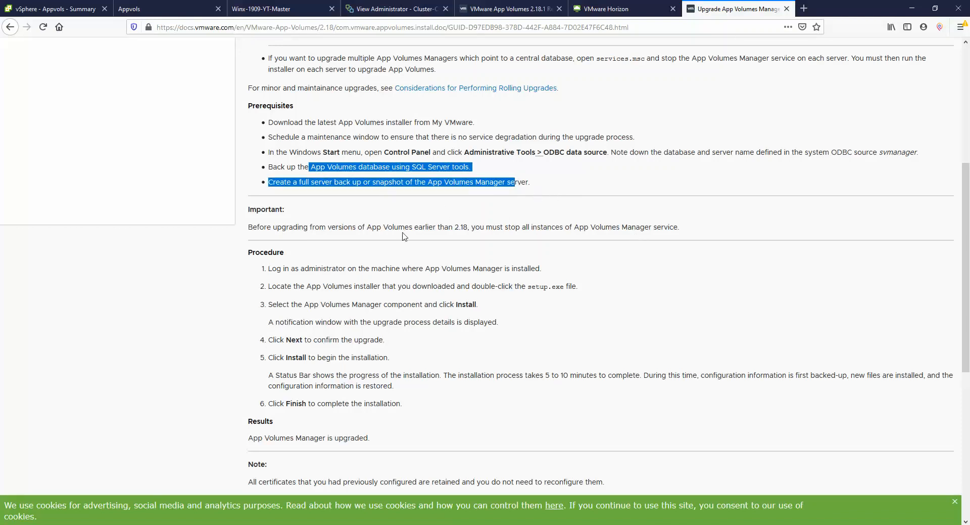
left_click_drag(367, 228, 482, 228)
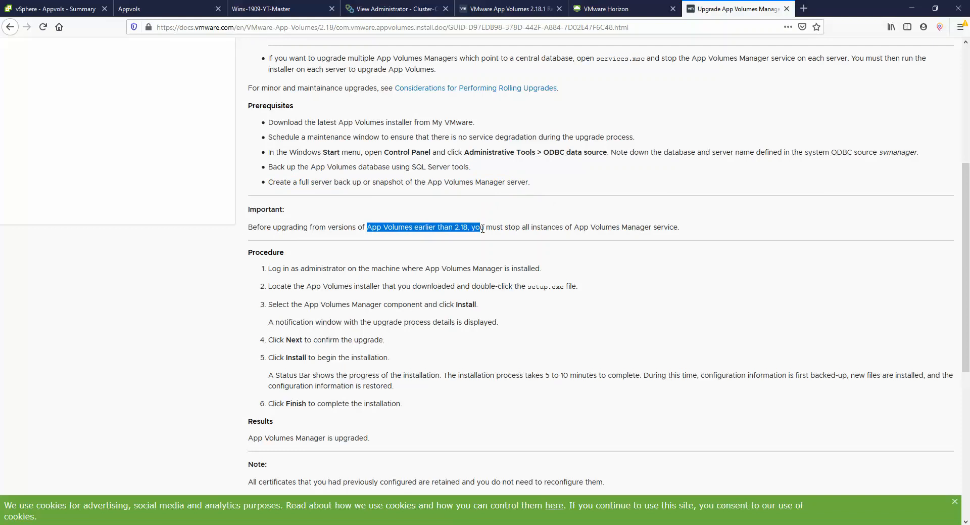
scroll(431, 284, "down", 2)
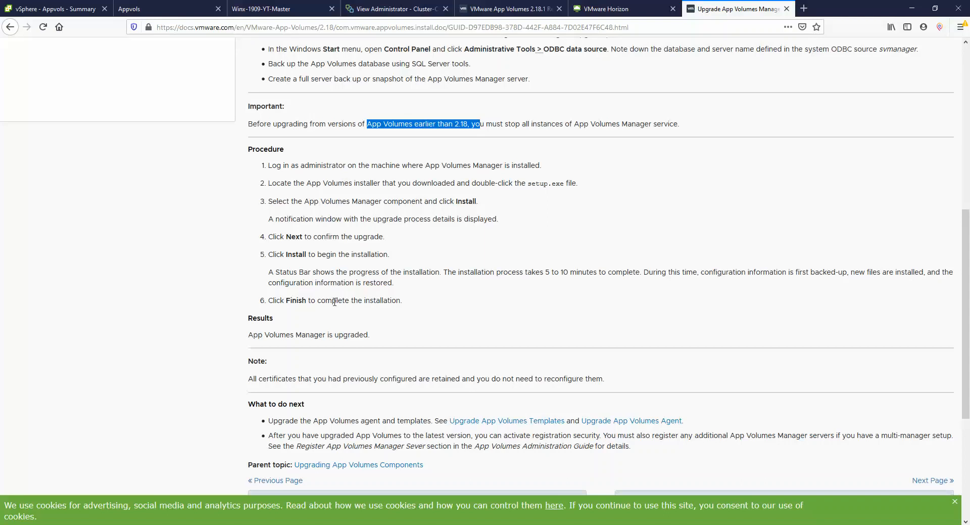
scroll(338, 322, "down", 2)
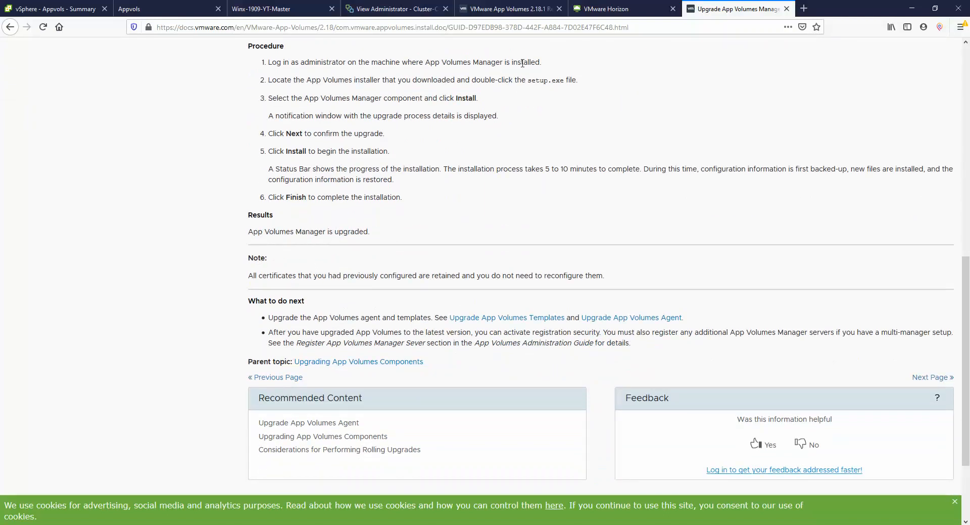
Accept the App Volumes license, advance the Agent wizard to Server Configuration, and open a Run prompt.
left_click(200, 10)
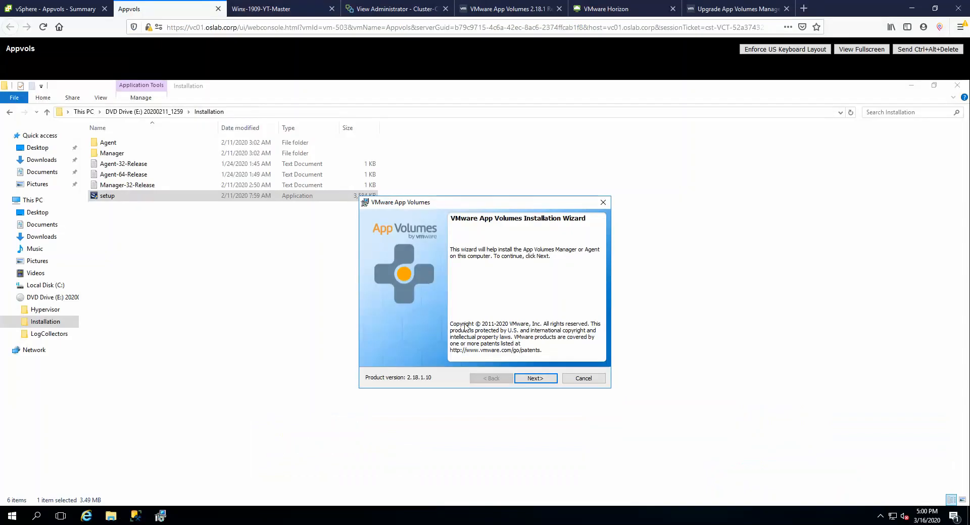
left_click(537, 382)
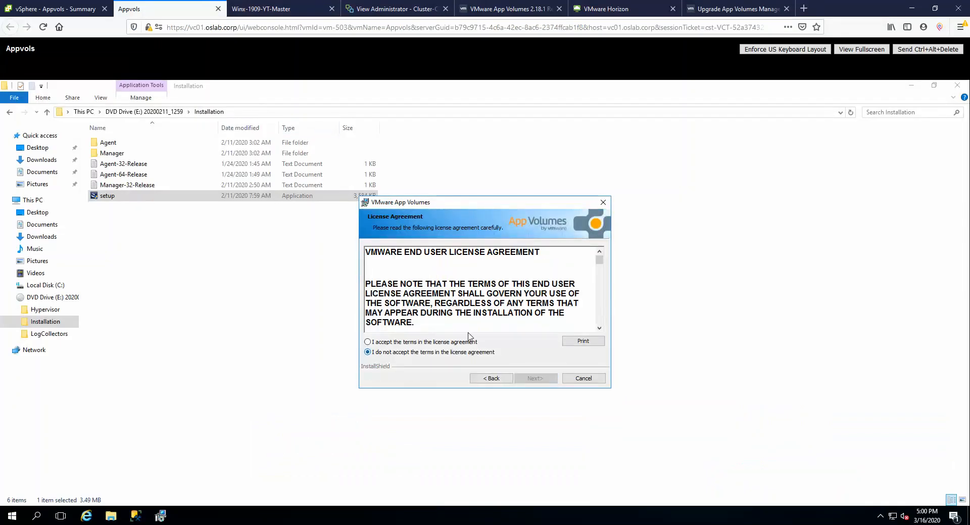
left_click(471, 343)
left_click(551, 380)
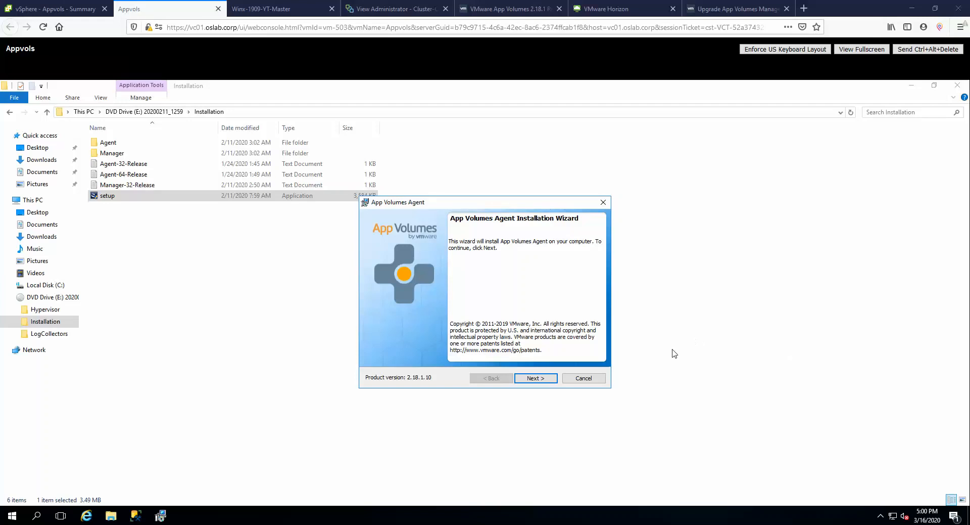
left_click(543, 378)
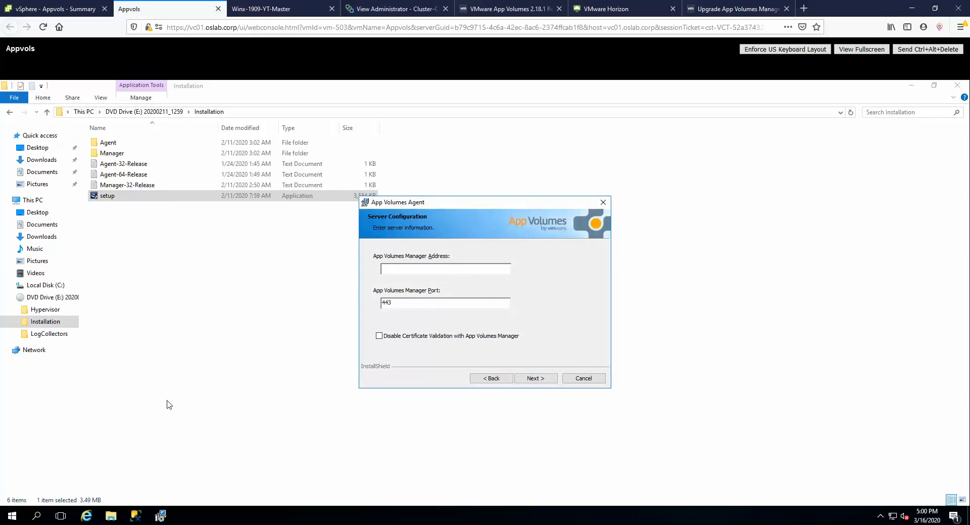
right_click(11, 515)
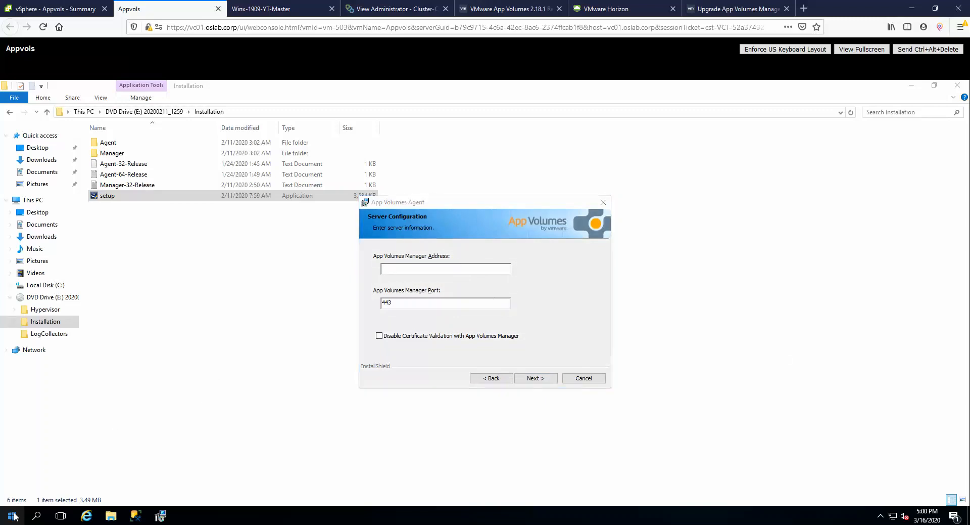
left_click(26, 462)
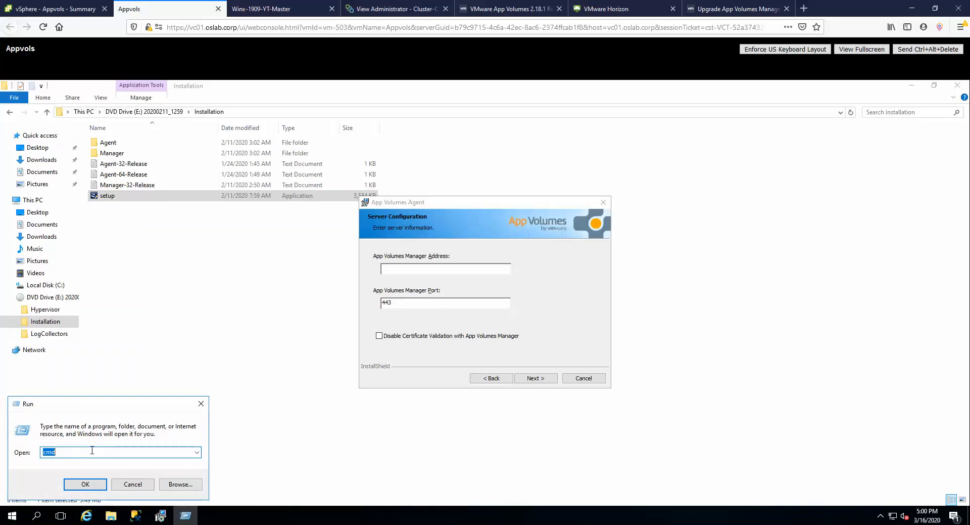
Run nslookup on 172.16.2.8 in Command Prompt and copy the resolved name Appvols.oslab.corp.
key("Return")
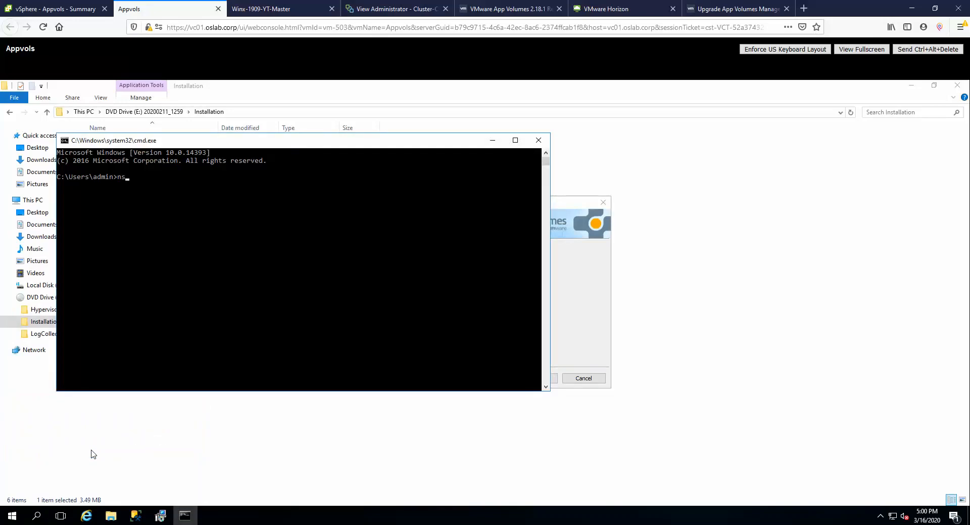
type("nslookup")
key("Return")
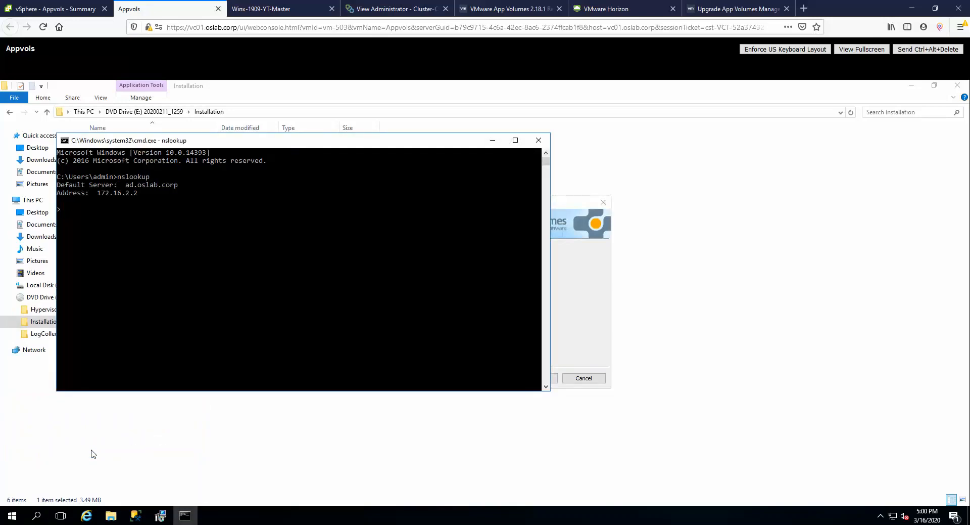
type("172.16.2.8")
key("Return")
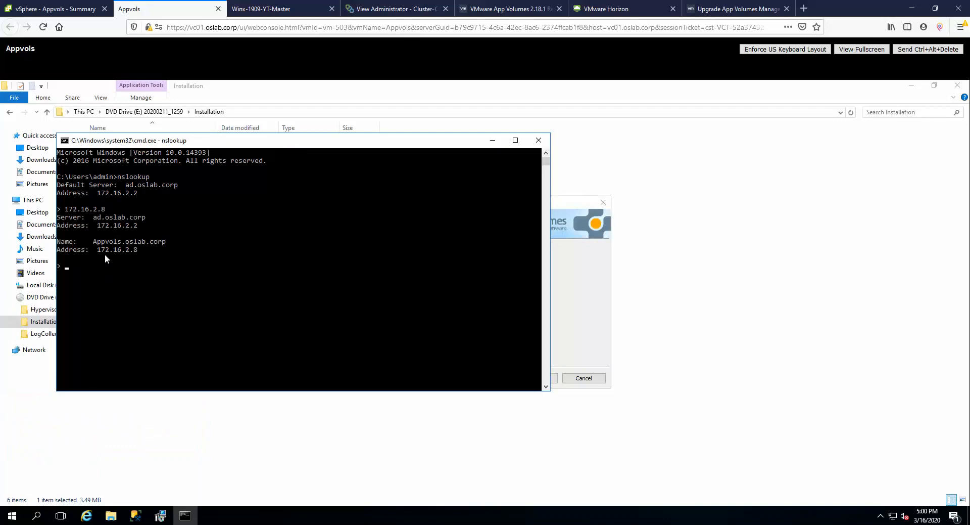
left_click_drag(94, 242, 163, 241)
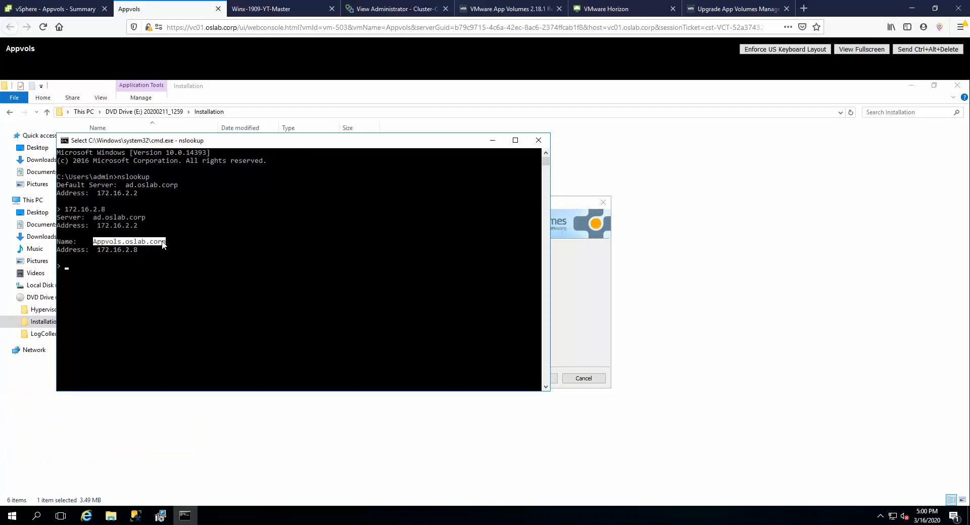
right_click(163, 245)
left_click(602, 322)
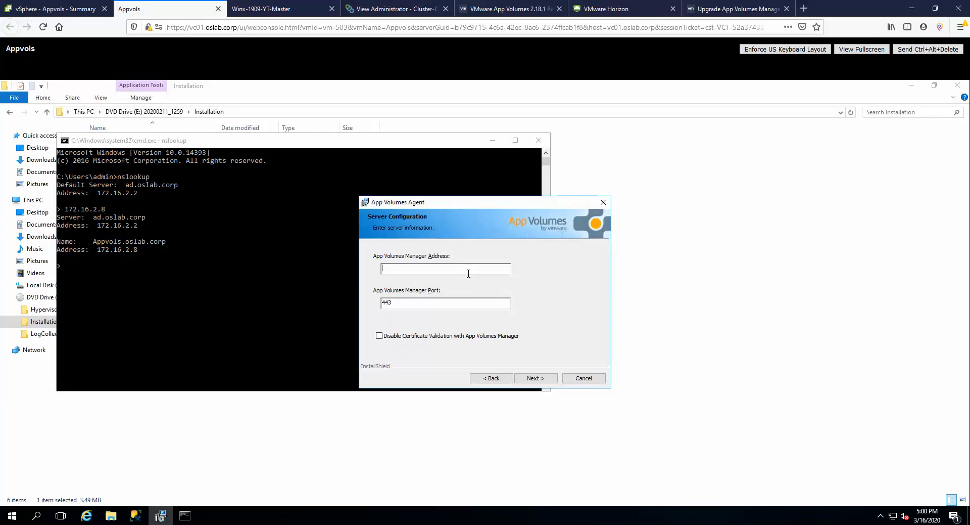
Paste Appvols.oslab.corp as the Manager address, close the command window, and start the Agent install.
left_click(469, 274)
type("Appvols.oslab.corp")
left_click(535, 379)
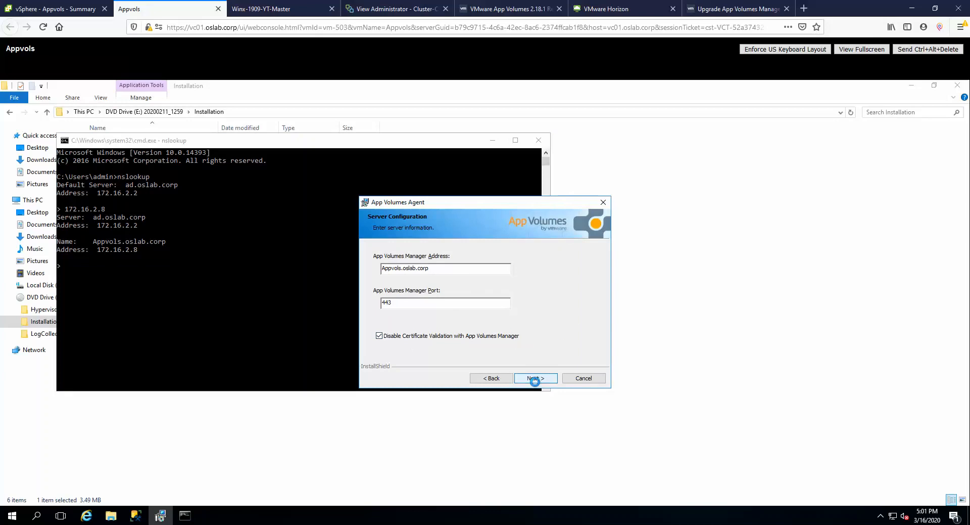
left_click(489, 178)
left_click(532, 145)
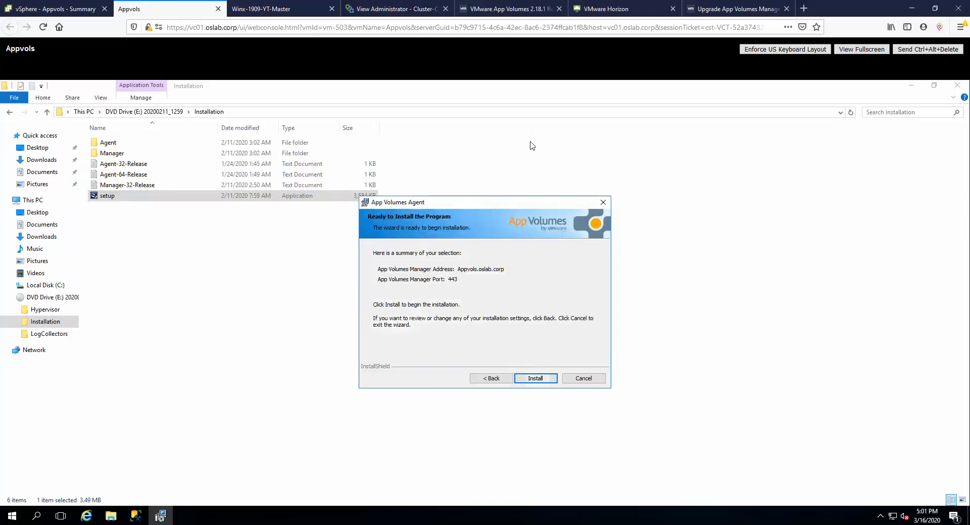
left_click(536, 379)
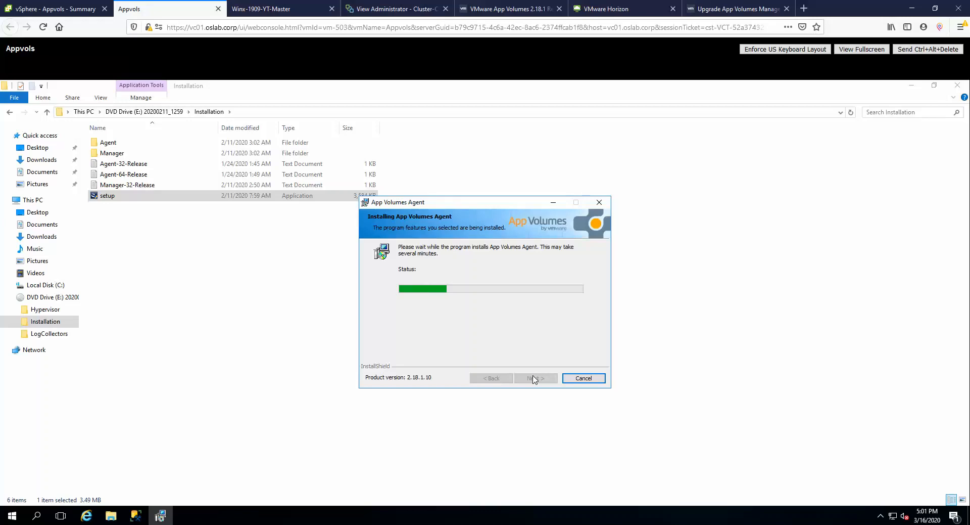
left_click(301, 10)
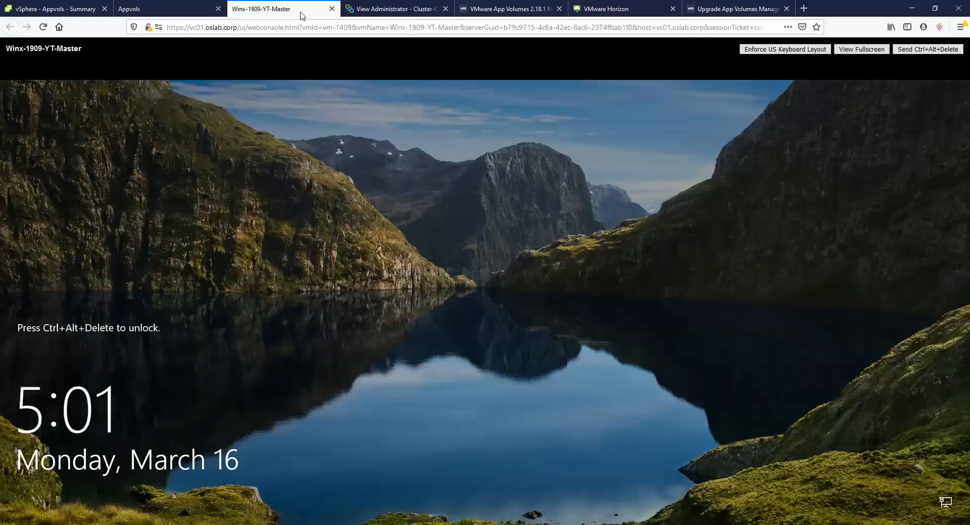
Finish the Agent setup, close File Explorer, and restart the Appvols server, then sign back in.
left_click(74, 7)
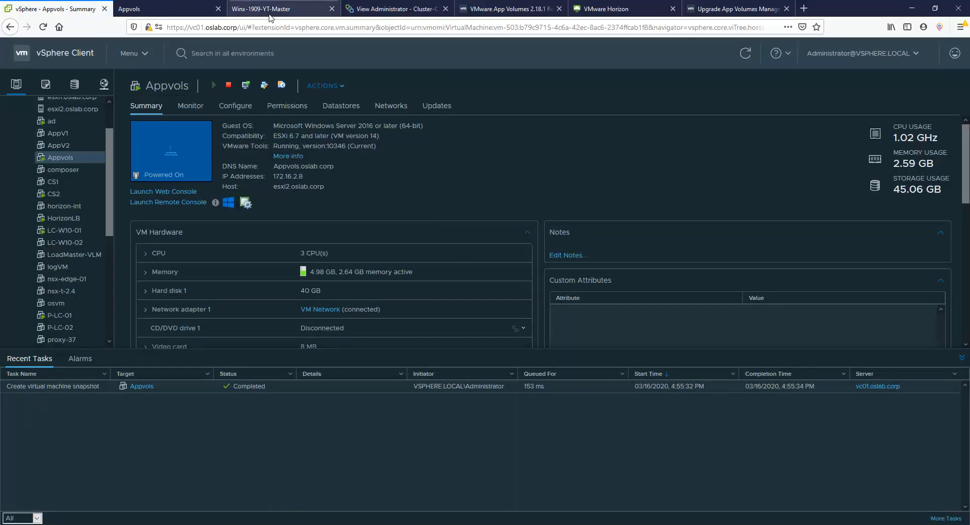
left_click(83, 230)
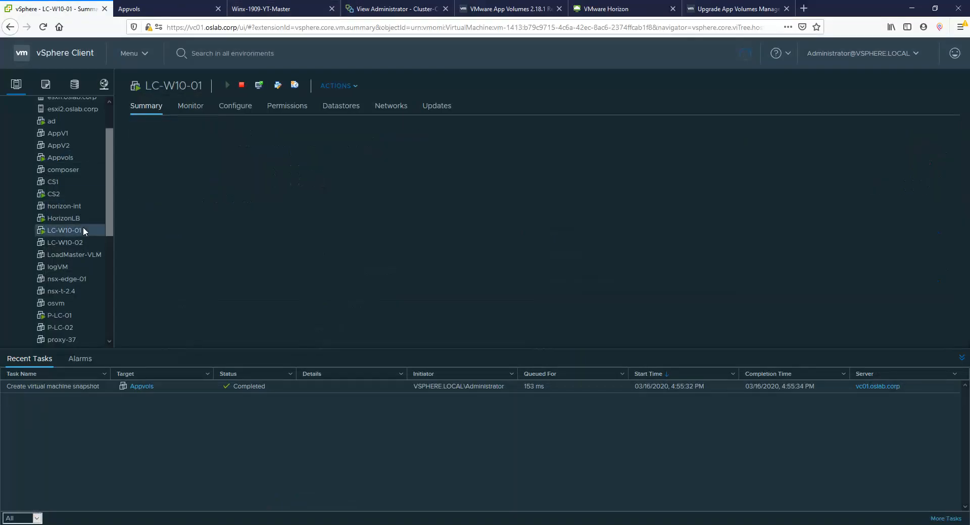
left_click(185, 14)
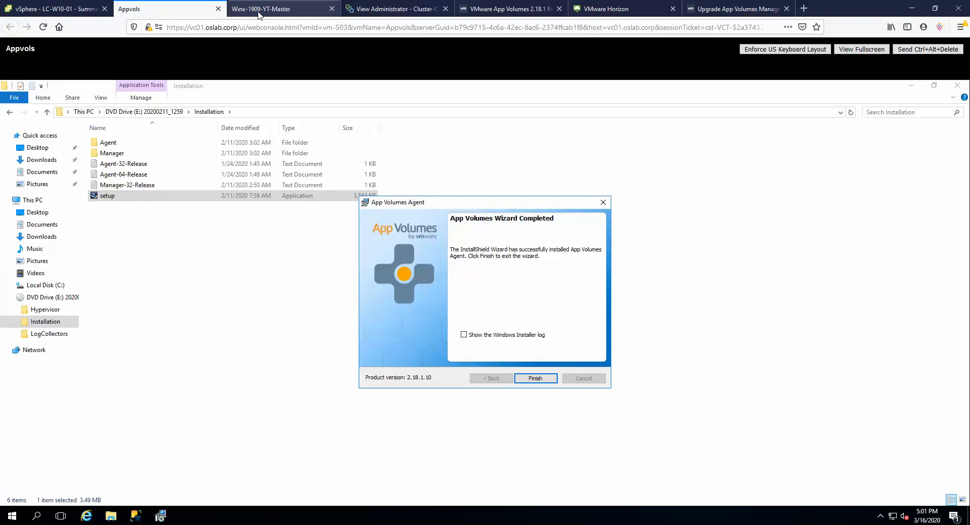
left_click(543, 382)
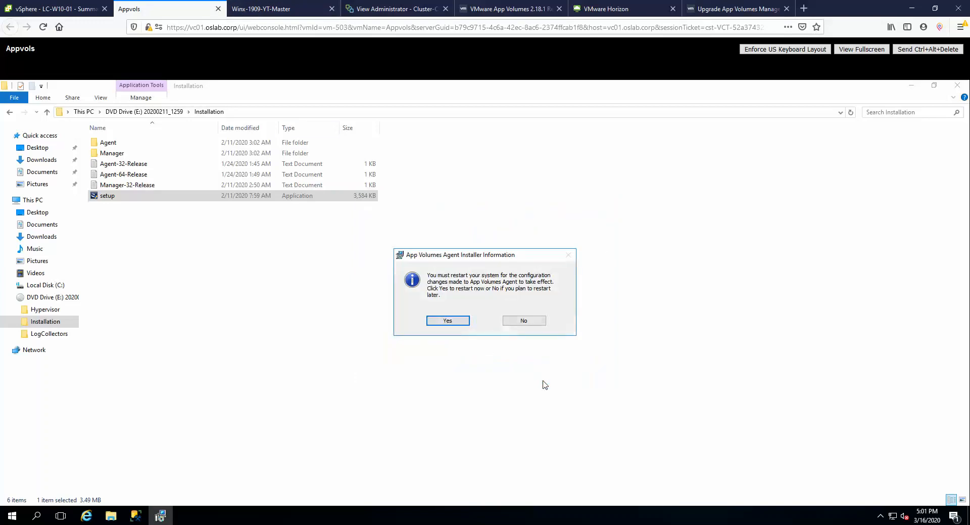
left_click(957, 87)
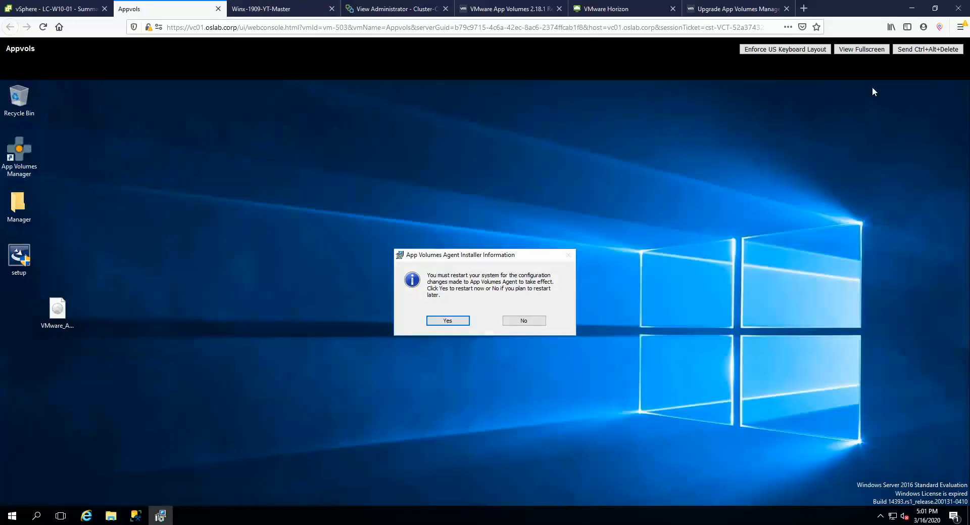
left_click(444, 320)
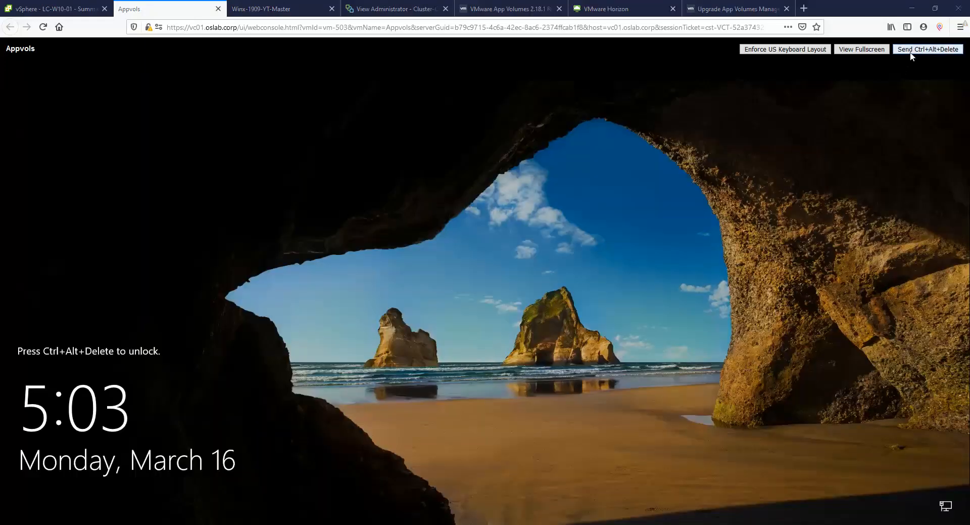
left_click(912, 51)
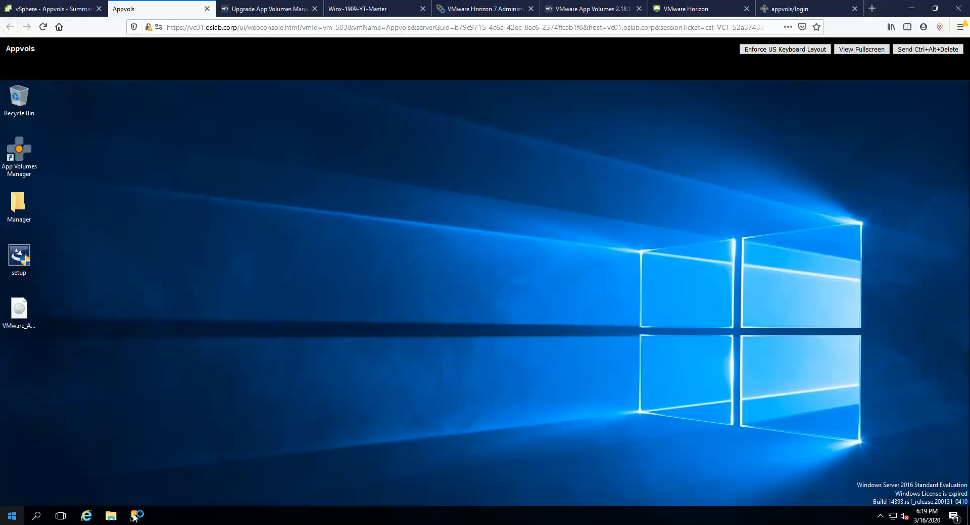
left_click(110, 515)
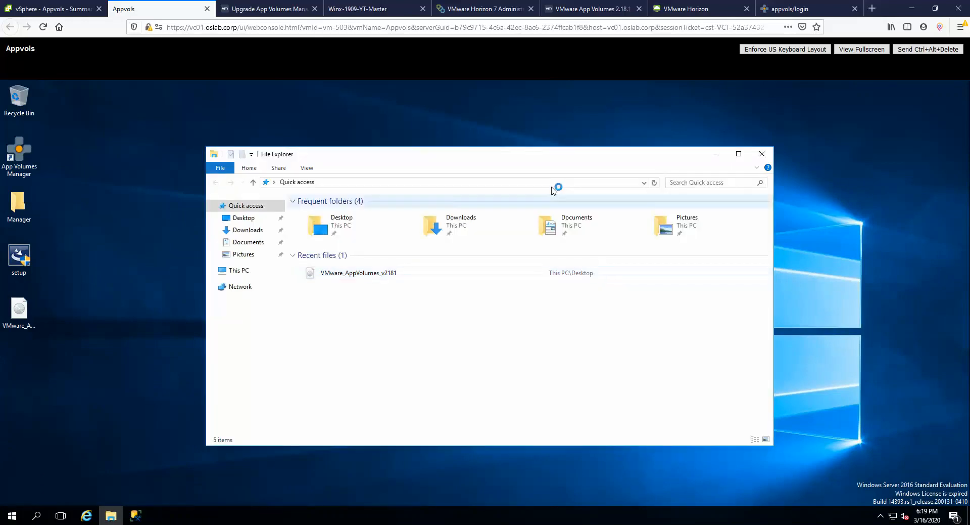
left_click(553, 185)
type("contr")
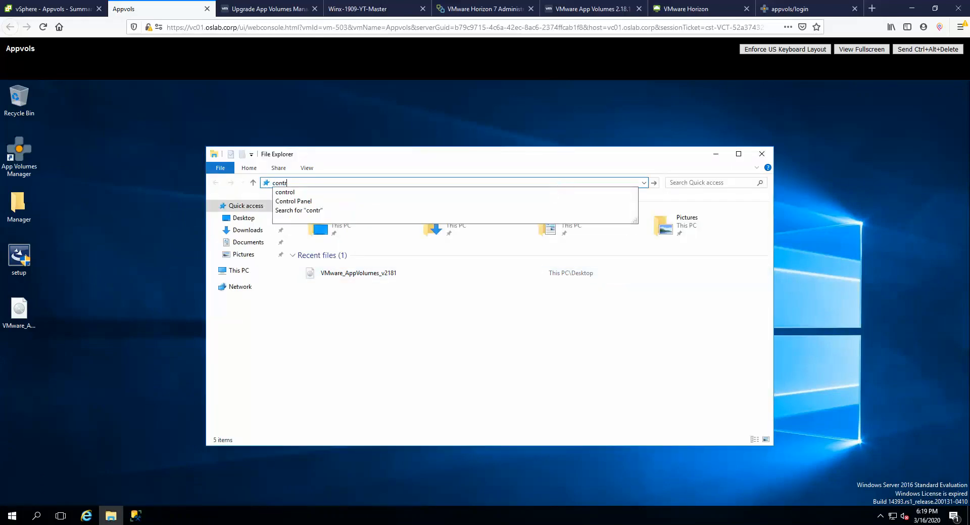
left_click(553, 192)
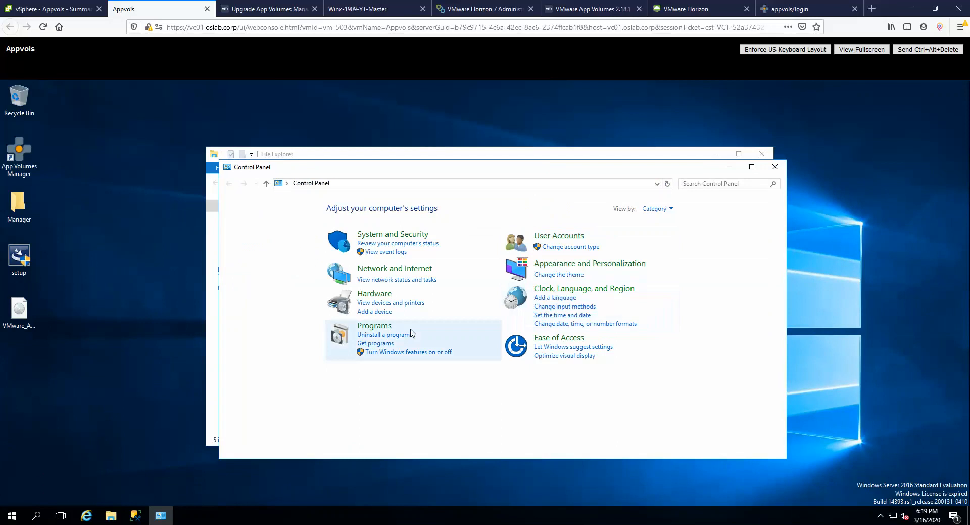
left_click(409, 335)
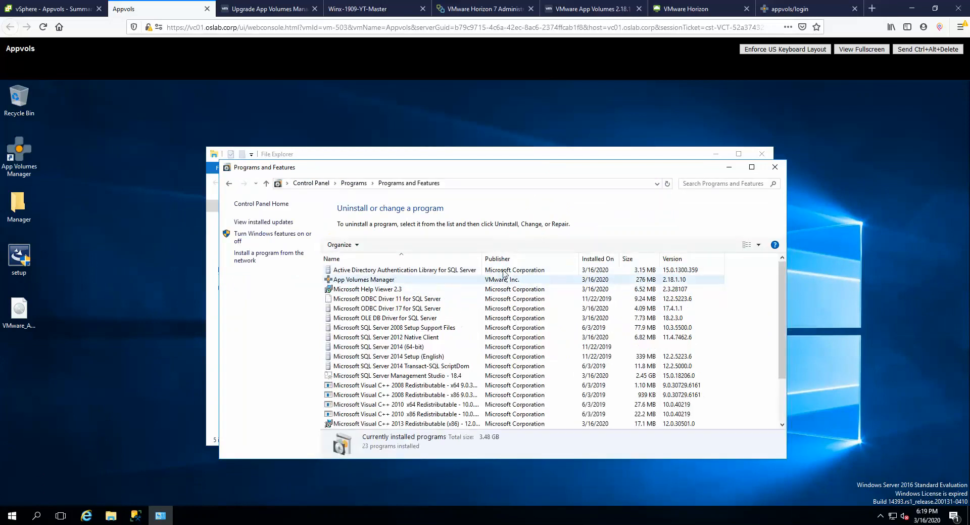
left_click(569, 271)
left_click(560, 281)
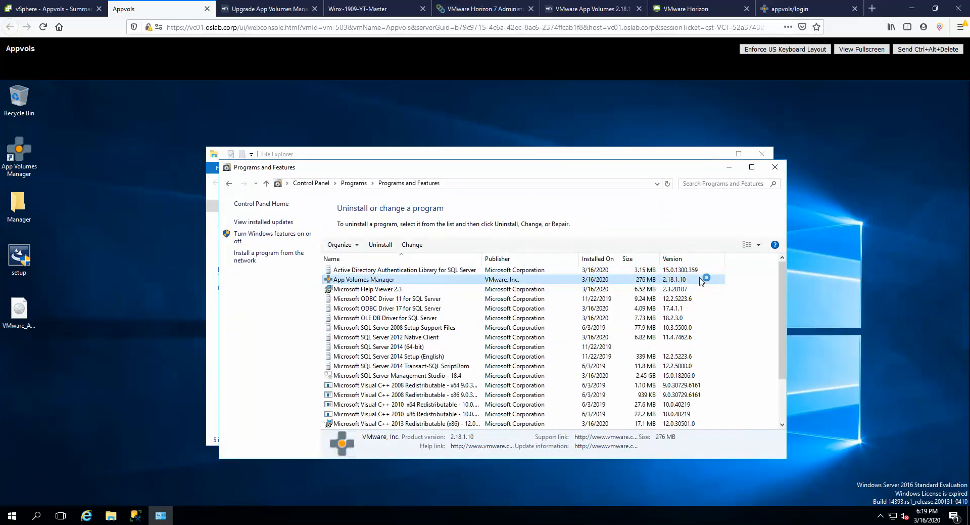
left_click(775, 167)
left_click(761, 154)
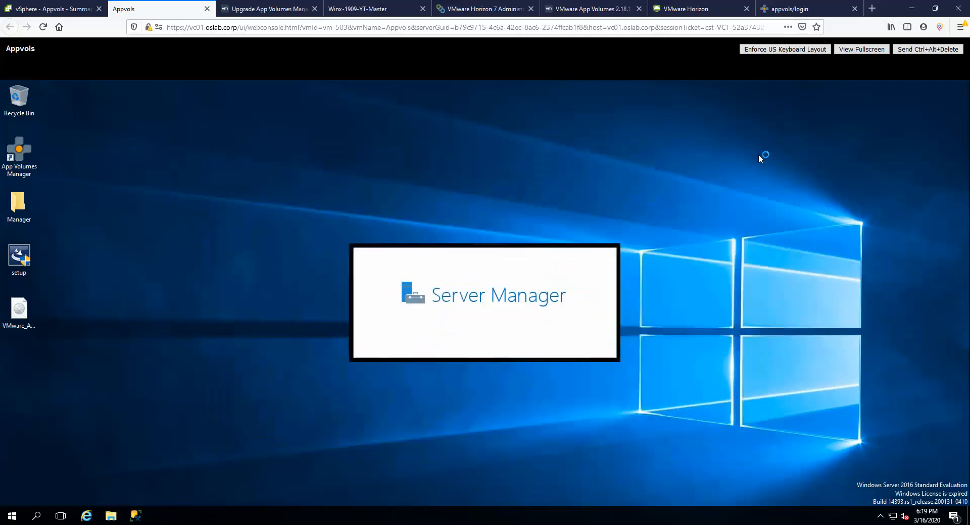
Look through the Appvols server's hidden tray icons and app list.
left_click(880, 515)
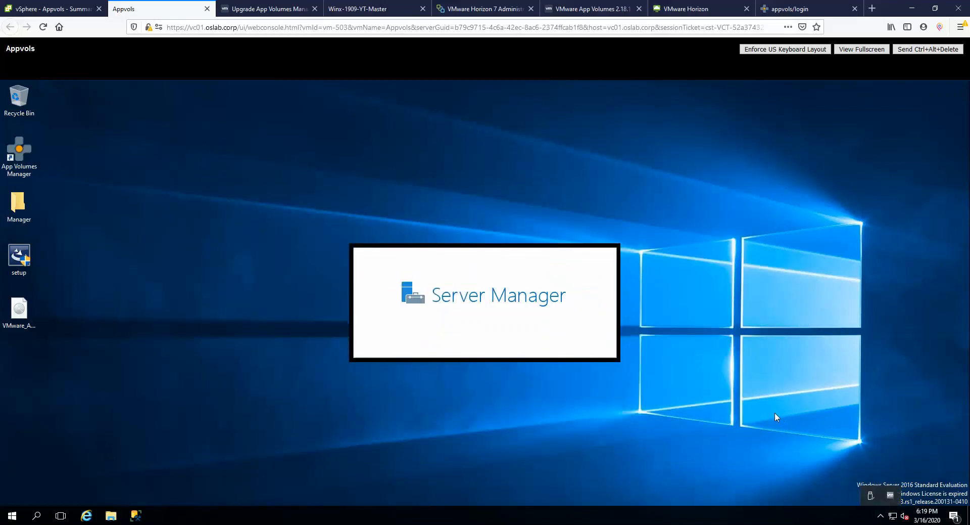
left_click(9, 515)
scroll(76, 232, "down", 5)
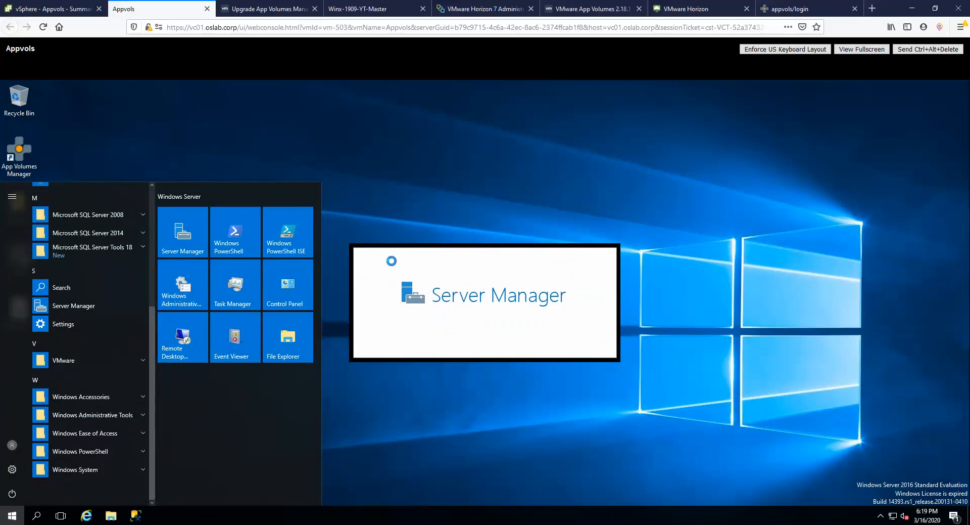
left_click(618, 184)
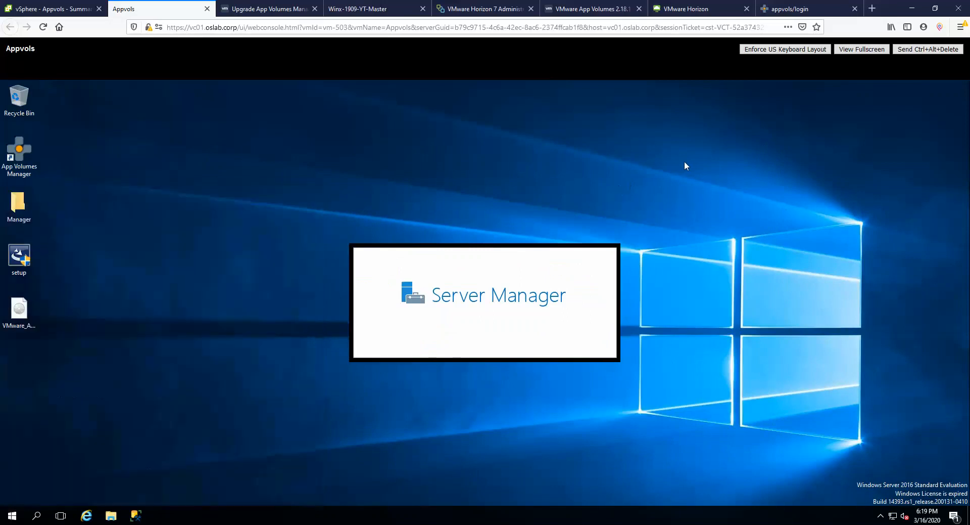
Reload the App Volumes Manager login page and log in.
left_click(778, 9)
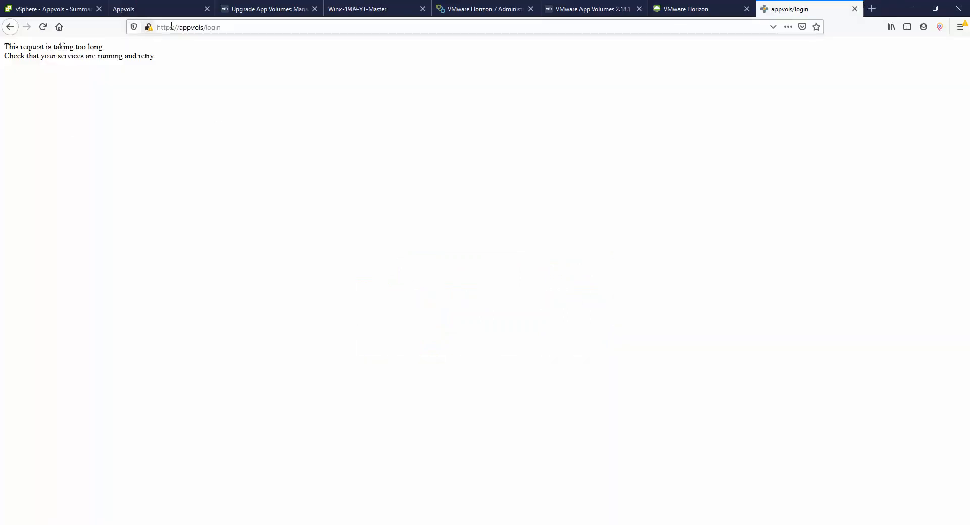
left_click(187, 27)
key("Return")
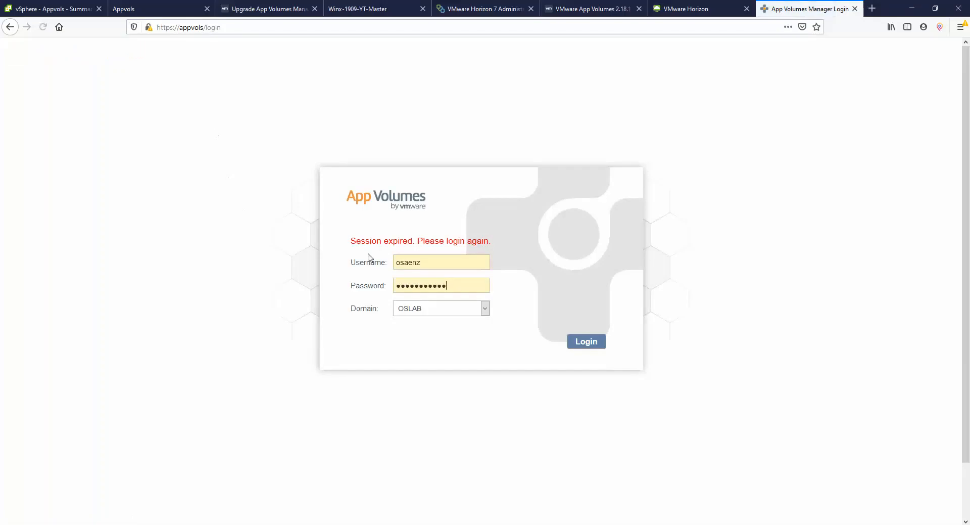
left_click(579, 344)
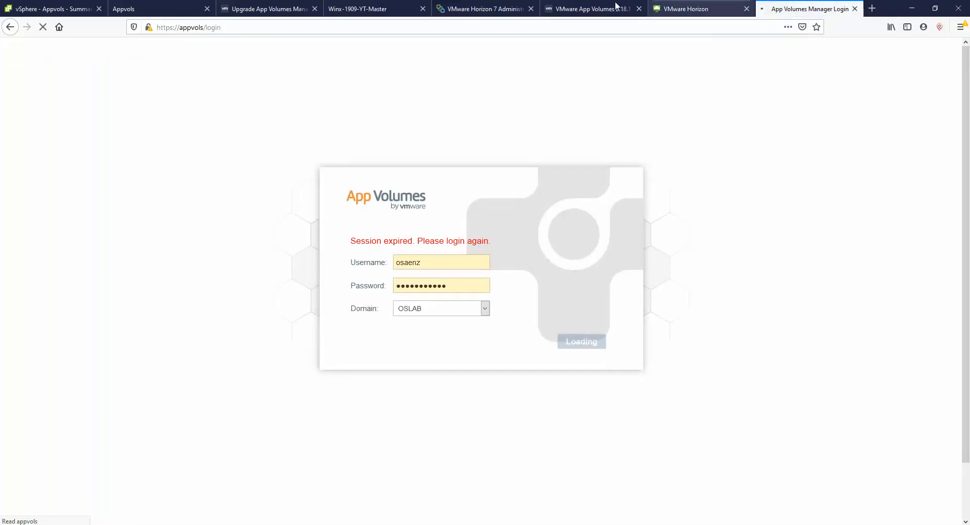
Sign out of the Appvols server console.
left_click(152, 9)
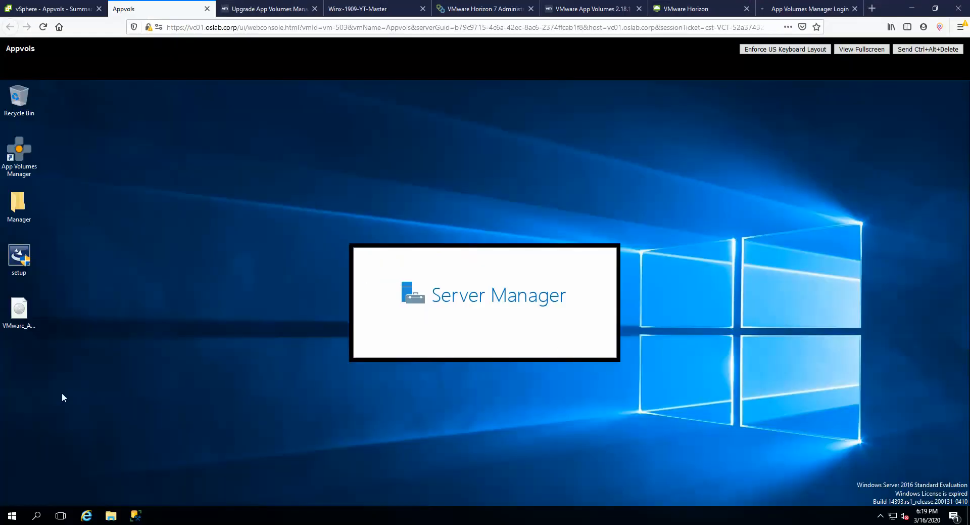
left_click(12, 515)
left_click(11, 444)
left_click(18, 418)
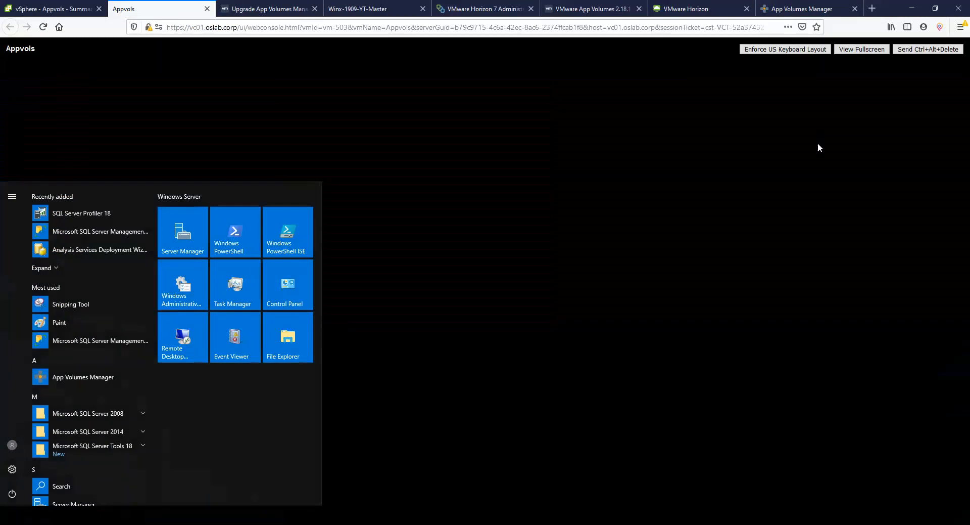
Reload the Manager dashboard and select the version number in its footer.
left_click(784, 9)
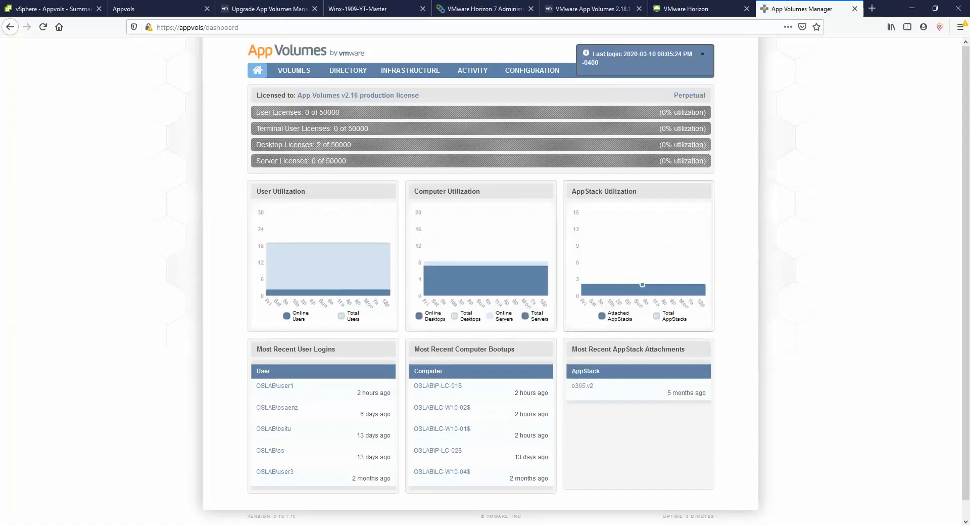
mouse_move(587, 278)
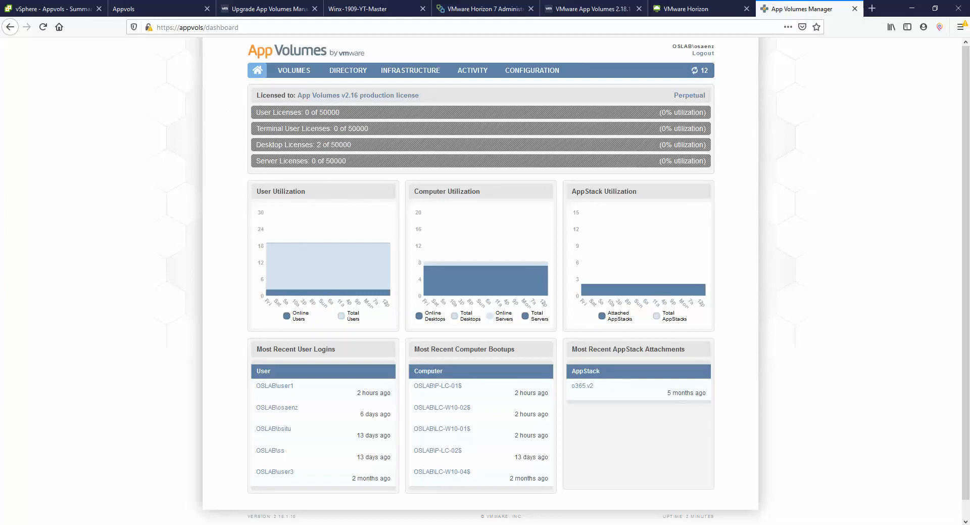
key("F5")
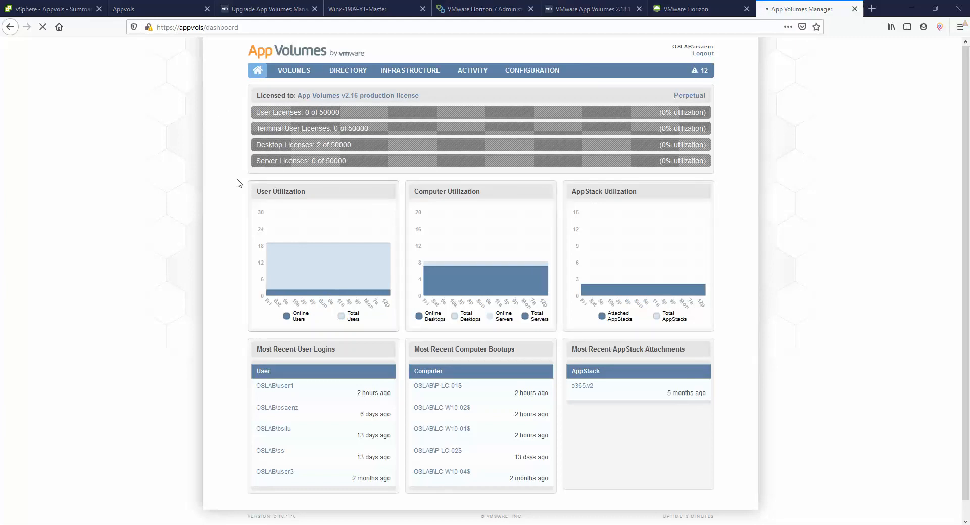
scroll(238, 164, "down", 1)
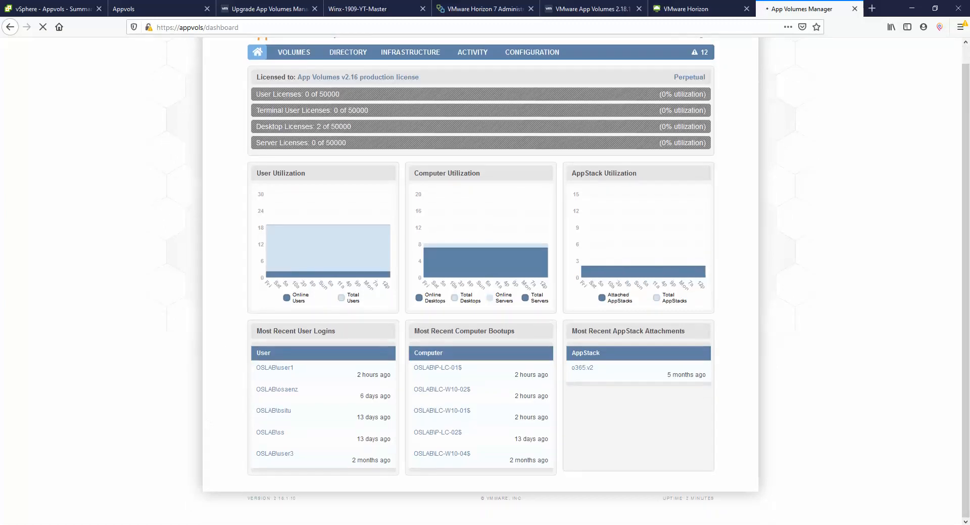
left_click_drag(308, 501, 270, 500)
scroll(195, 311, "up", 1)
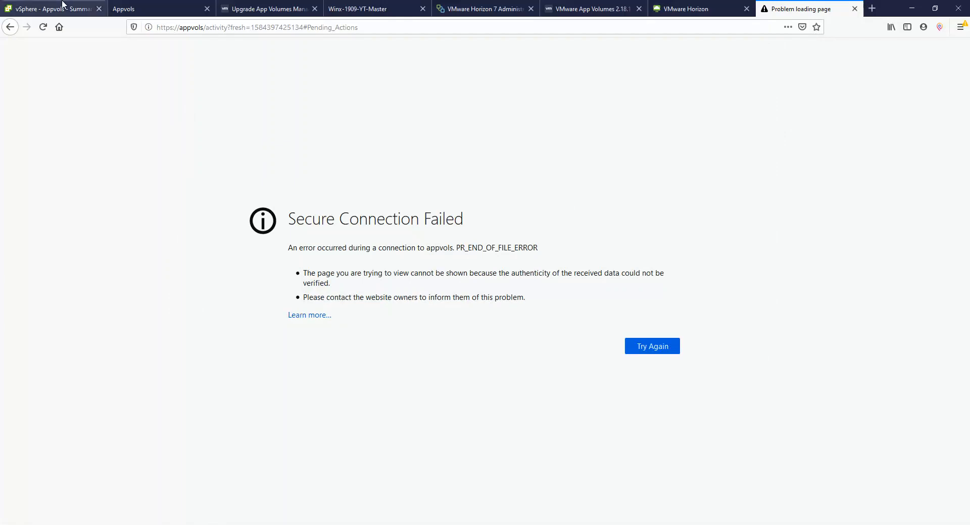
Reload the failing Manager page and trim its address down to the server root.
left_click(43, 26)
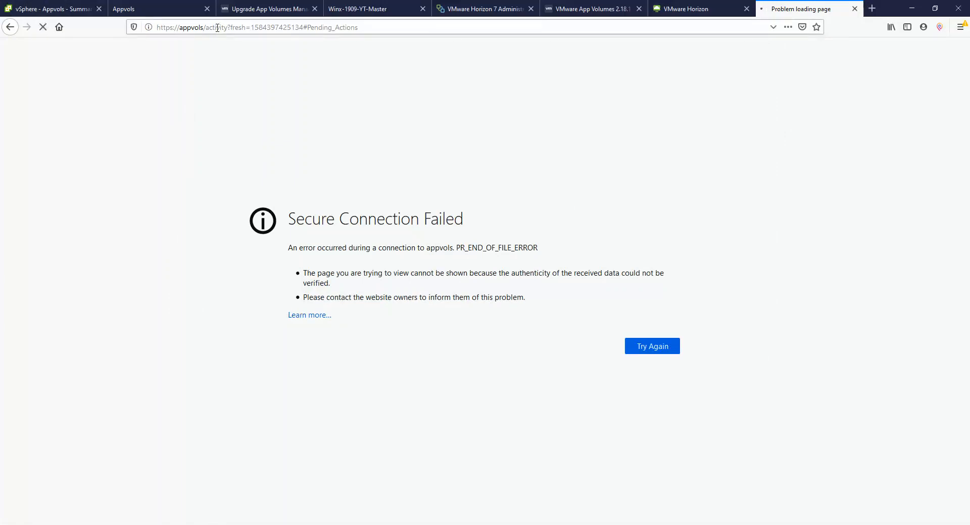
left_click_drag(204, 27, 417, 32)
key("BackSpace")
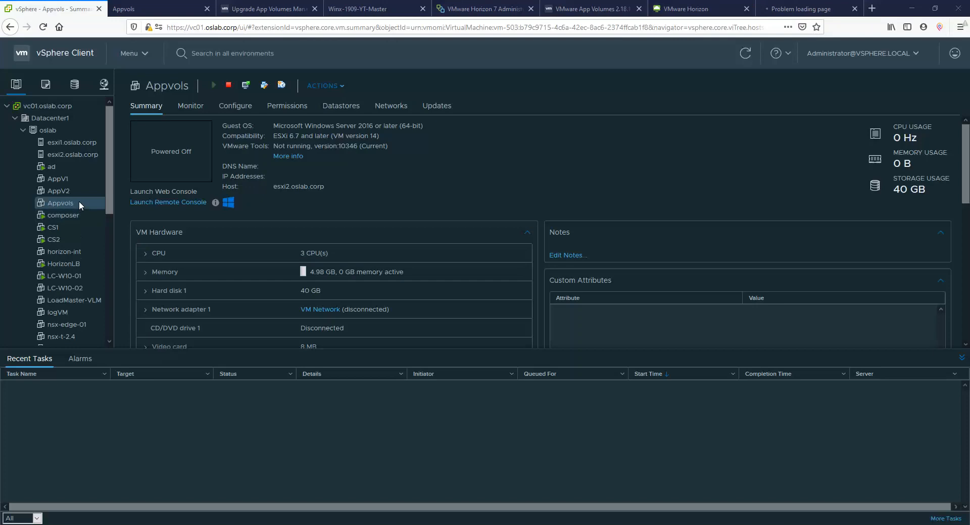
Power on the Appvols VM and reconnect its console to watch it boot.
right_click(79, 203)
mouse_move(152, 152)
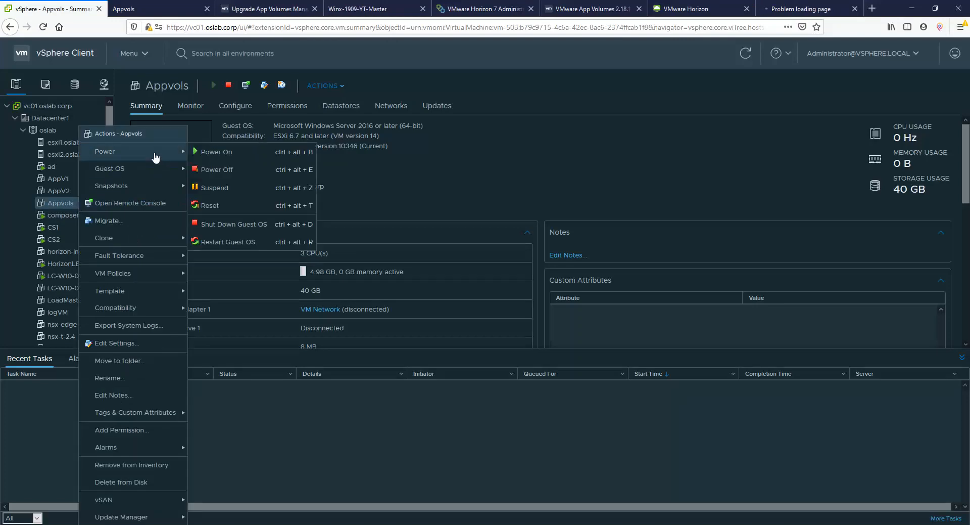
left_click(214, 154)
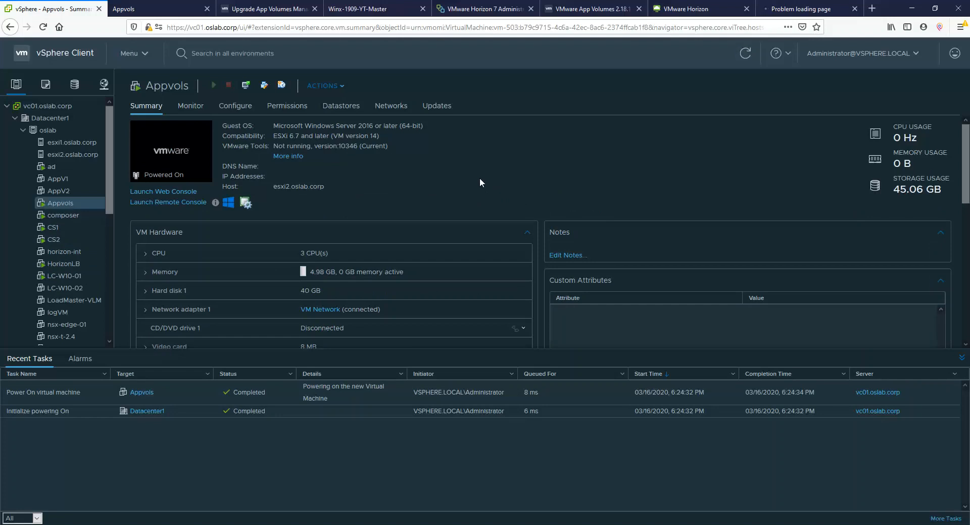
left_click(185, 181)
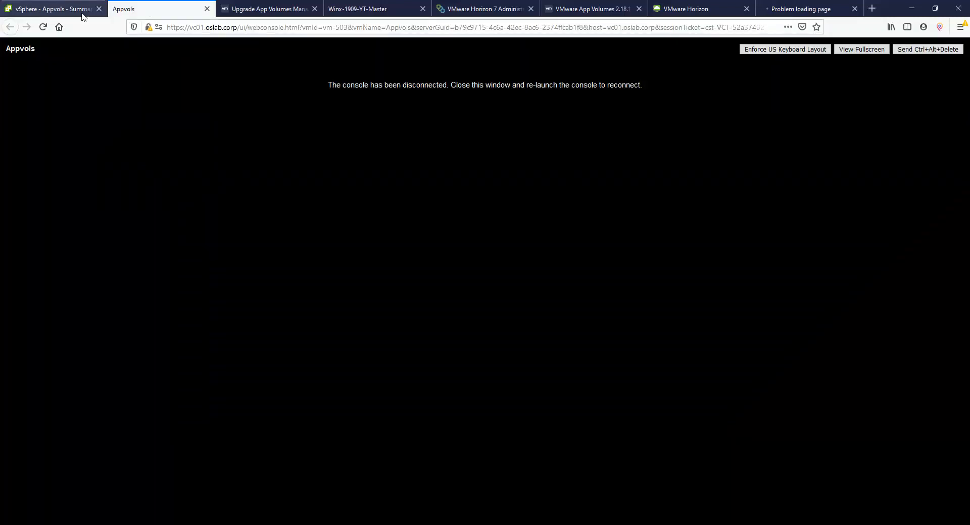
left_click(44, 27)
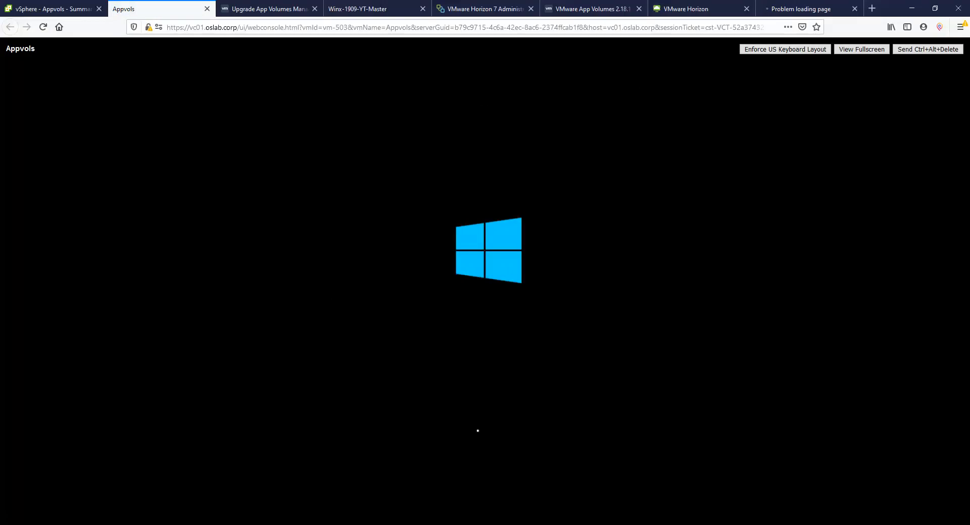
left_click(63, 5)
left_click(146, 5)
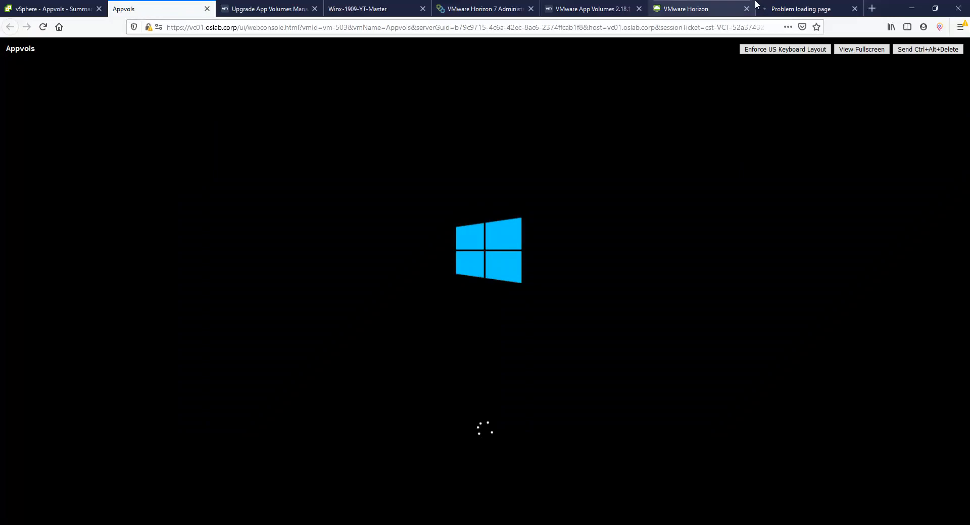
Show more details on the Manager page's connection error and close the blank page.
left_click(798, 4)
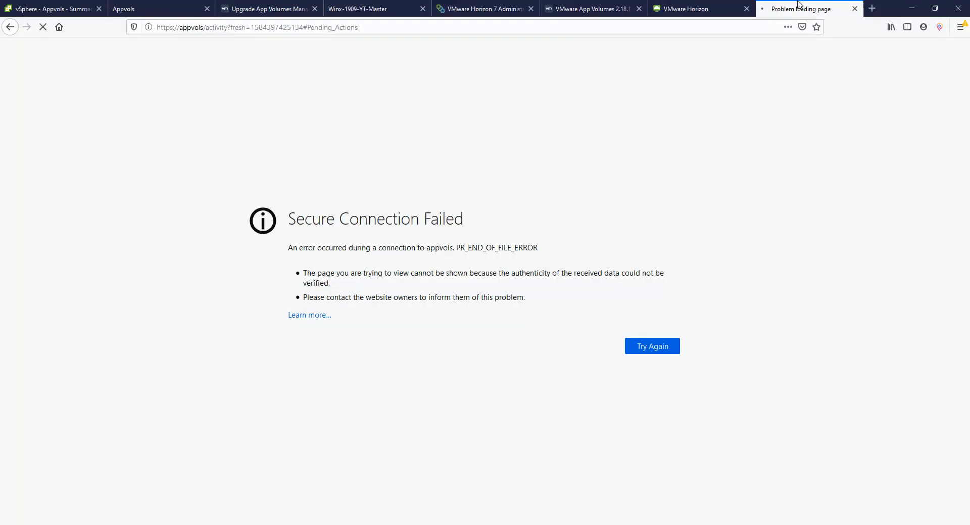
left_click(307, 316)
middle_click(801, 8)
Open the Upgrade App Volumes Templates instructions from the Manager upgrade docs and read through them.
left_click(279, 6)
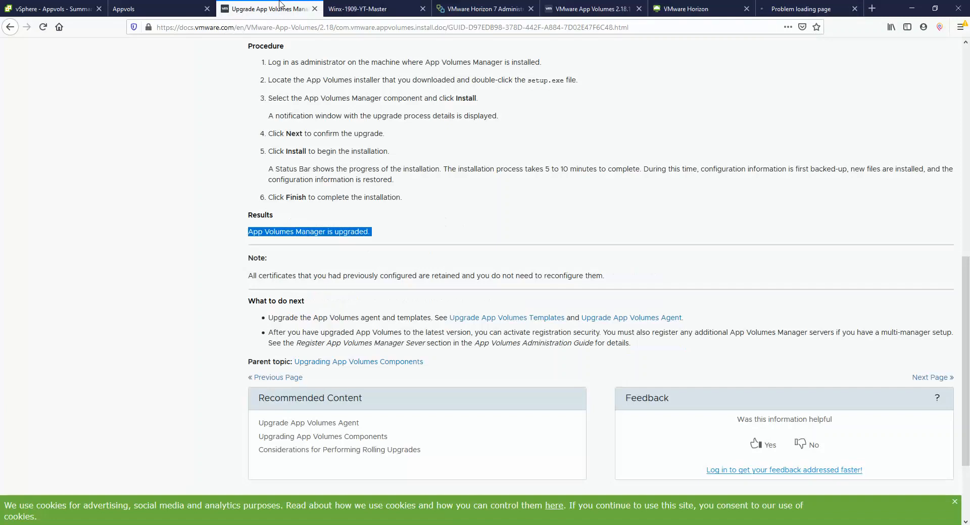
left_click_drag(248, 231, 364, 232)
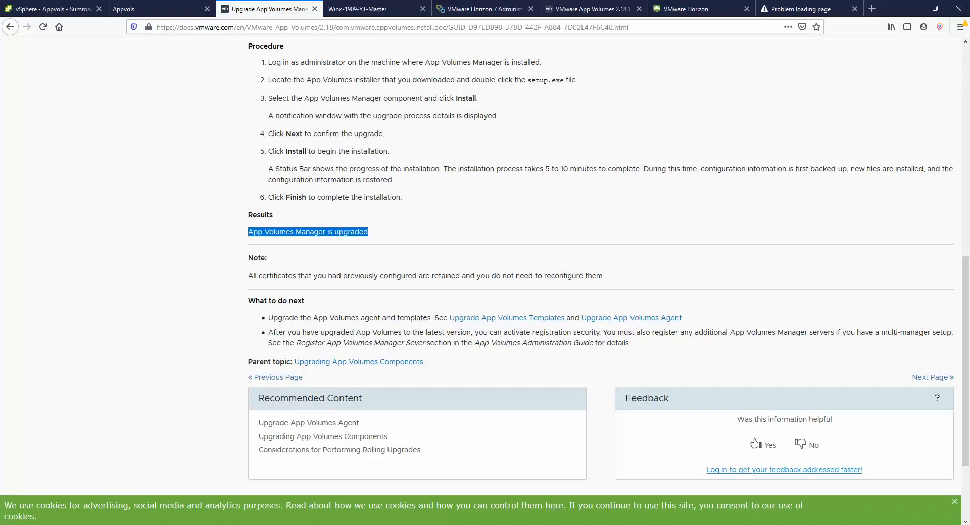
left_click(486, 321)
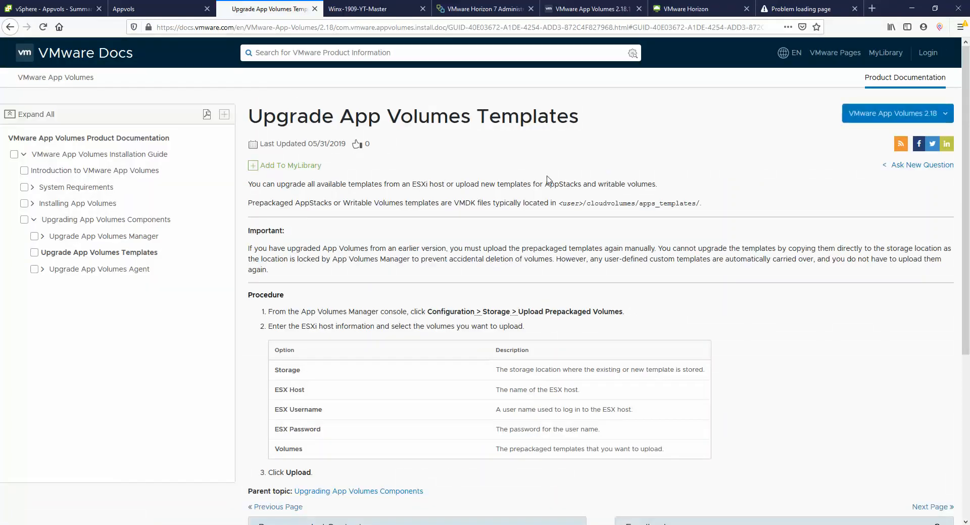
scroll(361, 225, "down", 4)
scroll(556, 203, "up", 4)
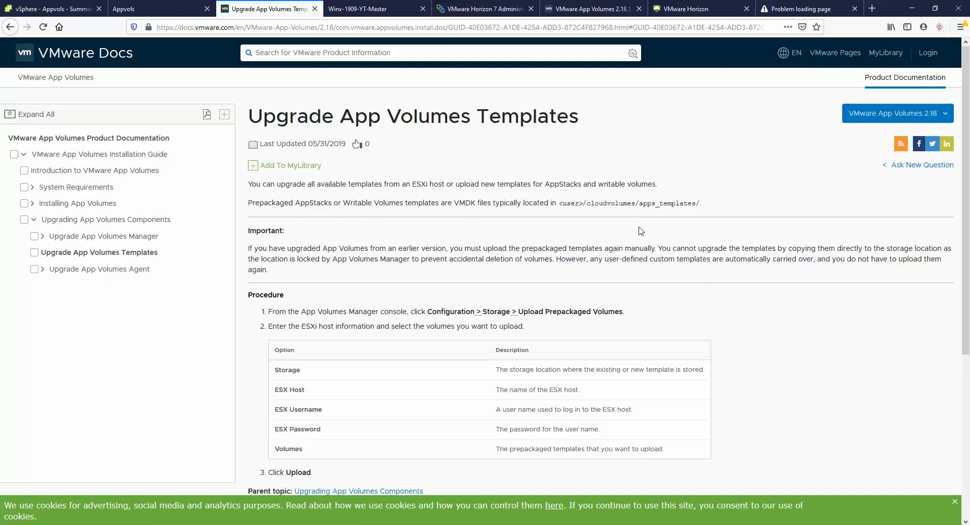
scroll(634, 241, "down", 2)
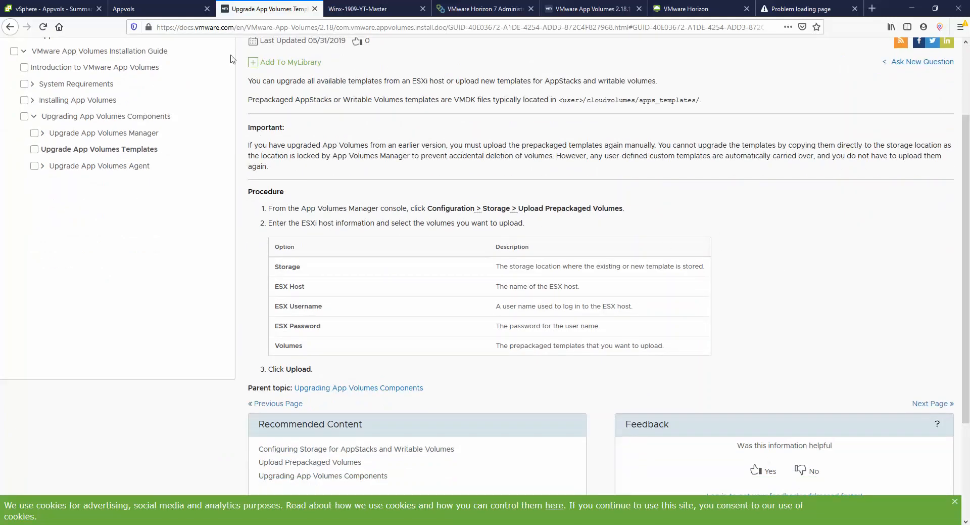
left_click(161, 9)
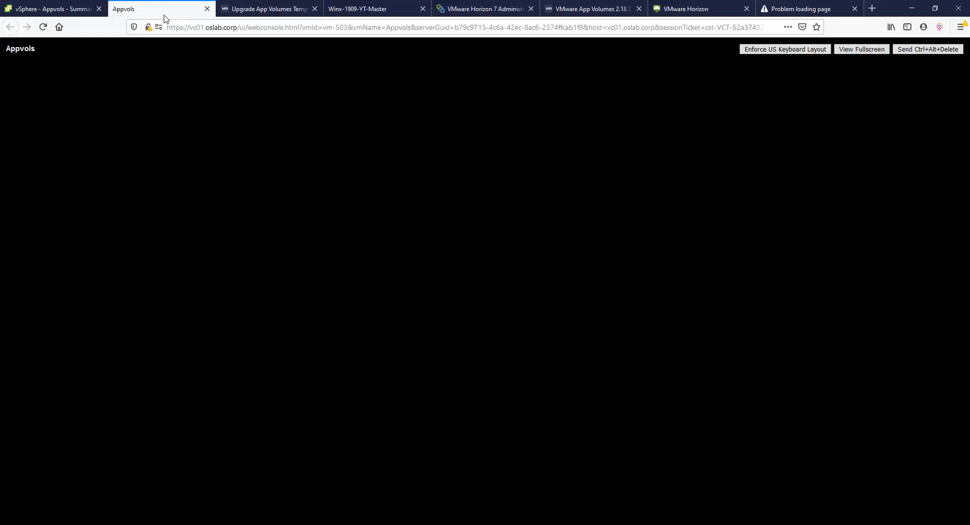
Reconnect the Appvols VM console after checking its vSphere summary.
left_click(43, 27)
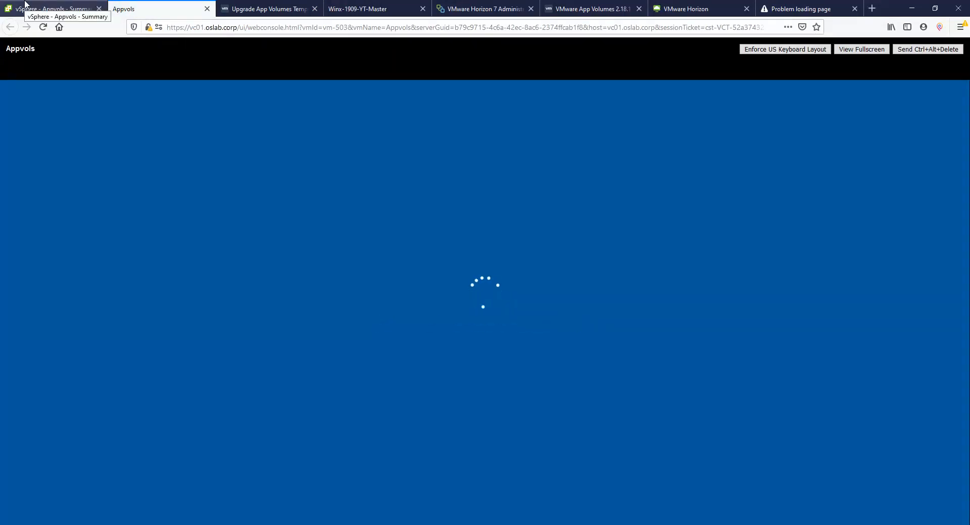
left_click(25, 4)
left_click(111, 7)
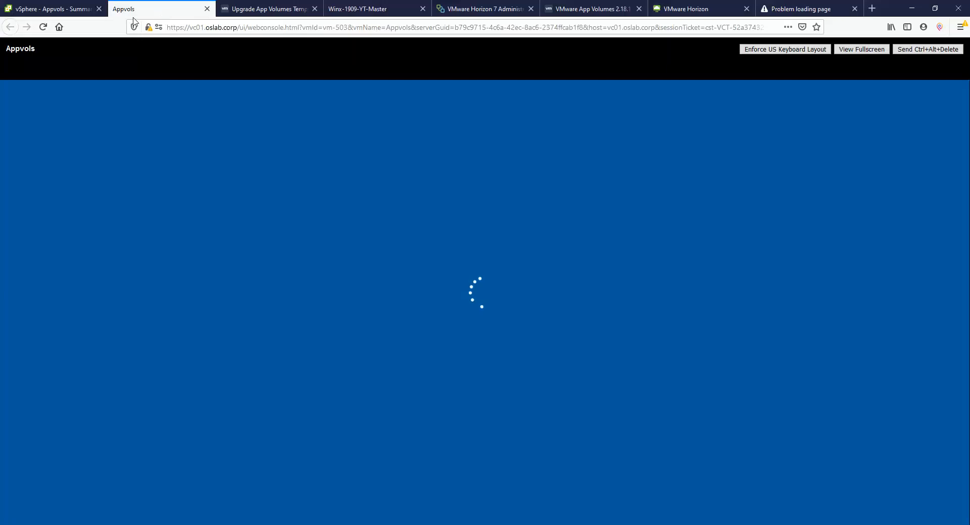
Sign in to Winx-1909-YT-Master, dismissing the sihost.exe and App Volumes connection errors.
left_click(368, 12)
left_click(561, 345)
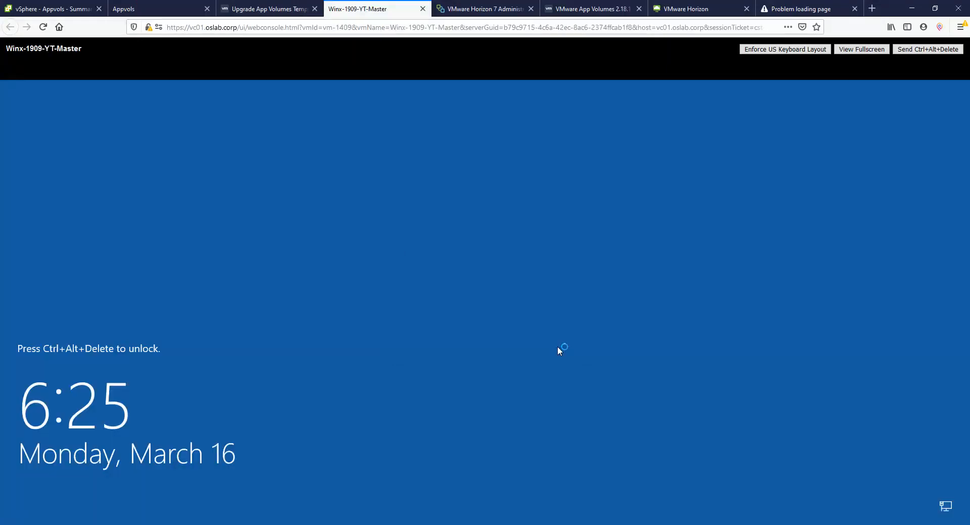
left_click(894, 53)
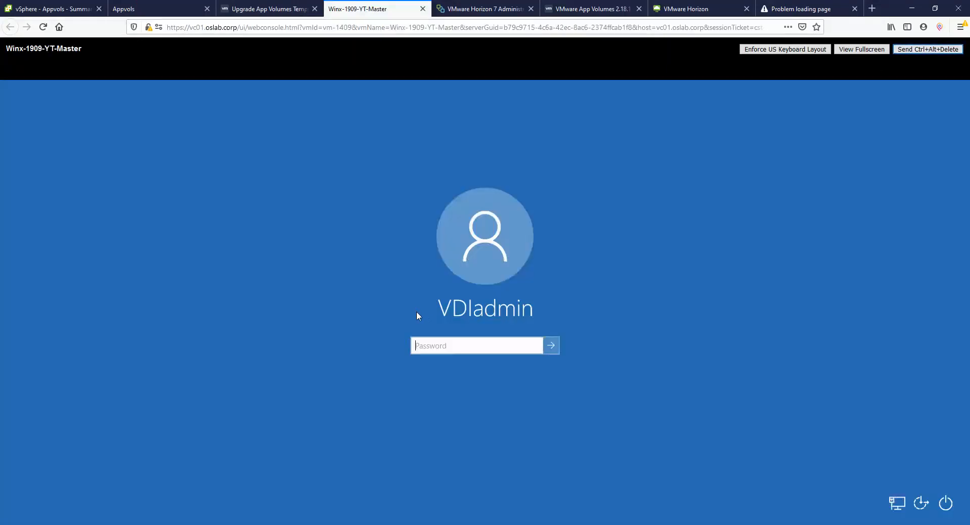
left_click(484, 351)
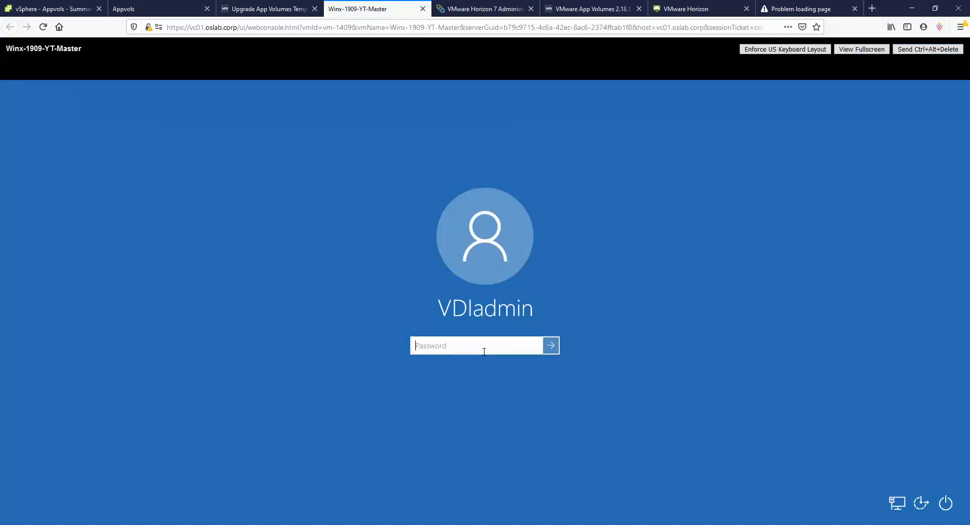
type("•••••")
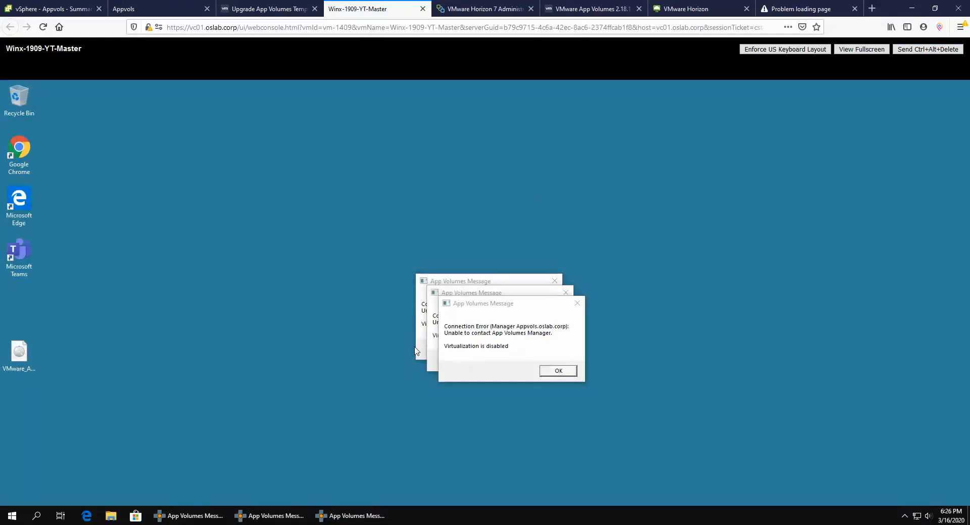
left_click(558, 370)
left_click(547, 359)
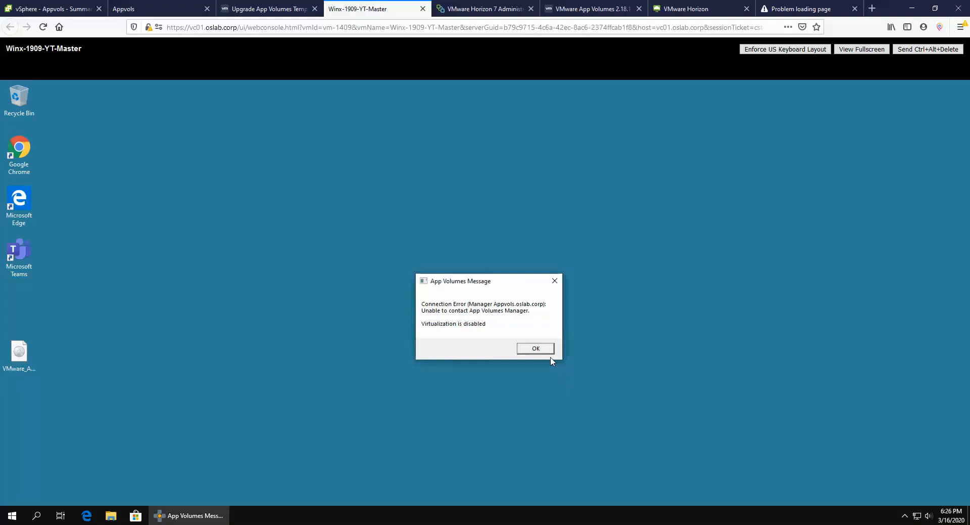
left_click(546, 351)
Mount the installer disc image as CD Drive (D:), then go back to the Manager dashboard.
double_click(26, 339)
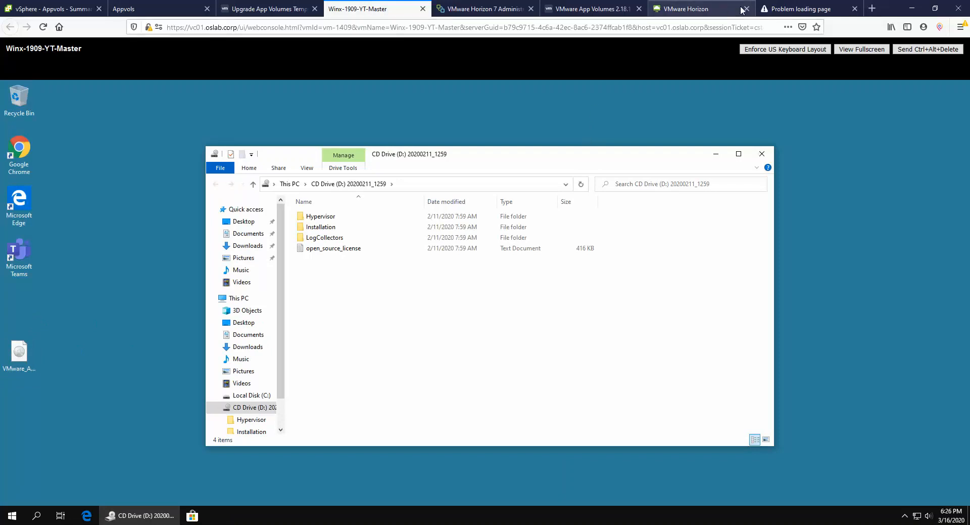
left_click(202, 9)
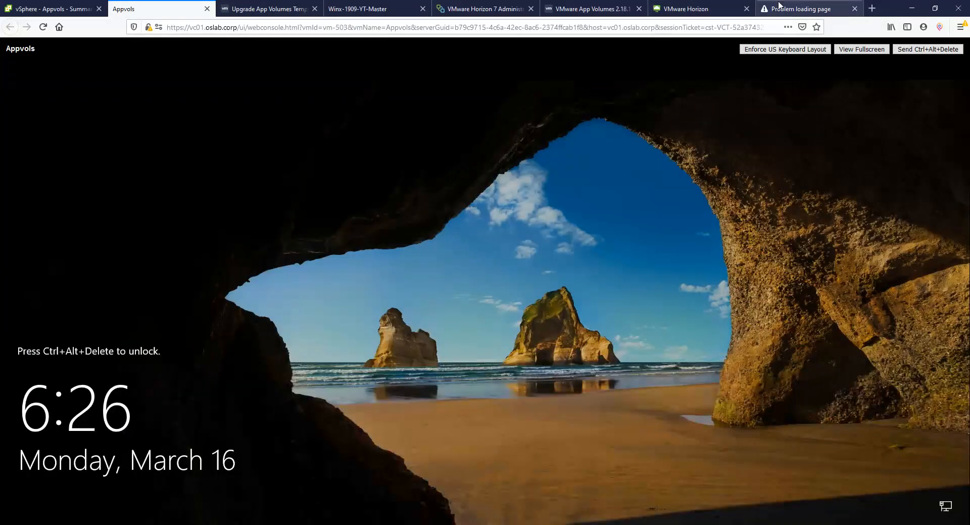
left_click(809, 9)
left_click(8, 30)
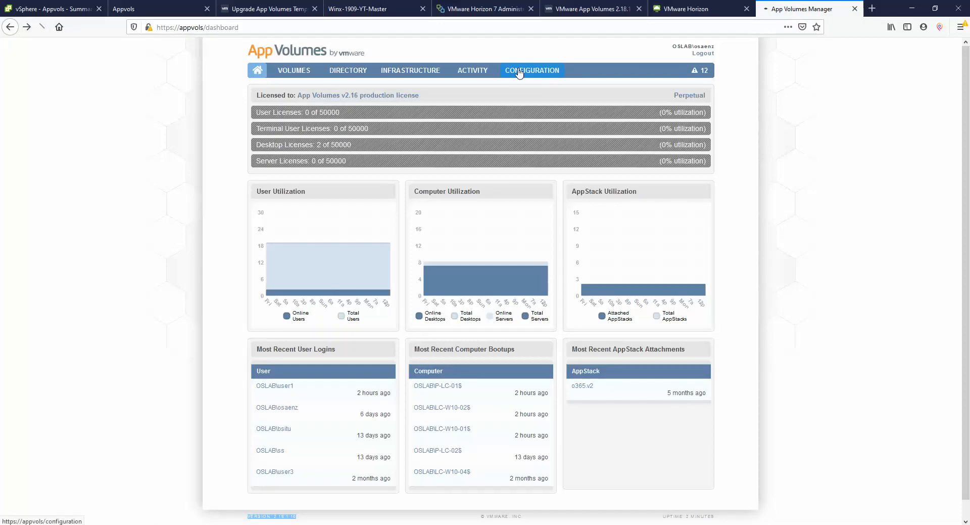
Place the templates documentation beside the Manager page and return to its dashboard.
left_click(473, 71)
left_click_drag(268, 9, 672, 10)
left_click(801, 8)
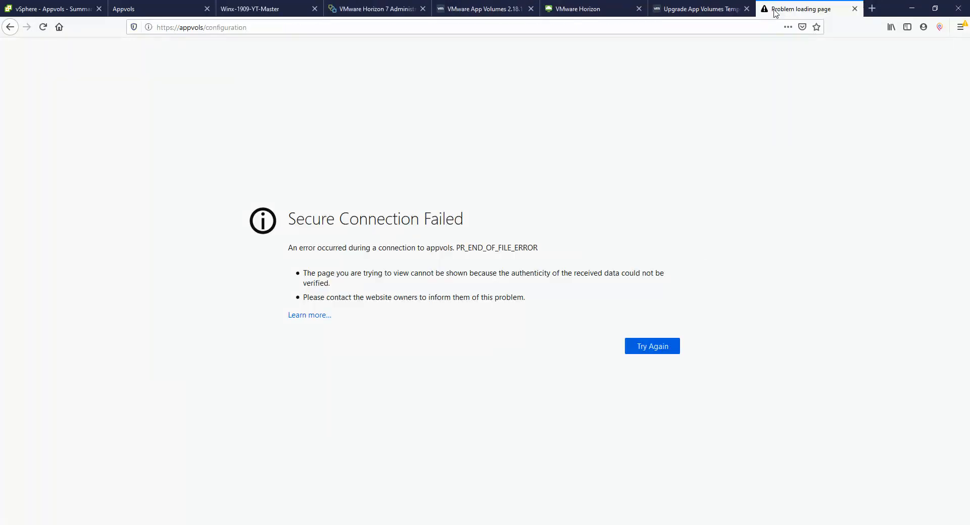
left_click(9, 27)
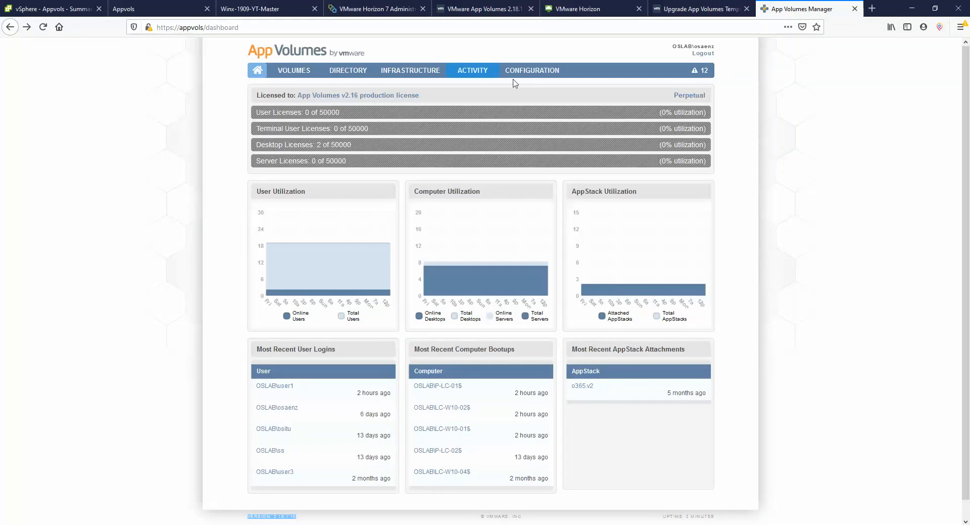
Highlight the Configuration step of the templates procedure, then reload the Manager dashboard.
left_click(685, 9)
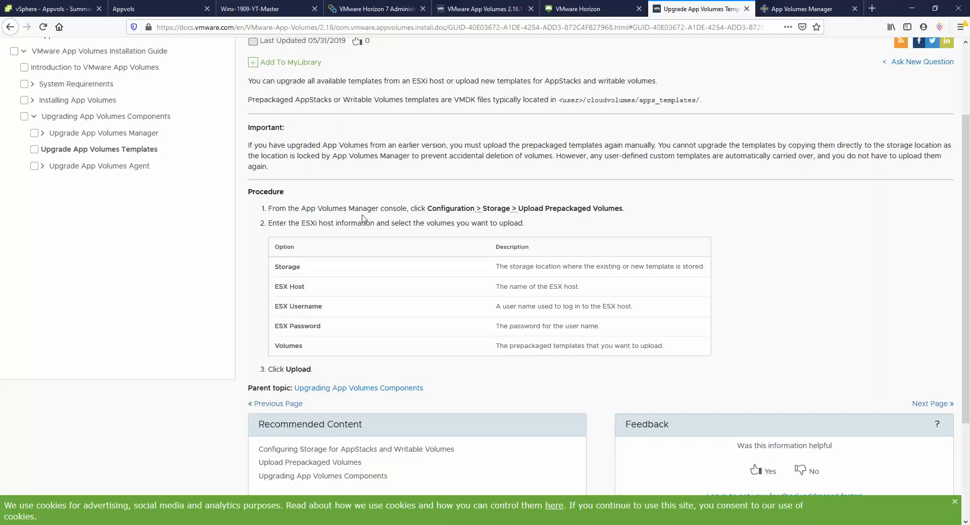
left_click_drag(431, 208, 509, 206)
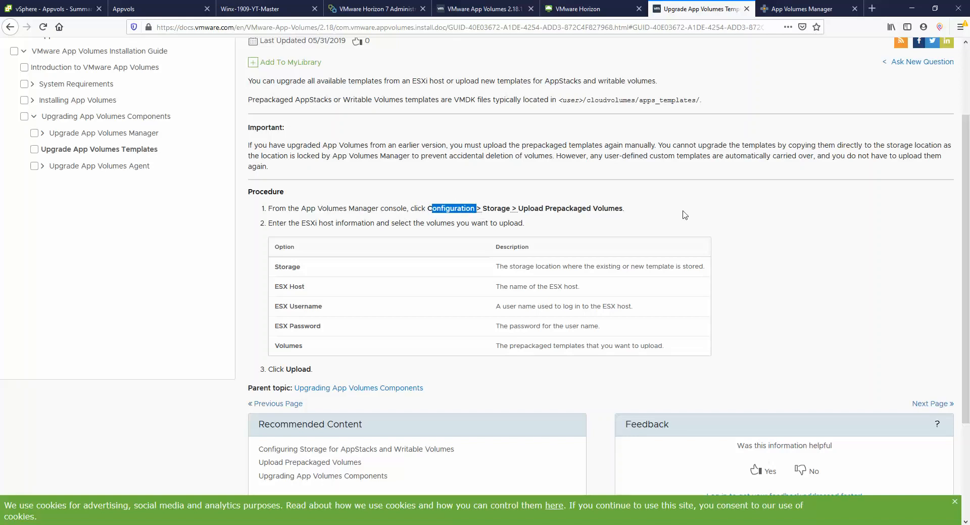
scroll(640, 286, "down", 2)
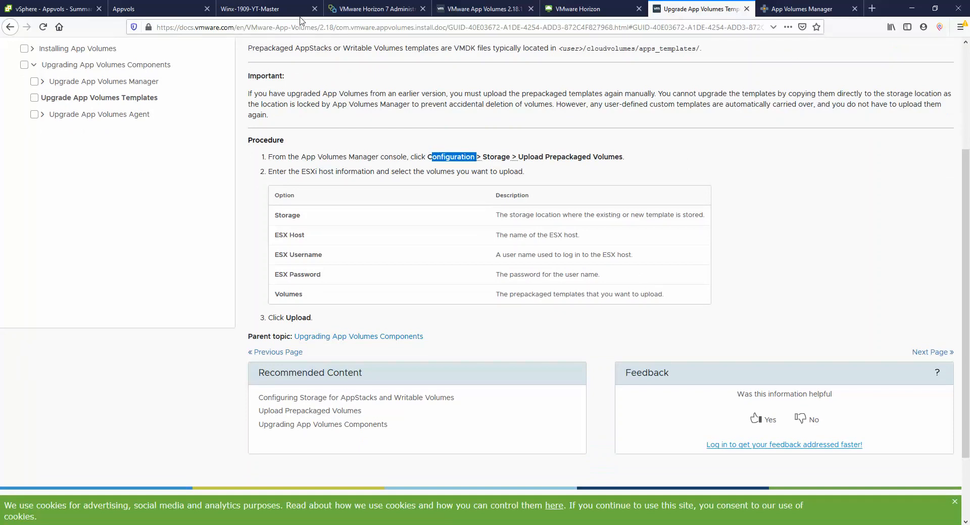
left_click(802, 8)
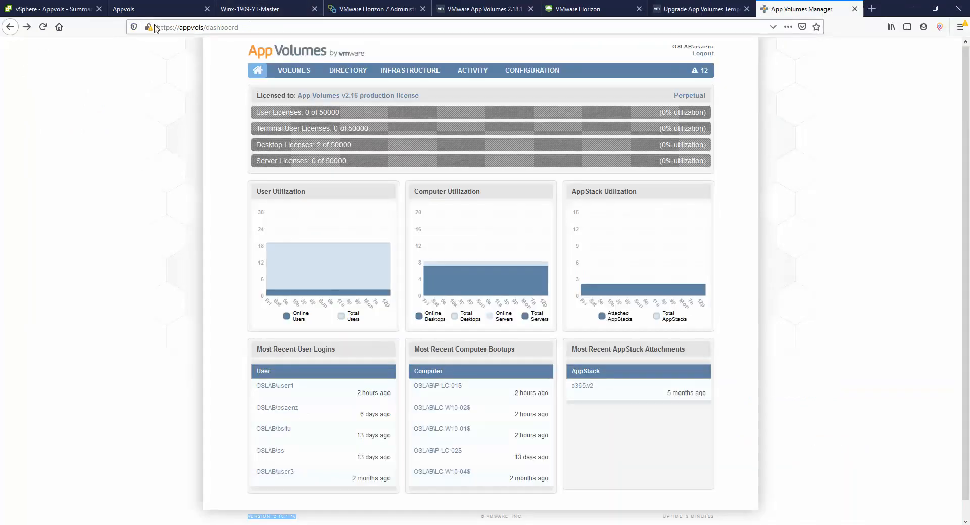
left_click(43, 27)
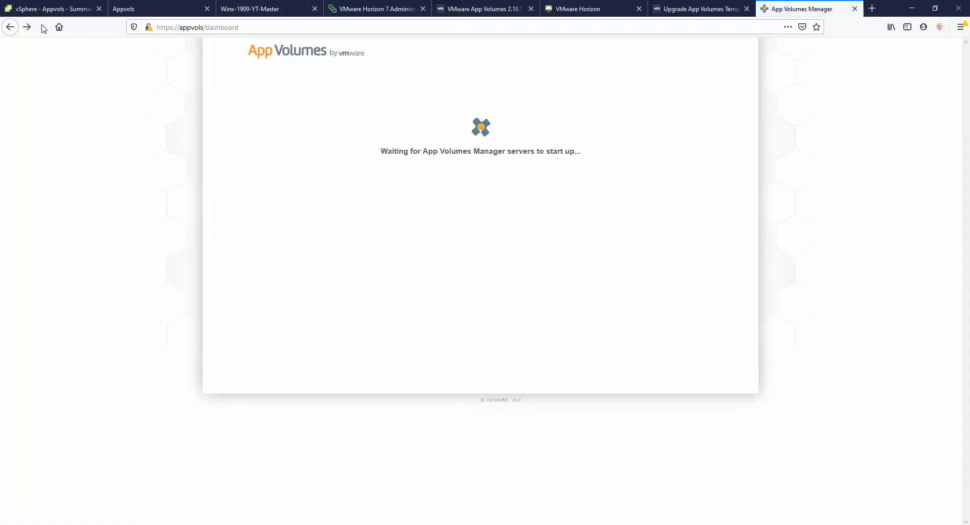
left_click(257, 12)
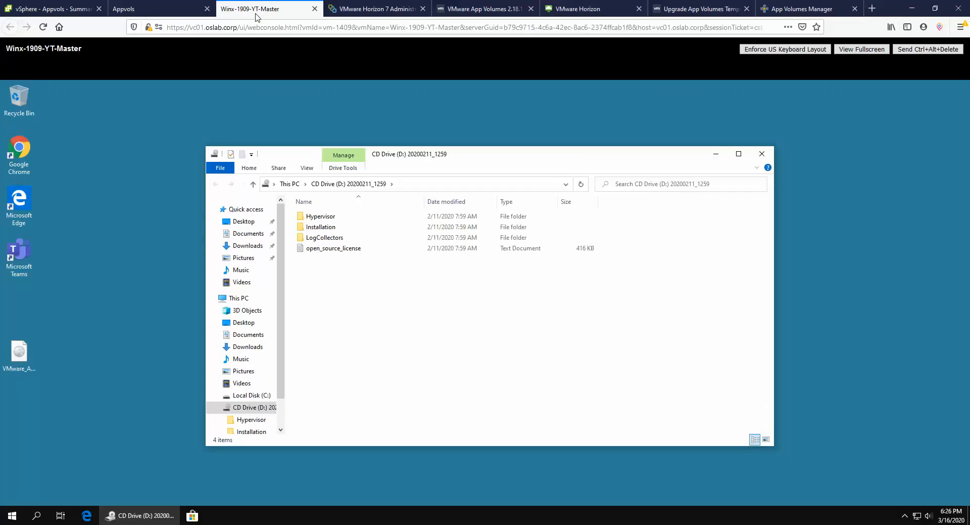
Run setup from the CD's Installation folder and allow it through UAC.
double_click(324, 227)
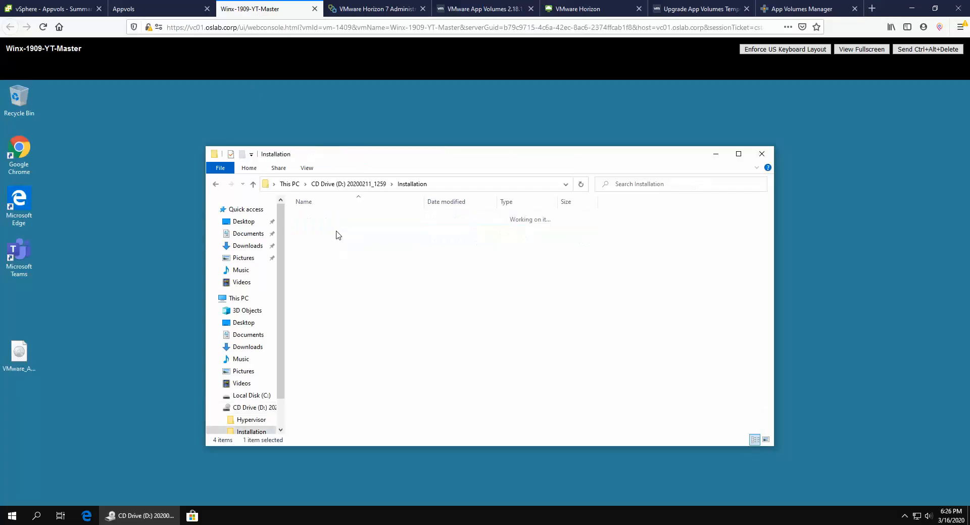
left_click(346, 272)
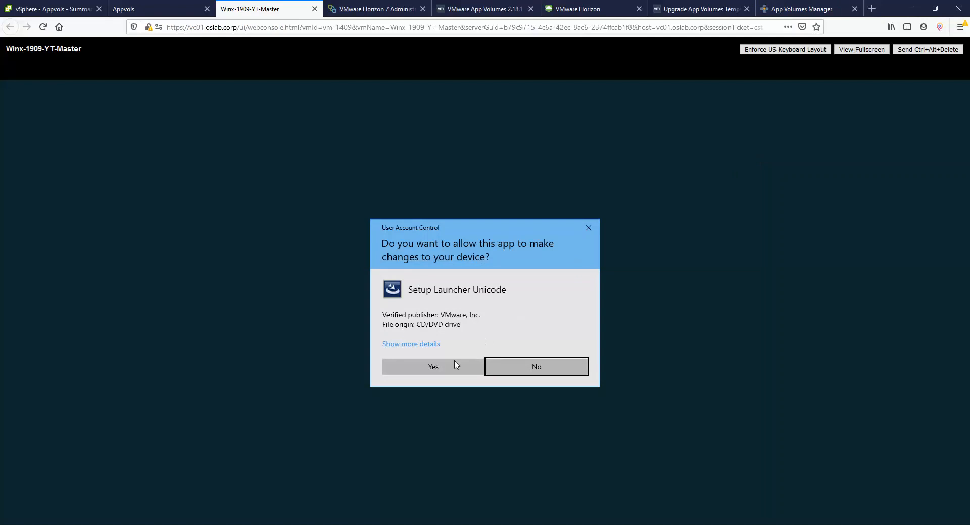
left_click(455, 363)
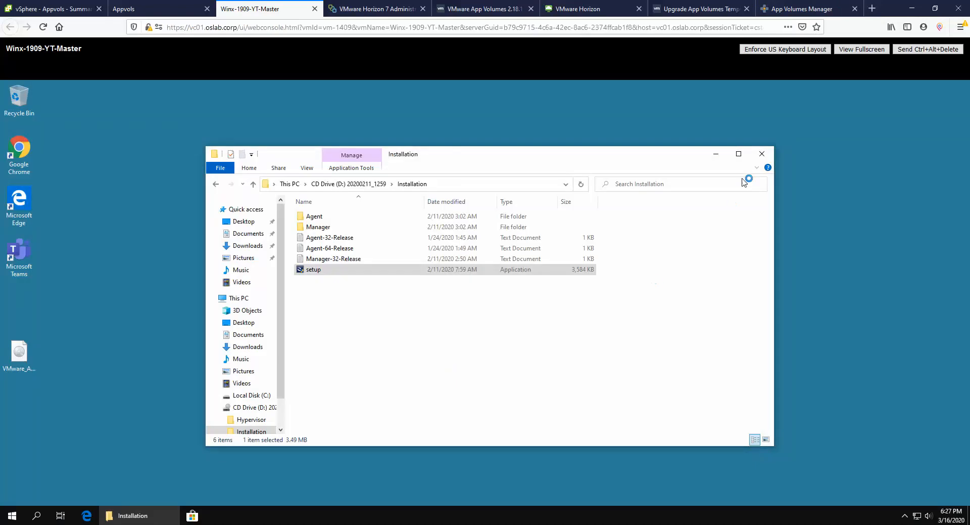
left_click(763, 153)
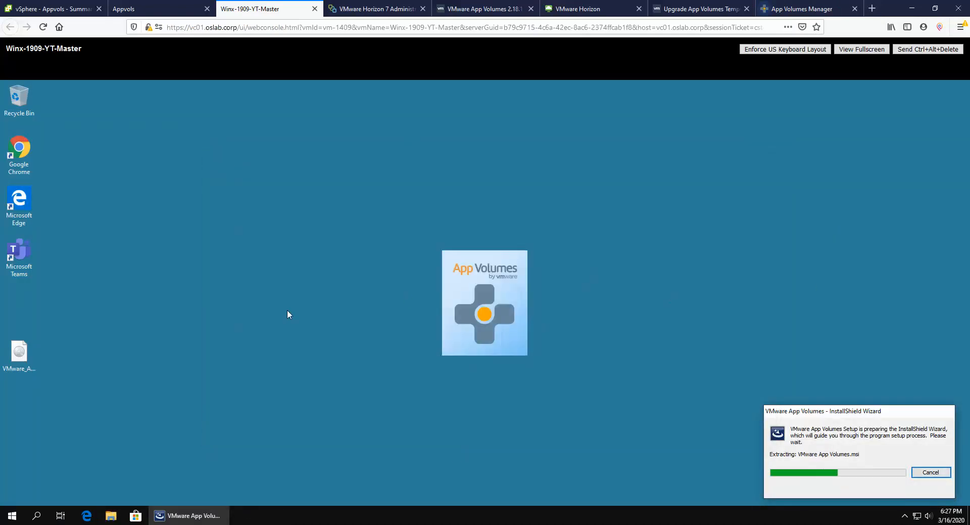
left_click(5, 513)
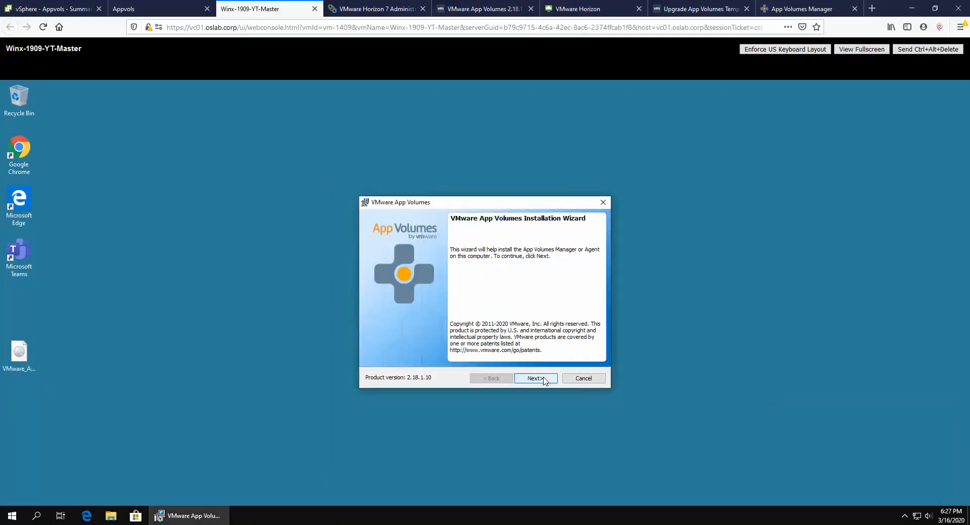
Accept the license agreement and choose Install App Volumes Agent.
left_click(544, 379)
left_click(414, 342)
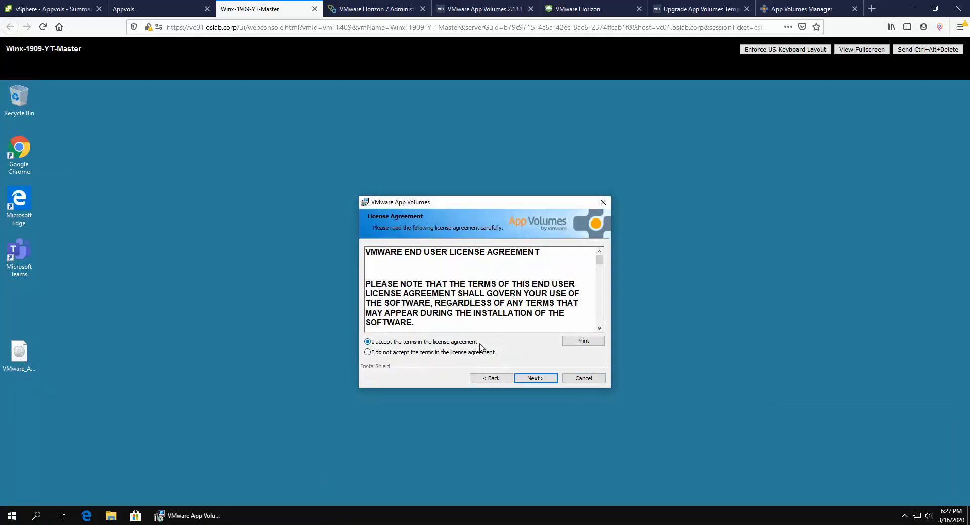
left_click(520, 378)
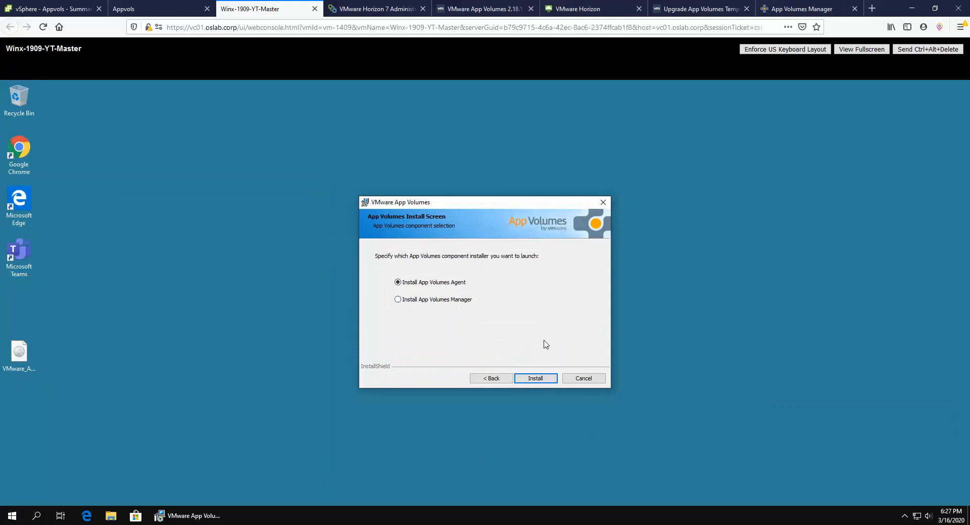
left_click(529, 377)
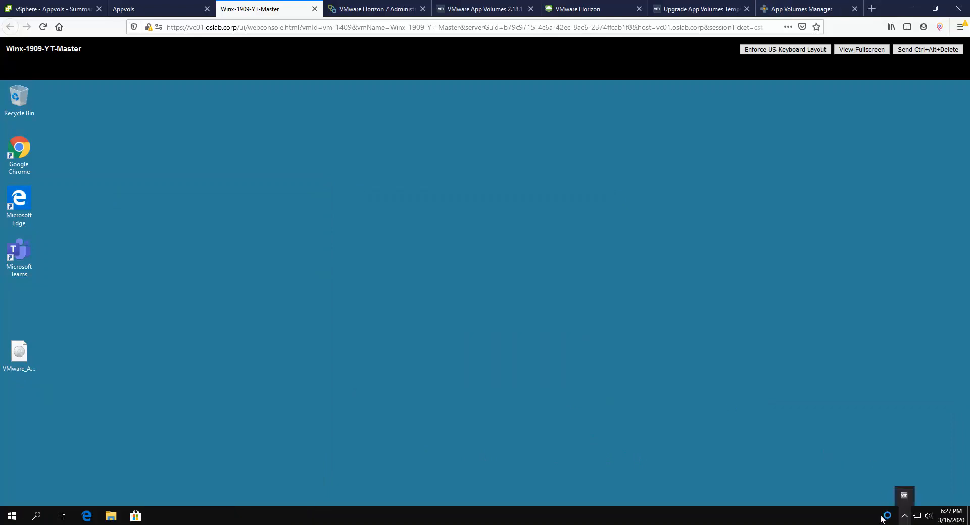
Upgrade the agent from 2.17.0.49 to 2.18.1.10, dismissing the connection error and reboot notice.
left_click(16, 514)
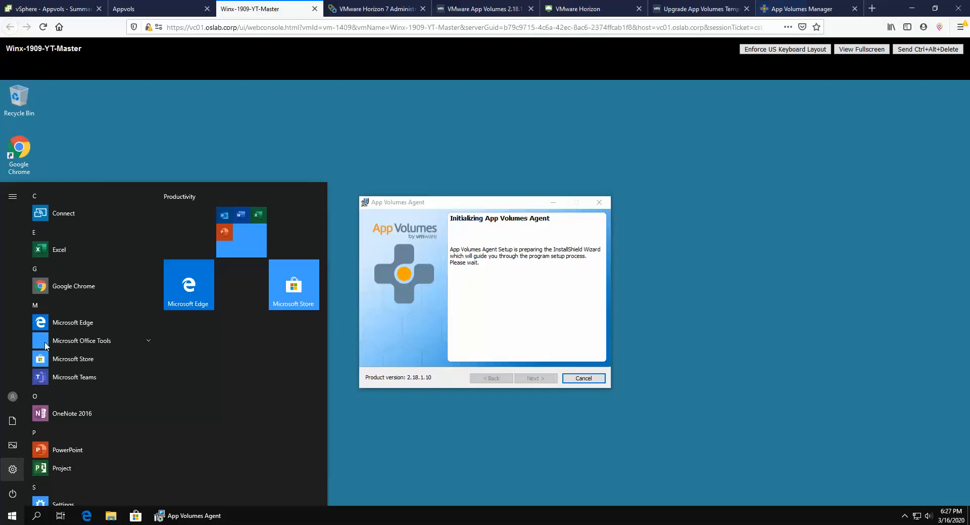
scroll(61, 358, "down", 5)
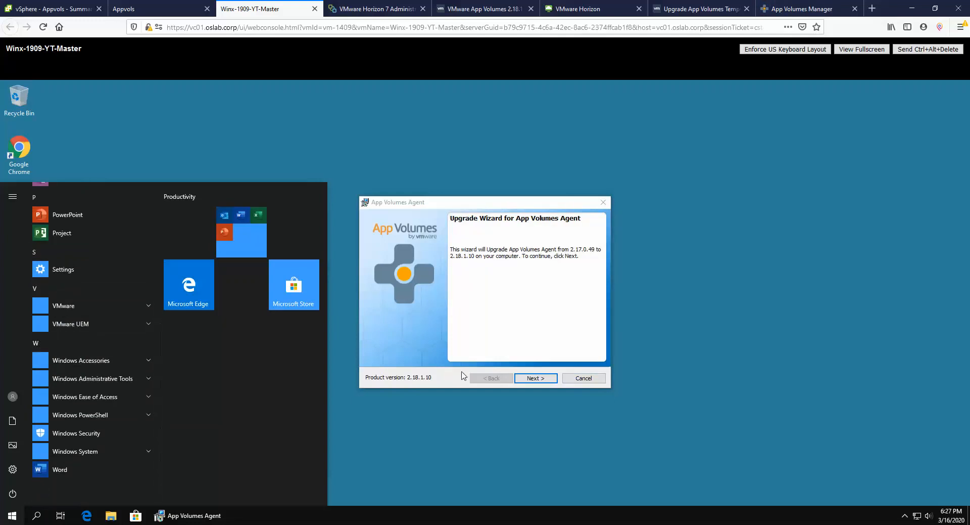
left_click(525, 381)
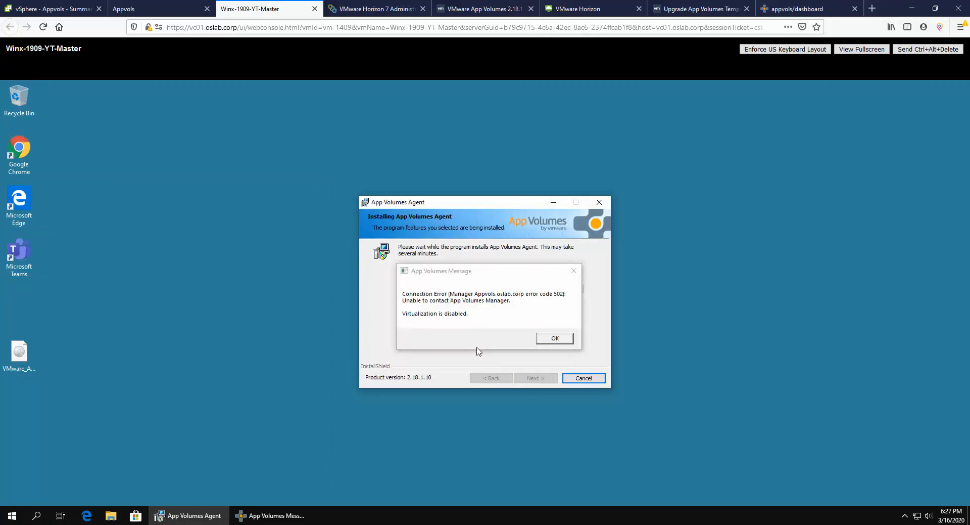
left_click(554, 339)
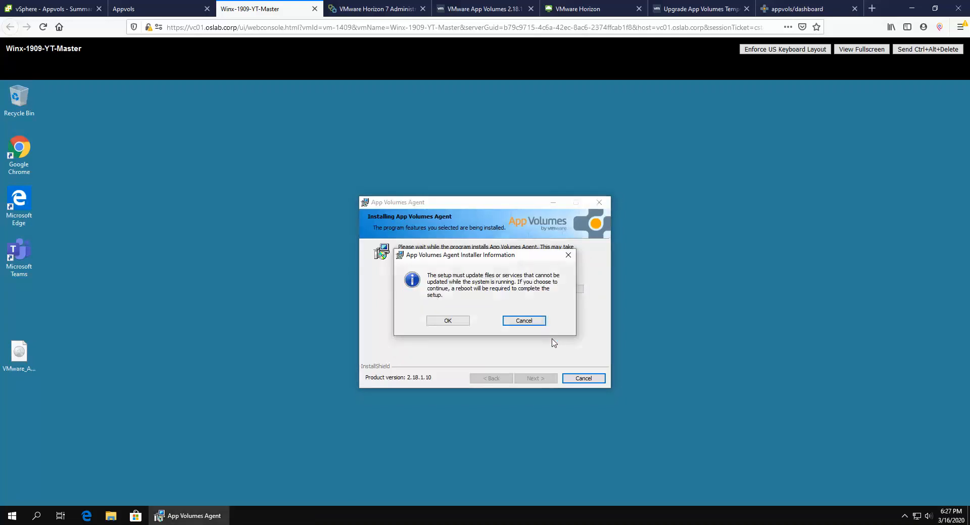
left_click(448, 320)
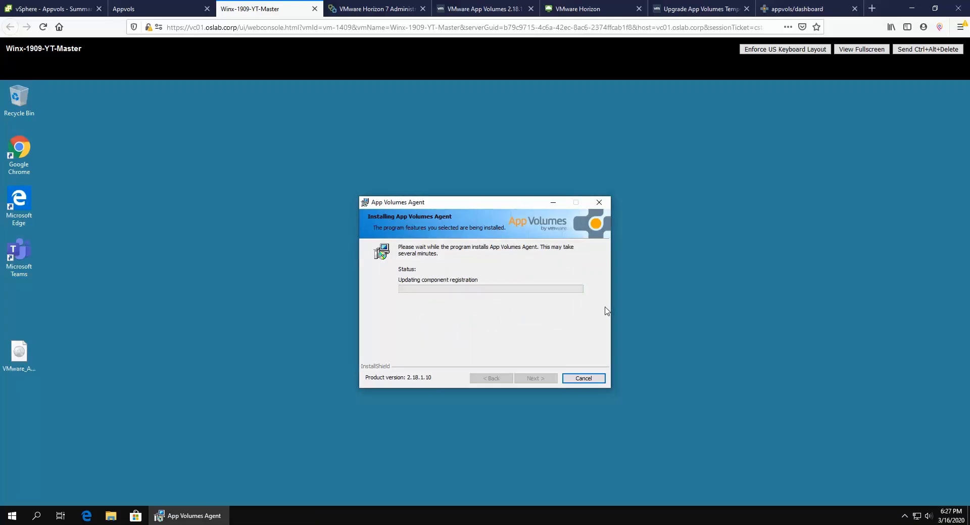
left_click(786, 7)
Reload the timed-out Manager page and go back to its login page to sign in again.
left_click(43, 27)
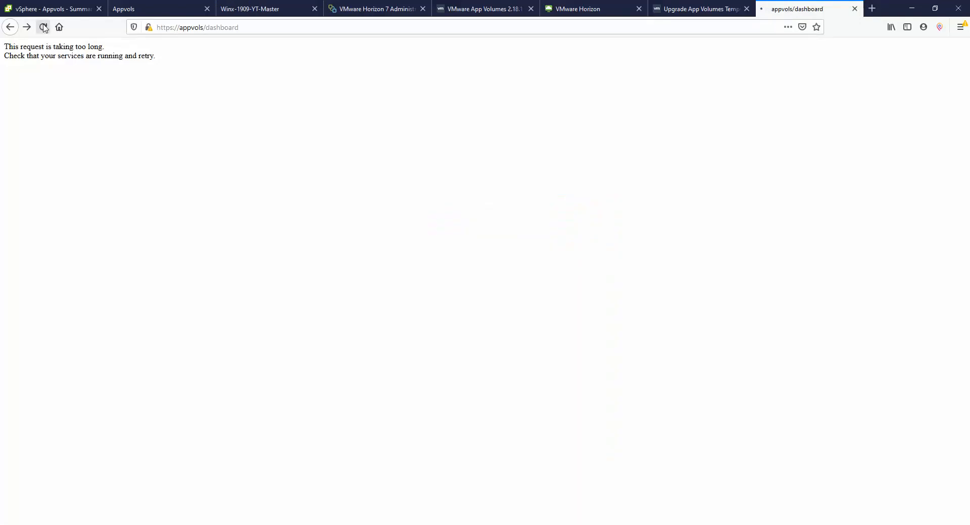
left_click(236, 14)
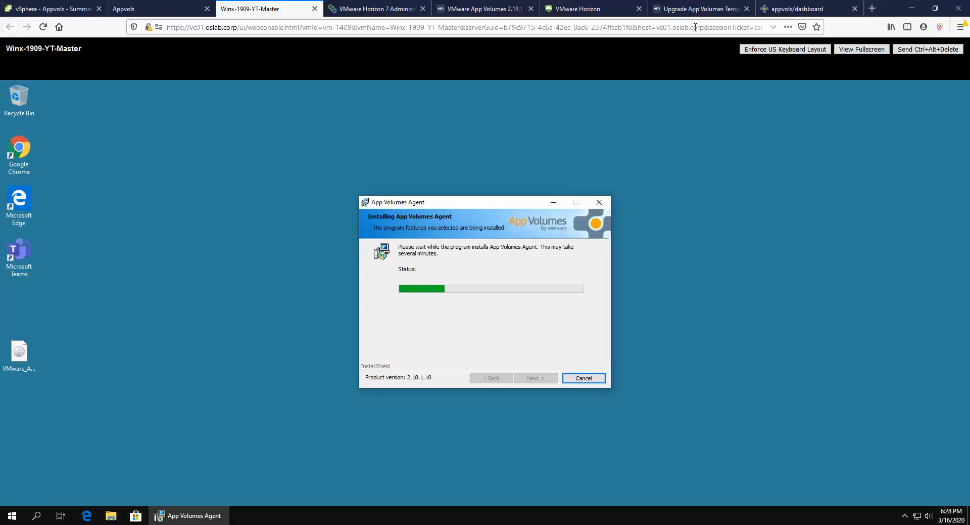
left_click(792, 11)
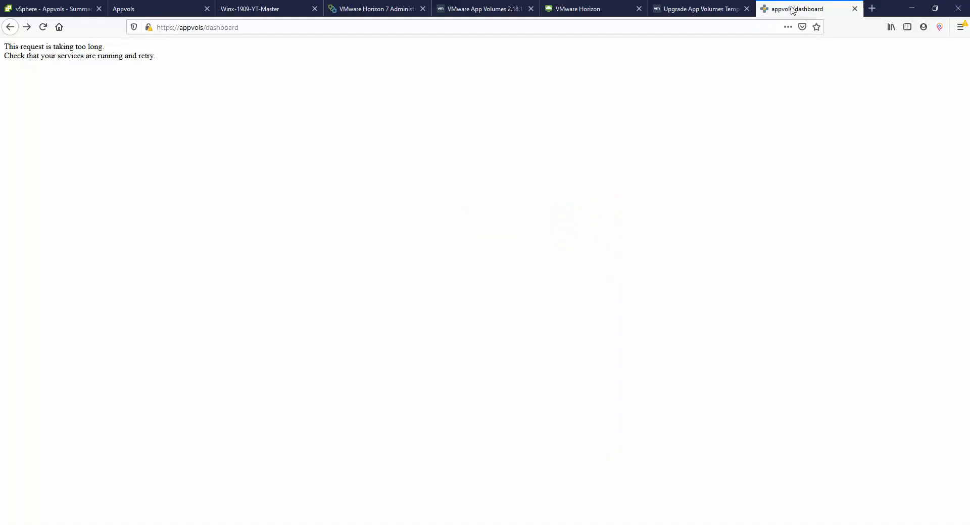
left_click(11, 27)
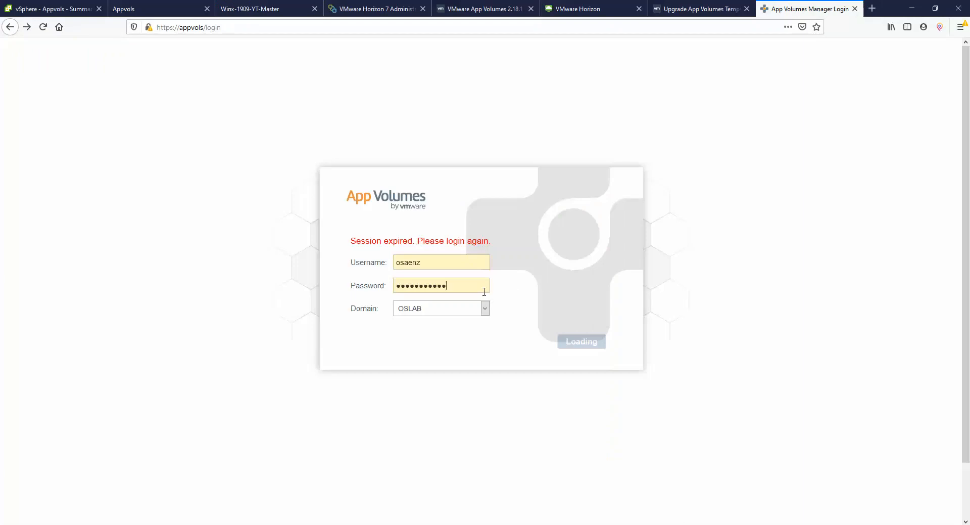
double_click(461, 284)
left_click(202, 28)
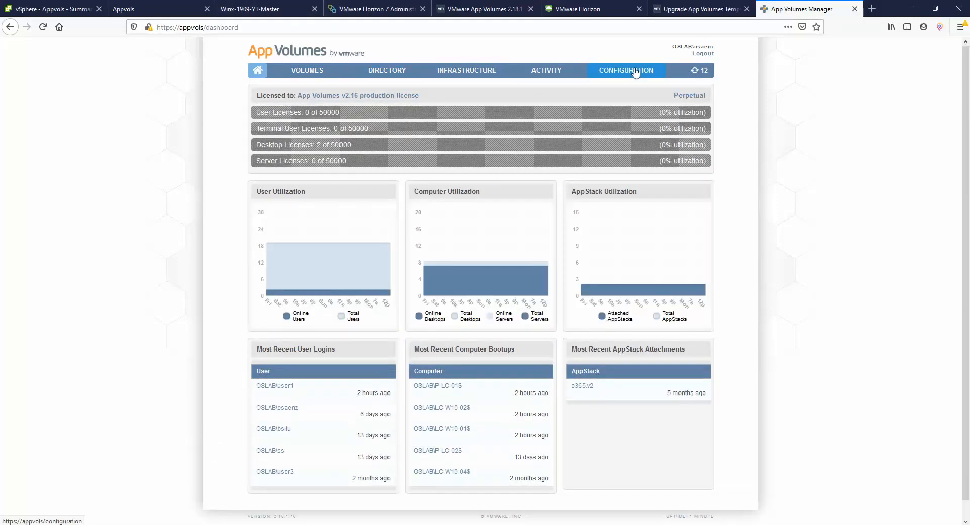
Go to Configuration > Storage in App Volumes Manager after checking the template upgrade docs.
left_click(635, 73)
left_click(677, 13)
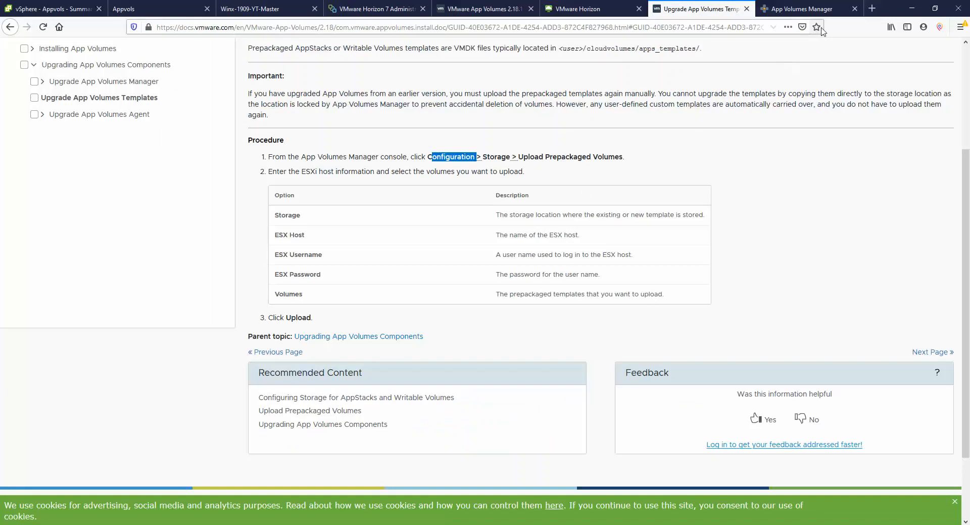
left_click(801, 9)
left_click(558, 96)
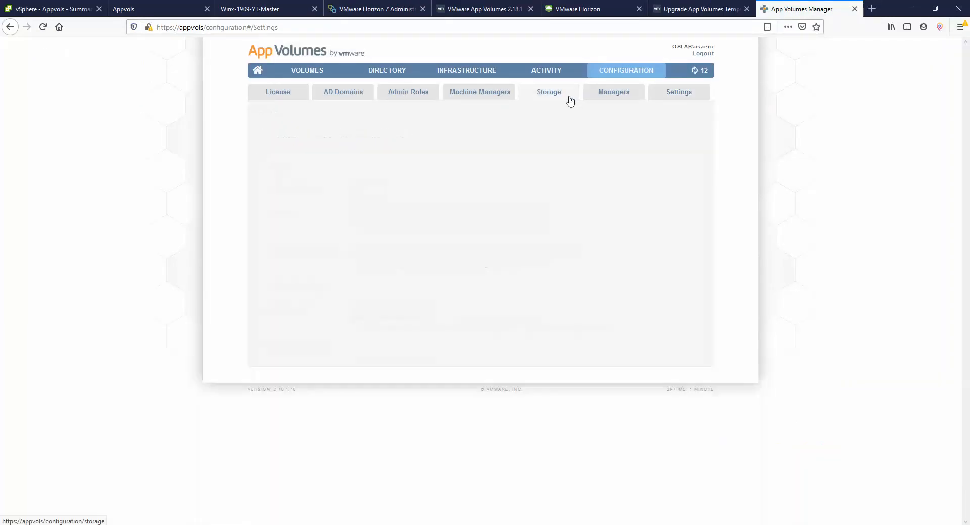
Finish the App Volumes Agent install on the golden image and restart it.
left_click(244, 9)
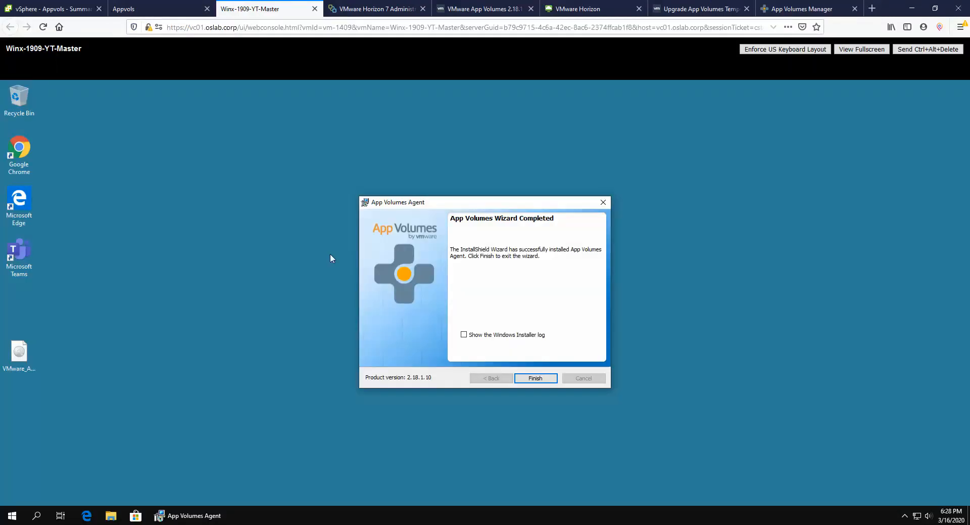
left_click(528, 378)
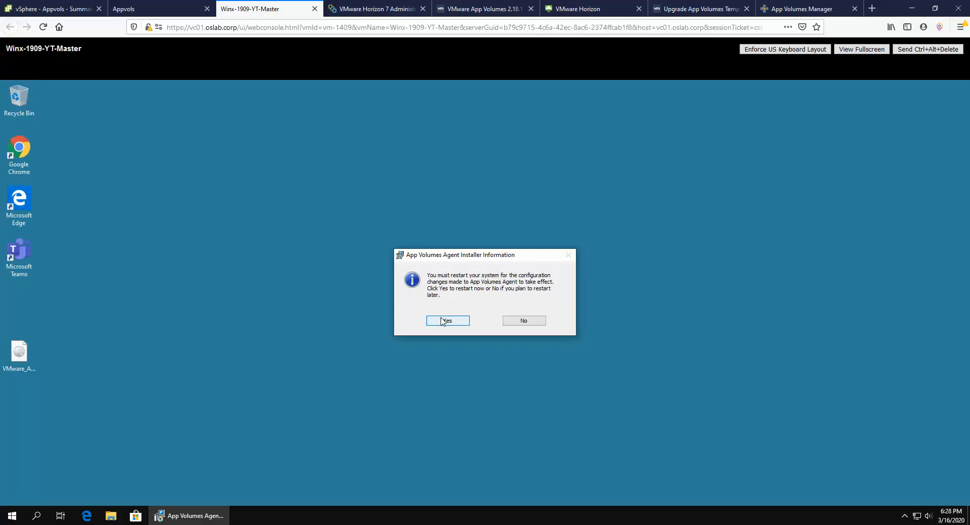
left_click(441, 322)
Re-read the template upload procedure, then bring up the Upload Prepackaged Volumes form.
left_click(809, 9)
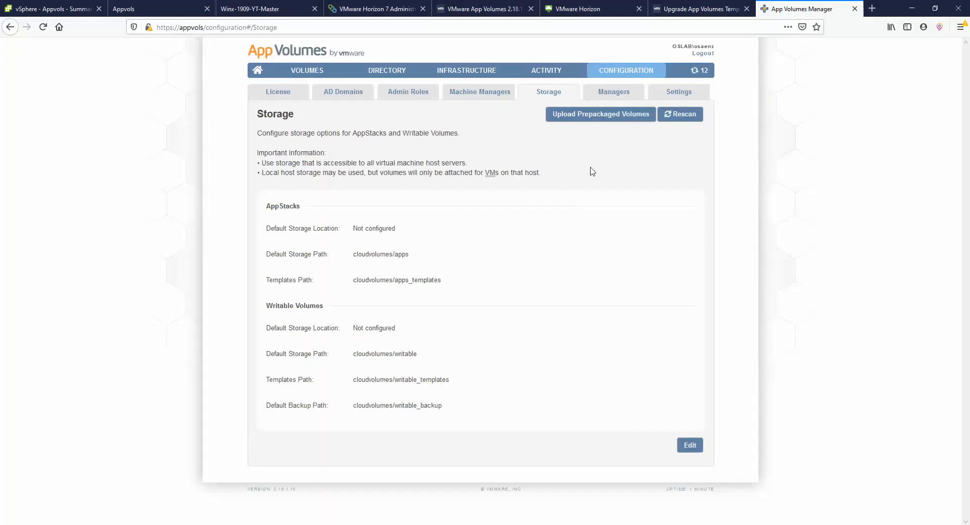
left_click(690, 8)
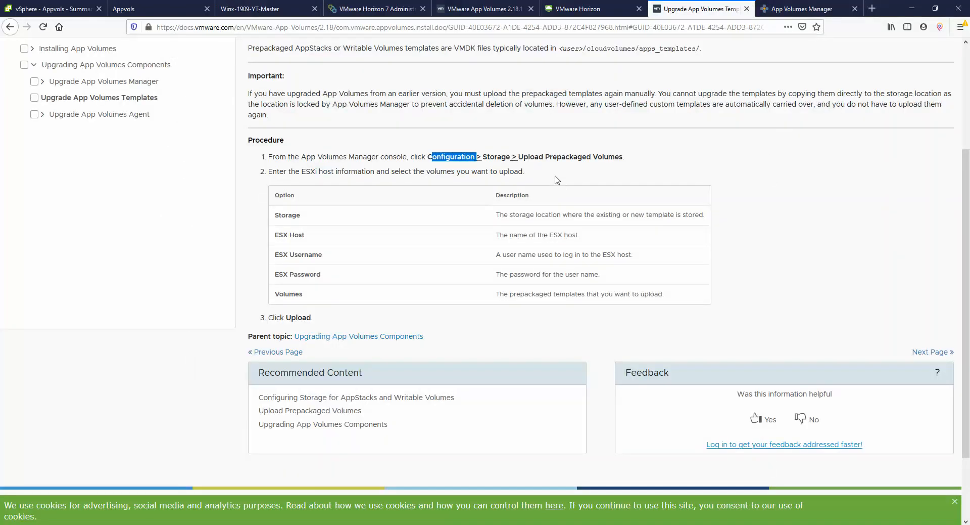
left_click(803, 9)
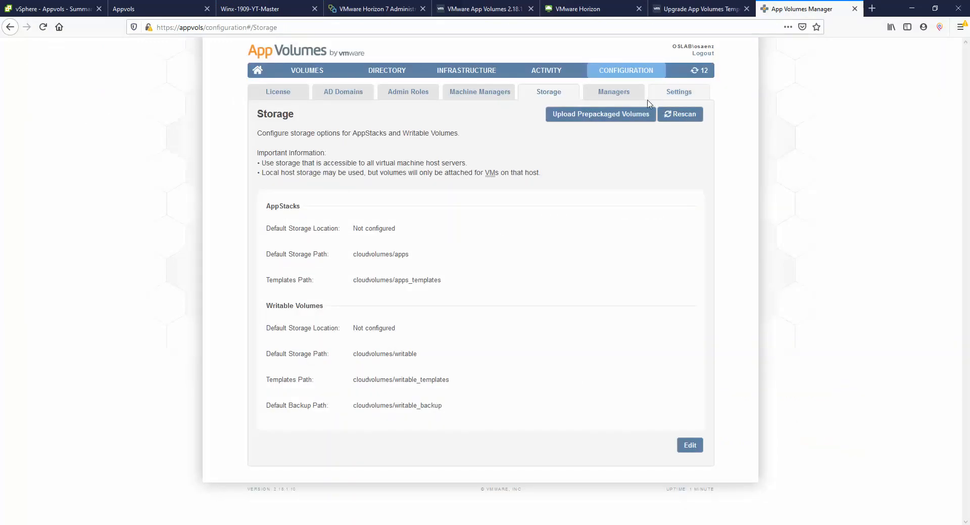
left_click(587, 121)
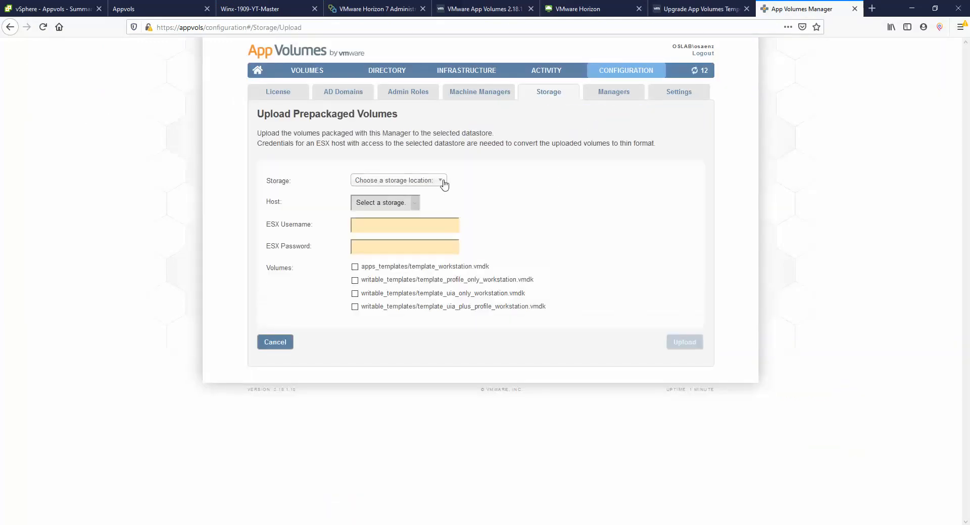
Inspect the storage location list and tick template_workstation.vmdk for upload.
left_click(445, 181)
left_click(446, 184)
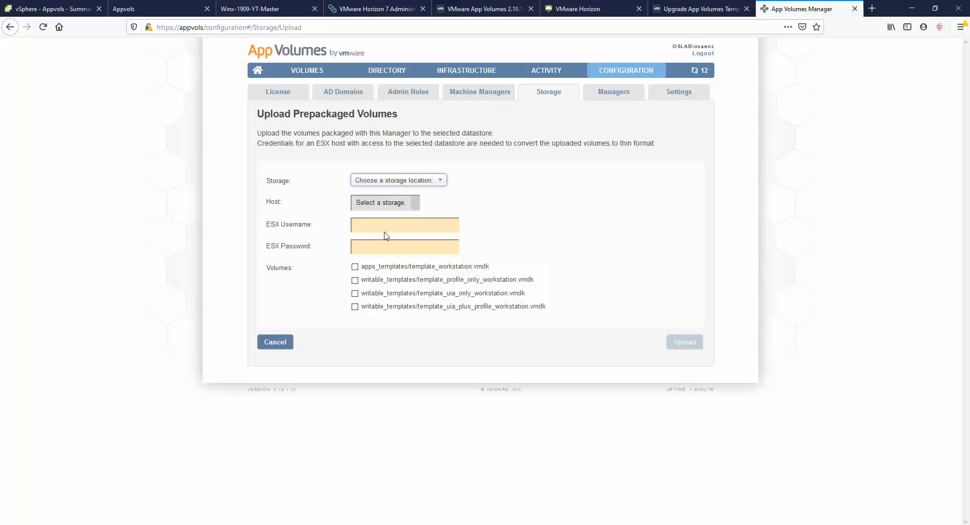
left_click(355, 267)
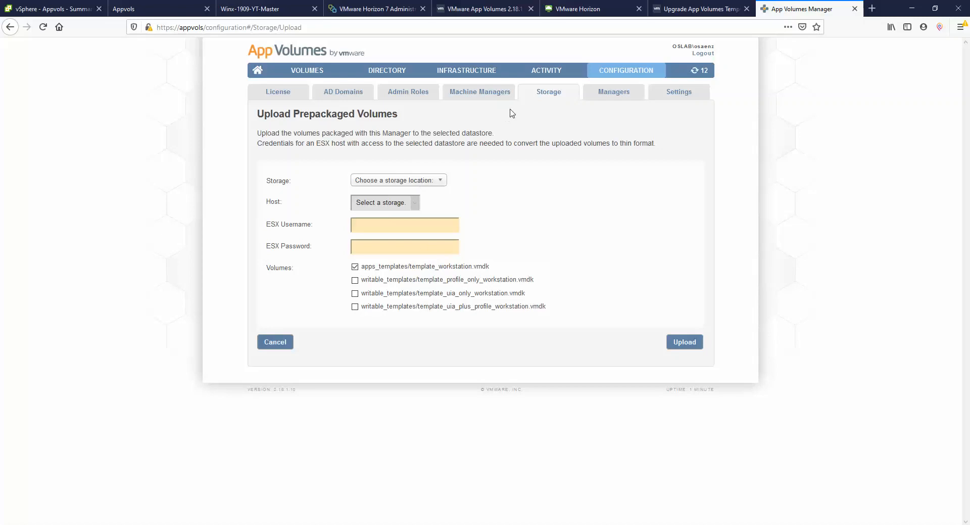
left_click(497, 91)
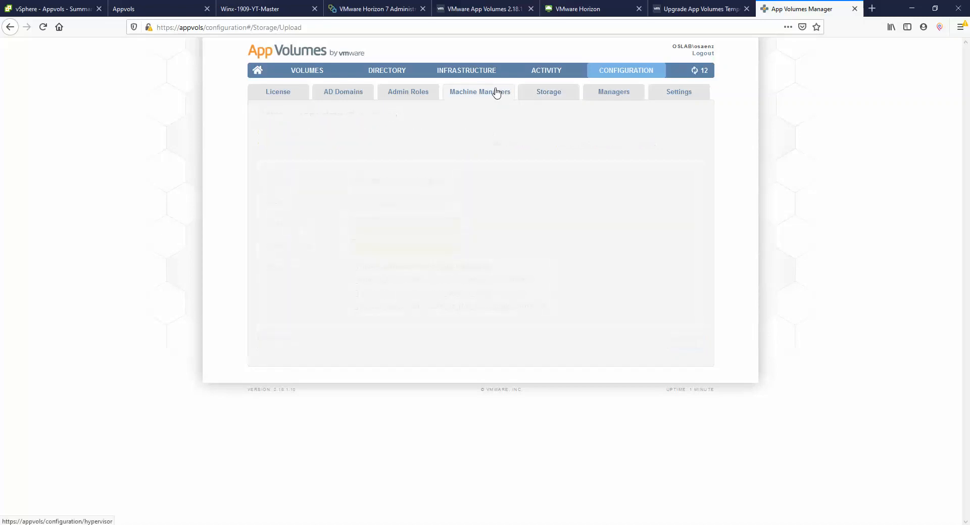
left_click(561, 91)
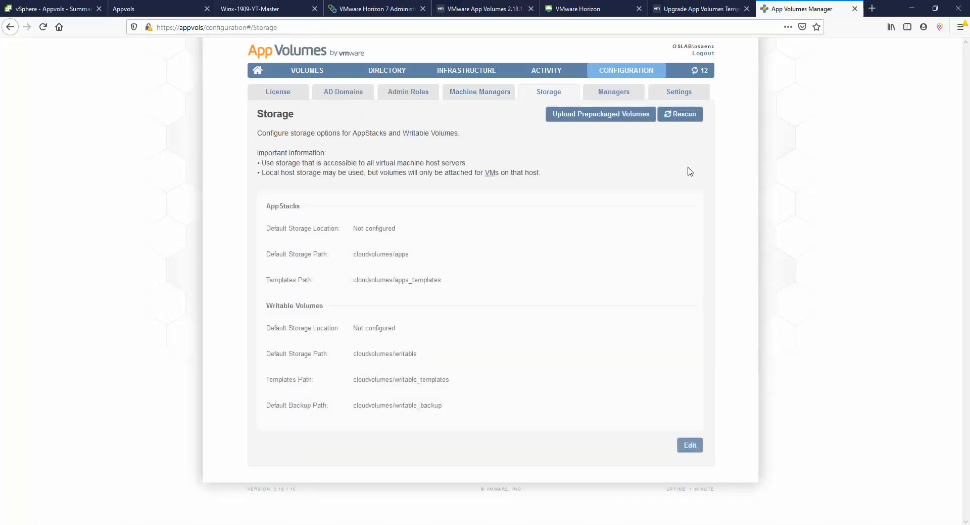
Review the AppStacks and Writable Volumes storage locations, then return to the upload form.
left_click(690, 445)
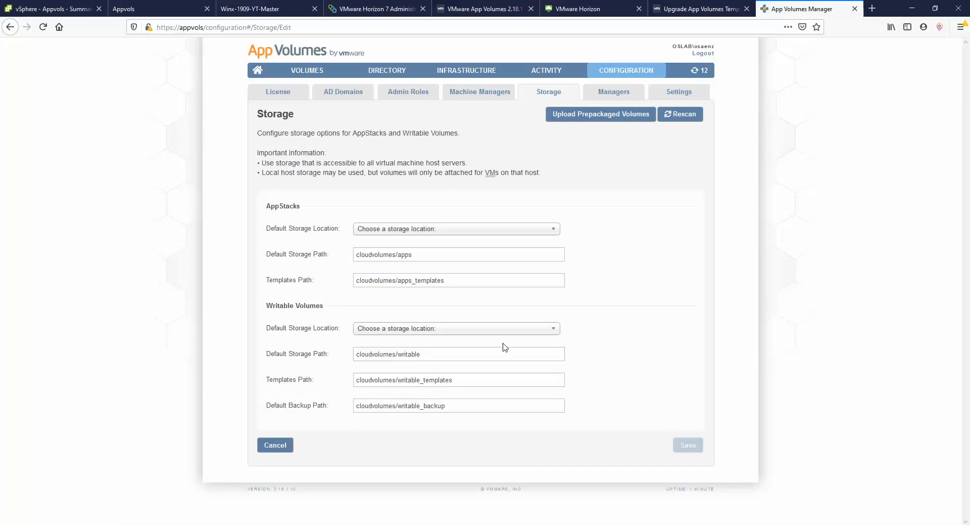
left_click(420, 229)
left_click(420, 229)
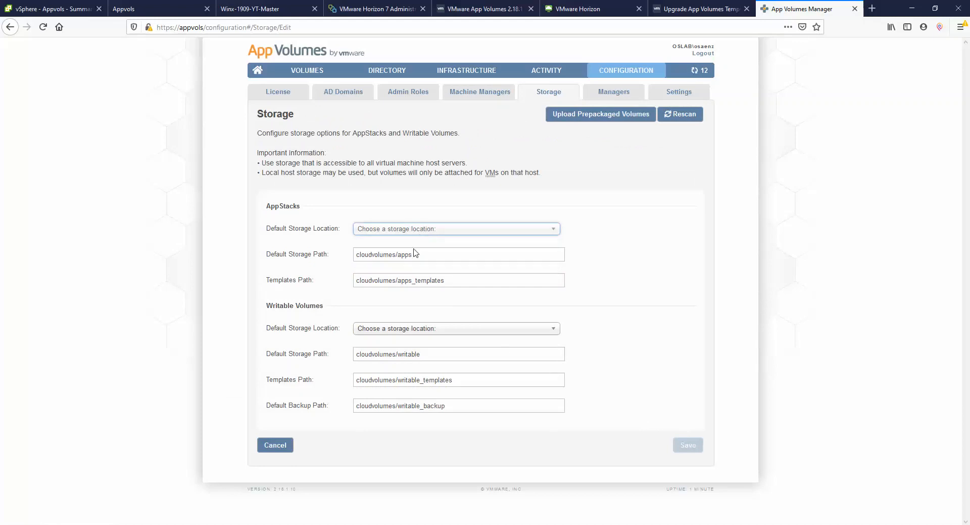
left_click(416, 329)
left_click(416, 329)
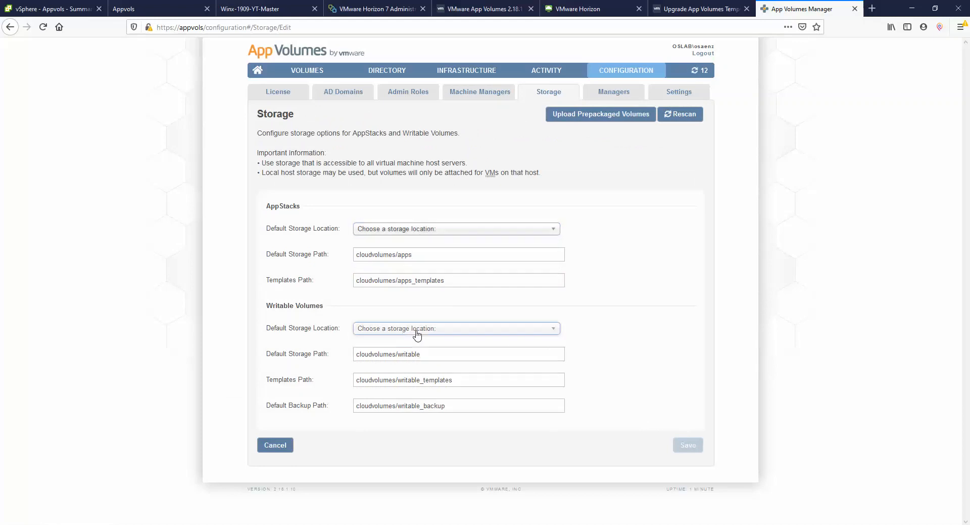
left_click(640, 333)
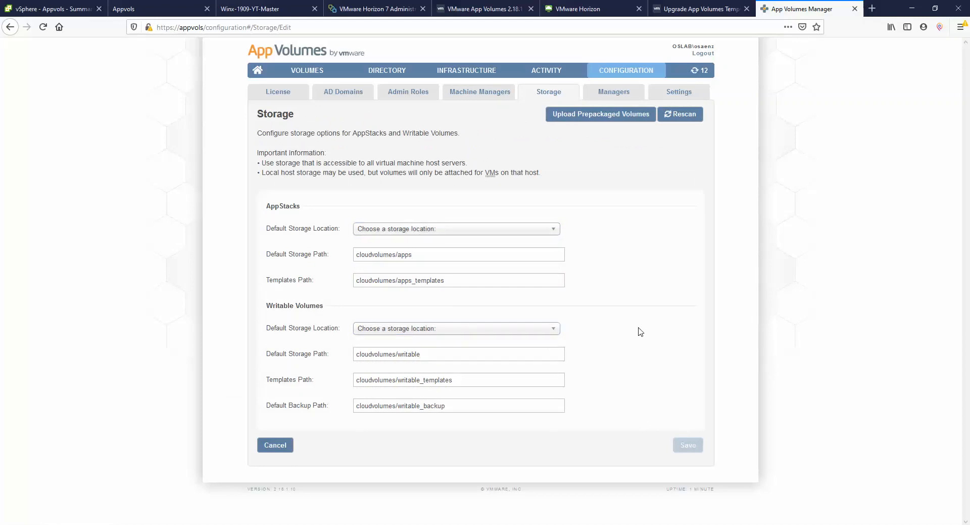
left_click(380, 328)
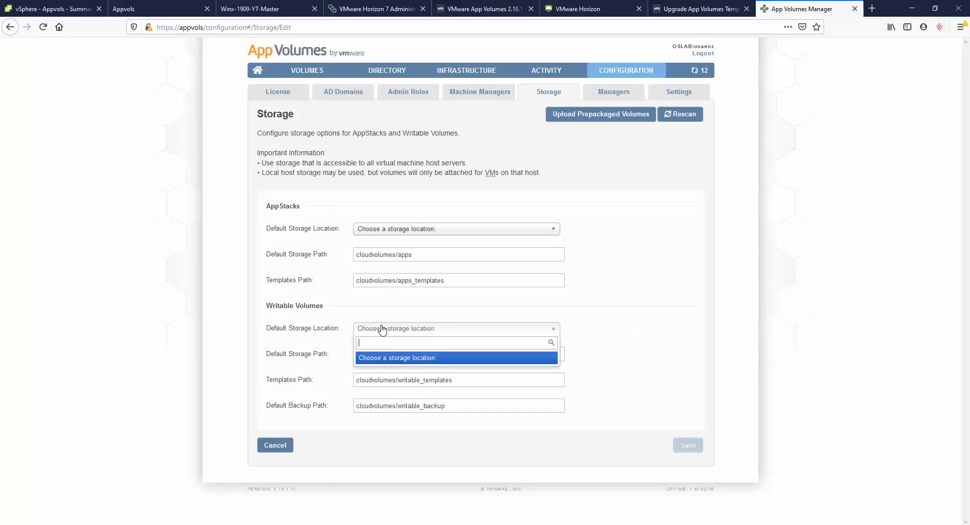
left_click(382, 328)
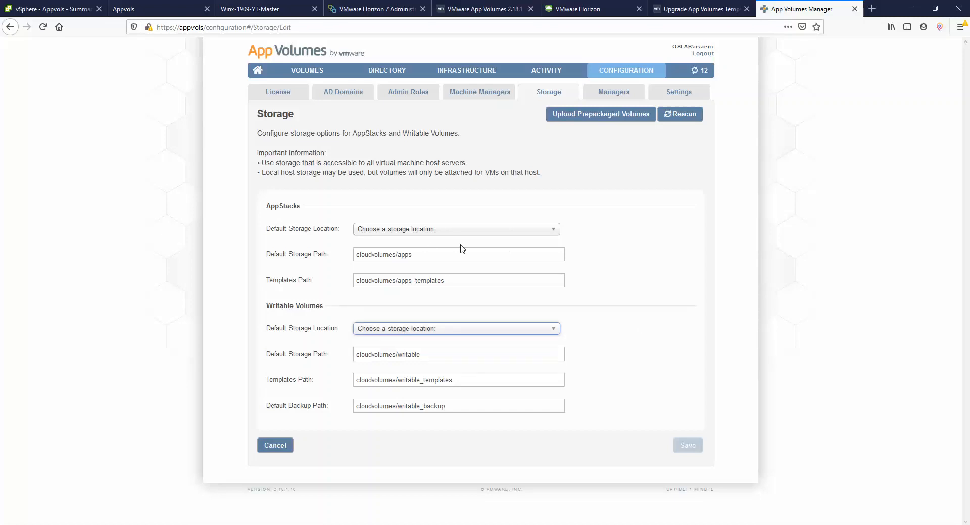
left_click(601, 114)
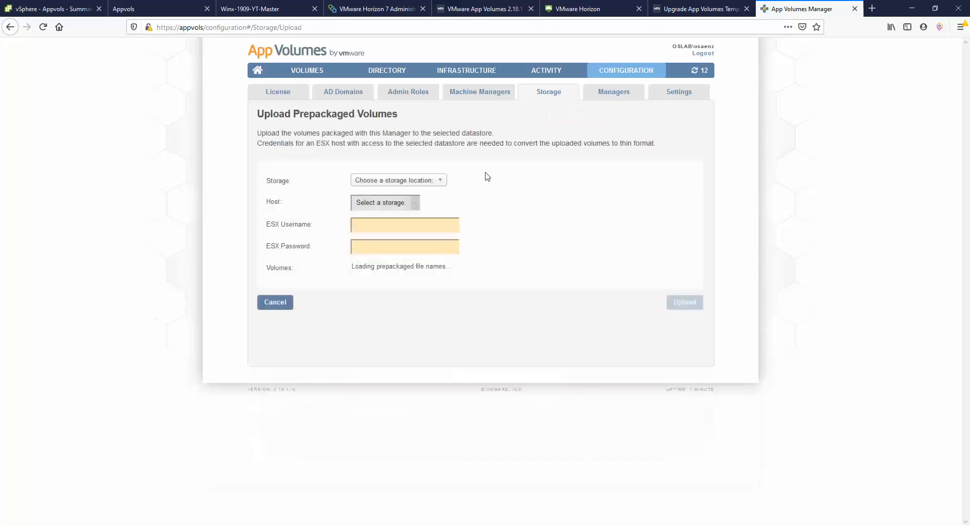
Target Disk01 via host esxi1.oslab.corp and enter the administrator username and password.
left_click(407, 182)
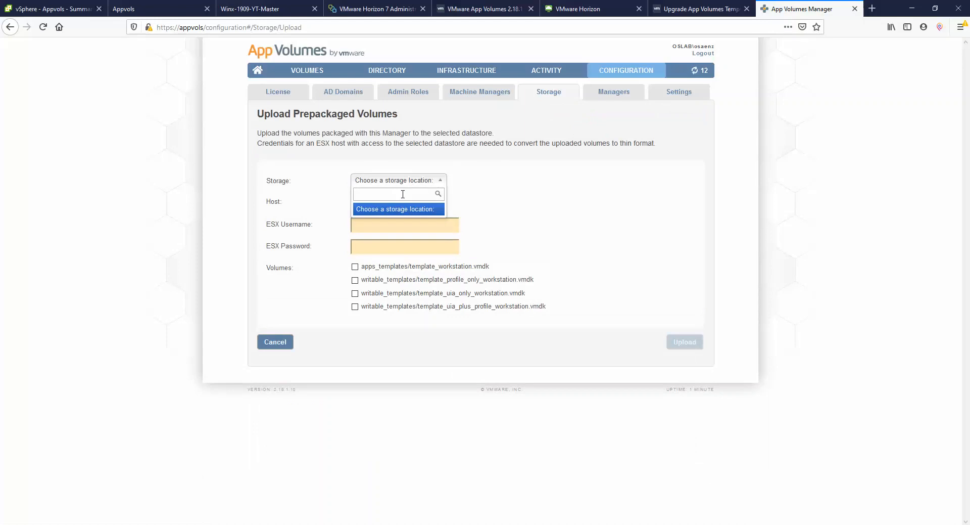
left_click(591, 199)
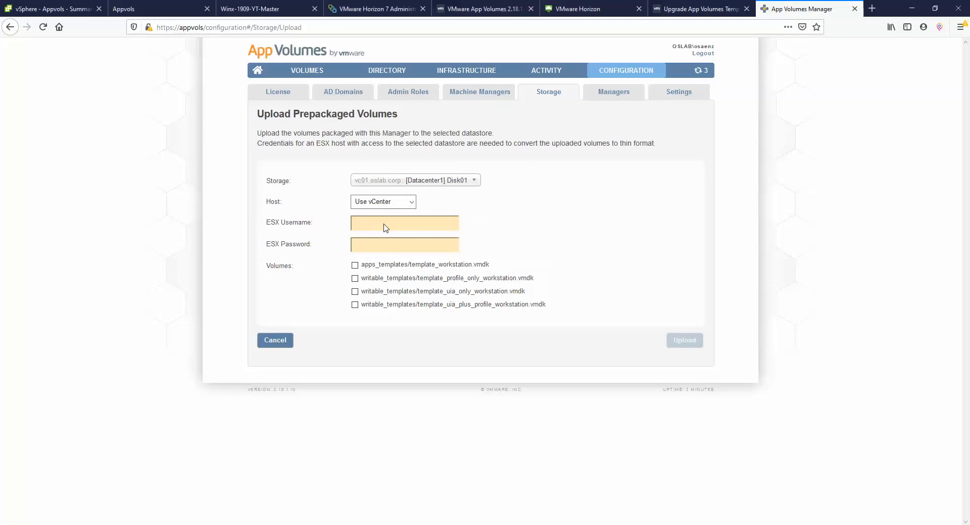
left_click(392, 203)
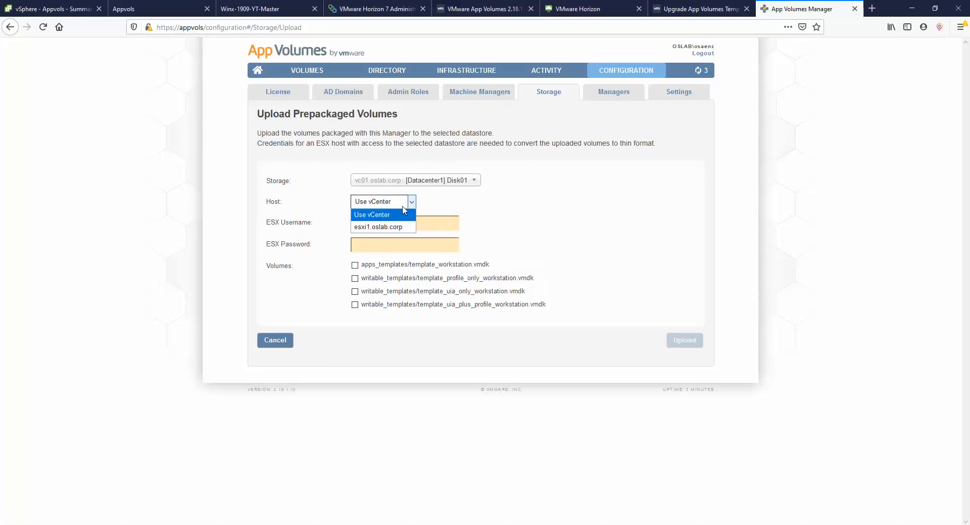
left_click(386, 227)
left_click(399, 224)
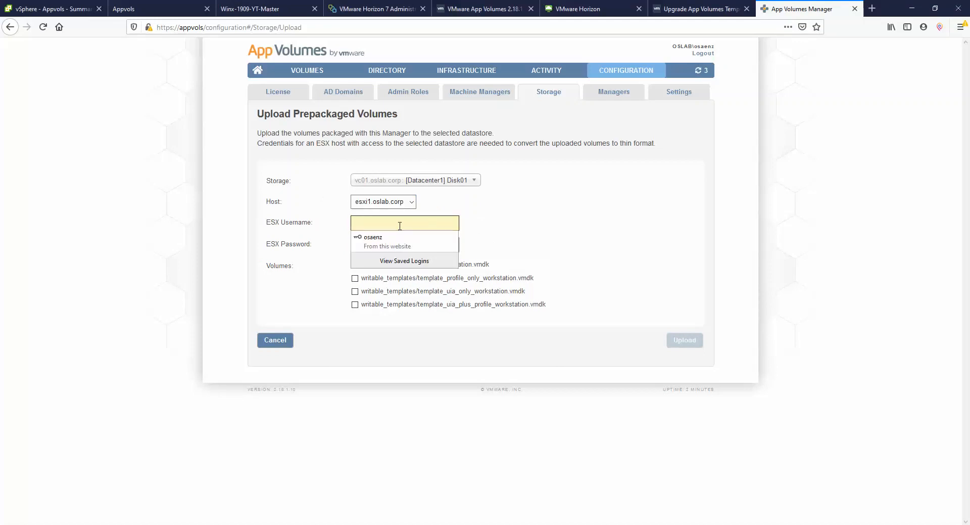
type("administrator@vsphere.local")
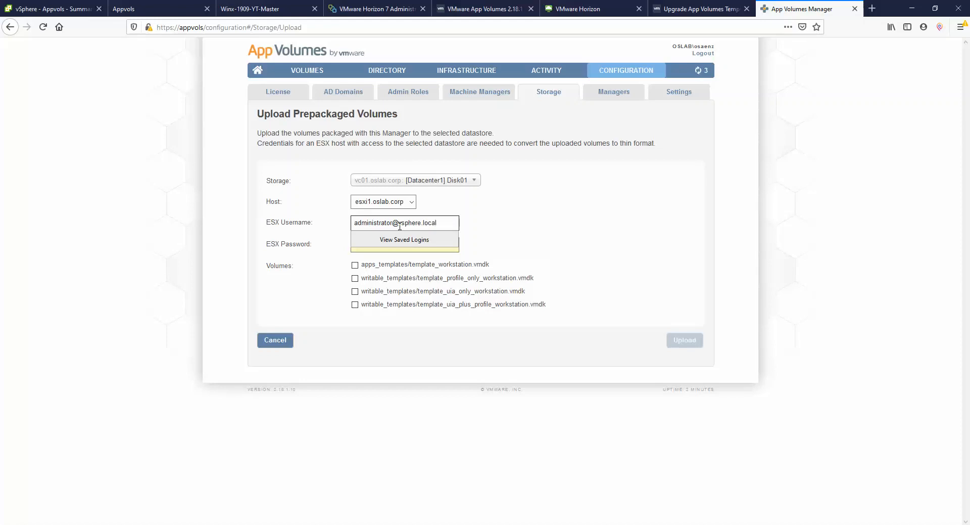
key("Tab")
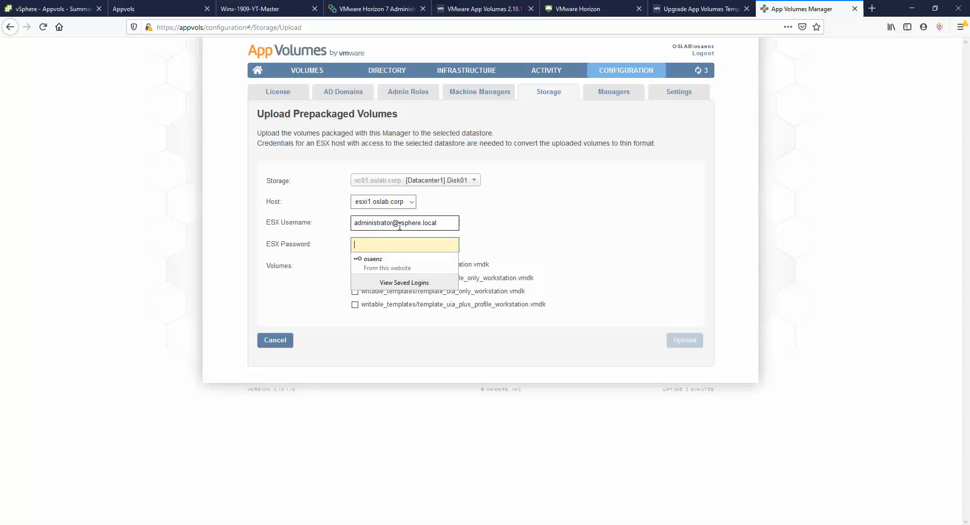
type("••")
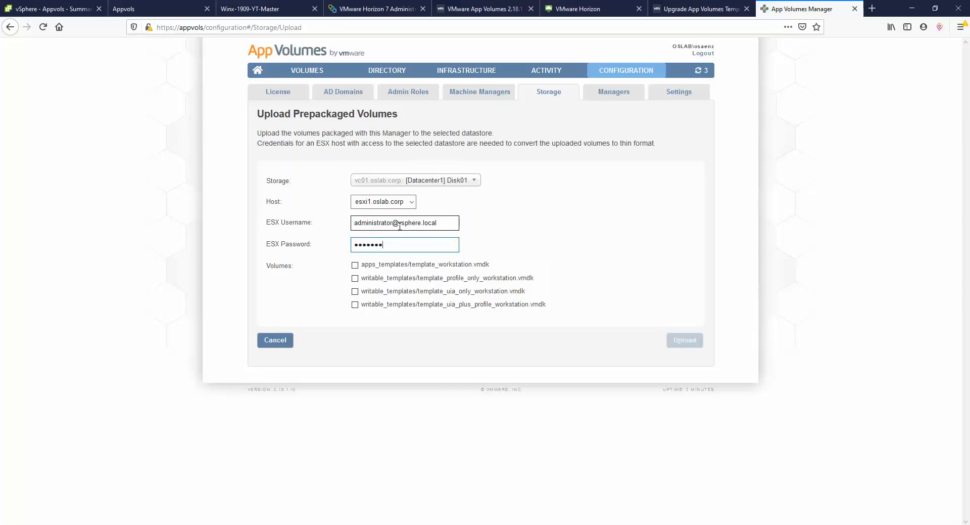
Select template_workstation.vmdk and submit its upload to Disk01.
left_click(424, 265)
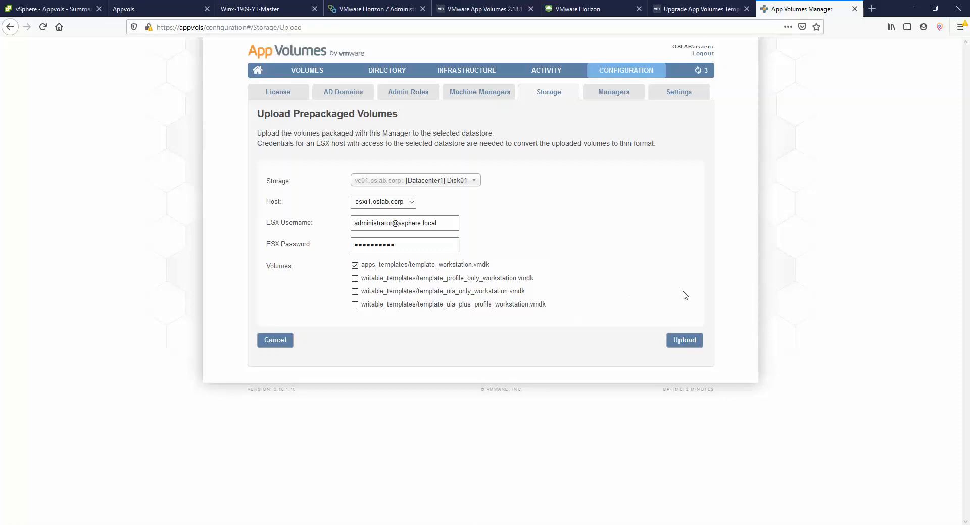
left_click(679, 343)
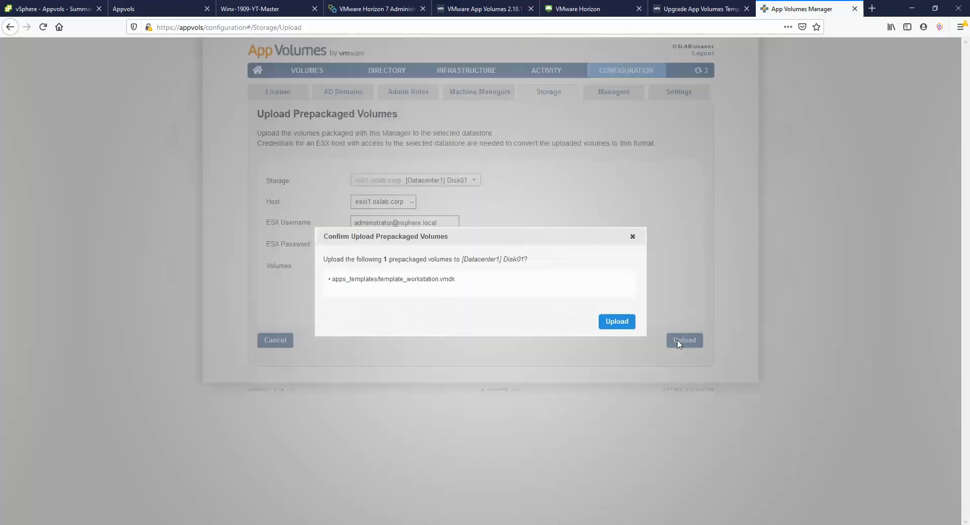
left_click(617, 323)
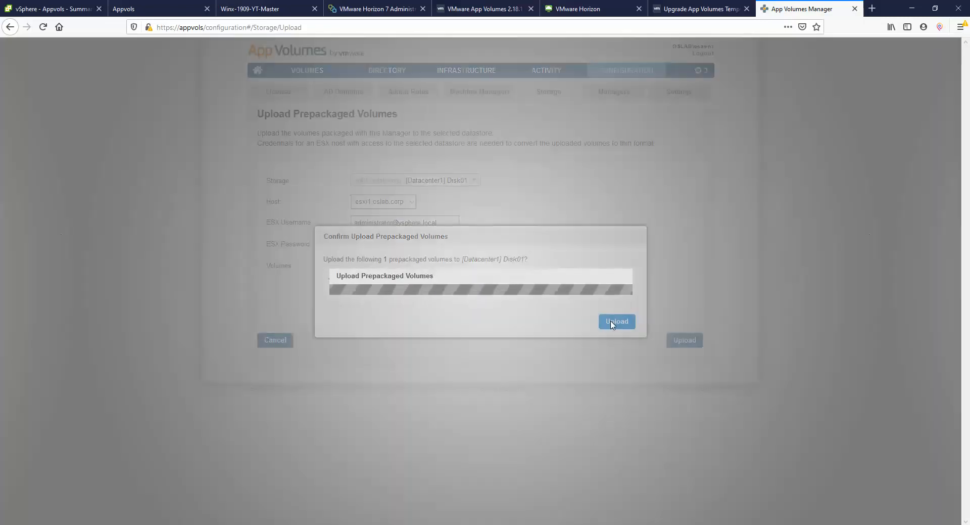
Check the agent upgrade instructions in the documentation tab.
left_click(691, 7)
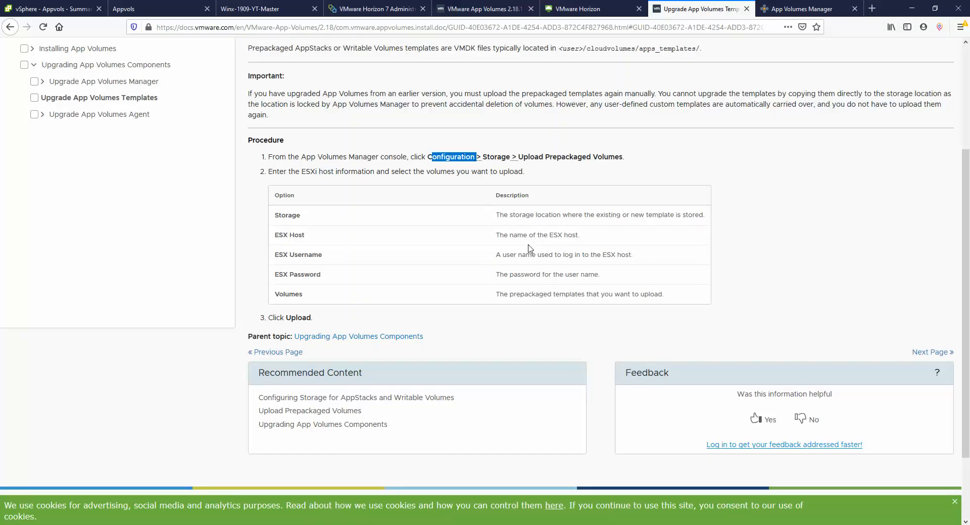
left_click(934, 352)
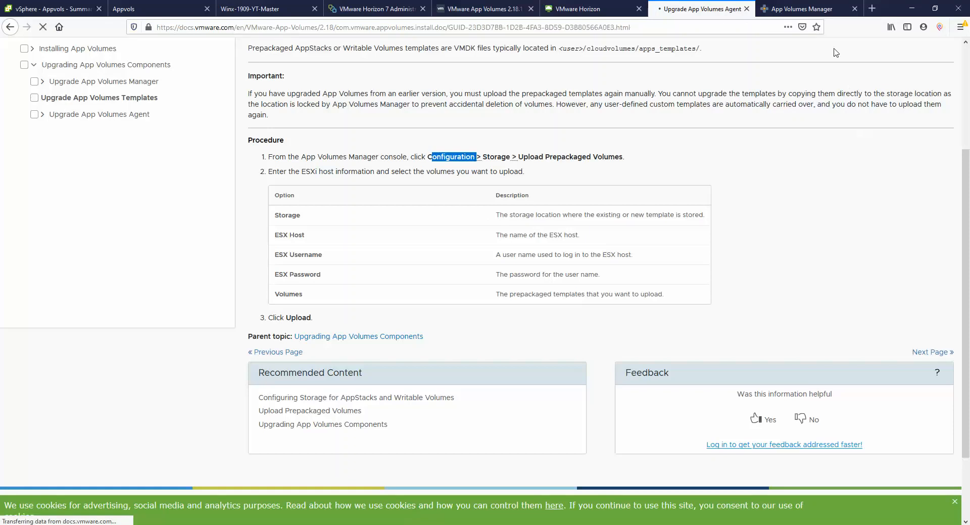
left_click(805, 11)
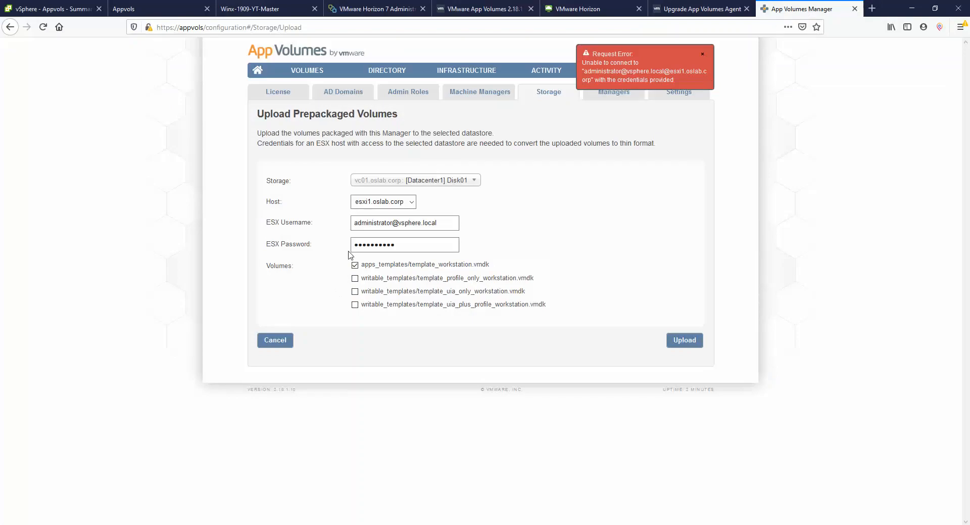
Keep host esxi1.oslab.corp and re-enter the credentials as root with its password.
left_click(393, 205)
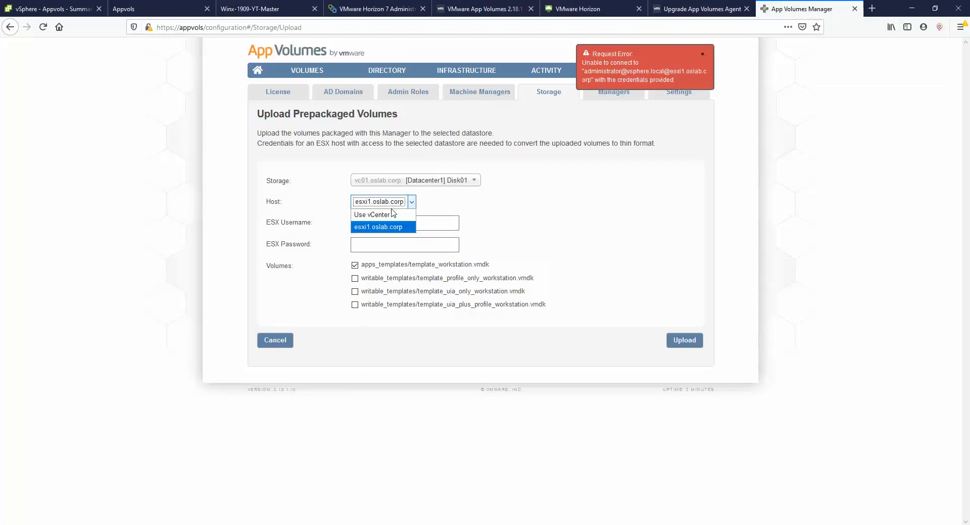
left_click(472, 213)
left_click(388, 222)
left_click(388, 222)
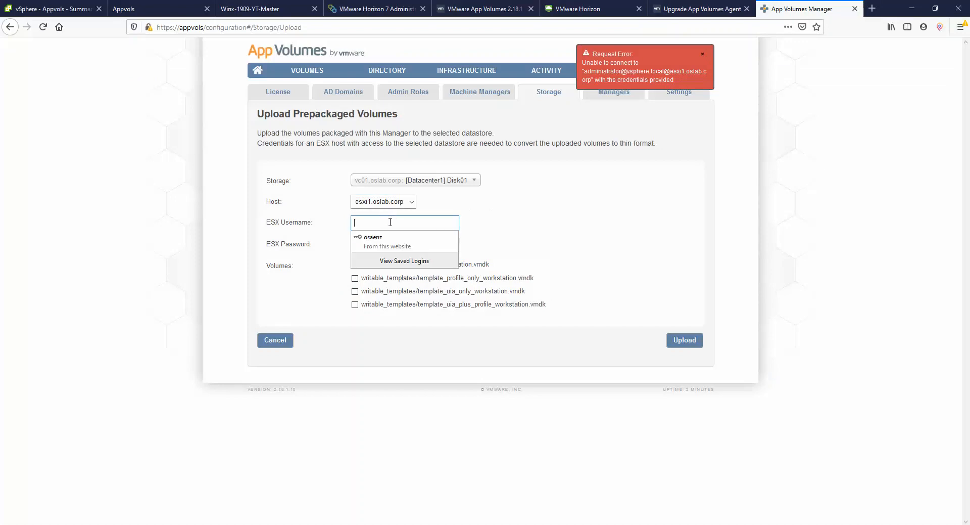
type("root")
key("Tab")
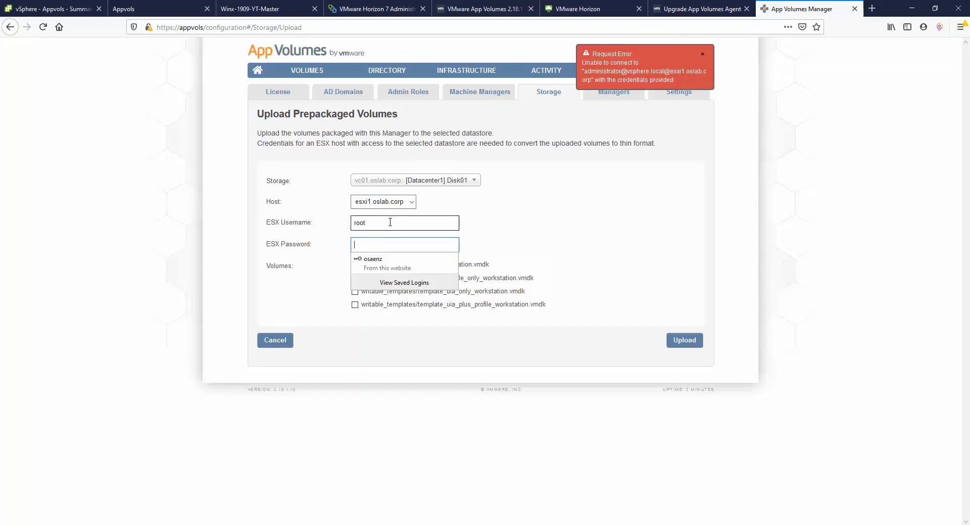
type("VM")
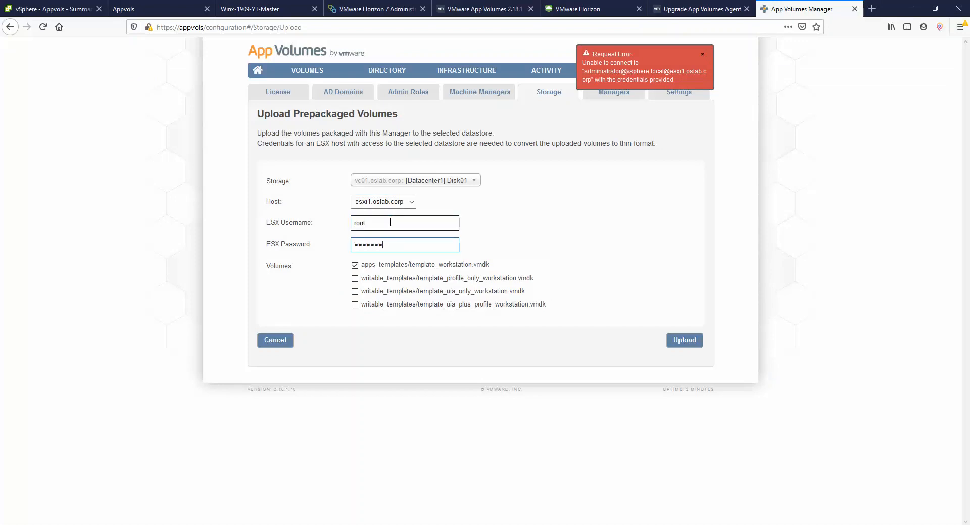
Resubmit the template_workstation.vmdk upload to Disk01 and dismiss the notices.
left_click(692, 342)
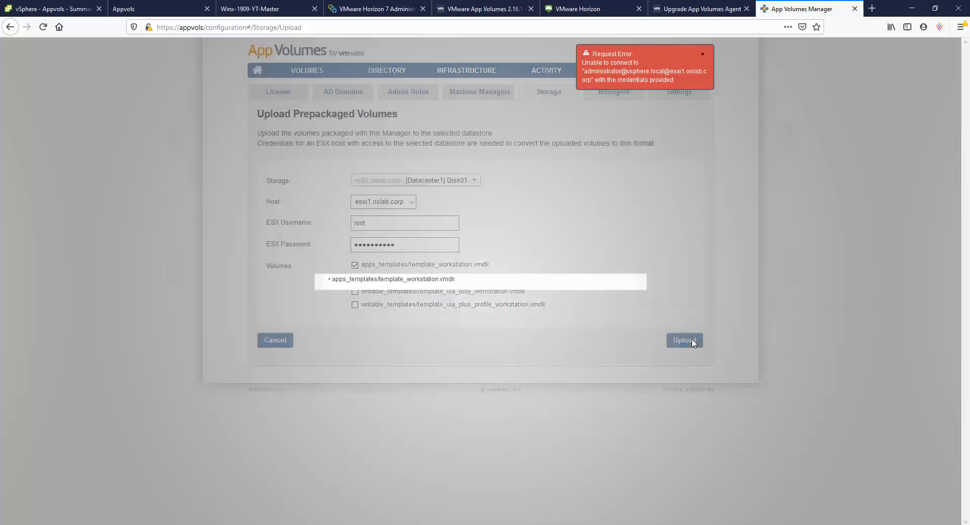
left_click(623, 324)
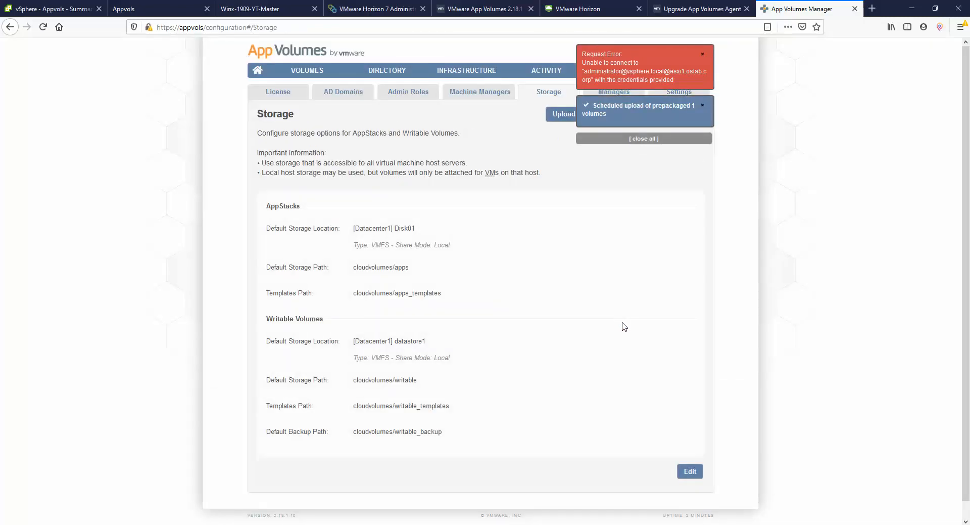
left_click(703, 106)
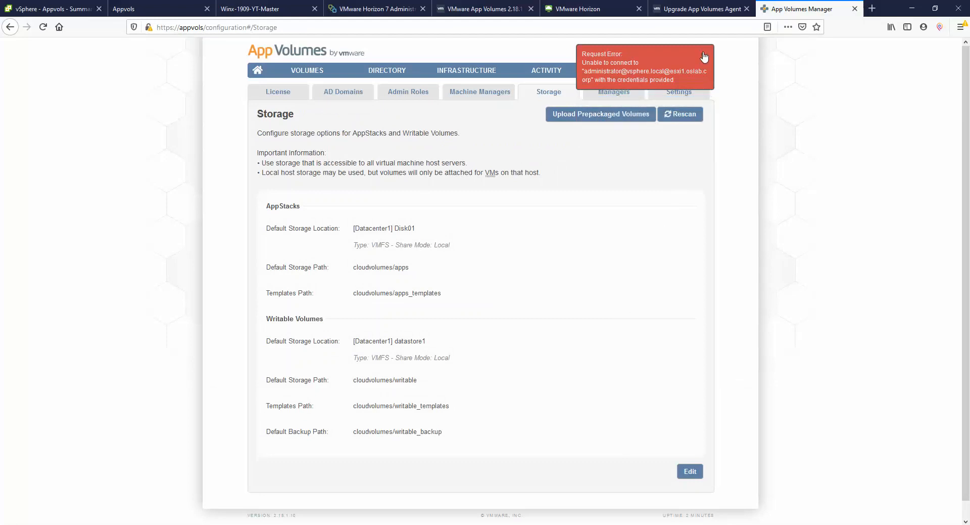
left_click(704, 57)
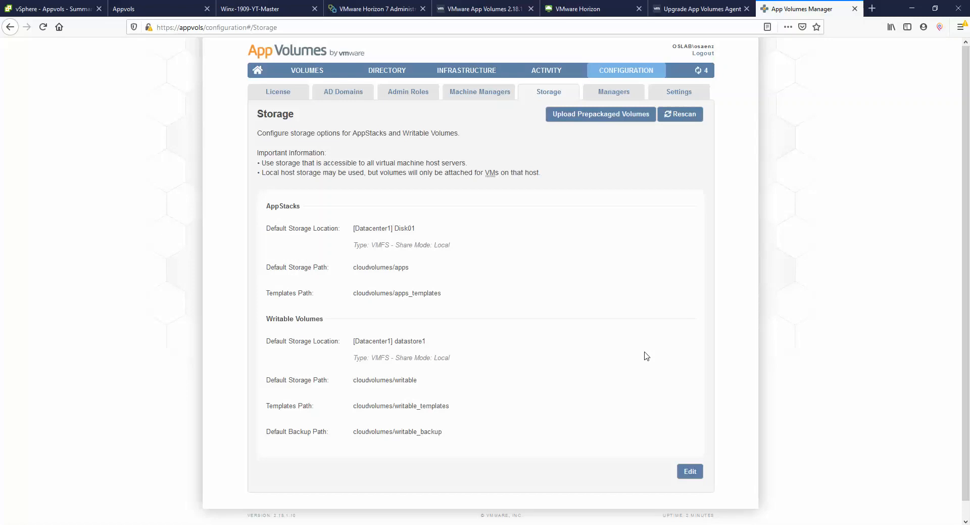
Open the Settings page showing 30-minute session timeout and Eastern Daylight Time.
scroll(647, 355, "down", 1)
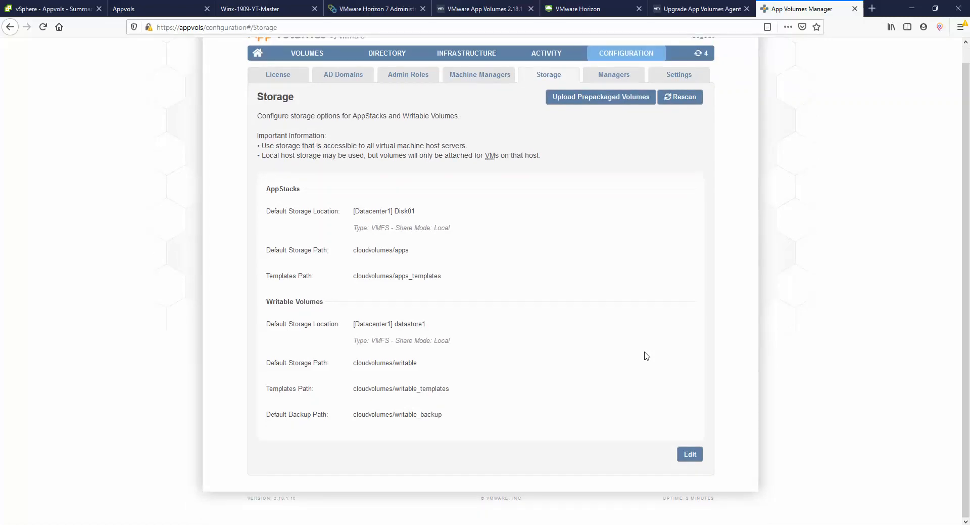
scroll(647, 356, "up", 1)
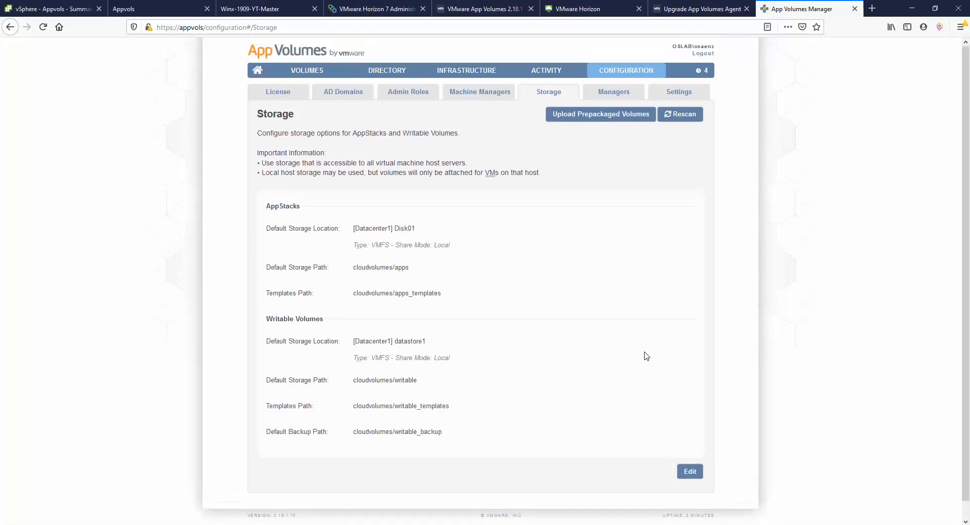
left_click(679, 91)
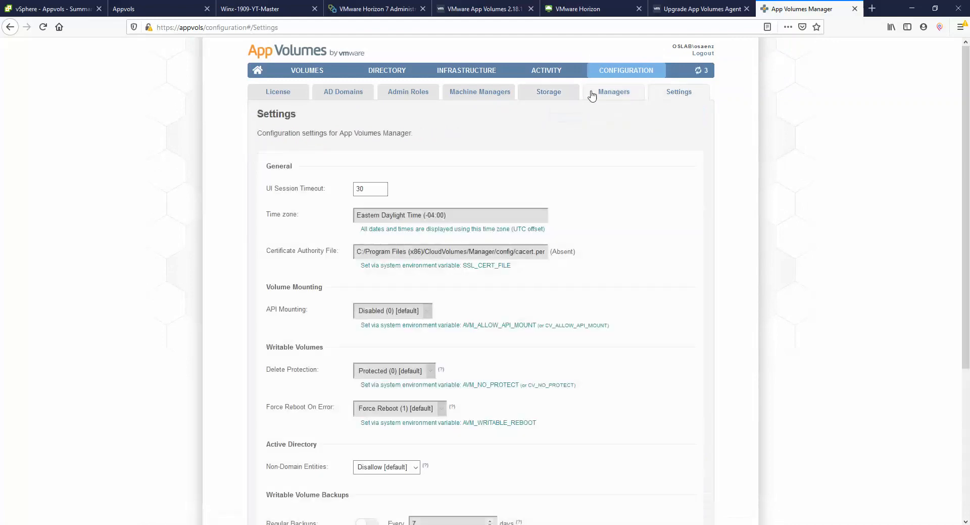
Check pending background actions, then expand o365.v2 in the AppStacks list beside canceled o365.v2-update.
left_click(697, 71)
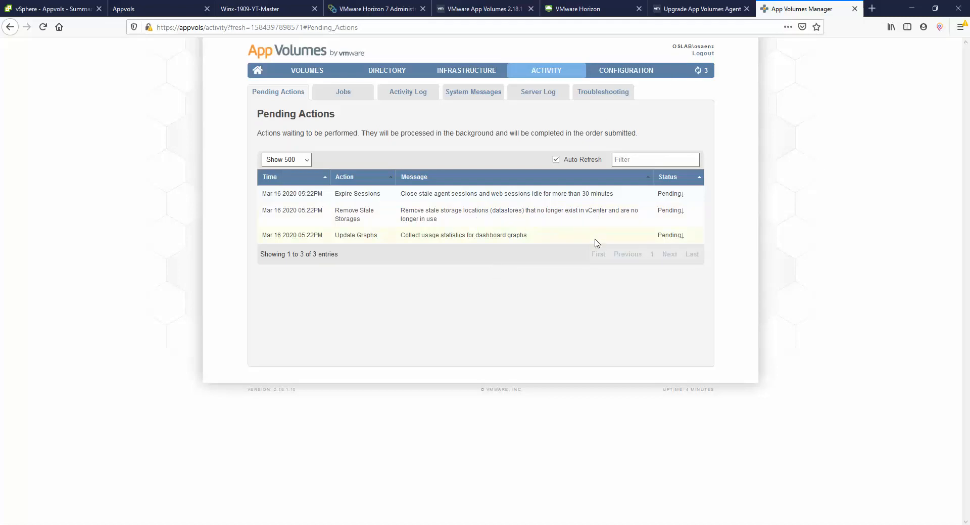
left_click(299, 71)
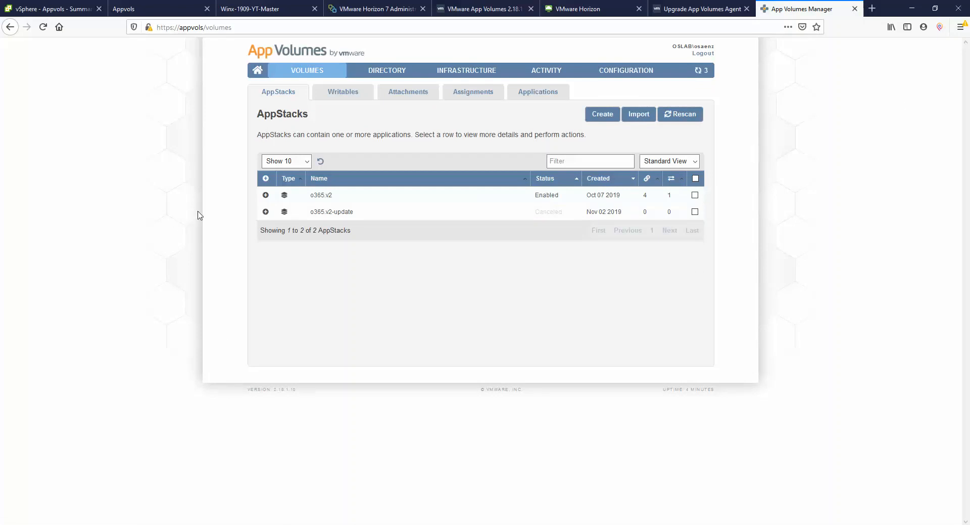
left_click(266, 196)
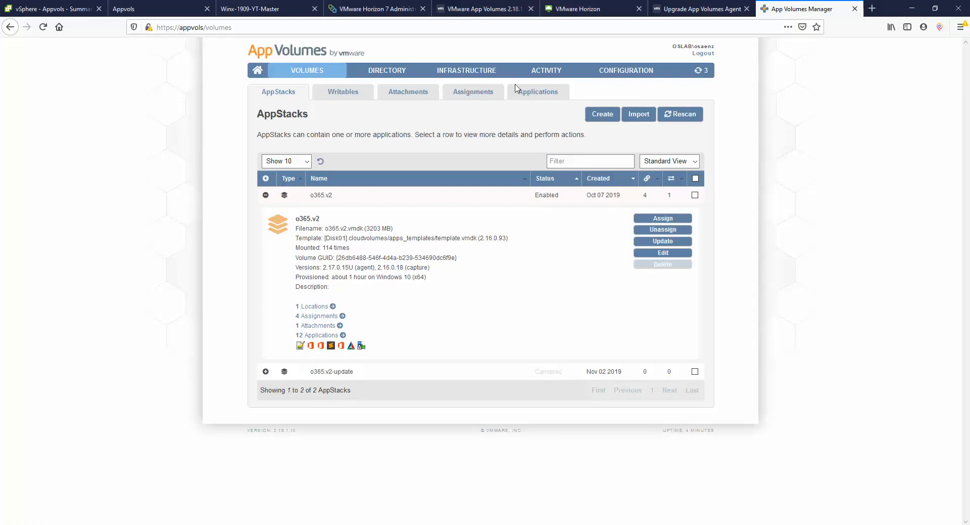
Send Ctrl+Alt+Delete to the Appvols server console, then close that console.
left_click(707, 8)
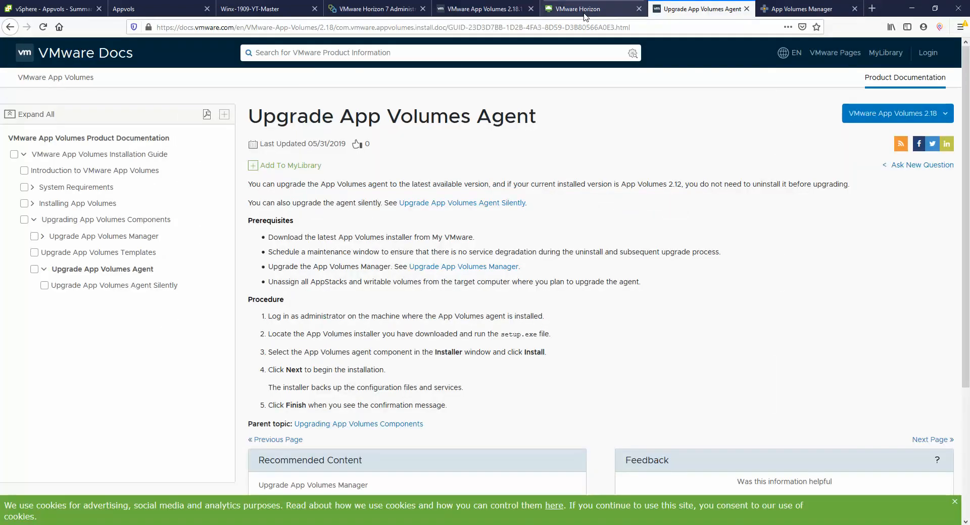
left_click(254, 15)
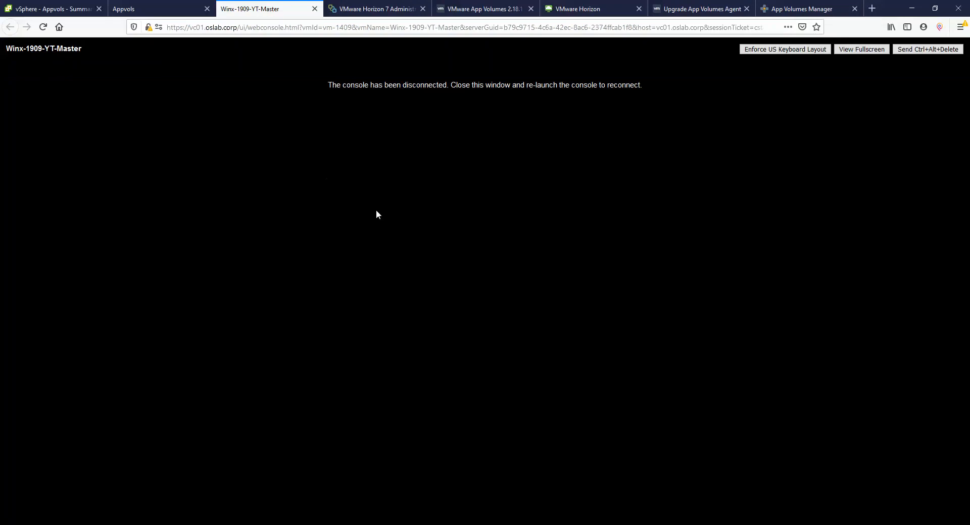
left_click(157, 7)
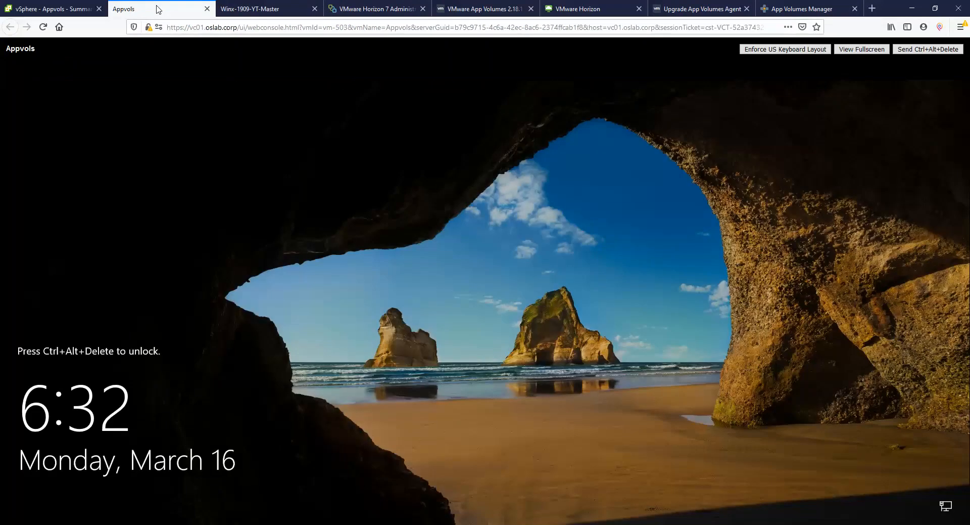
left_click(909, 49)
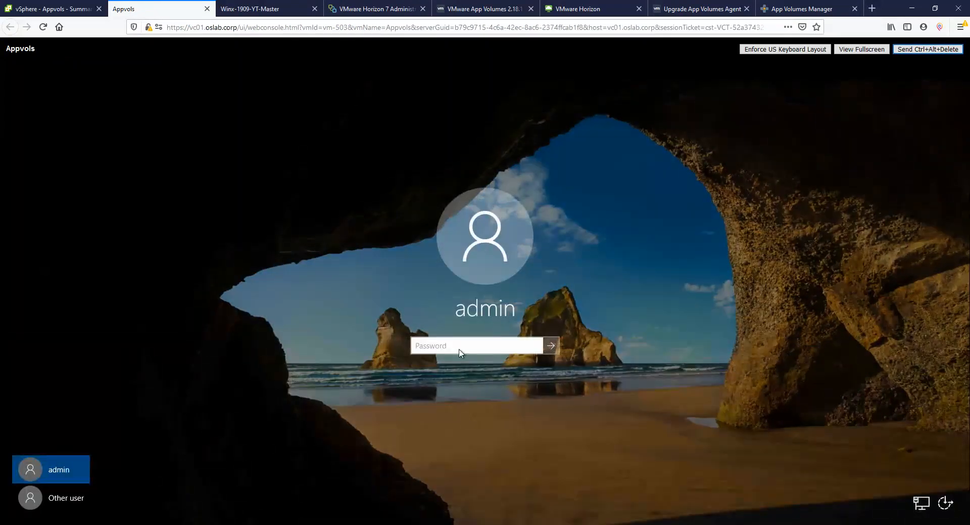
left_click(460, 348)
left_click(208, 9)
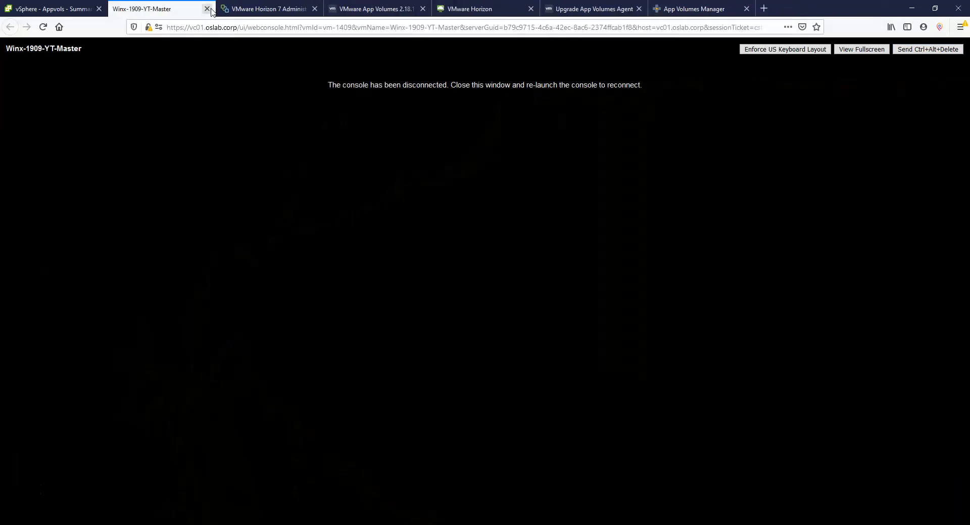
Show WinX-1909's powered-off summary and close the disconnected master console.
left_click(80, 9)
scroll(65, 279, "down", 5)
scroll(66, 279, "down", 2)
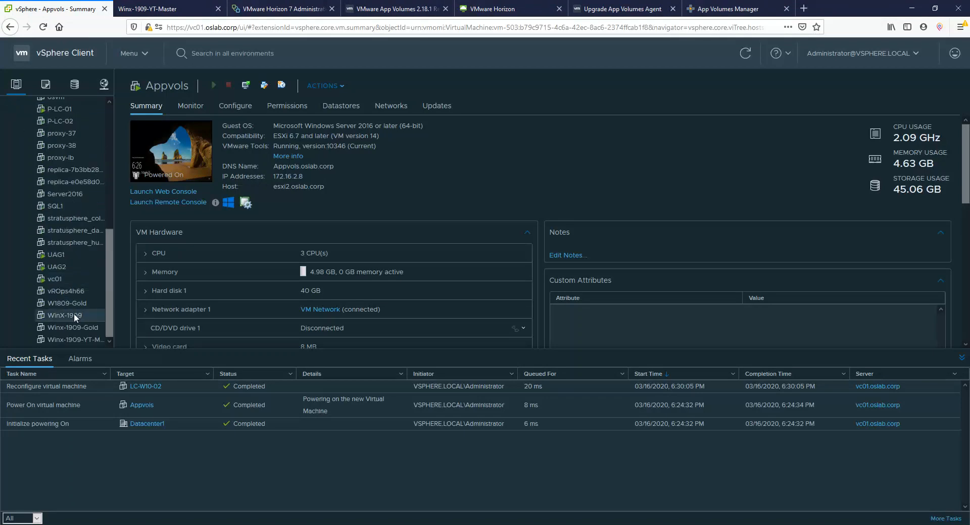
left_click(86, 317)
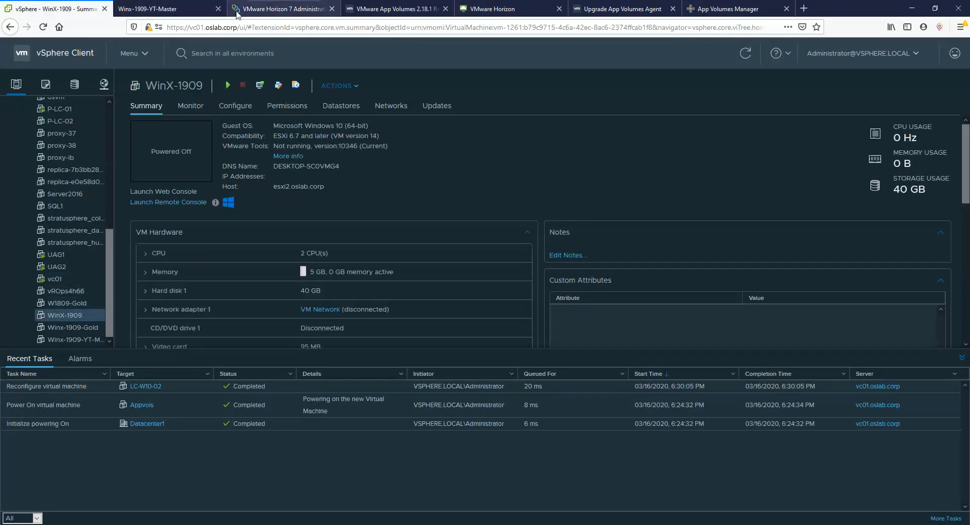
left_click(206, 11)
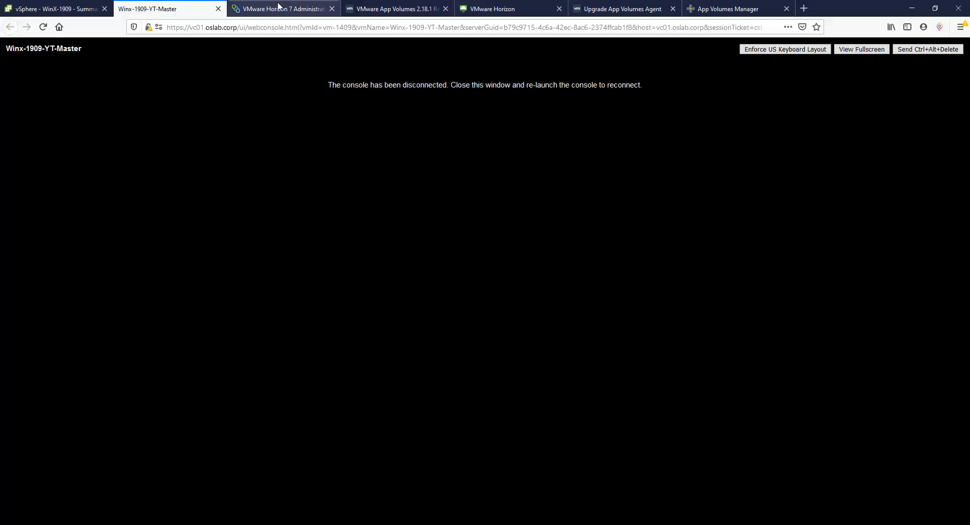
left_click(218, 9)
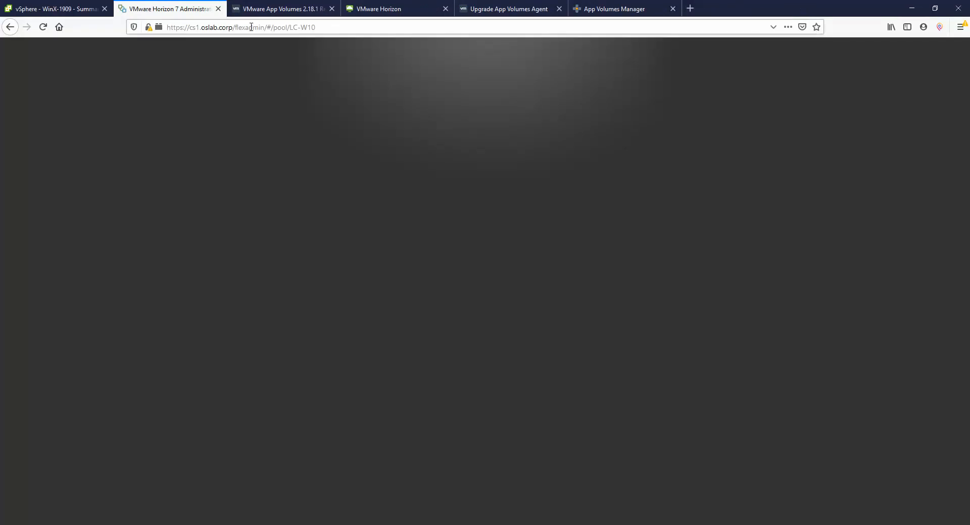
Strip #/pool/LC-W10 from the Horizon URL, load the login page, and enter the password.
left_click_drag(265, 27, 398, 29)
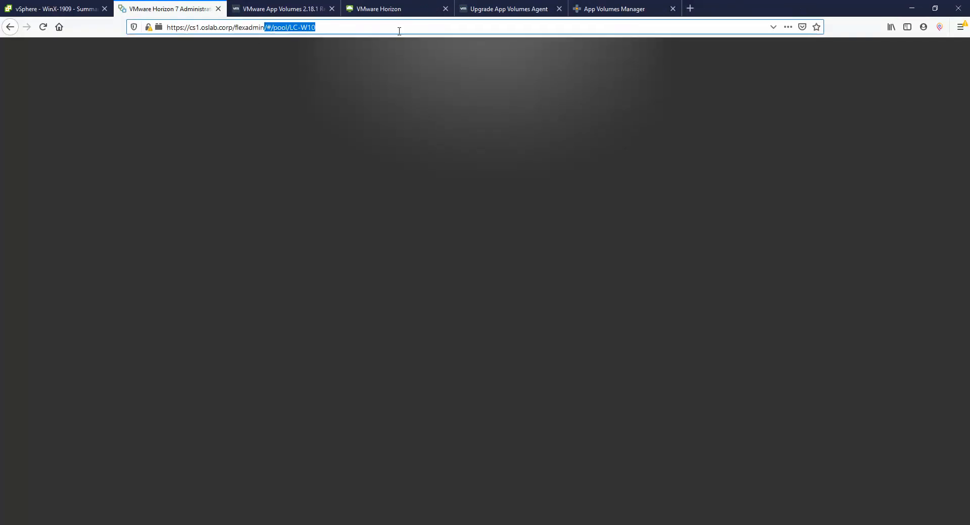
key("BackSpace")
key("Return")
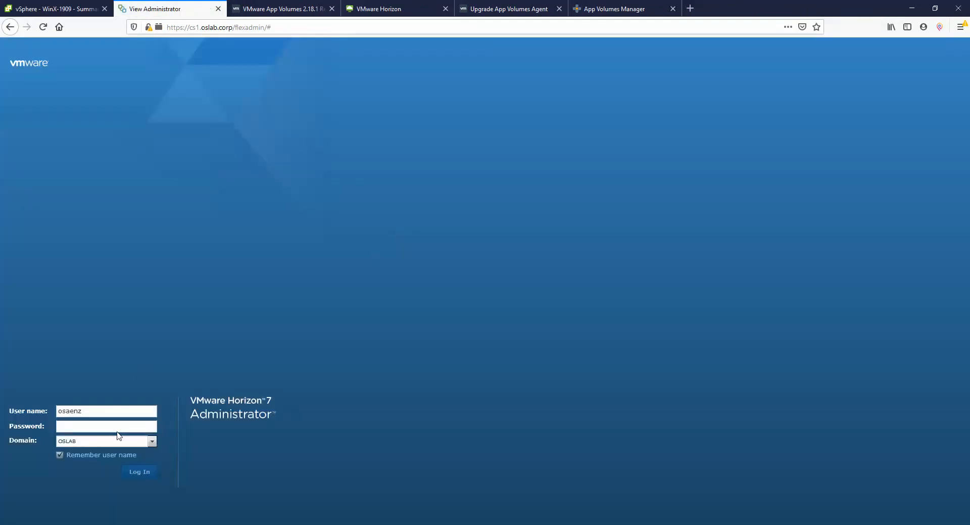
left_click(122, 425)
type("*")
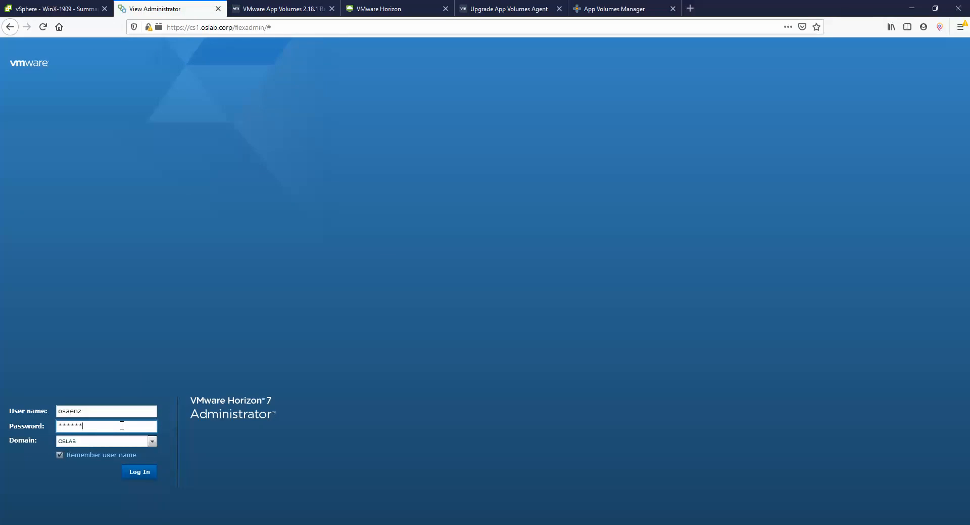
type("***********")
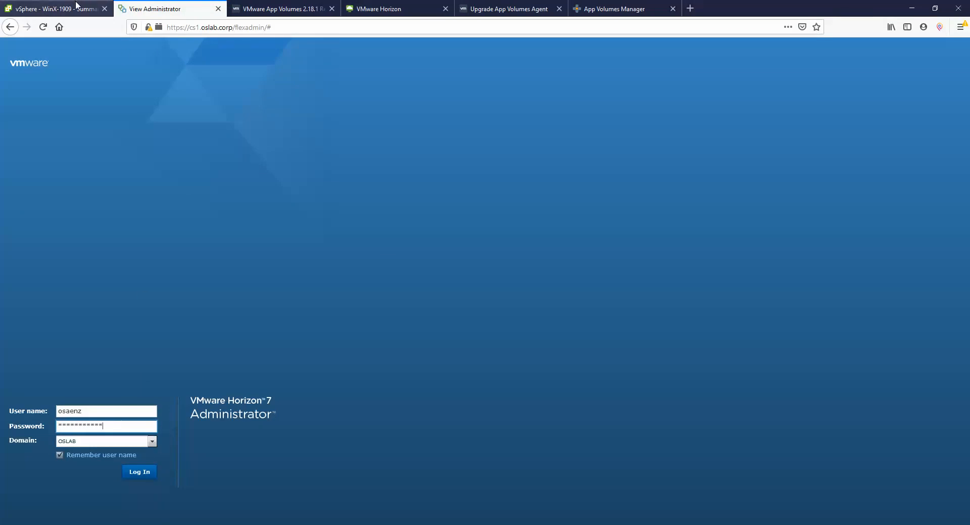
left_click(51, 8)
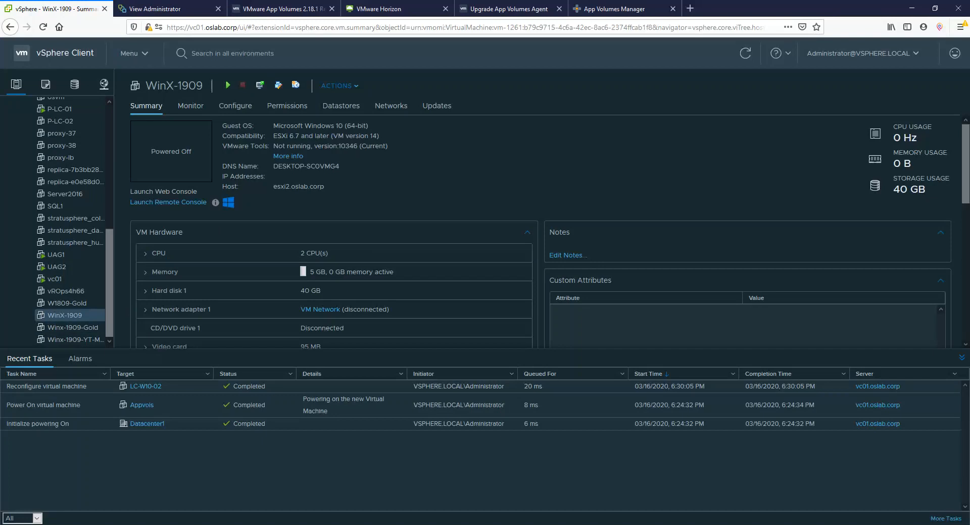
Power on W1809-Gold, delete its LQwareInstalled snapshot, and go to Horizon's Catalog.
left_click(88, 307)
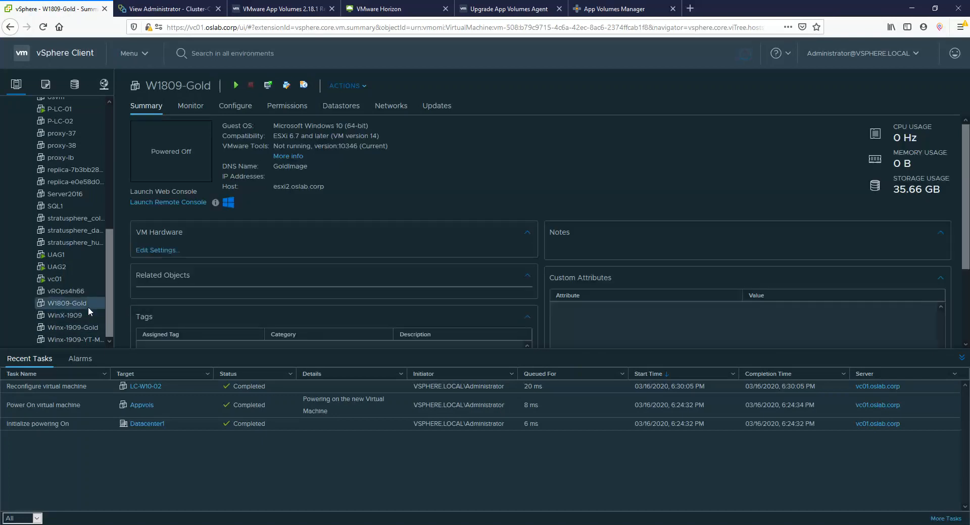
left_click(236, 85)
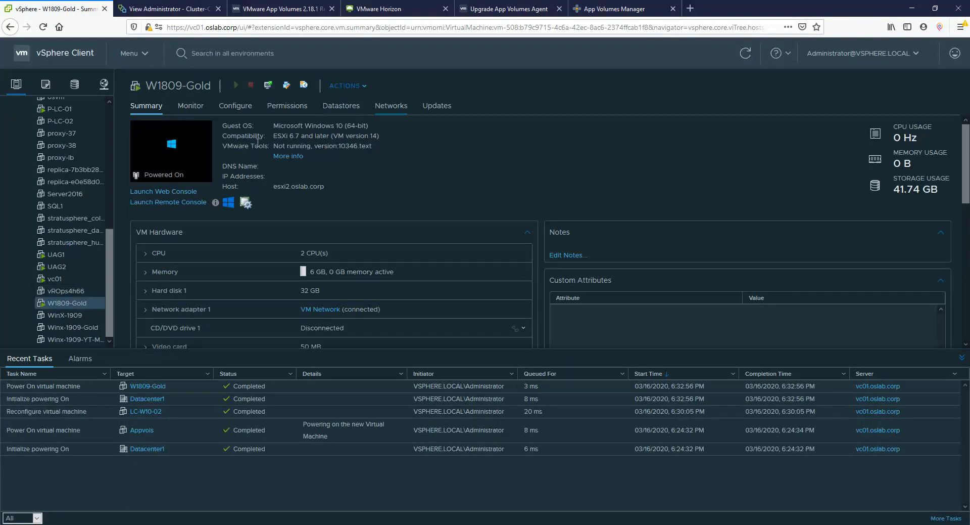
right_click(83, 301)
mouse_move(167, 172)
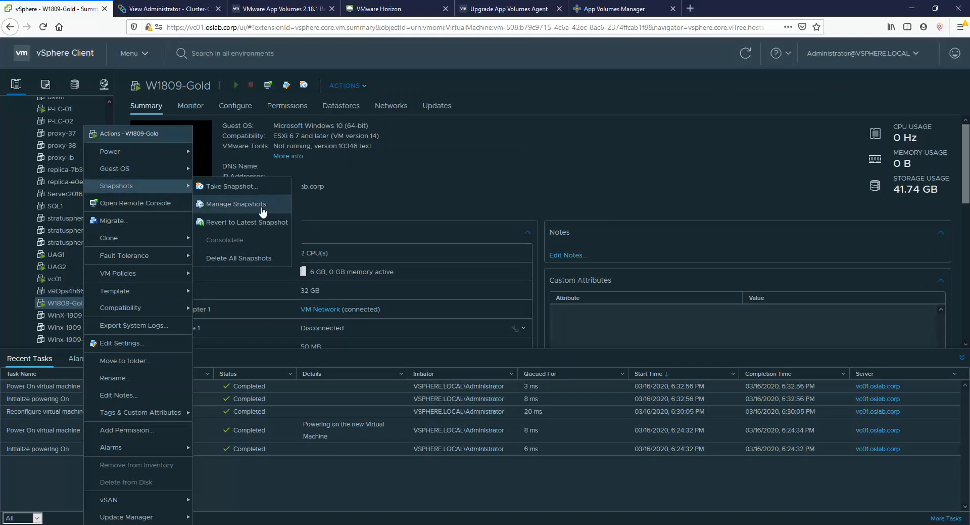
left_click(264, 207)
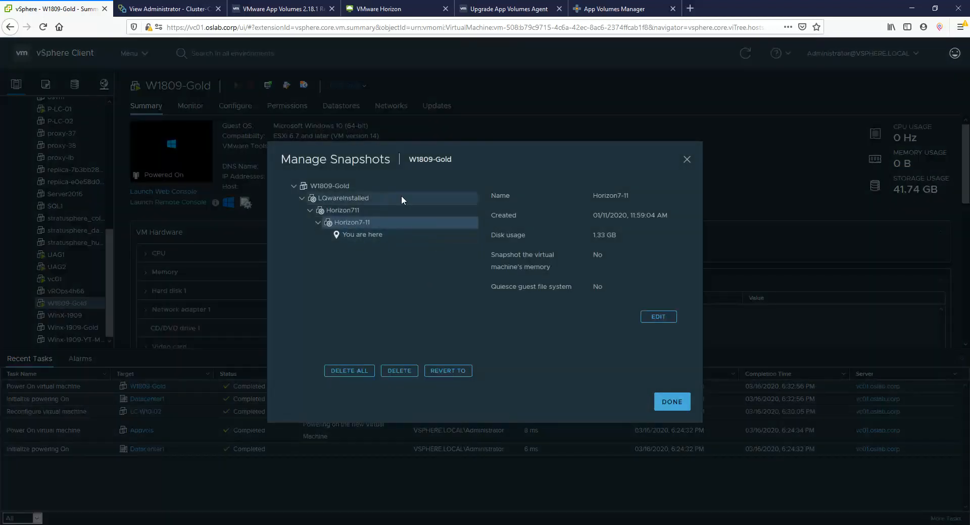
left_click(414, 198)
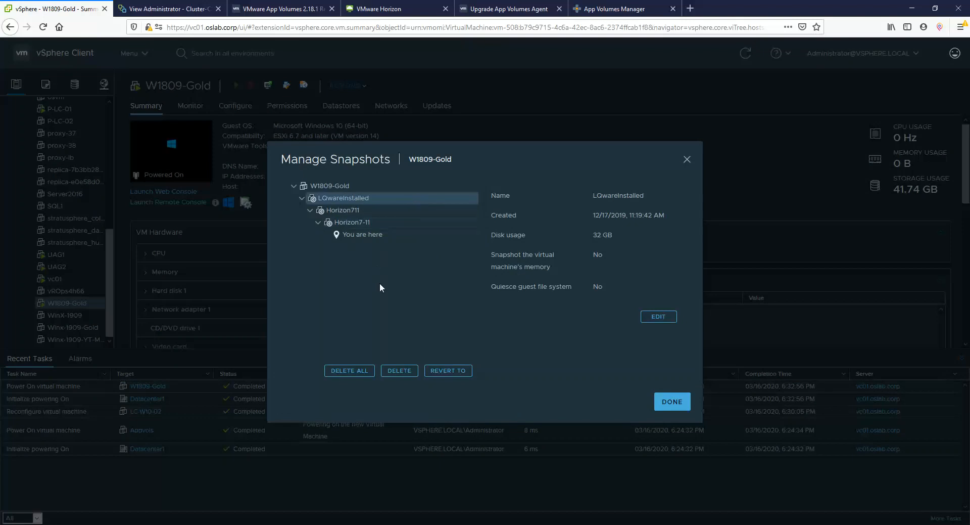
left_click(400, 369)
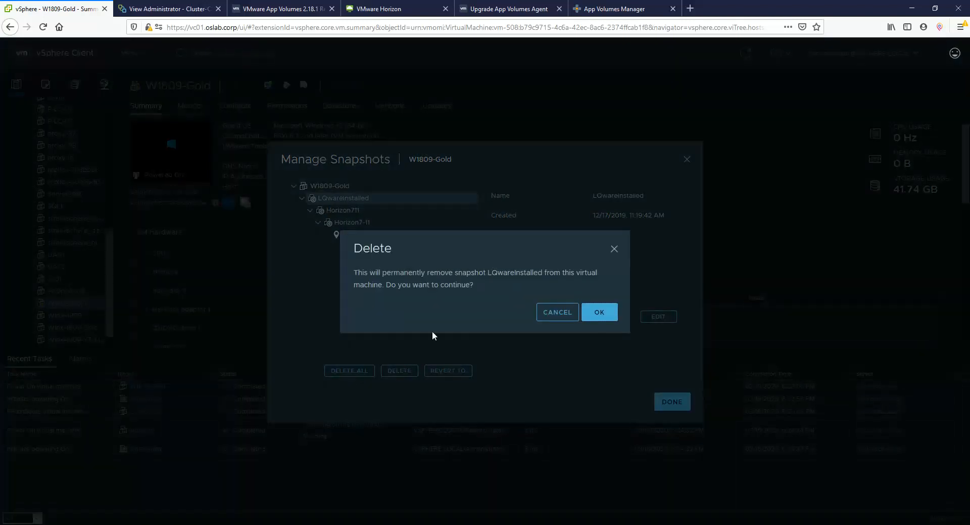
left_click(593, 312)
left_click(167, 9)
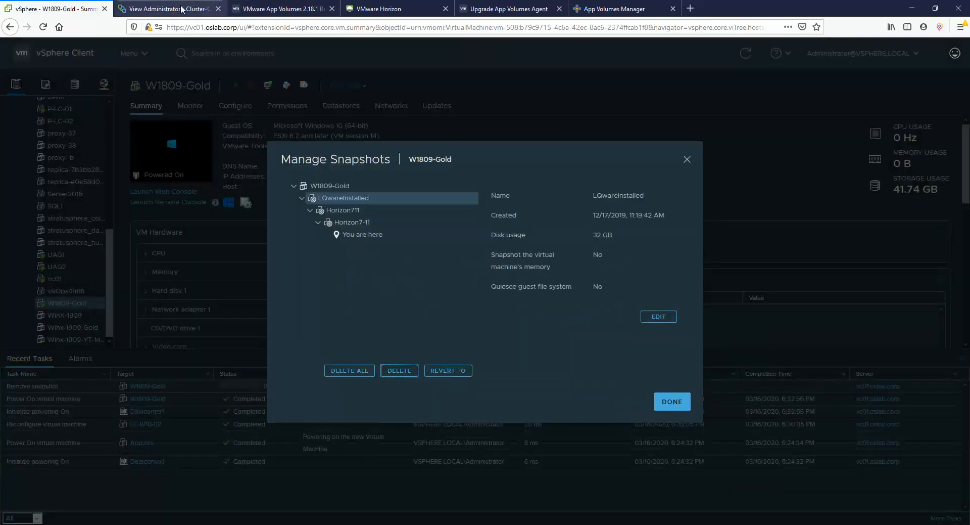
left_click(51, 181)
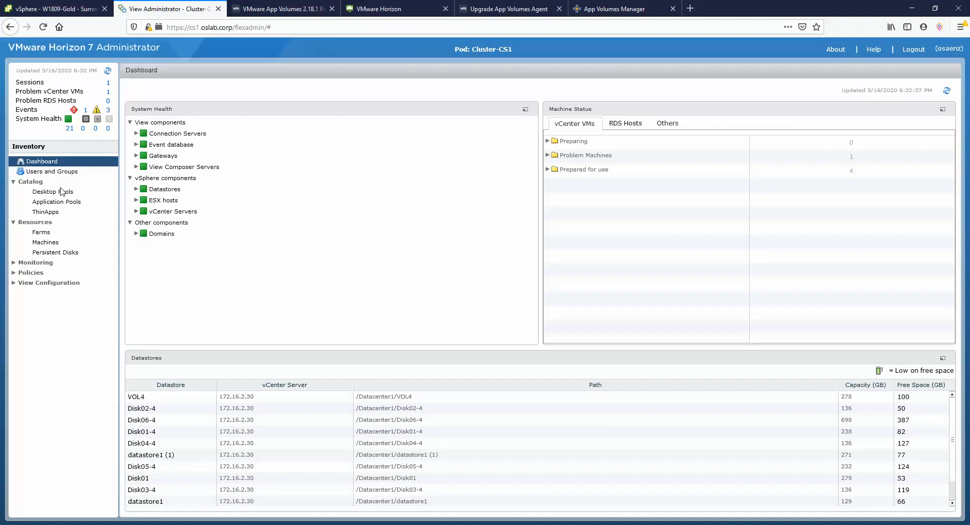
Select P-LinkedClones from the three Desktop Pools and view its summary.
left_click(63, 192)
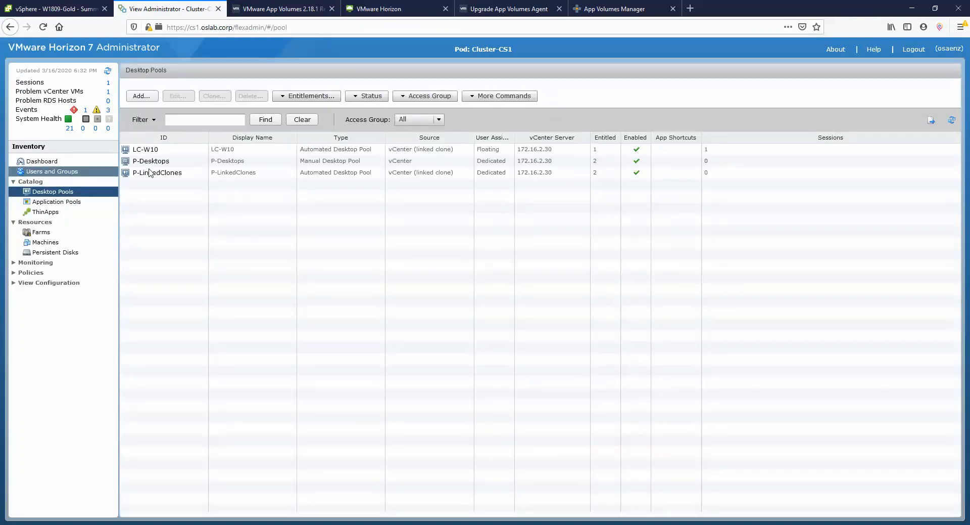
left_click(150, 172)
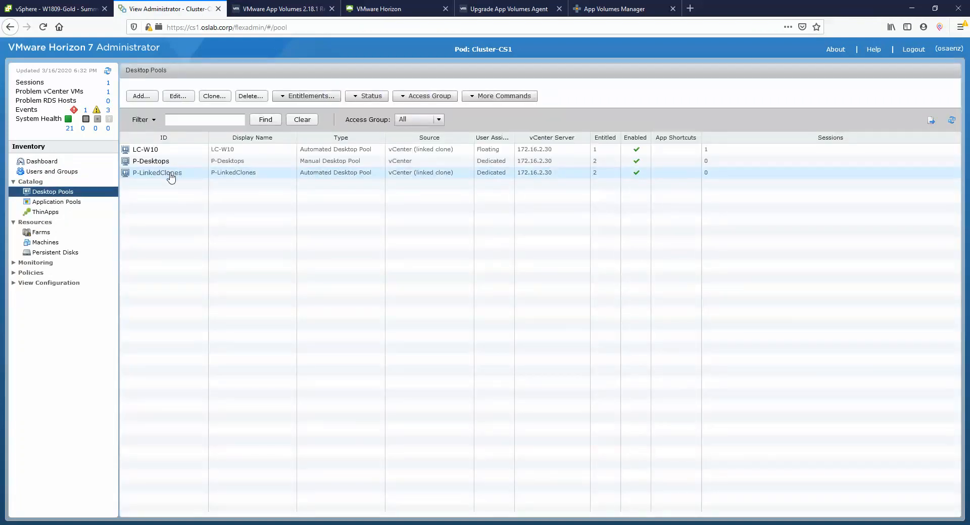
left_click(171, 173)
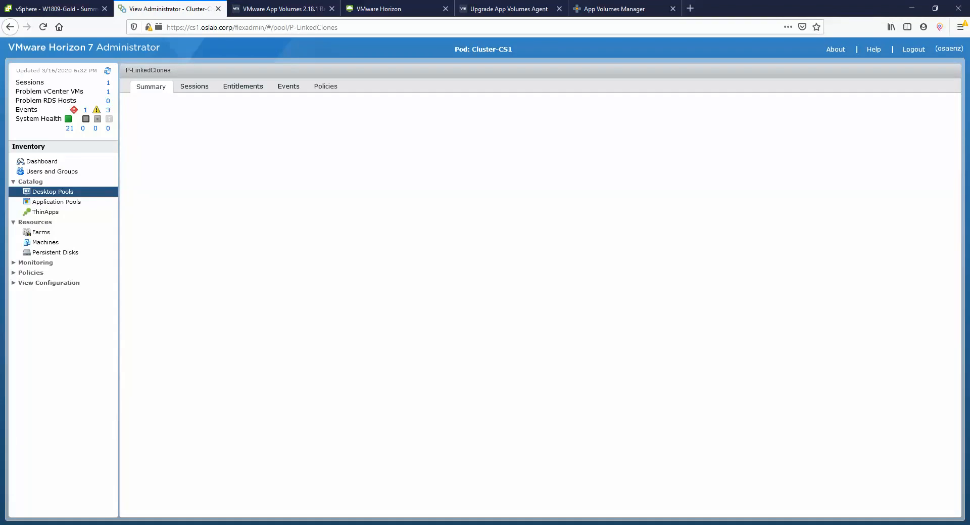
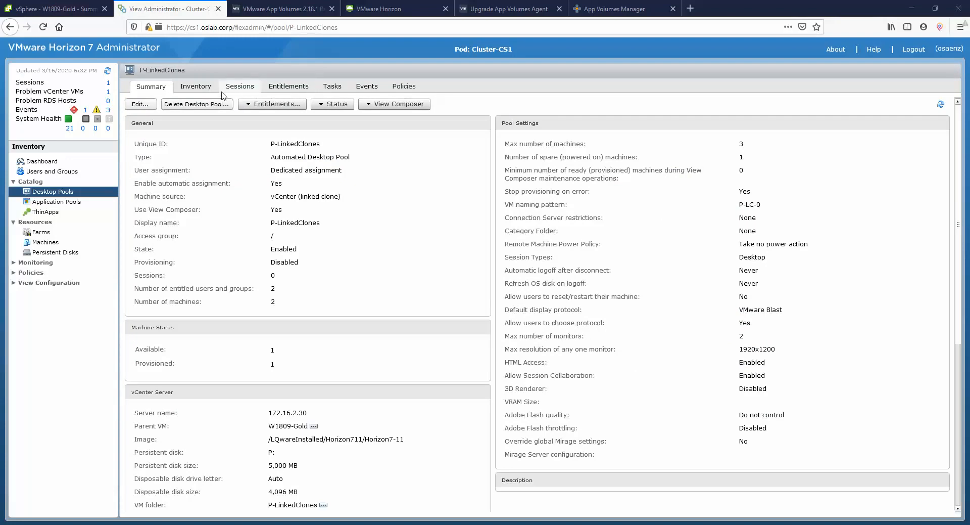
Inspect the P-LinkedClones parent VM path and the details of its Horizon711 snapshot.
scroll(266, 332, "down", 2)
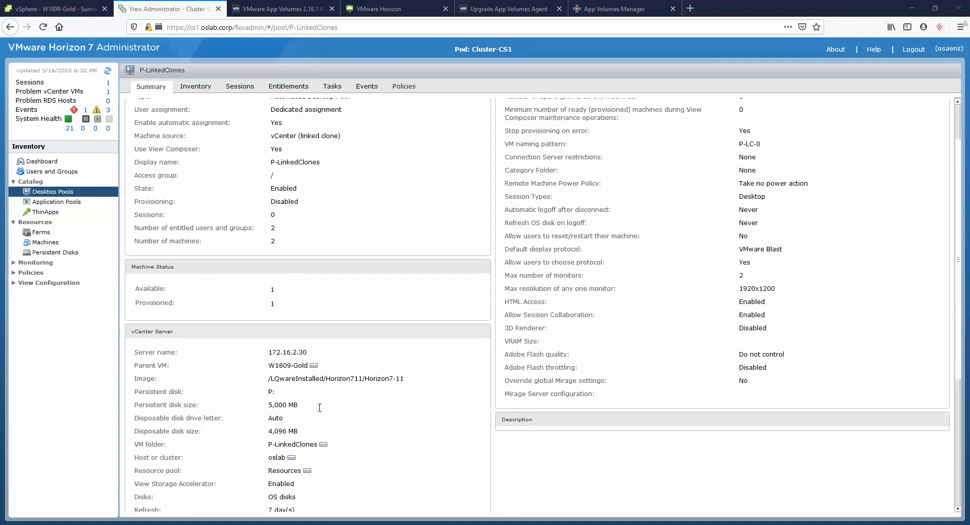
left_click_drag(403, 379, 366, 381)
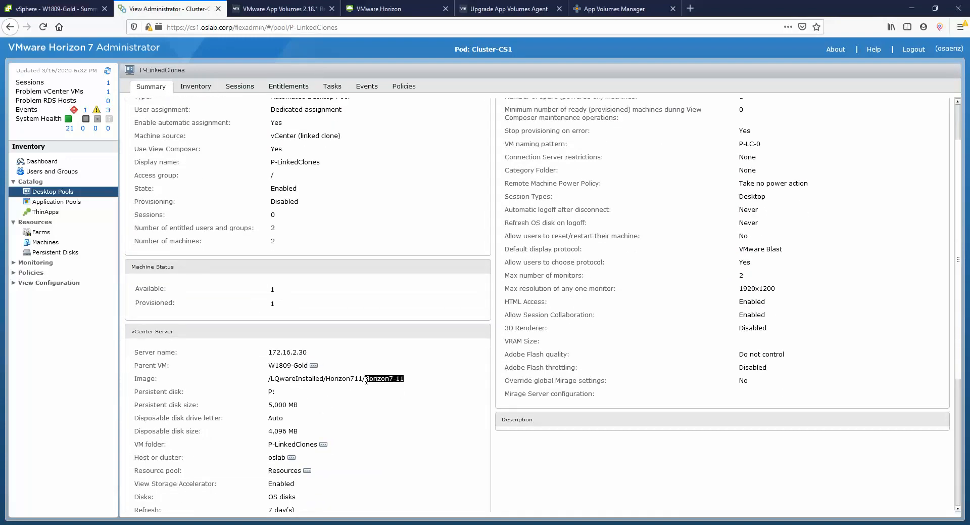
left_click(314, 365)
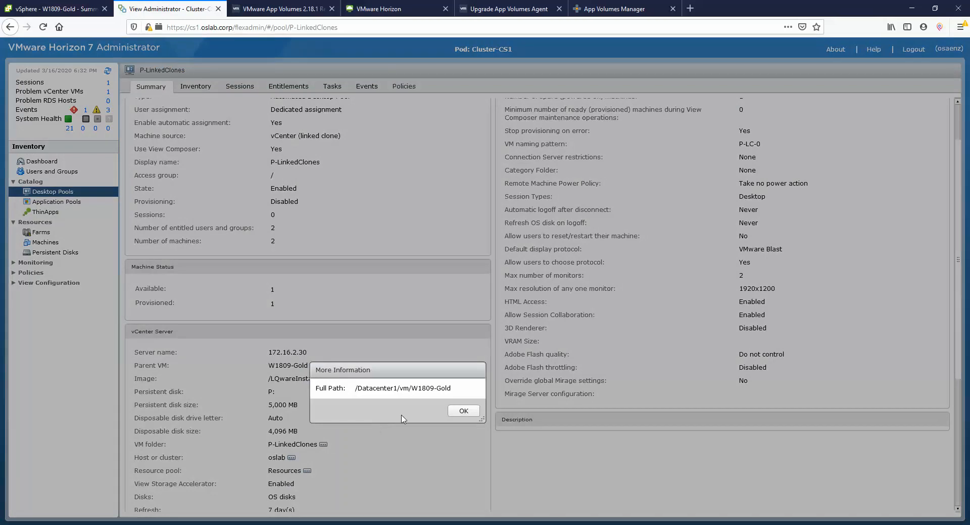
left_click(463, 410)
scroll(411, 434, "down", 2)
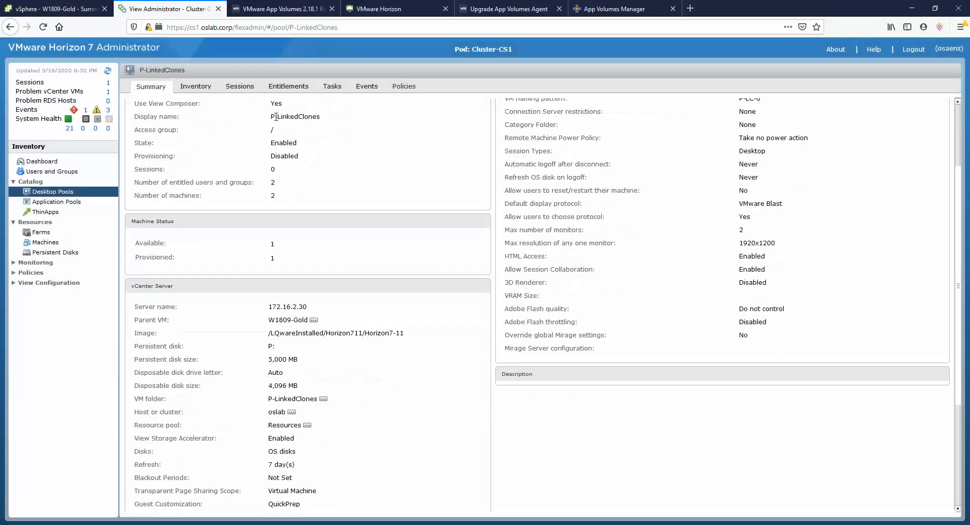
left_click(57, 8)
left_click(363, 210)
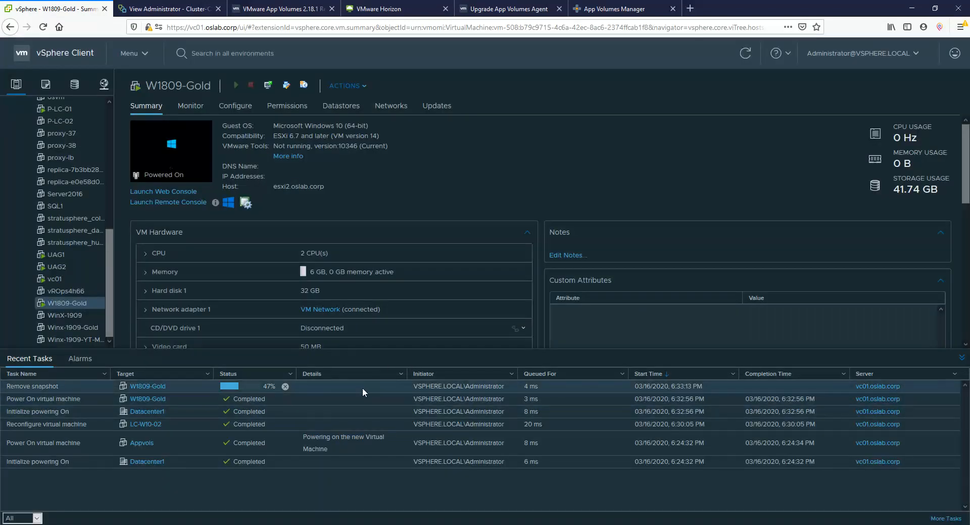
left_click(145, 7)
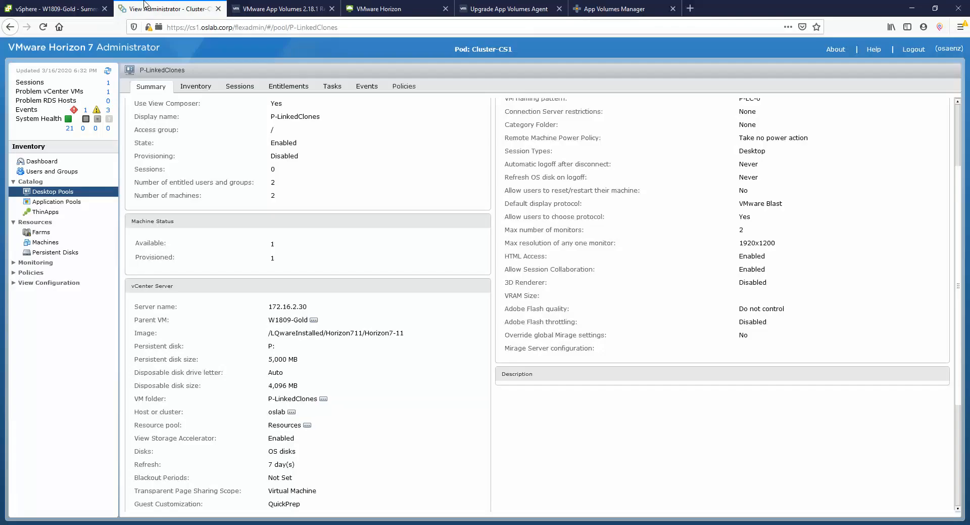
Close Chrome and the This PC window on the Horizon remote desktop.
left_click(278, 9)
left_click(362, 14)
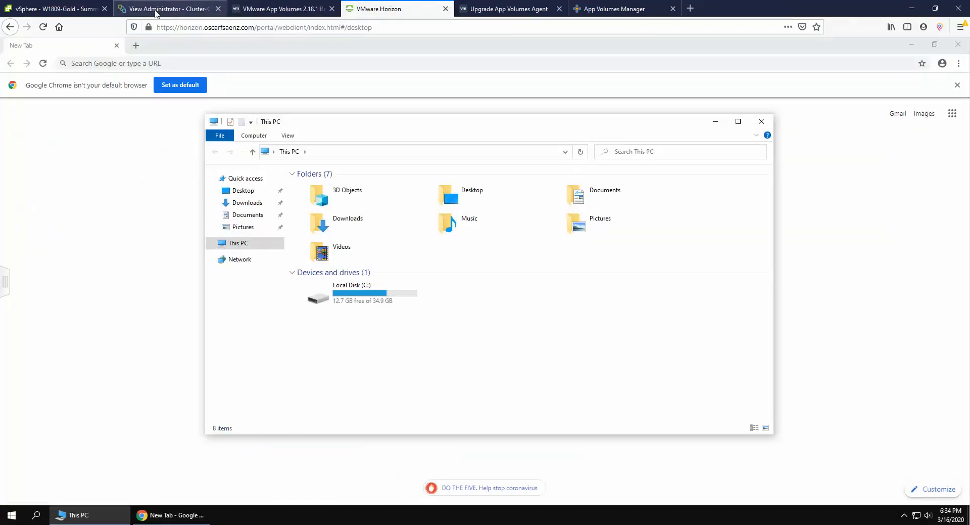
left_click(203, 258)
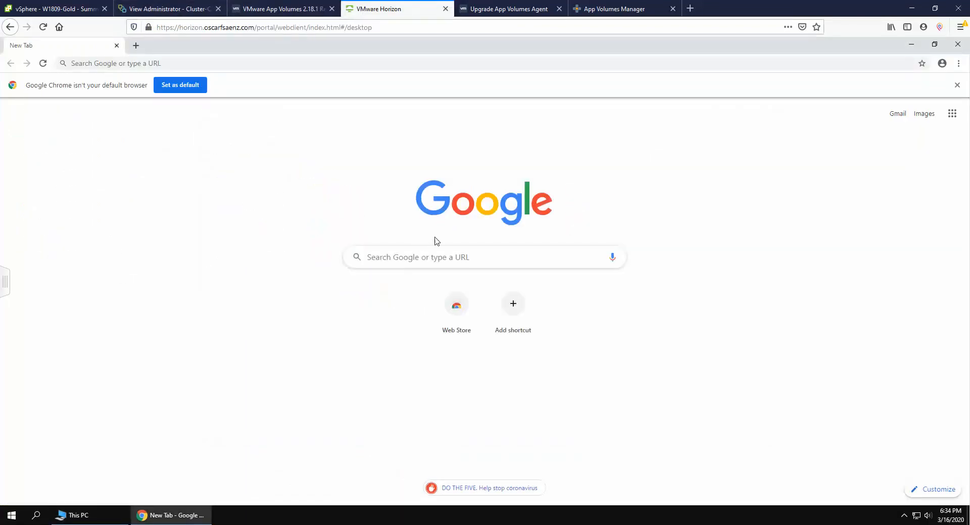
left_click(957, 85)
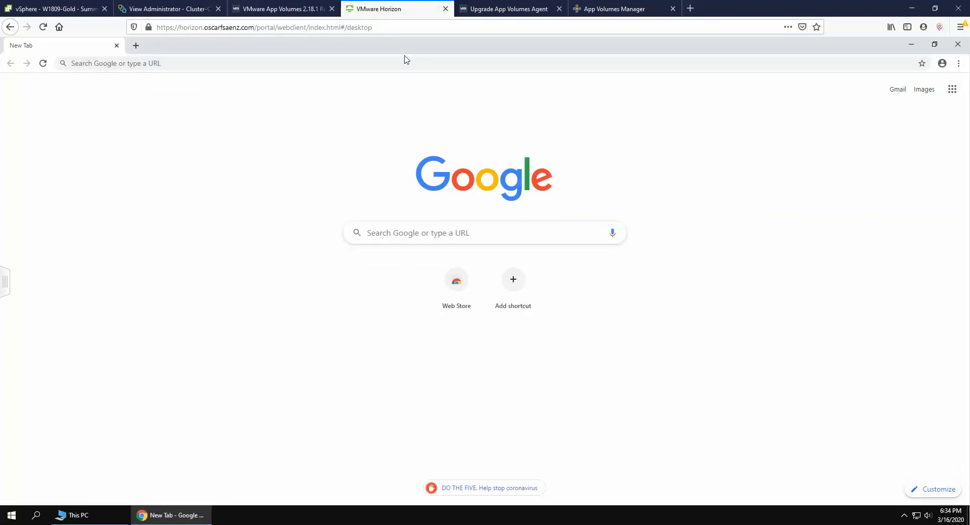
left_click(957, 44)
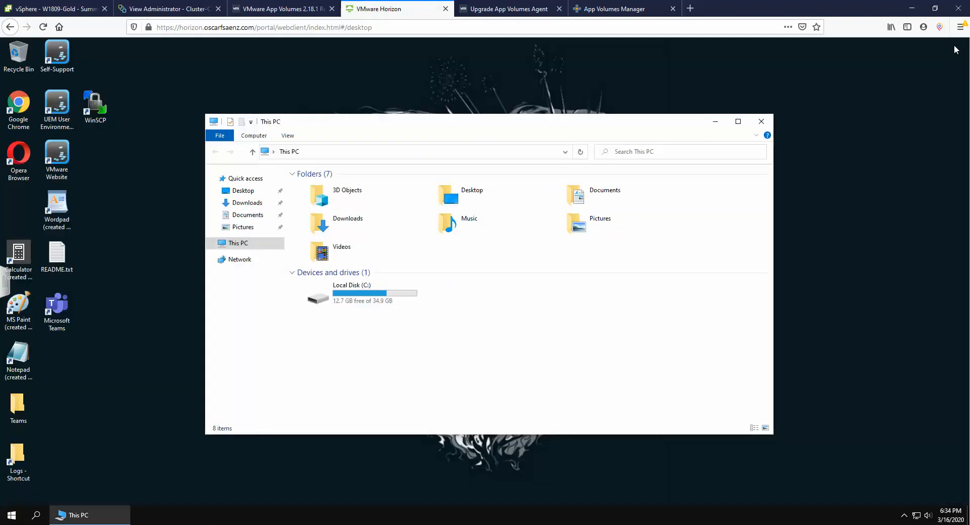
left_click(761, 121)
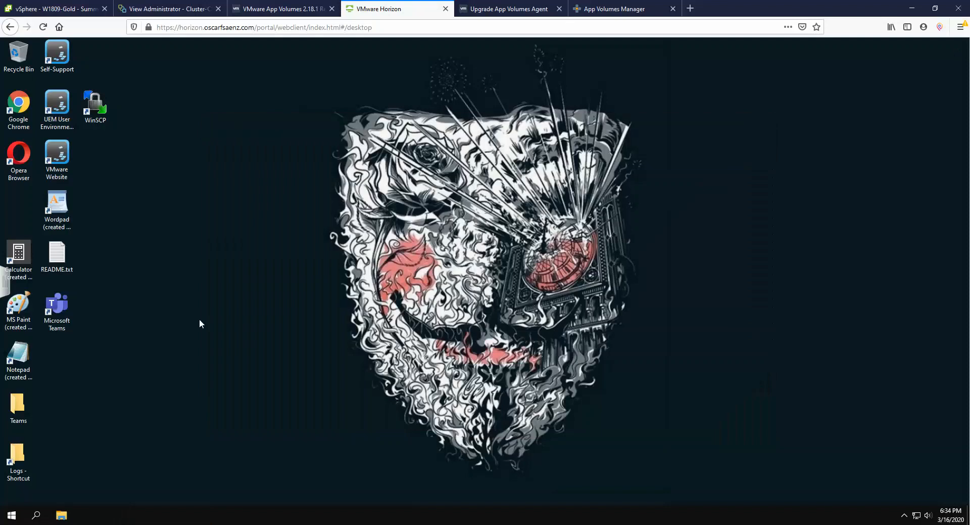
Sign out of the remote desktop from the Start menu's user account options.
left_click(11, 513)
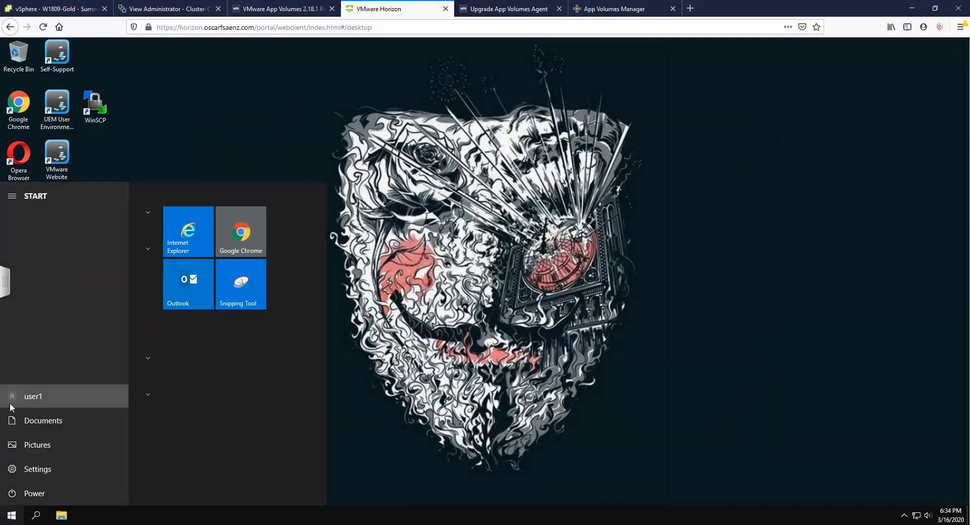
left_click(15, 396)
left_click(15, 398)
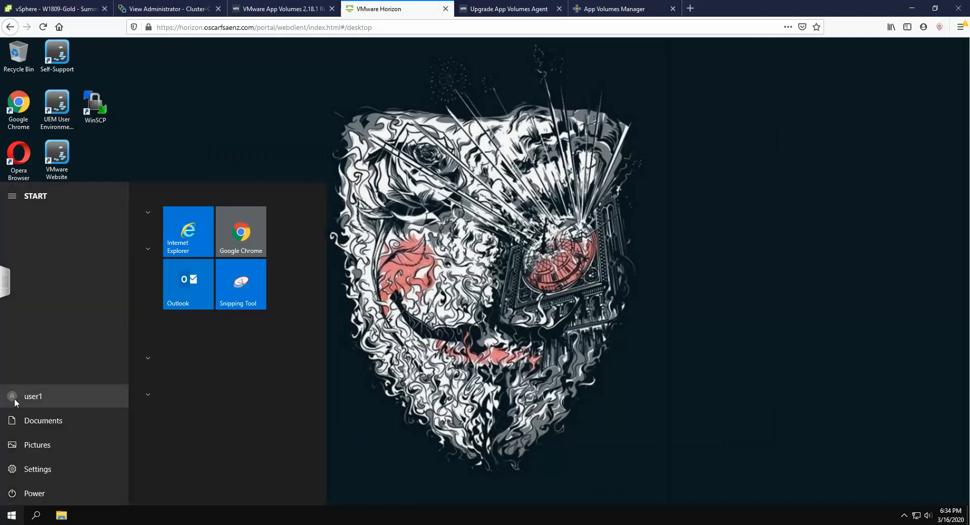
left_click(15, 397)
left_click(28, 372)
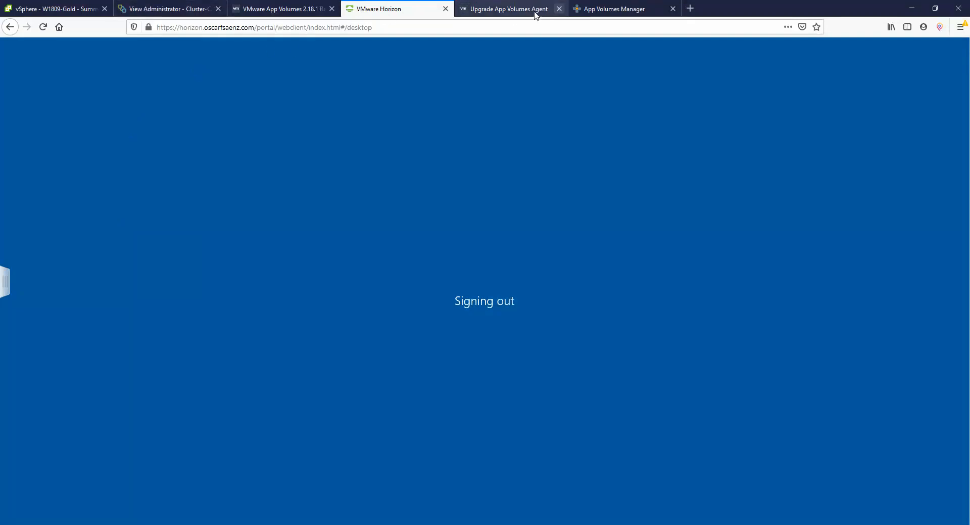
left_click(501, 11)
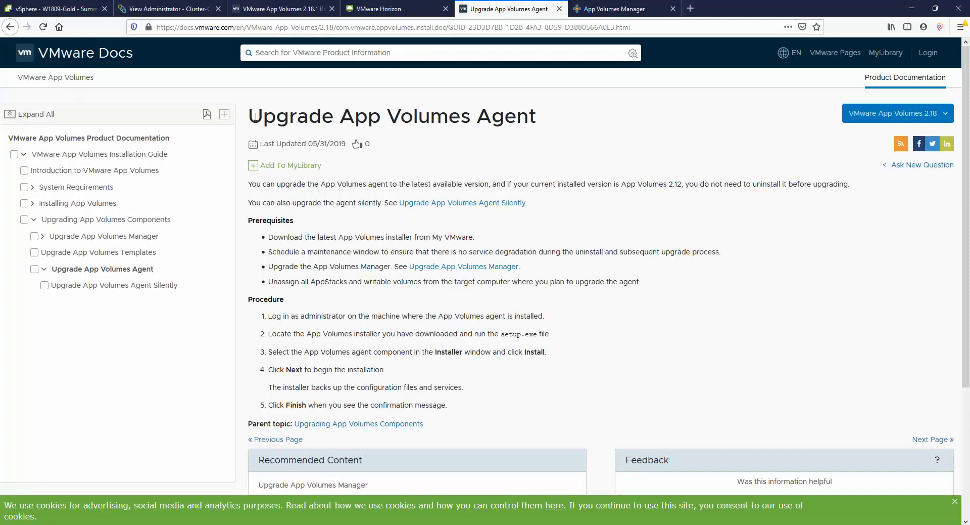
left_click_drag(256, 116, 559, 126)
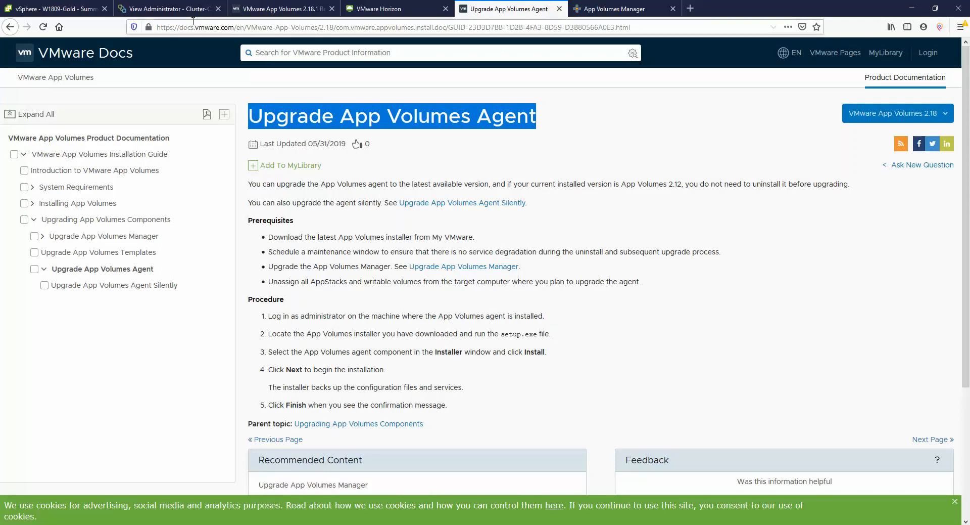
left_click(166, 8)
Launch the browser-based console for W1809-Gold, sign in to Windows and open This PC.
left_click(88, 11)
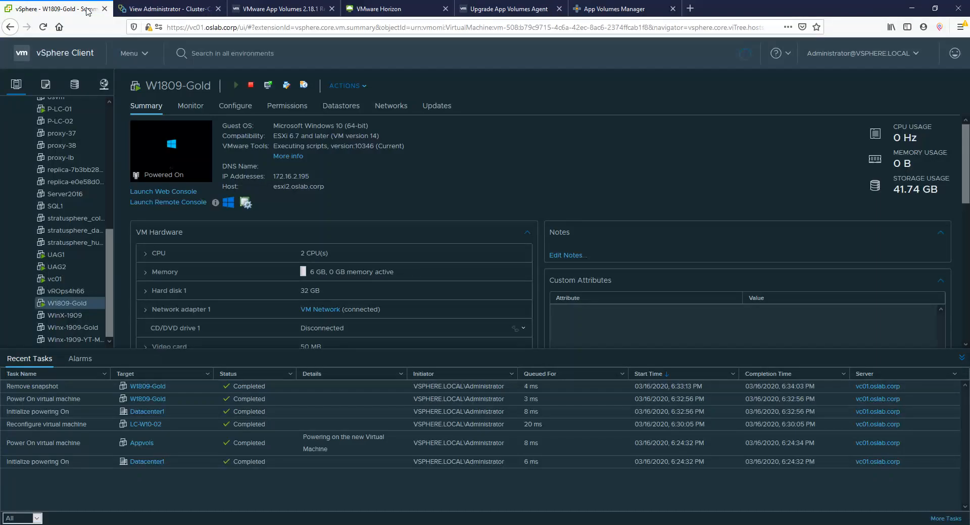
left_click(178, 192)
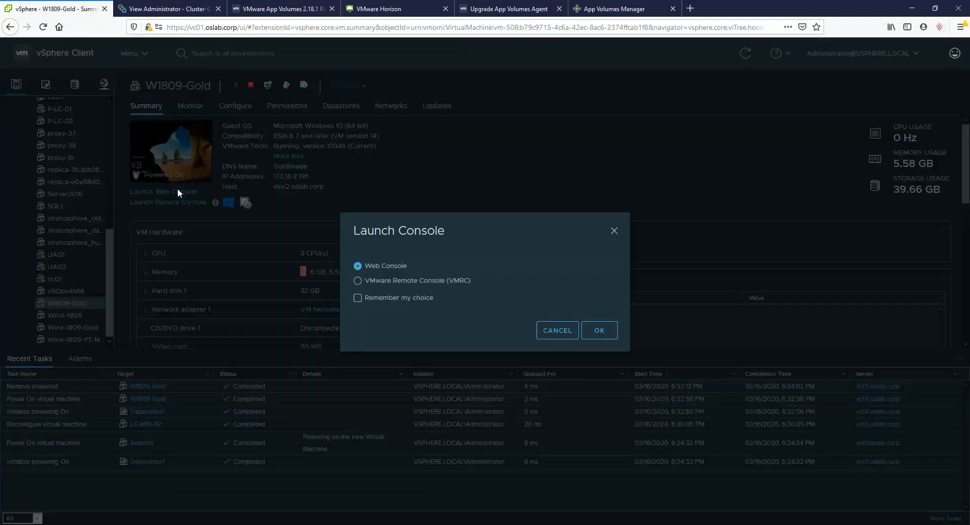
left_click(600, 330)
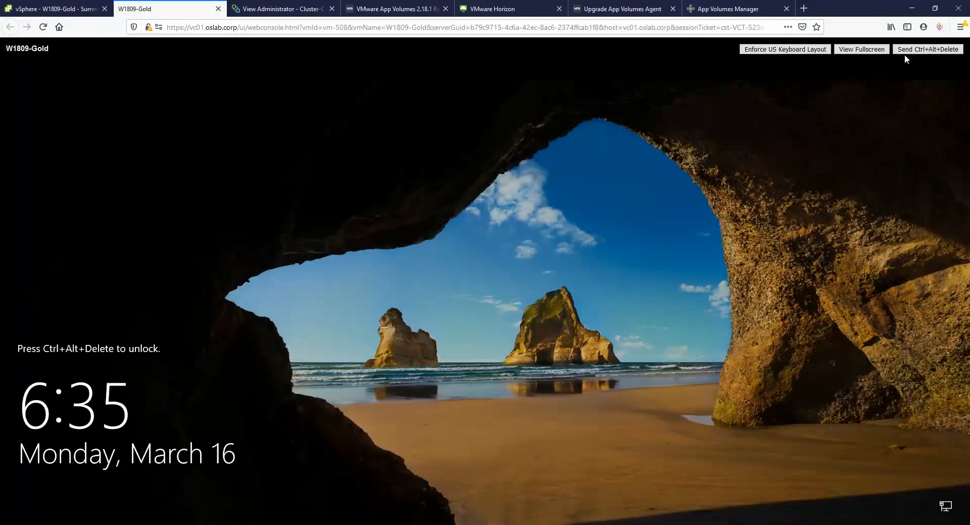
left_click(905, 51)
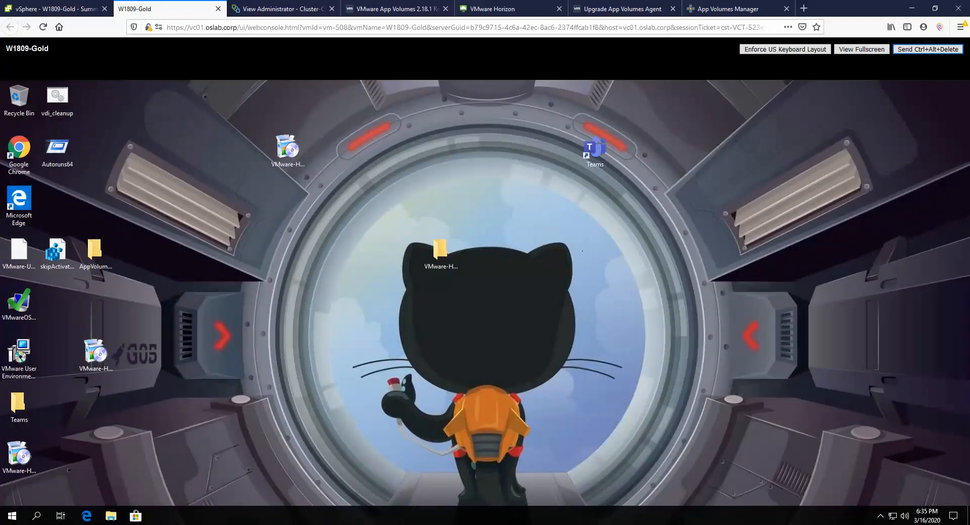
left_click(110, 512)
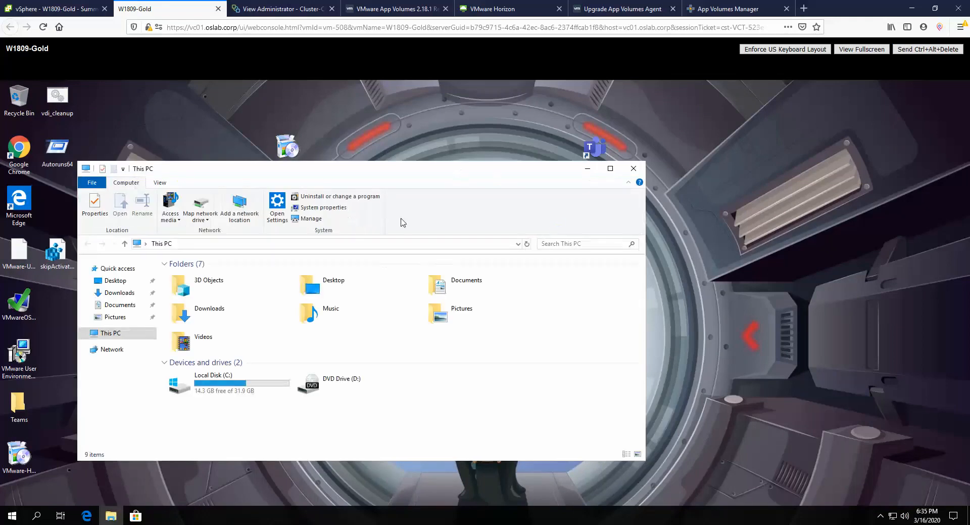
Point File Explorer at the \\ad\u$ network share after a first try with \\ad1.
left_click(348, 246)
type("\\\\")
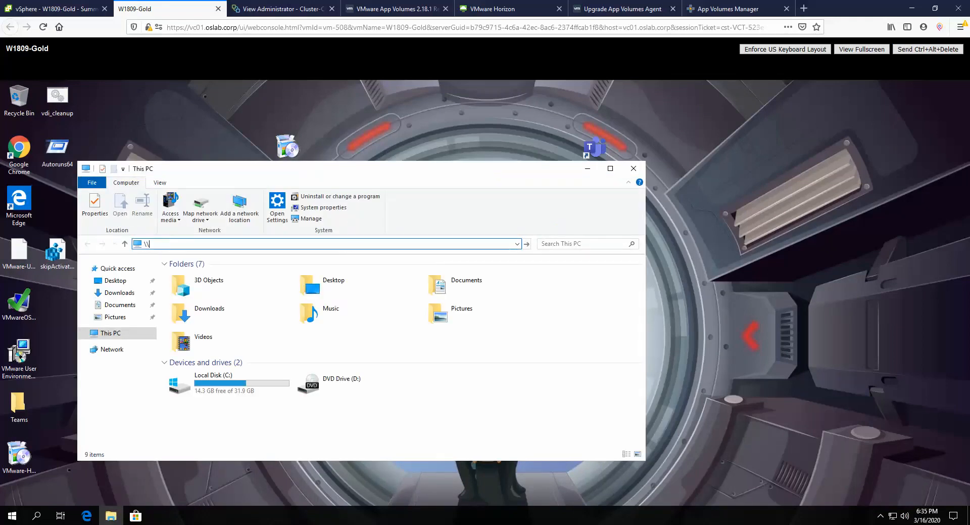
type("ad1")
key("Return")
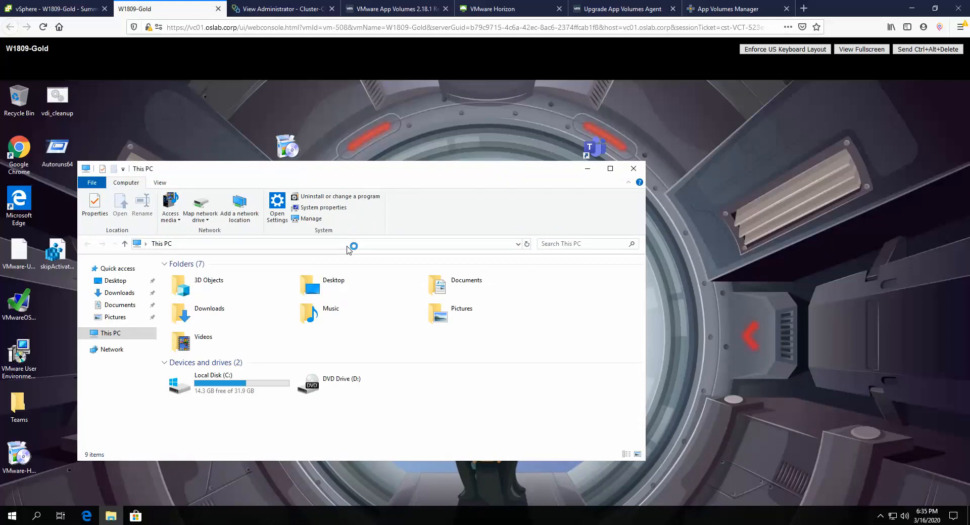
left_click(348, 245)
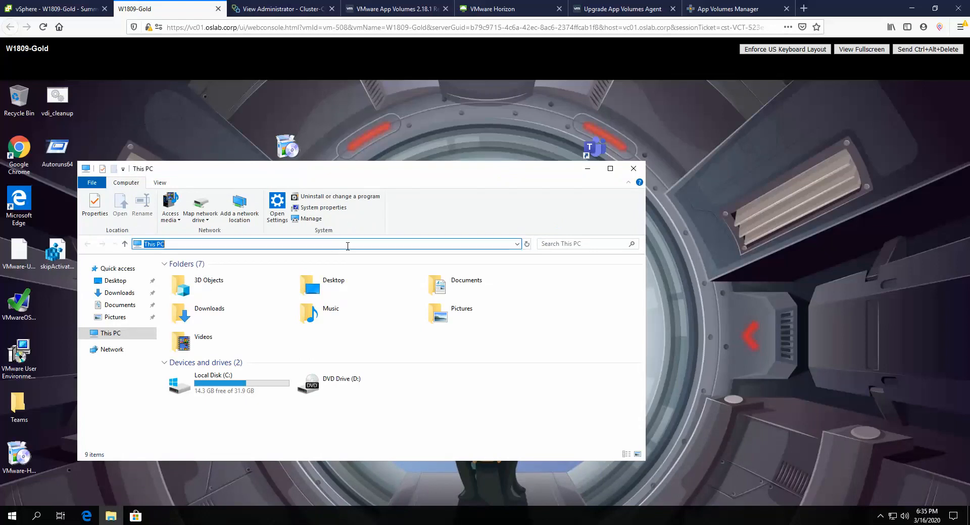
type("\\\\ad\\")
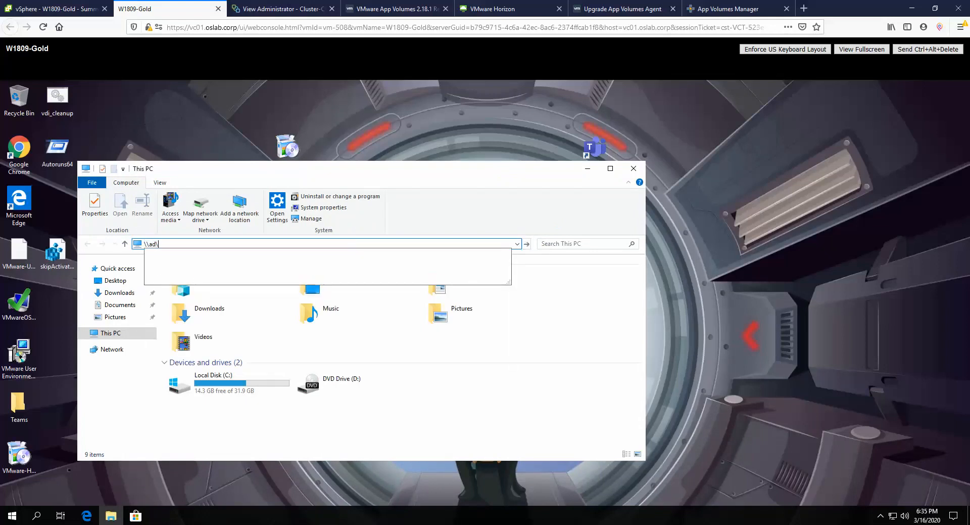
type("u$")
key("ctrl+a")
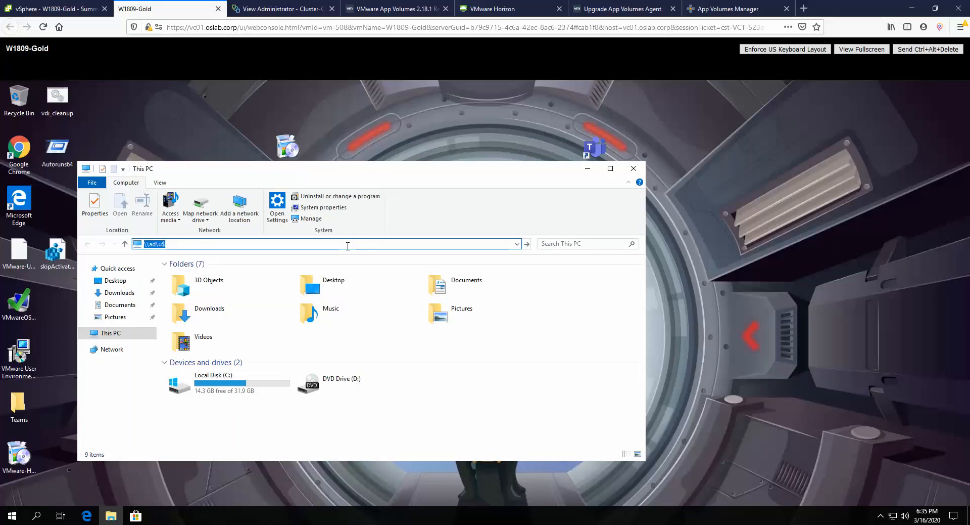
key("Return")
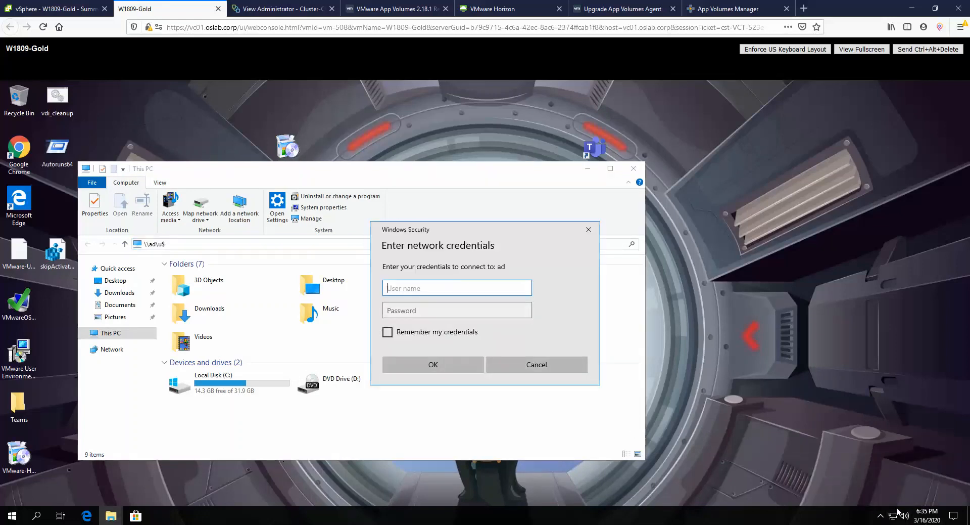
Lower the VM's speaker volume to 28.
left_click(903, 514)
left_click(903, 514)
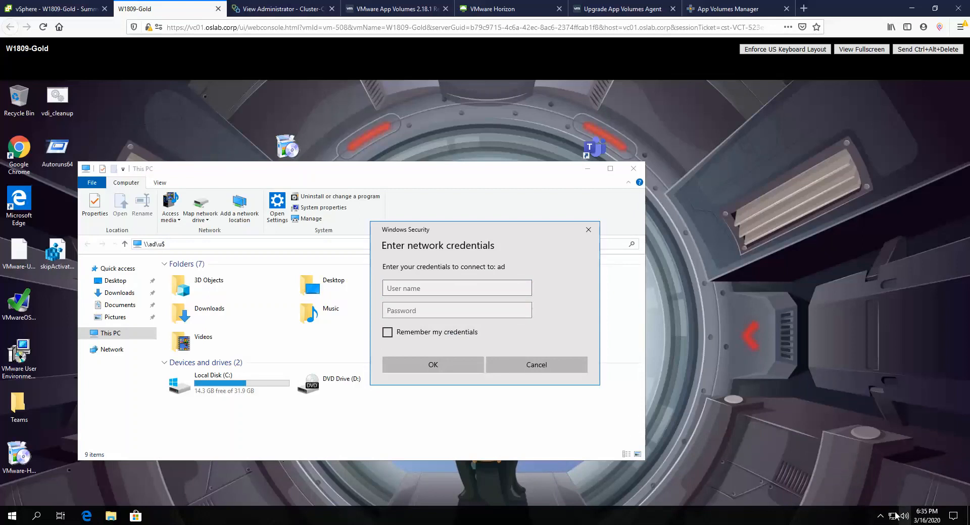
left_click(904, 515)
left_click(855, 492)
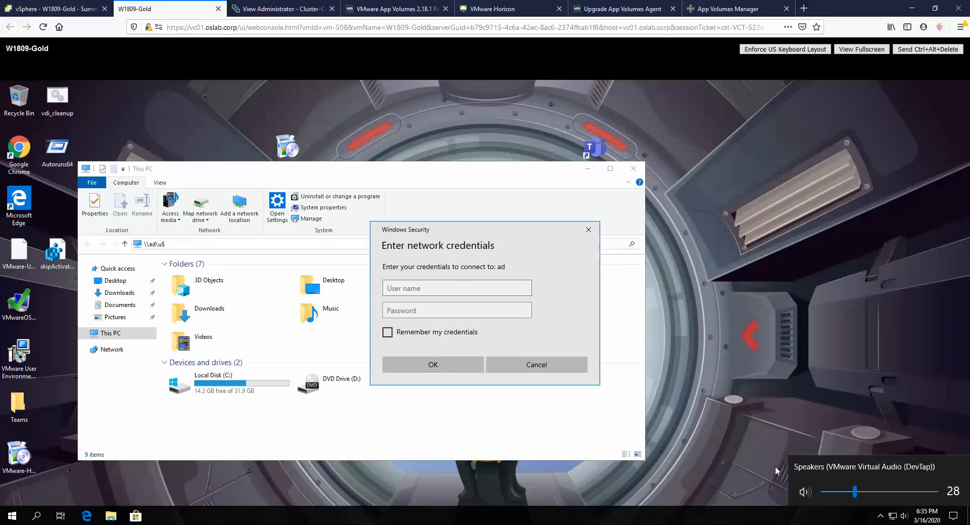
Enter the network user name and password for the share and submit them.
left_click(487, 288)
type("oslab\\osaenz")
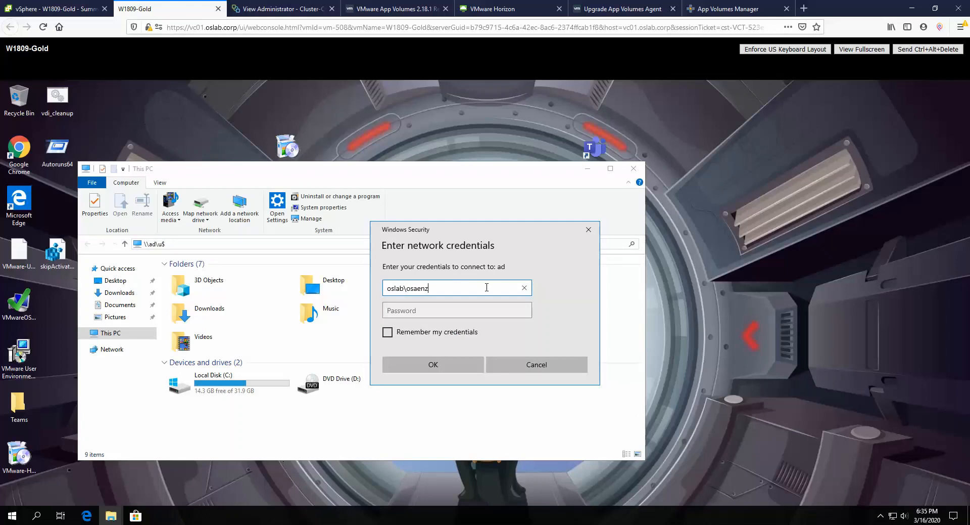
key("Tab")
type("••")
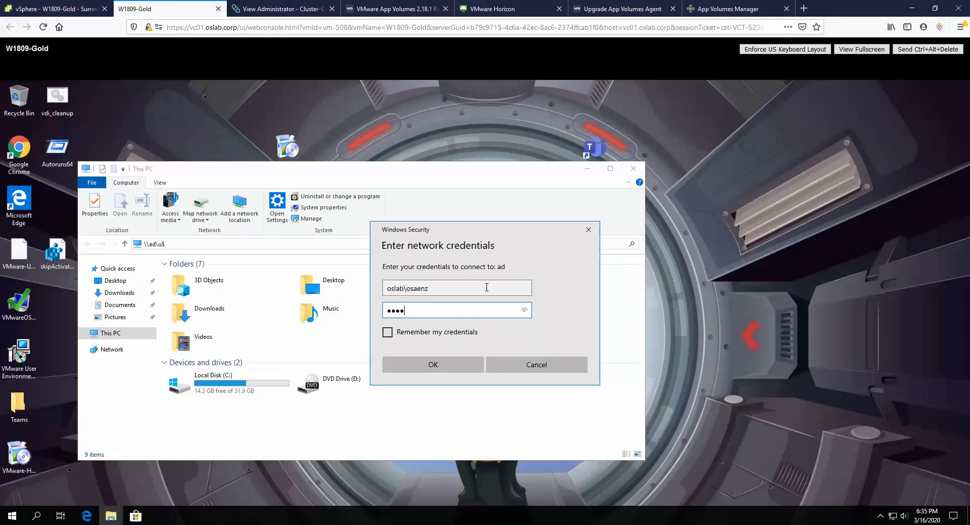
key("Return")
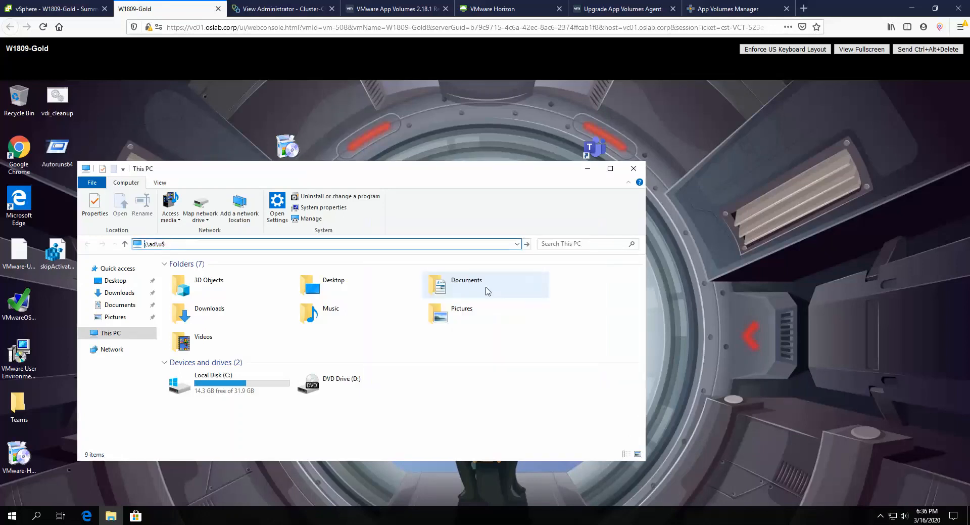
Copy VMware_AppVolumes_v2181 from the AppVolumes2.7 folder to the desktop and close Explorer.
double_click(210, 291)
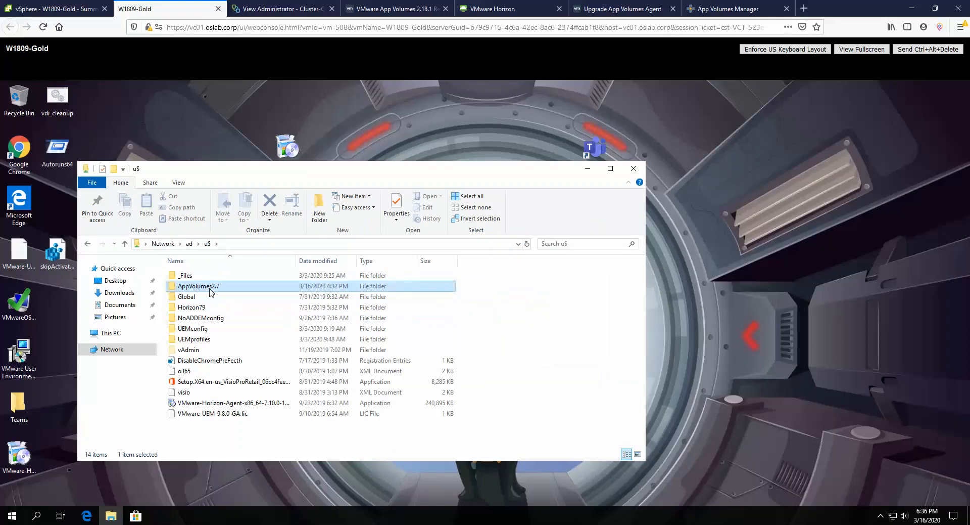
left_click(198, 331)
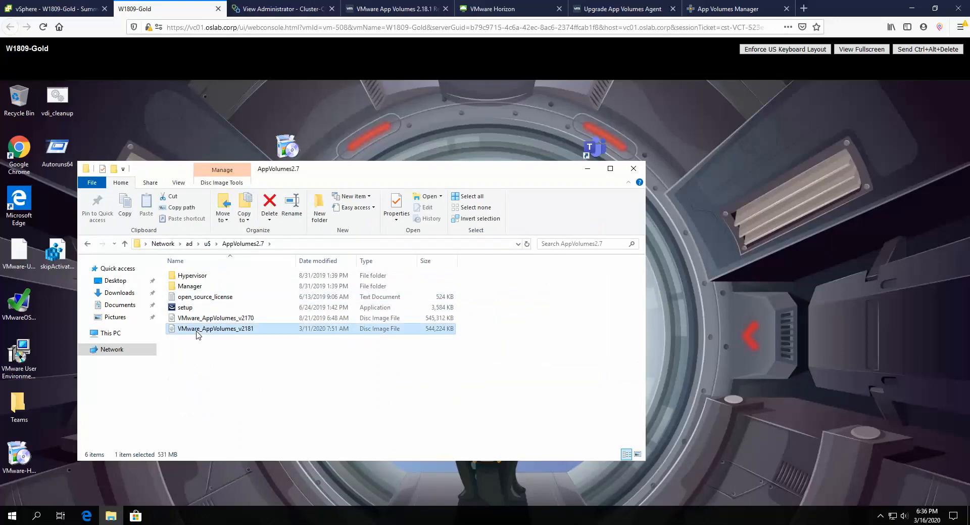
right_click(266, 119)
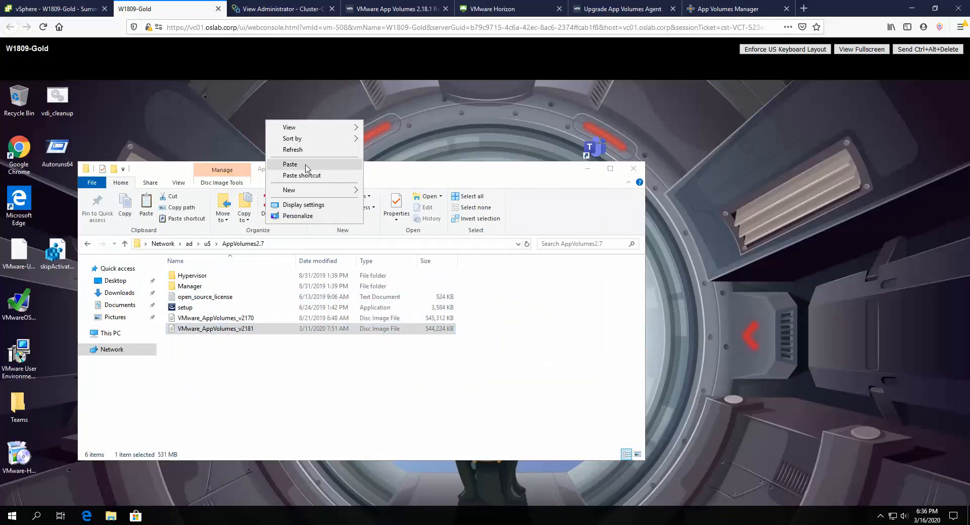
left_click(290, 164)
left_click(633, 168)
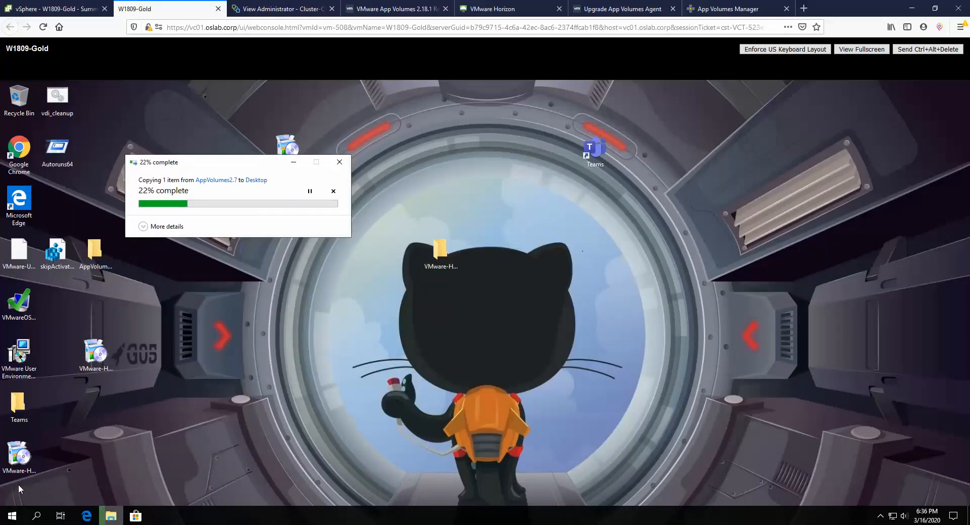
Scroll through the Start menu, close it, and select the copied VMware_AppVolumes disc image.
left_click(12, 516)
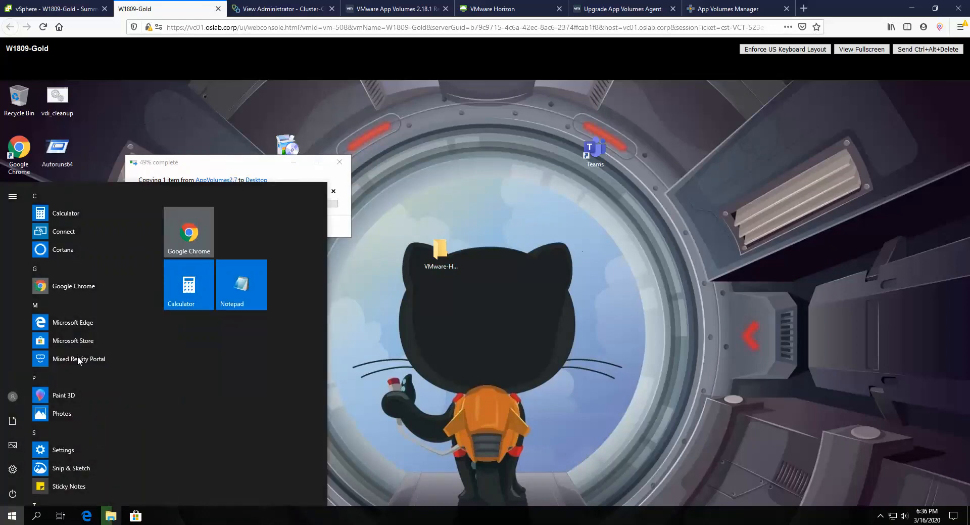
scroll(80, 360, "down", 5)
scroll(86, 374, "up", 5)
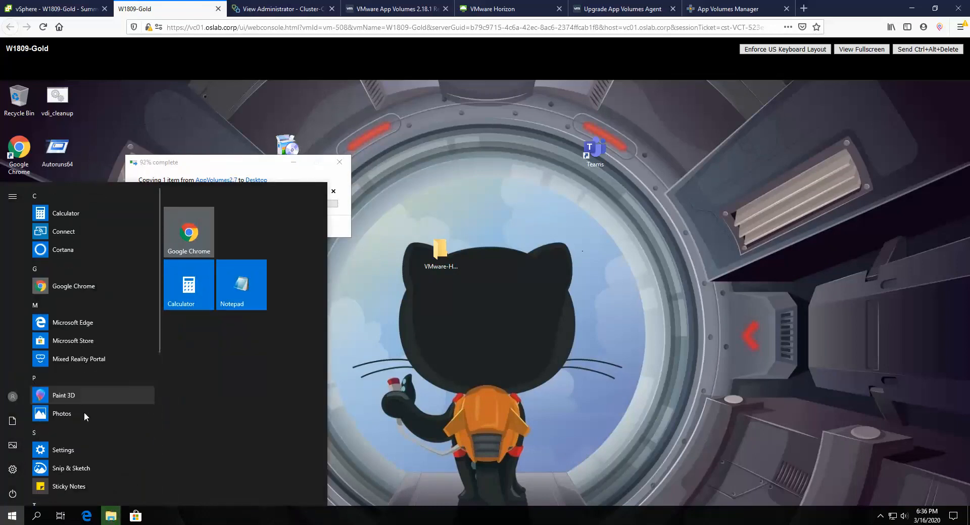
scroll(84, 409, "down", 5)
left_click(569, 332)
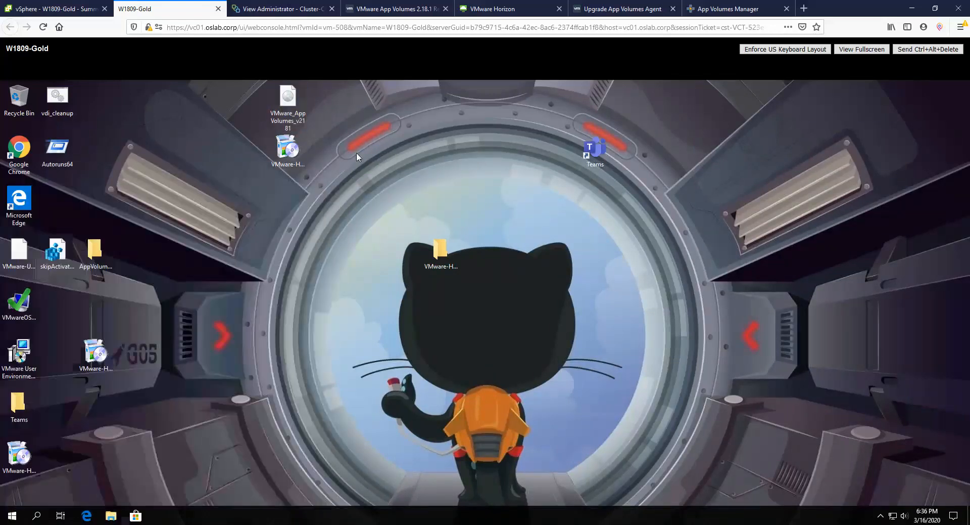
left_click(293, 108)
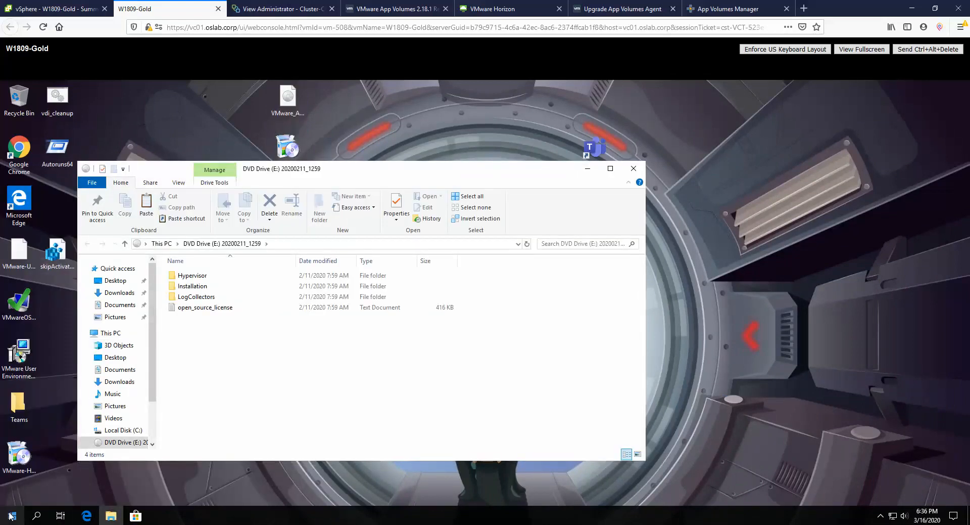
Check the pending updates under Settings > Update & Security > Windows Update, then minimize Settings.
left_click(11, 515)
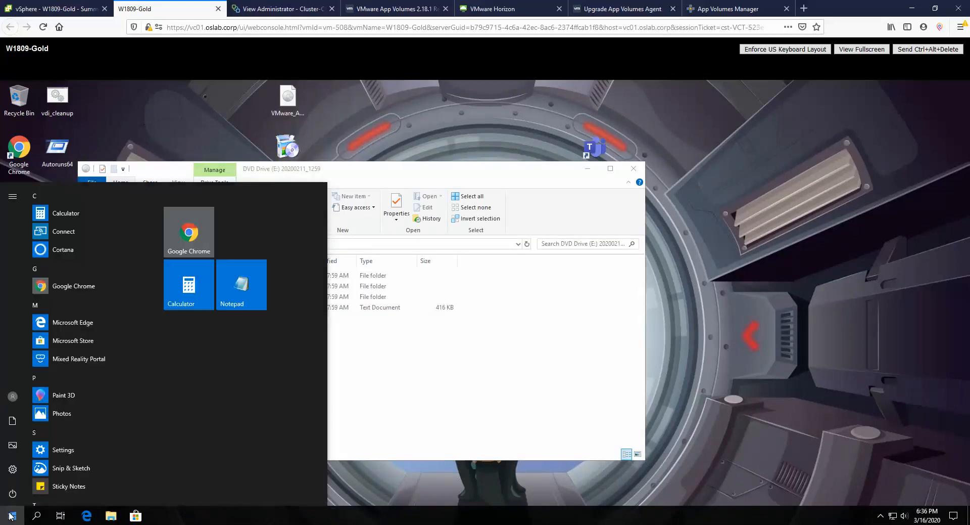
left_click(12, 470)
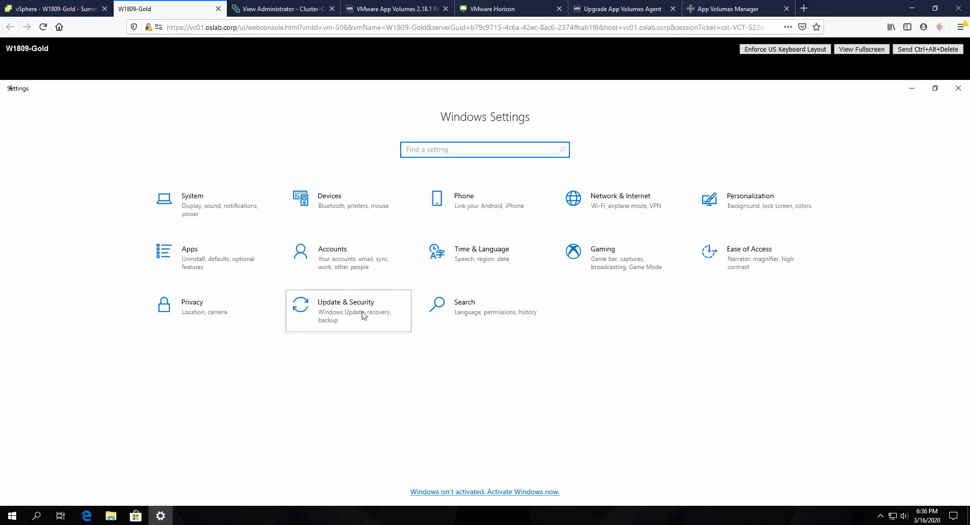
left_click(363, 314)
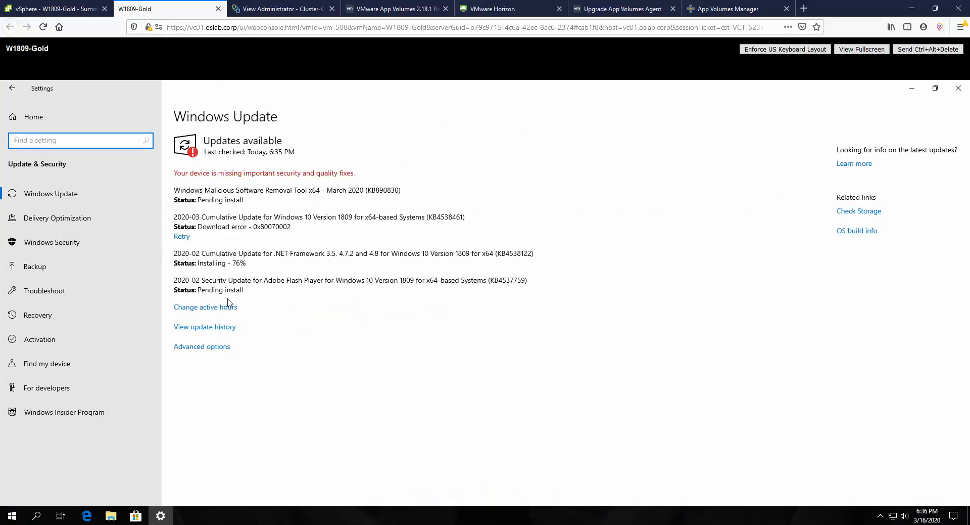
left_click(183, 237)
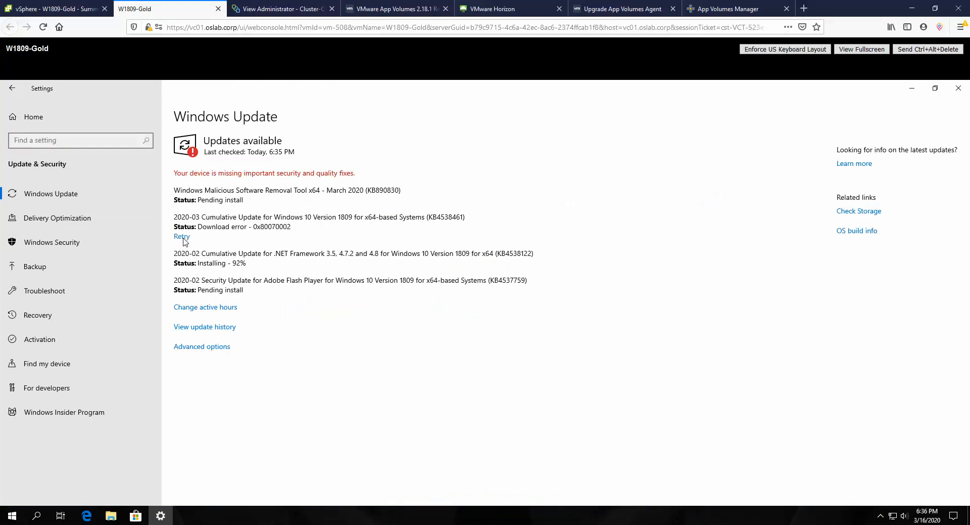
left_click(912, 88)
Run App Volumes setup from the DVD's Installation folder, accept the licence, and start the agent upgrade.
double_click(211, 286)
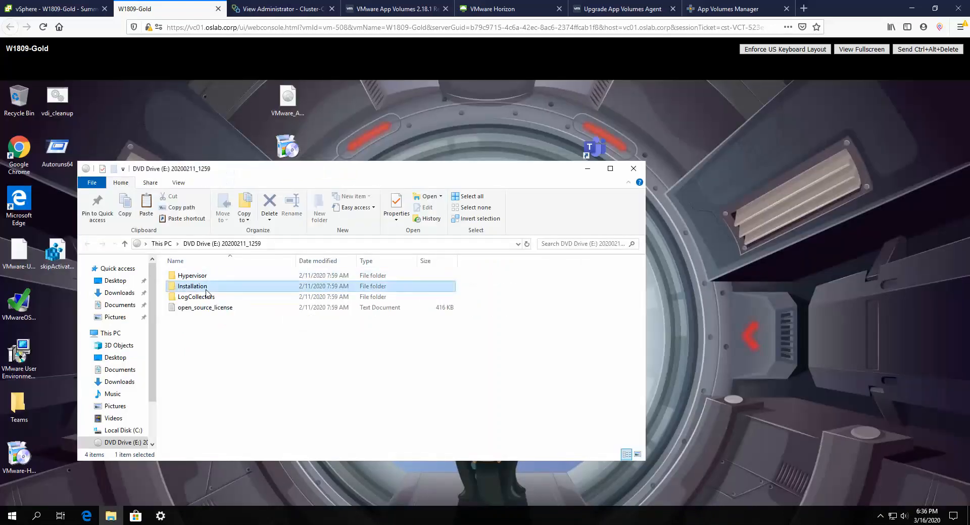
double_click(185, 328)
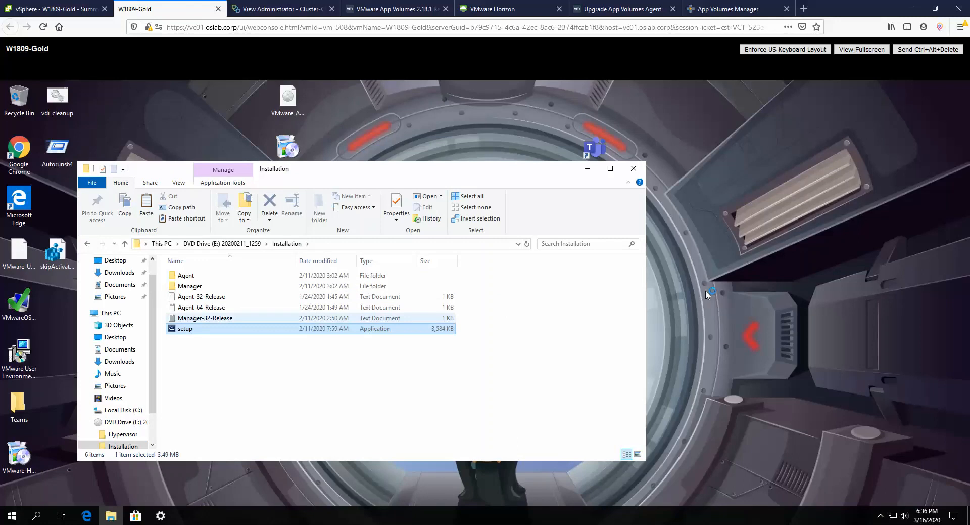
left_click(633, 168)
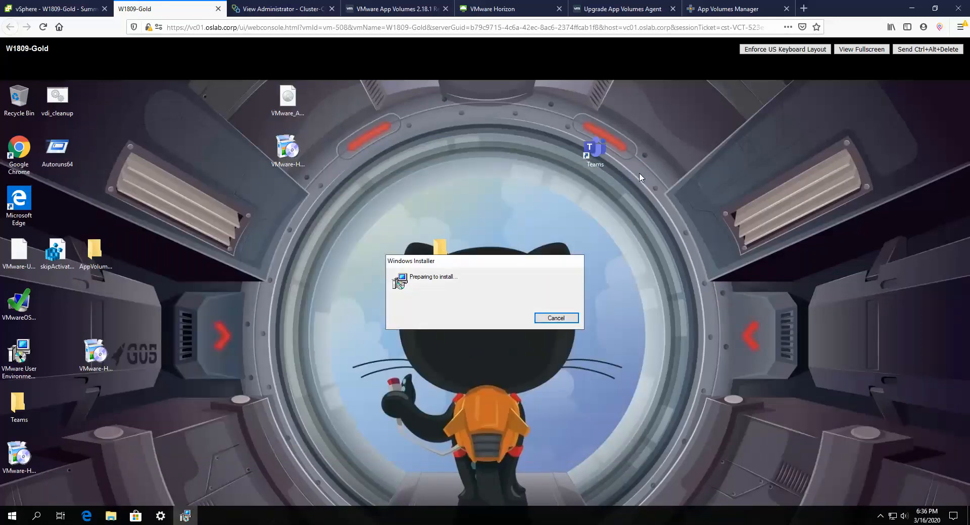
left_click(549, 379)
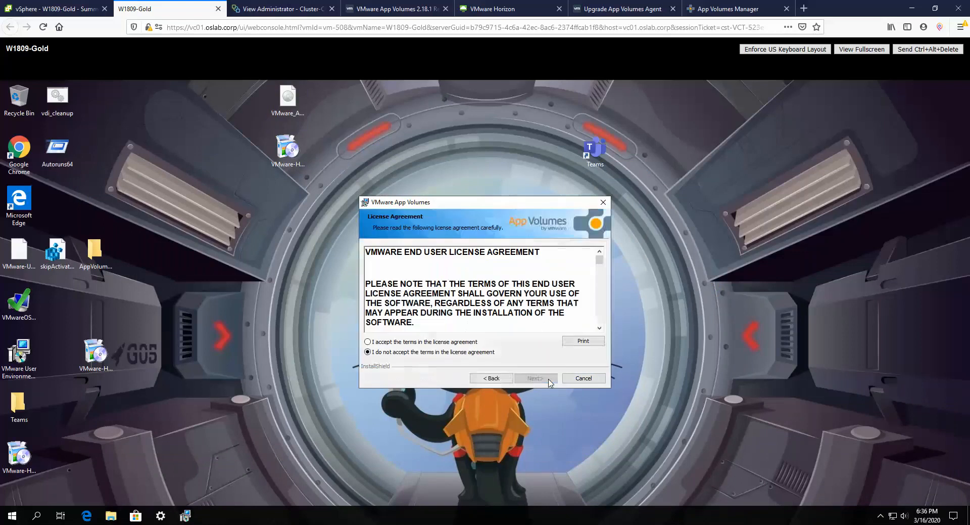
left_click(468, 344)
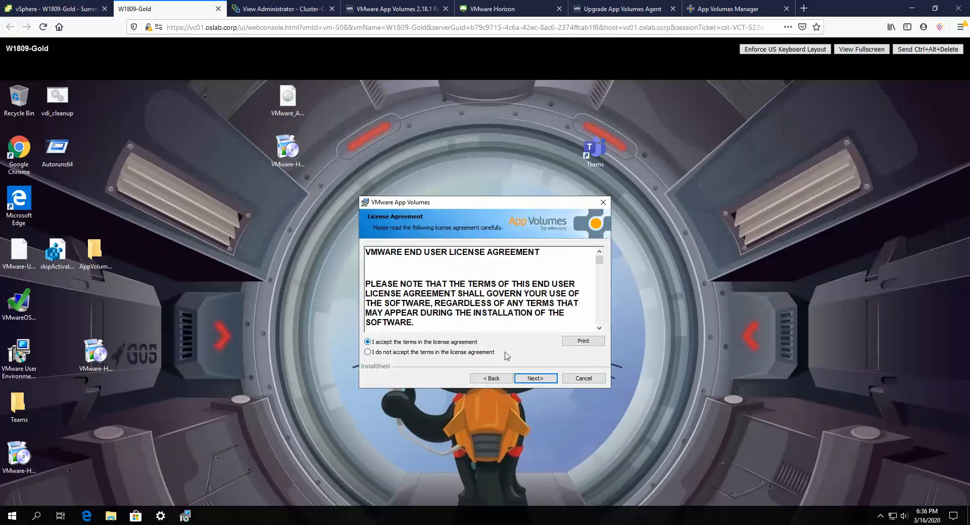
left_click(531, 378)
left_click(532, 378)
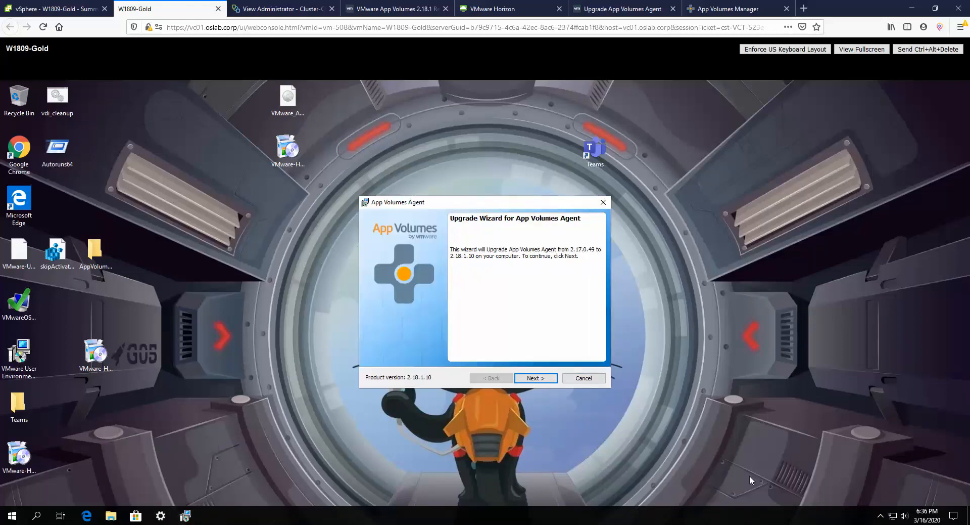
left_click(534, 380)
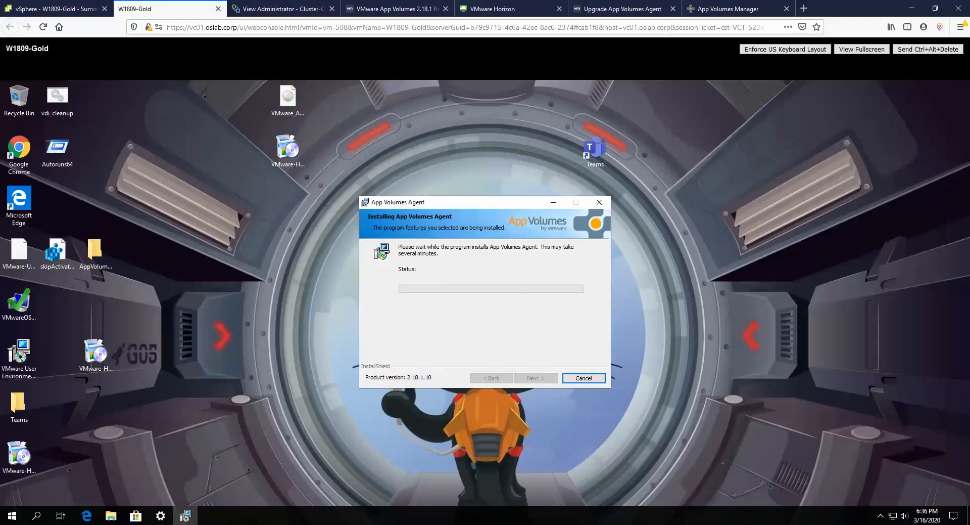
Confirm the installer message and finish the App Volumes Agent 2.18.1.10 wizard.
left_click(441, 321)
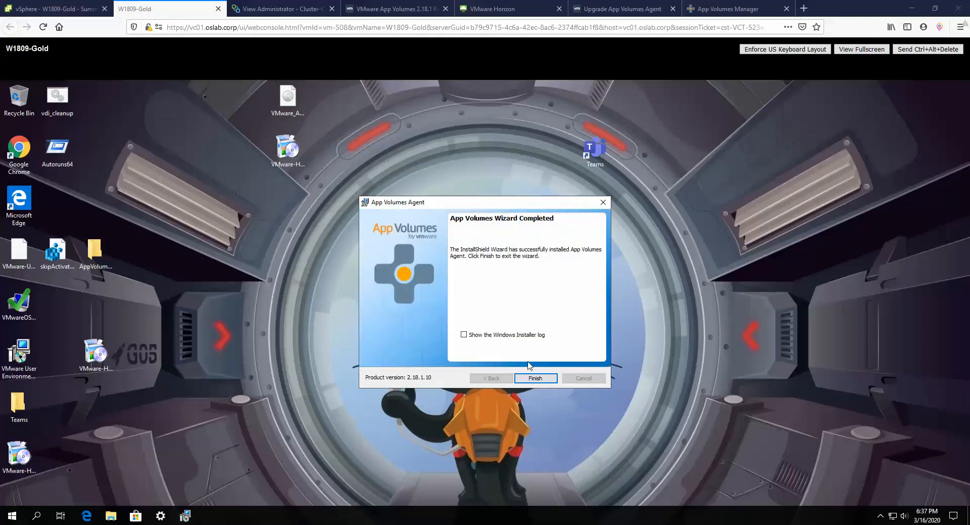
left_click(531, 377)
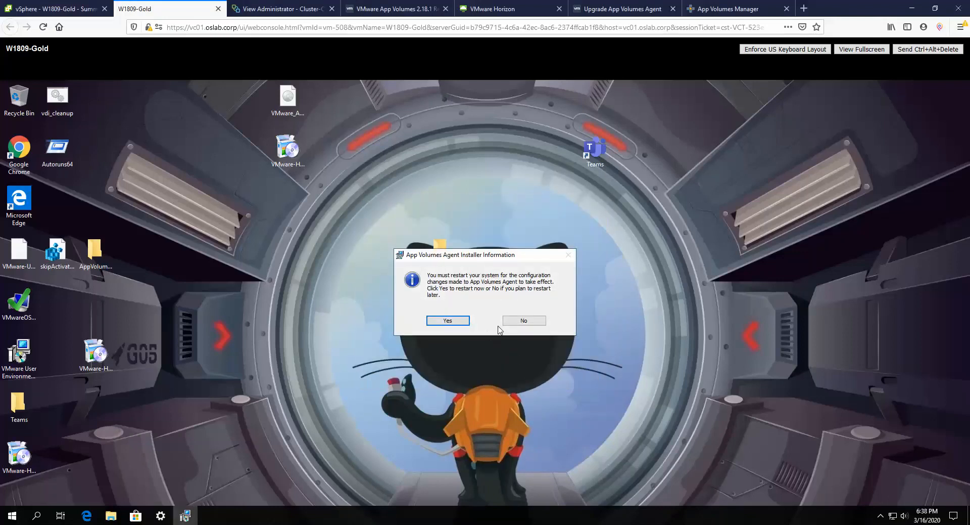
Answer the restart prompt, retry the failed cumulative update, and bring up the Windows sign-in.
left_click(512, 321)
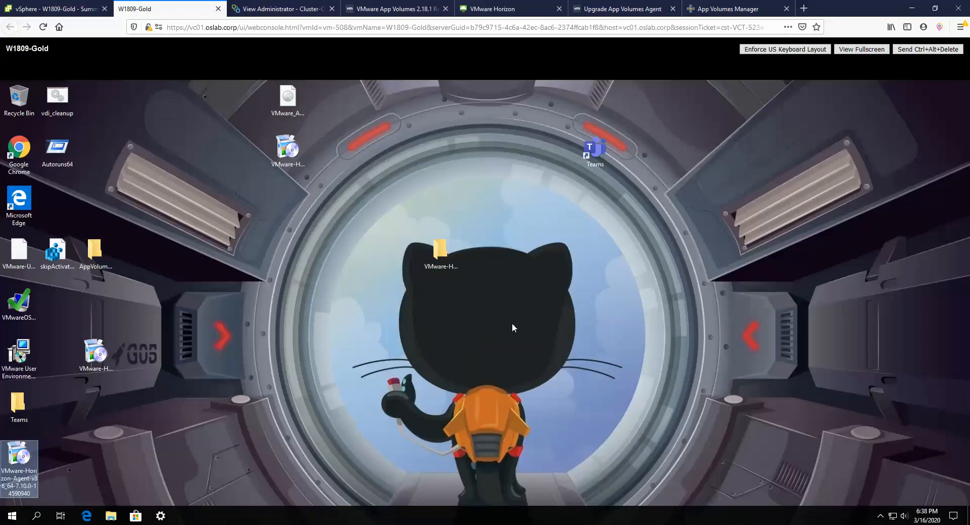
left_click(161, 516)
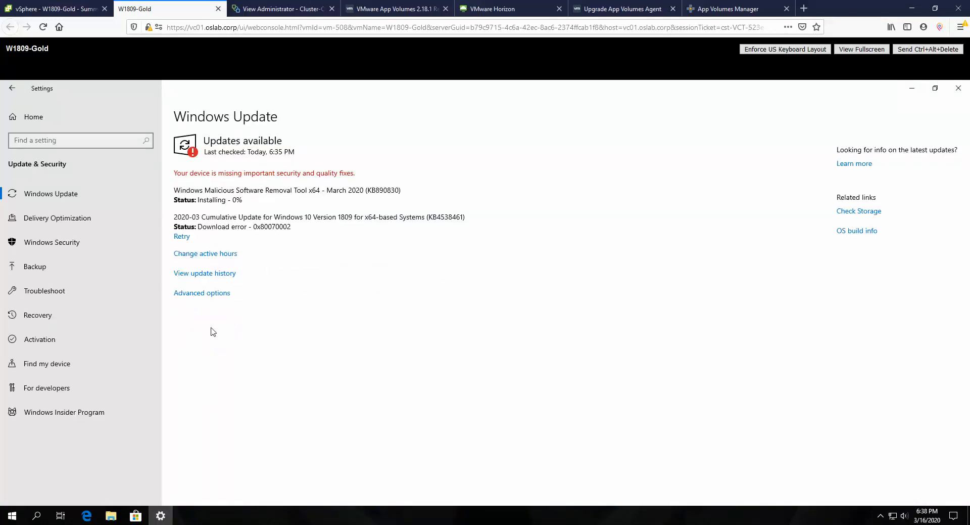
left_click(180, 238)
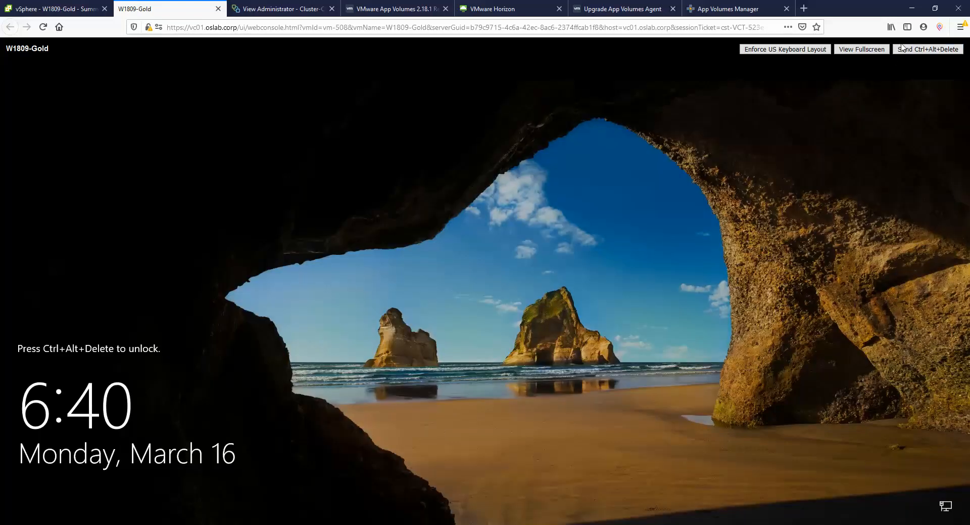
left_click(903, 49)
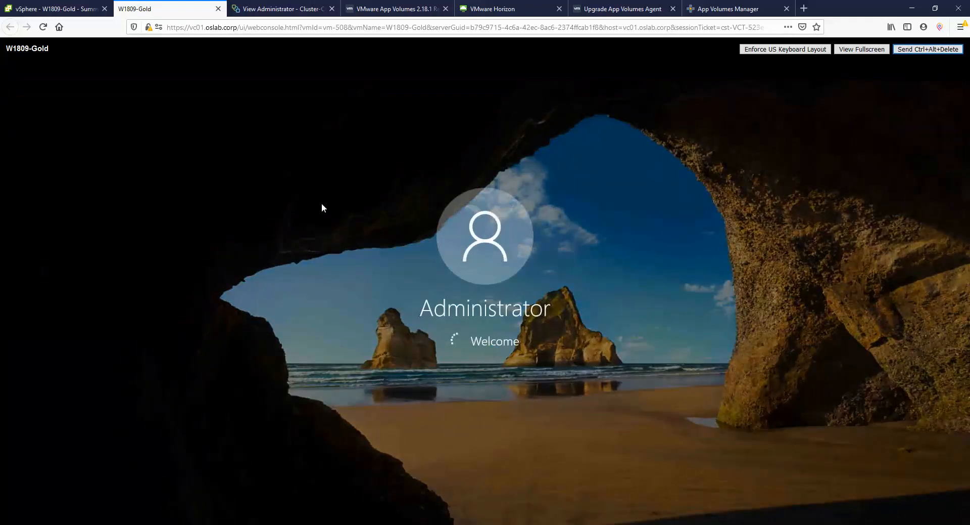
left_click(277, 15)
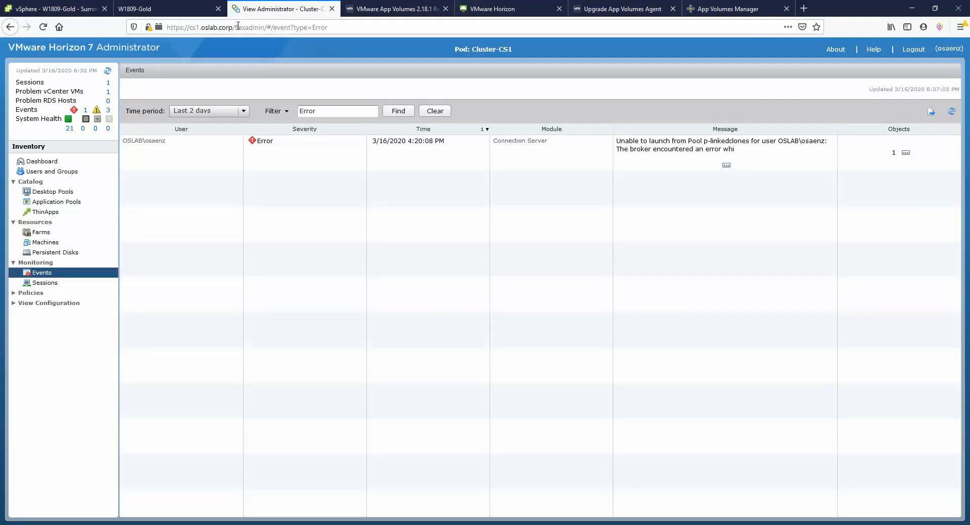
Look over Users and Groups and the P-LinkedClones pool summary, then return to W1809-Gold's console.
left_click(67, 173)
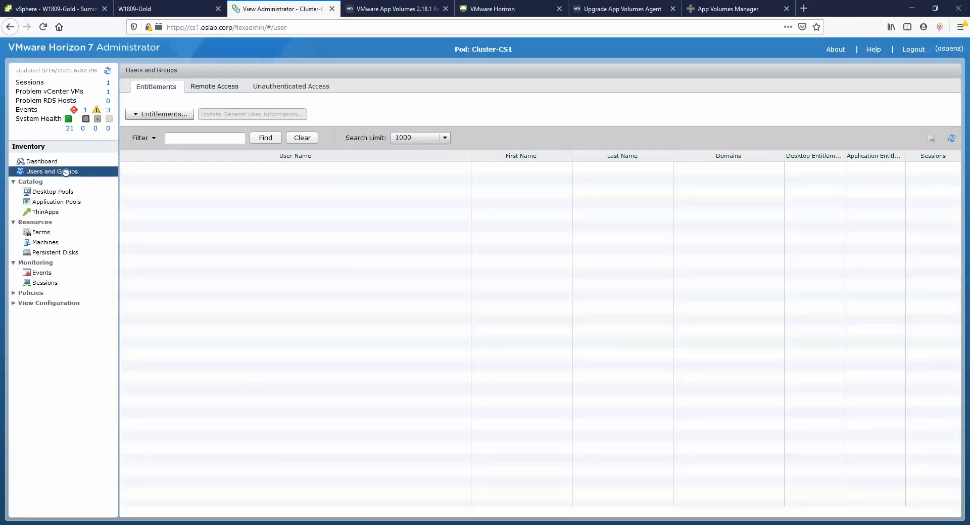
left_click(68, 192)
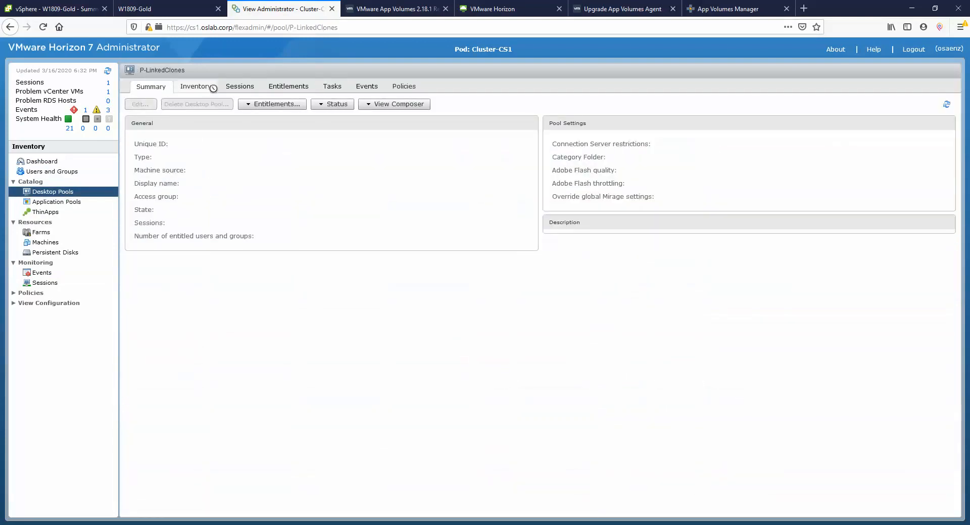
left_click(188, 8)
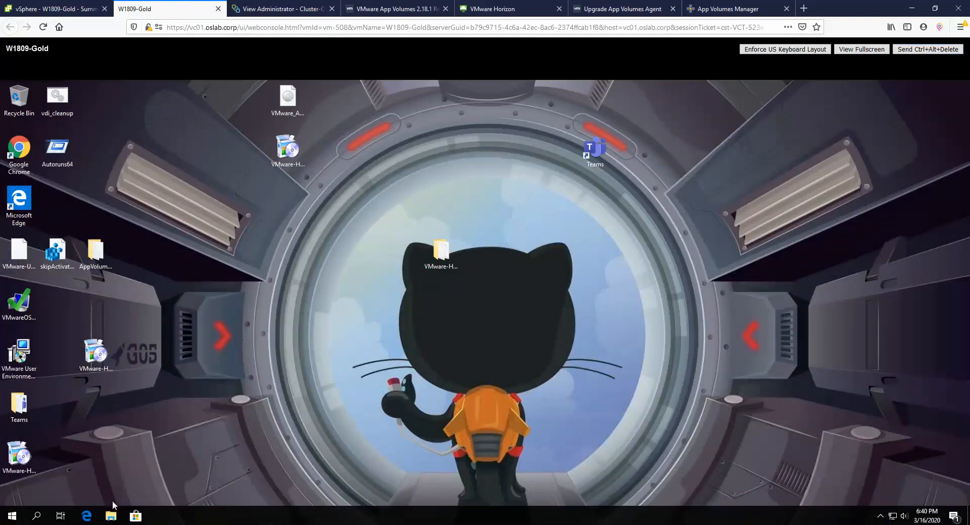
Retry the update check from Start > Settings > Windows Update on W1809-Gold.
left_click(12, 515)
left_click(13, 470)
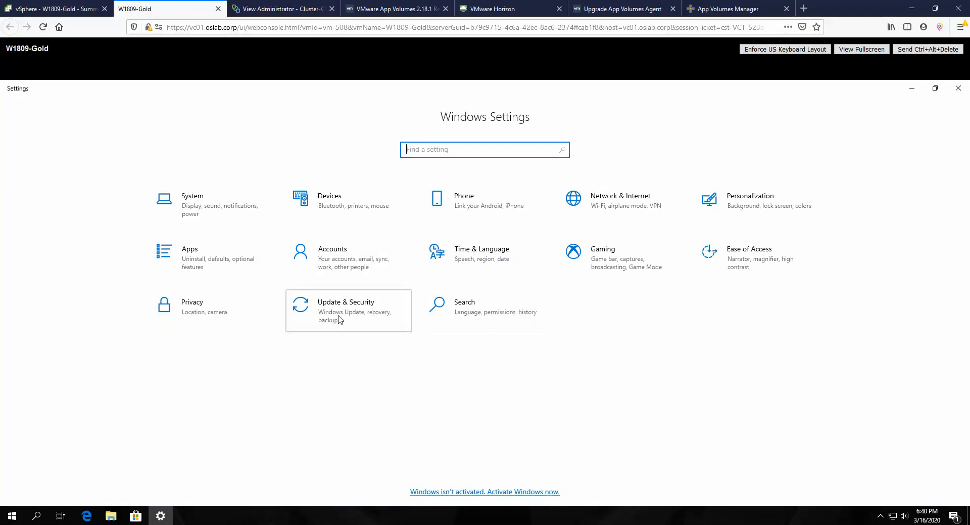
left_click(339, 320)
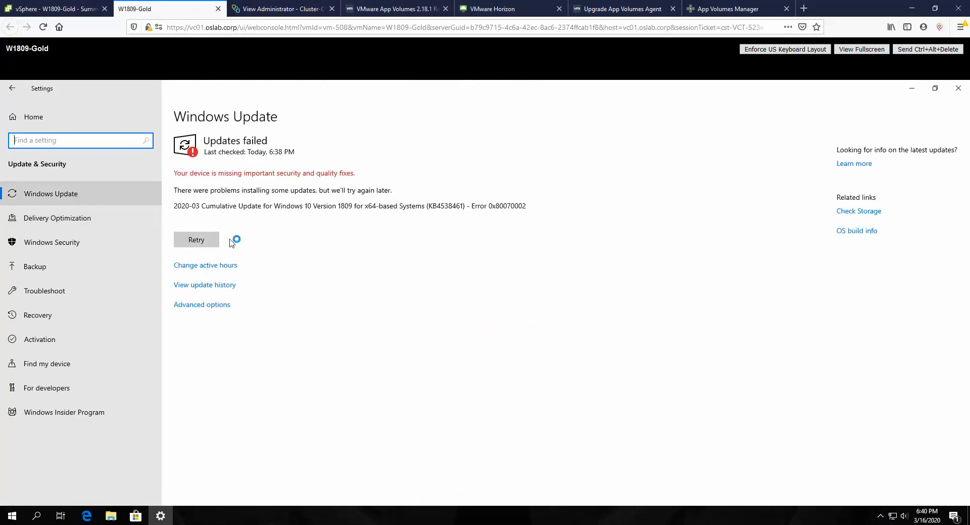
left_click(210, 241)
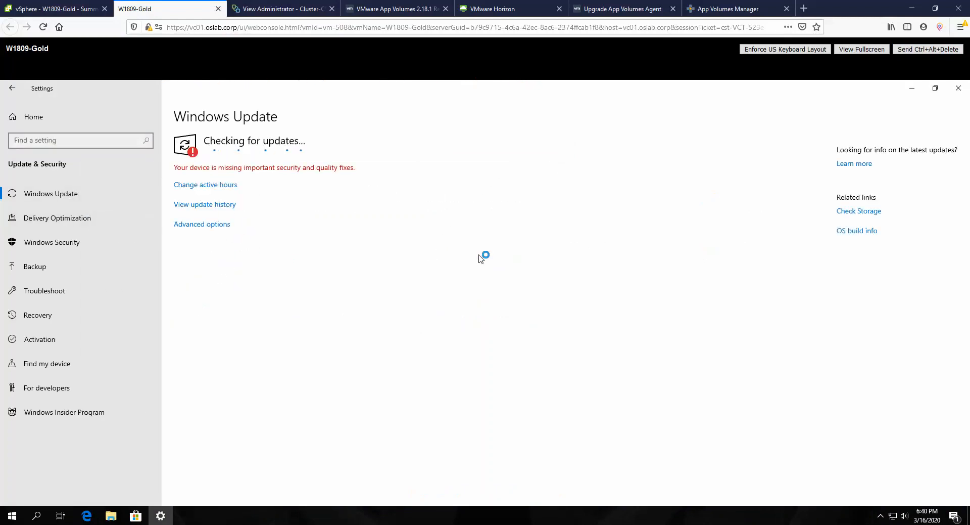
left_click(880, 516)
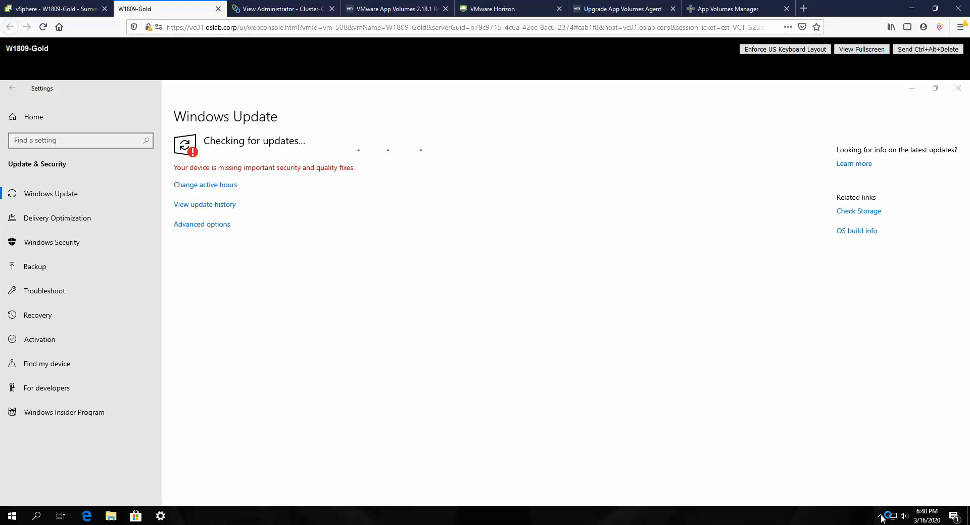
left_click(418, 397)
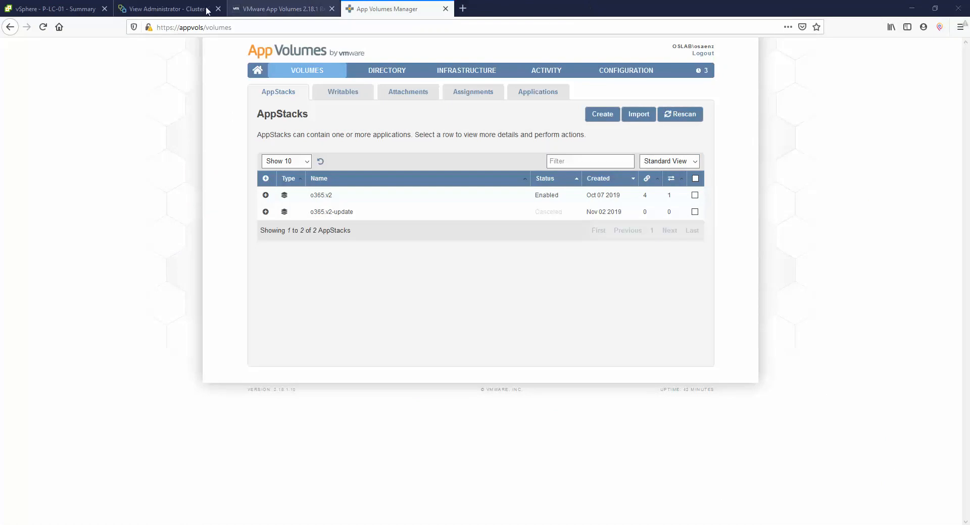
Show View Composer details for P-LC-02 and P-LC-01 (image W1809-Gold - AppVolumes-2.8.1), then open a blank tab.
left_click(180, 14)
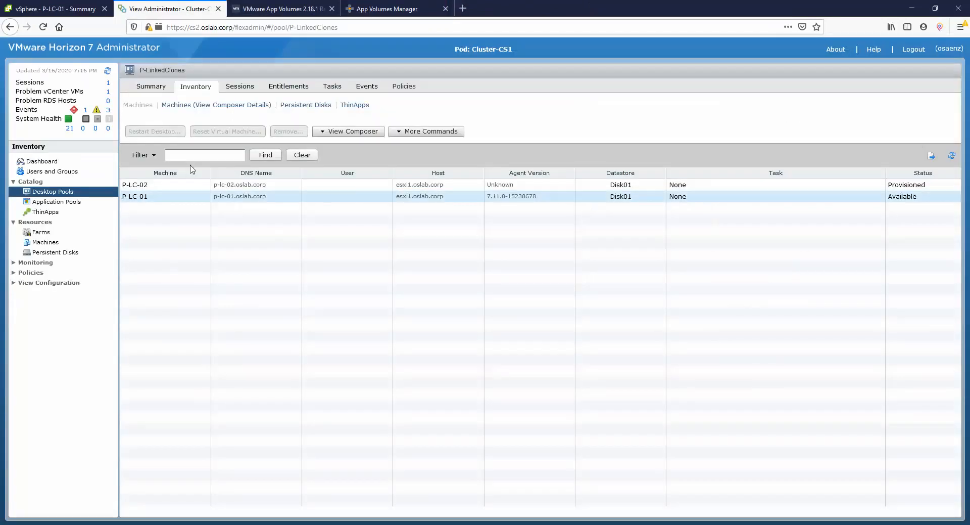
left_click(194, 105)
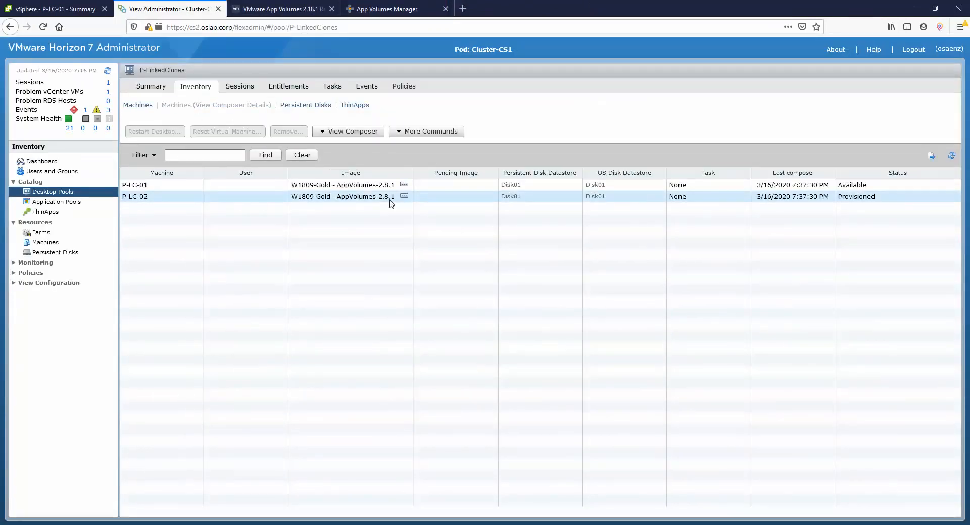
left_click(428, 203)
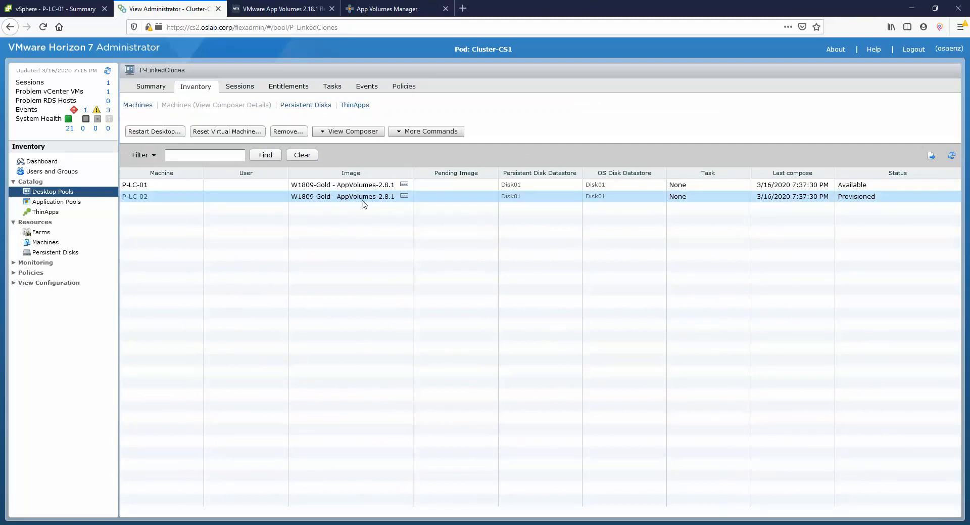
left_click(377, 191, "shift")
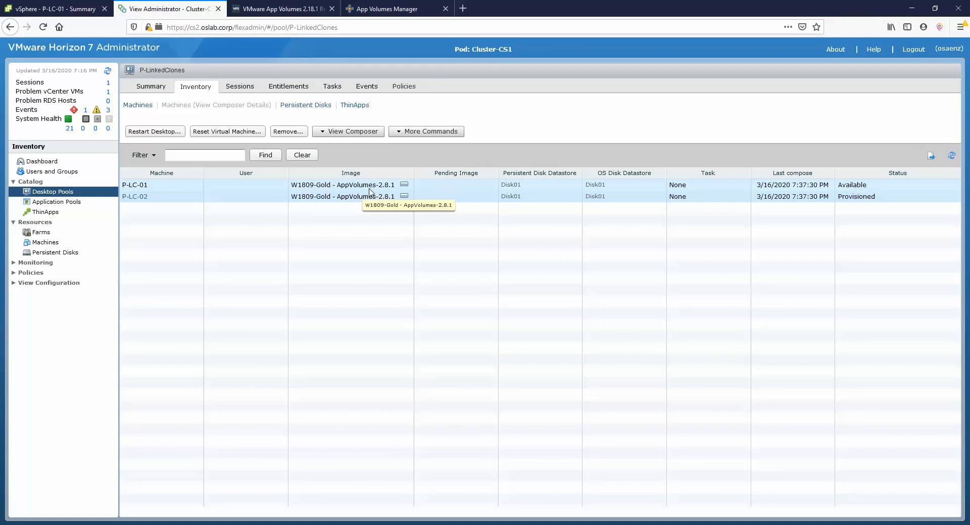
left_click(462, 8)
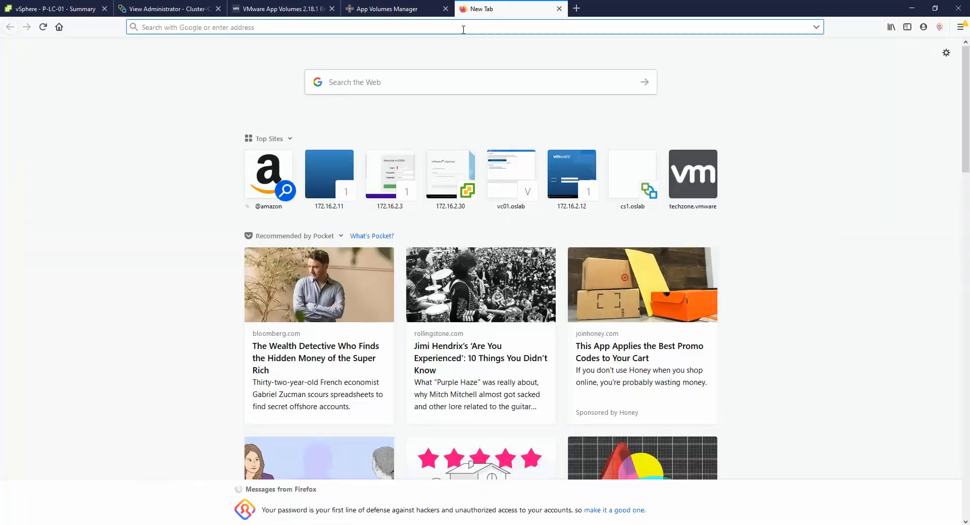
Connect to horizon.oscarfsaenz.com through HTML Access and log in with the user's credentials.
type("horizon.oscarfsaenz.com/")
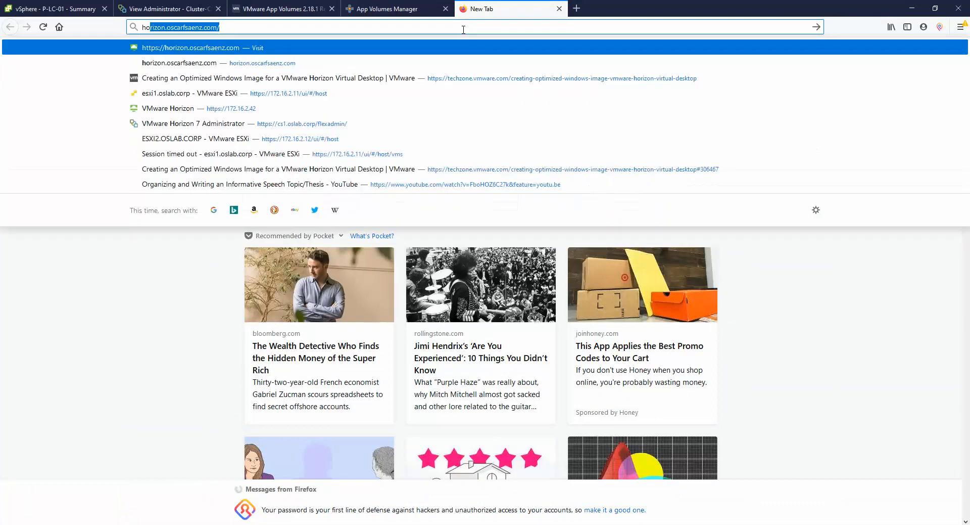
key("Return")
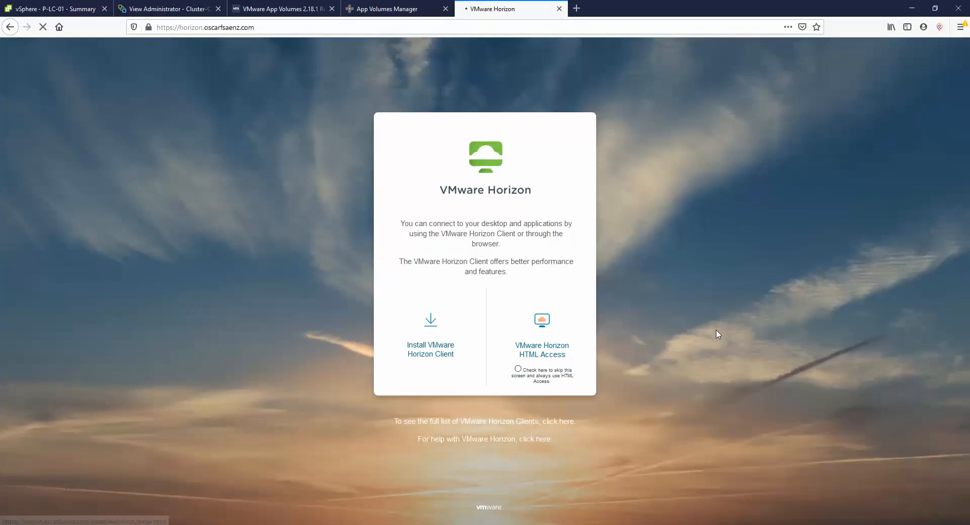
left_click(550, 351)
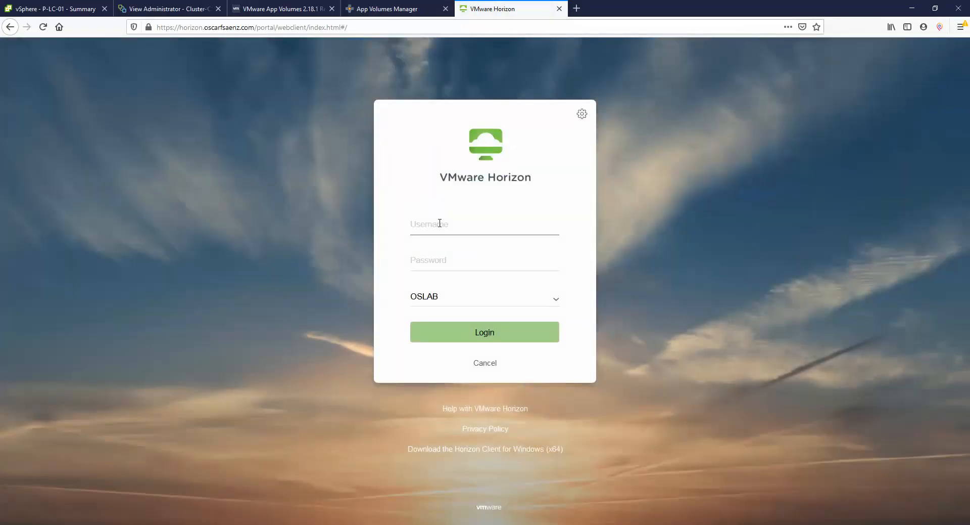
type("user1")
key("Tab")
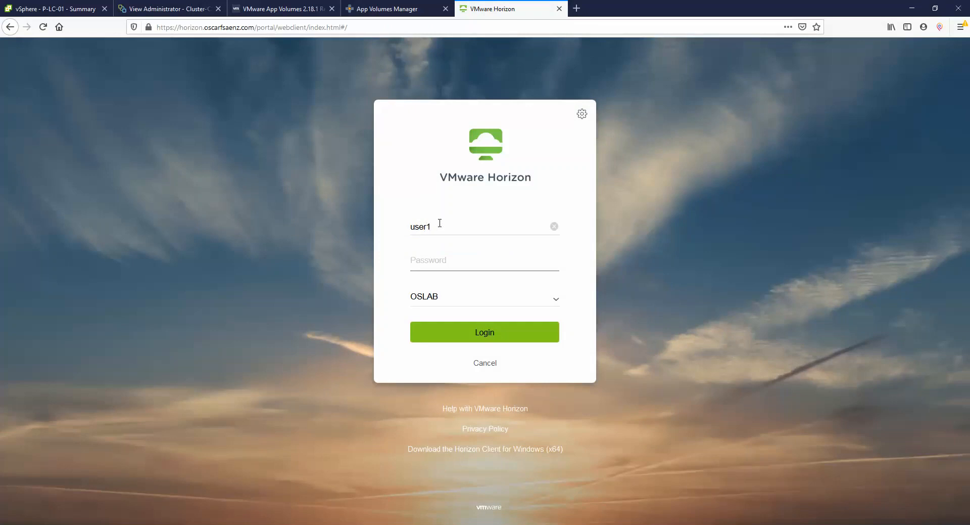
type("V")
key("Return")
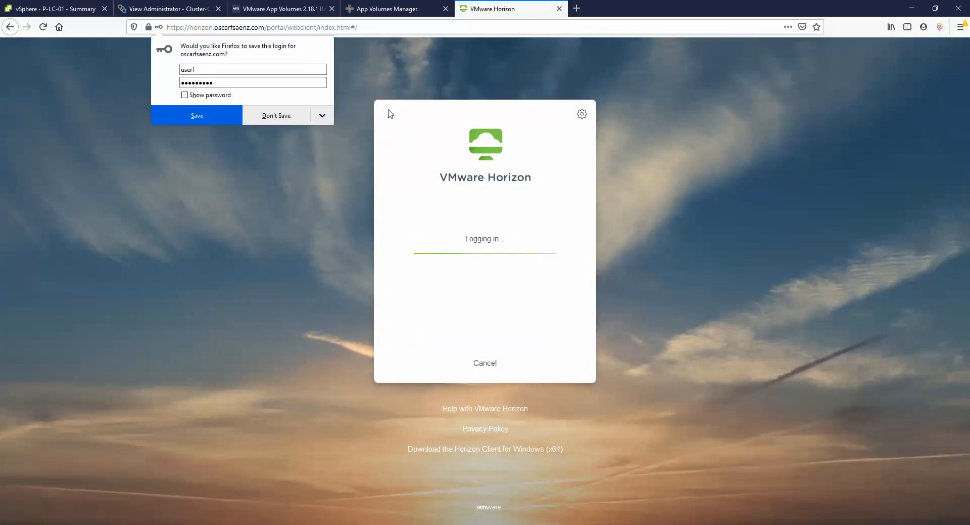
Decline saving the login and launch the P-LinkedClones desktop.
left_click(298, 115)
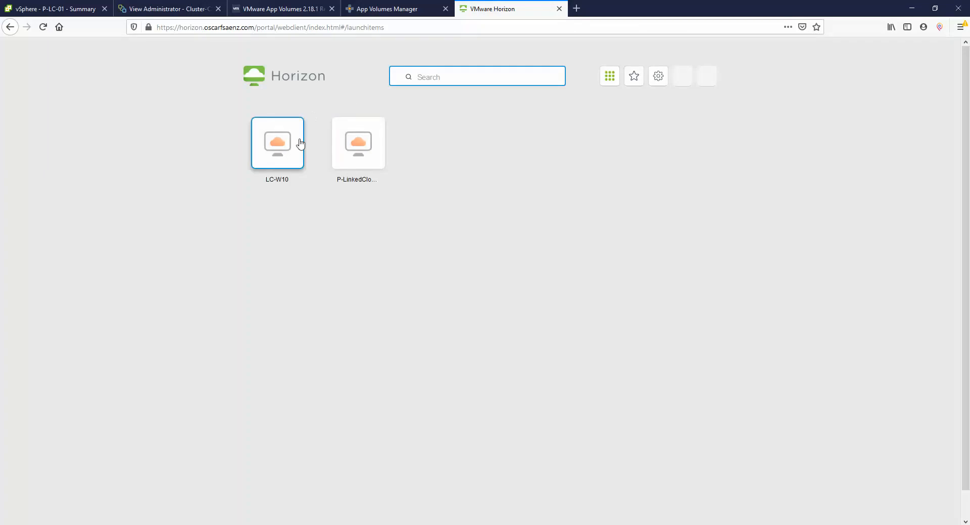
left_click(344, 153)
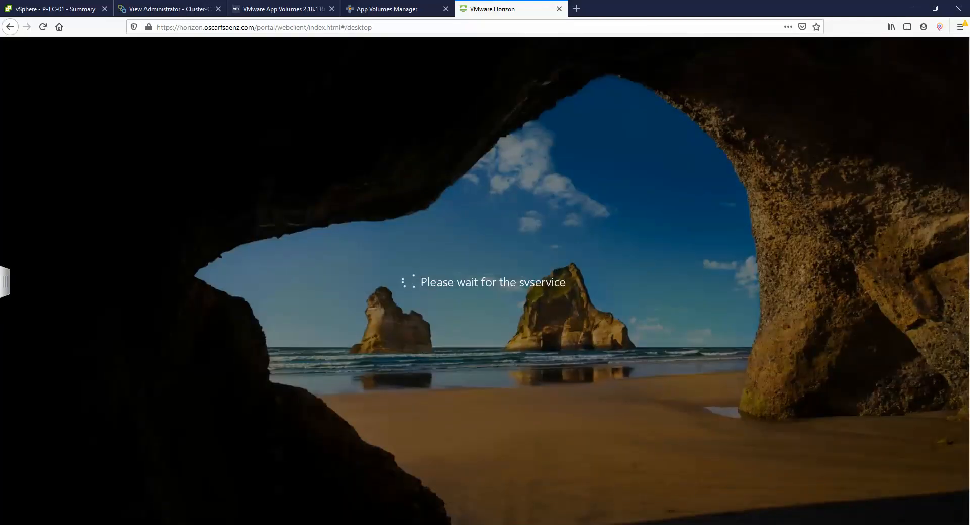
left_click(152, 9)
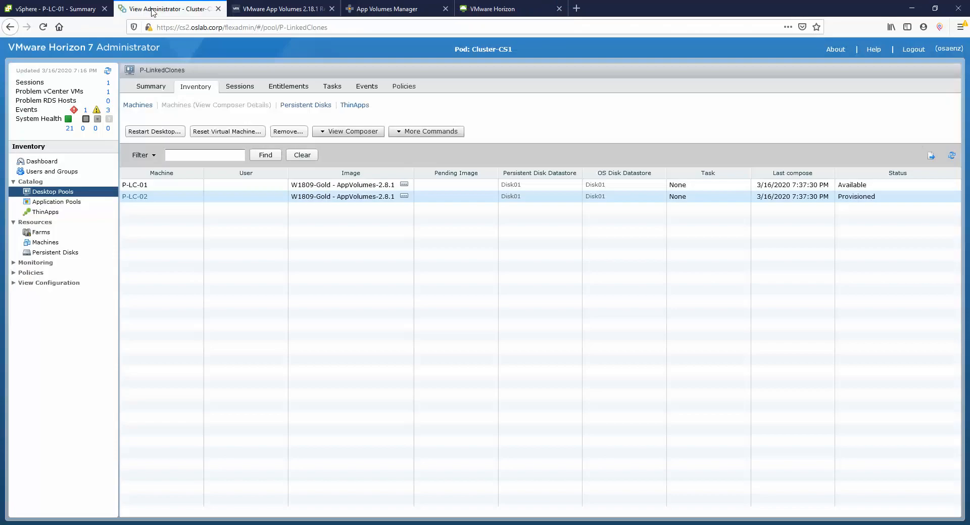
Refresh the P-LinkedClones machine list and return to the now-ready remote desktop.
left_click(952, 156)
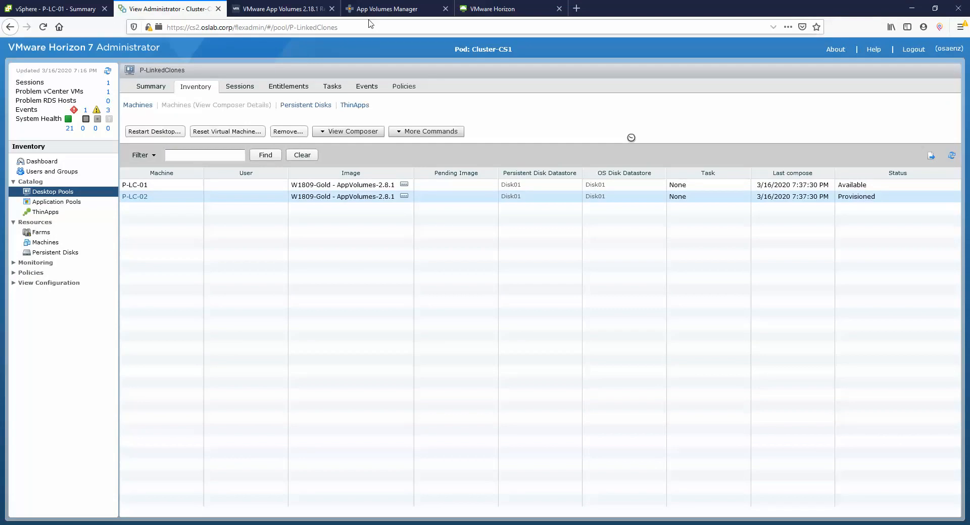
left_click(493, 11)
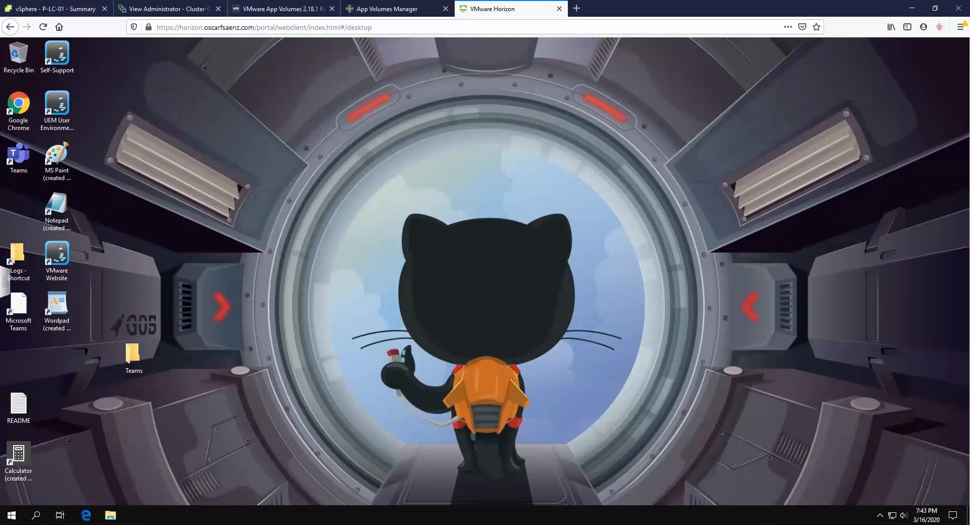
left_click(14, 516)
scroll(116, 336, "down", 2)
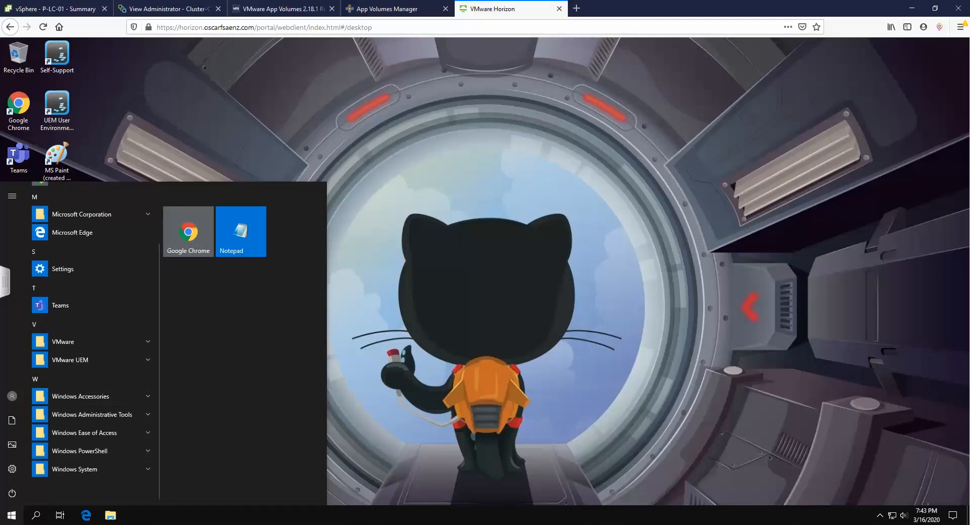
scroll(100, 346, "up", 3)
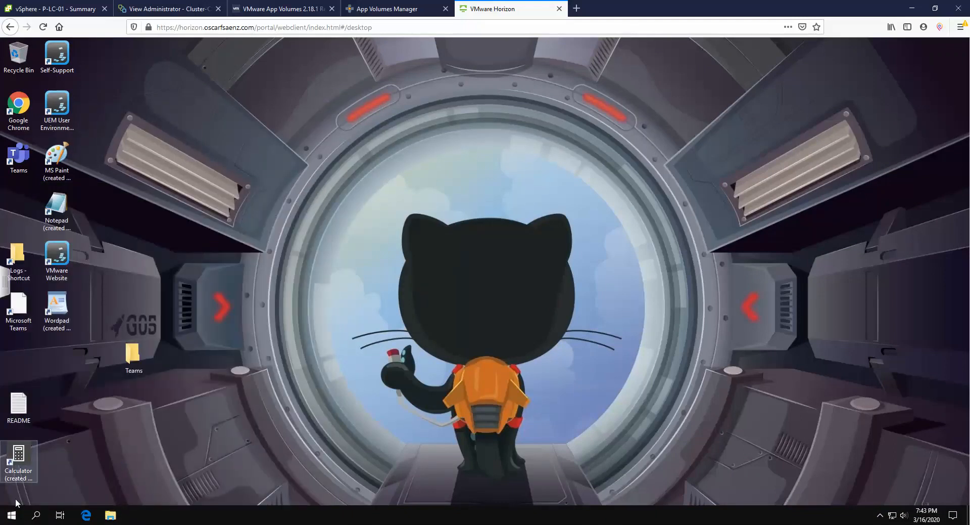
left_click(15, 514)
scroll(121, 301, "down", 2)
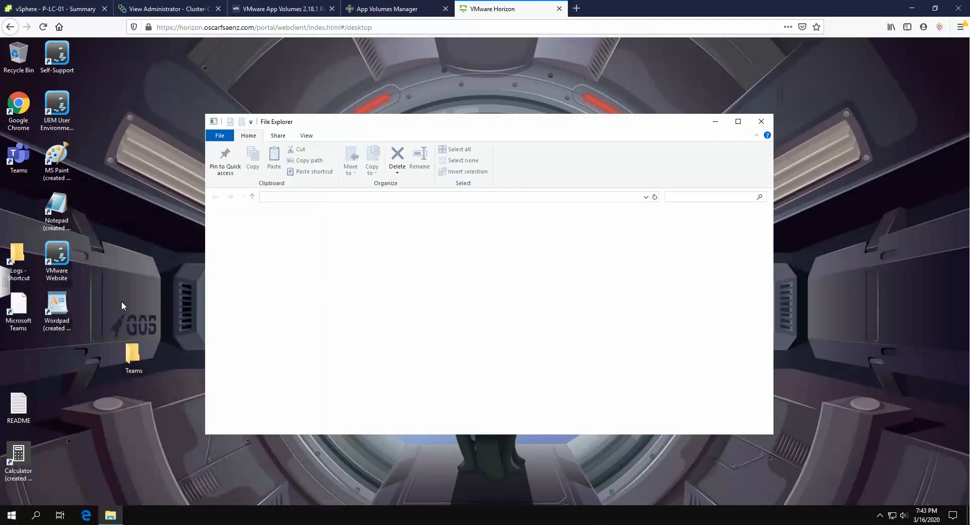
left_click(539, 201)
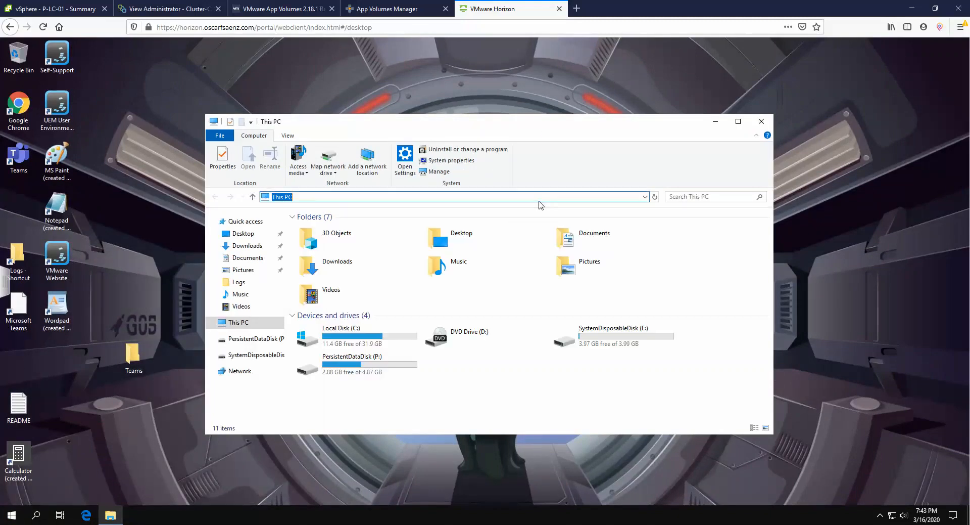
type("control")
key("Return")
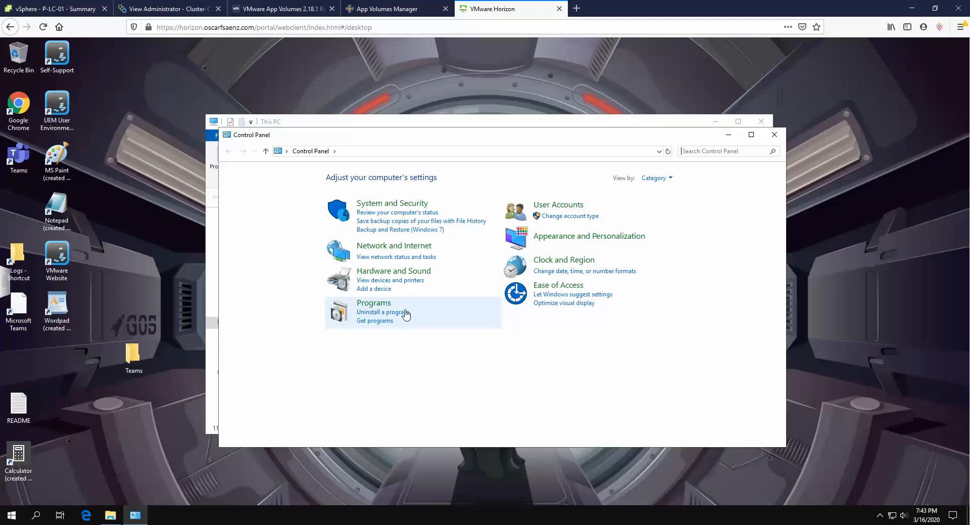
left_click(402, 311)
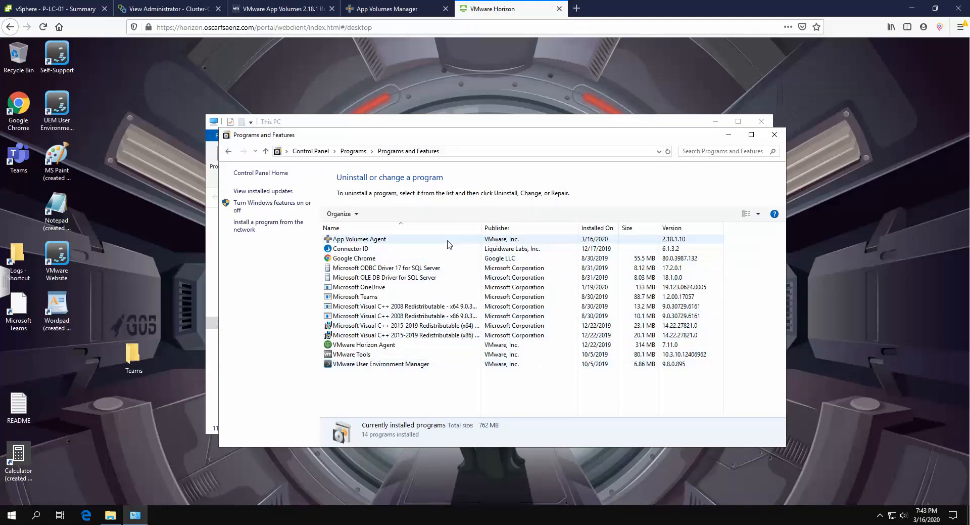
left_click(480, 241)
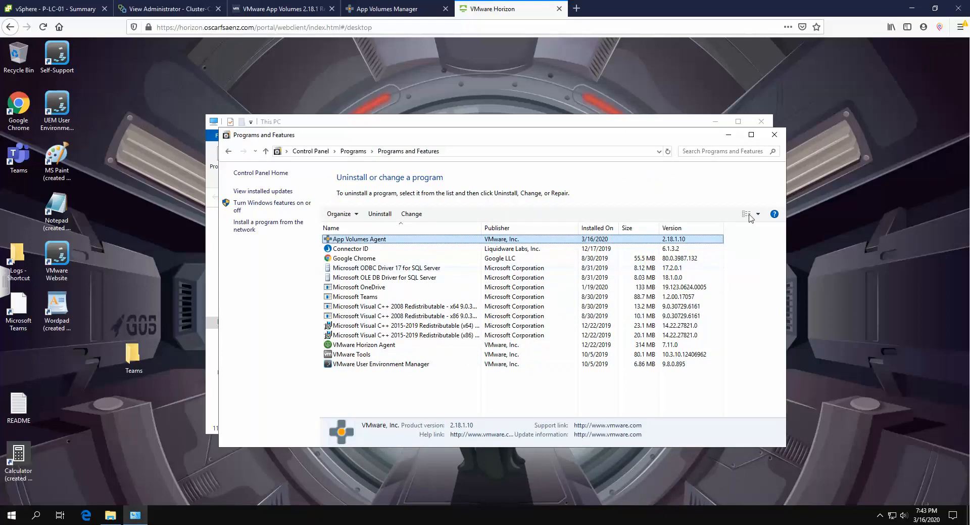
left_click(2, 516)
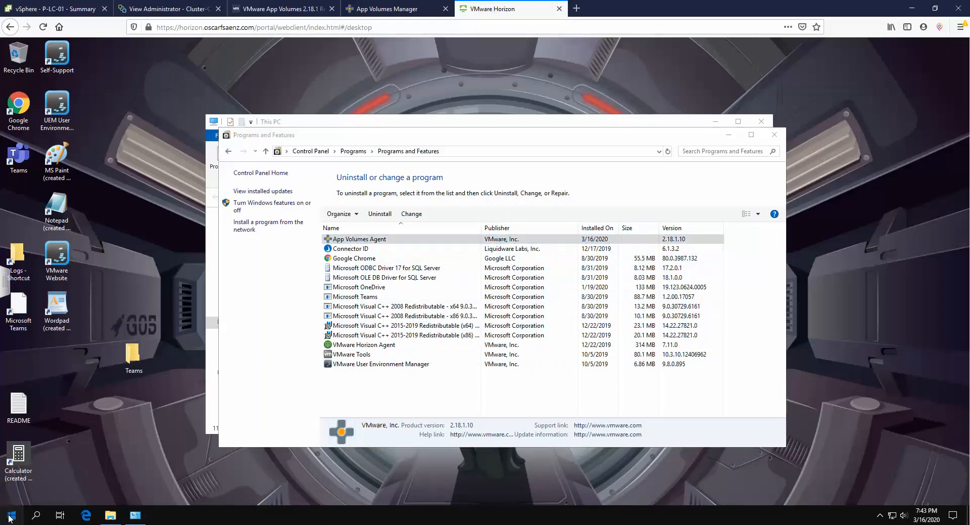
scroll(91, 353, "down", 5)
scroll(120, 444, "up", 3)
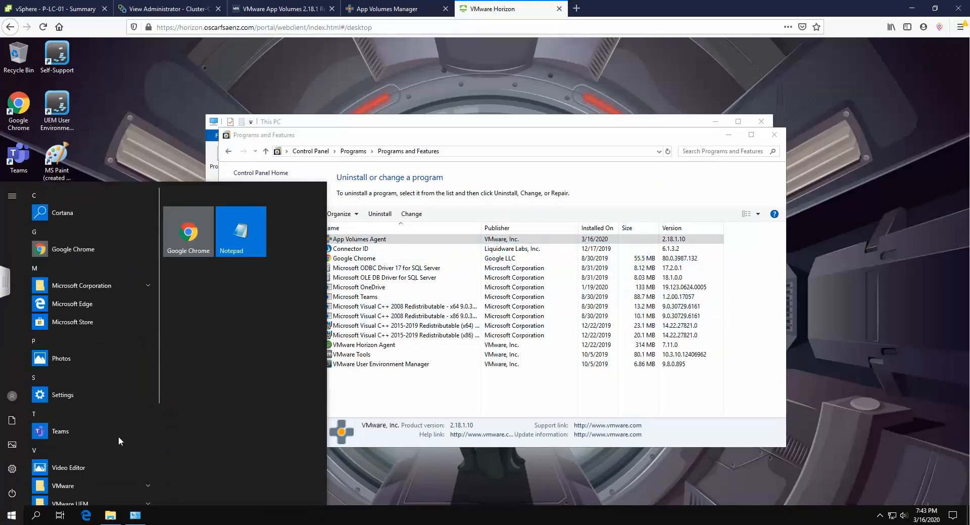
left_click(774, 134)
left_click(775, 134)
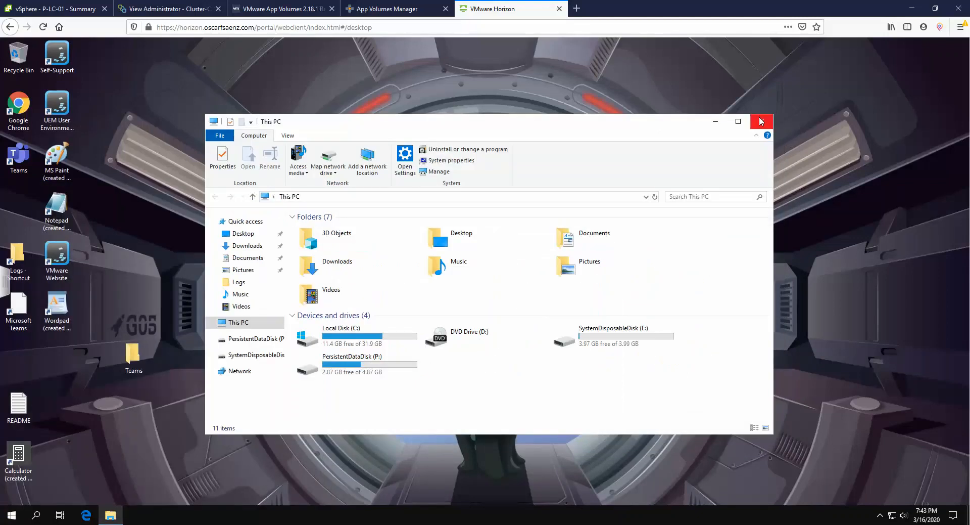
left_click(762, 122)
left_click(880, 515)
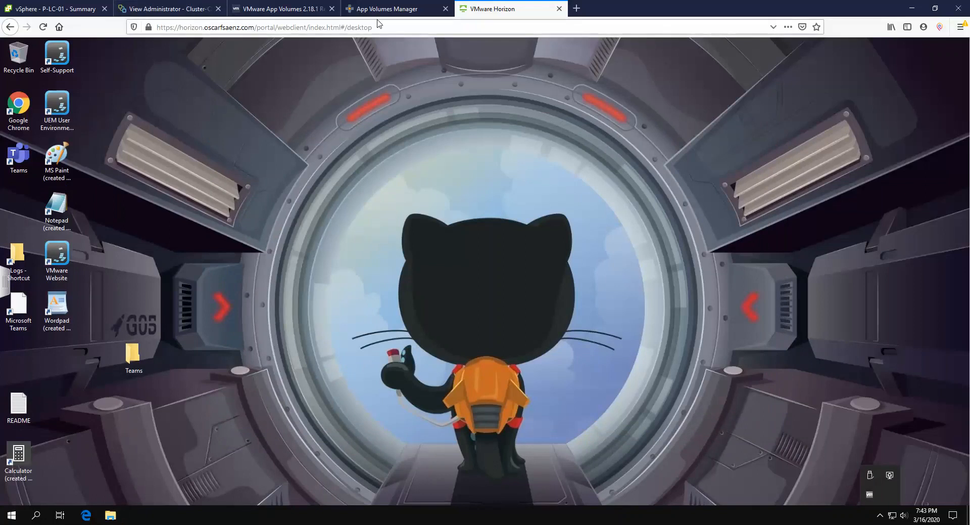
Review the four machines already assigned to o365.v2, then open its Assign AppStack page.
left_click(379, 15)
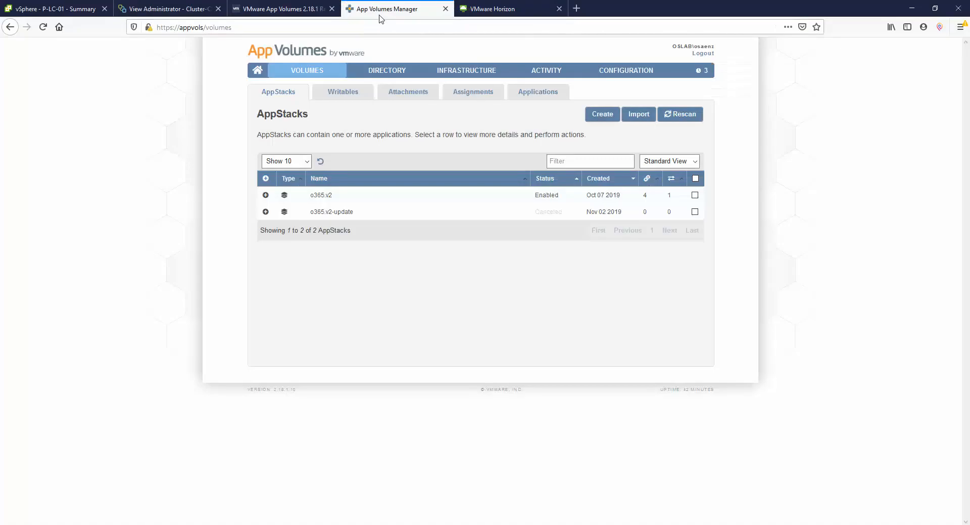
left_click(290, 6)
left_click(493, 9)
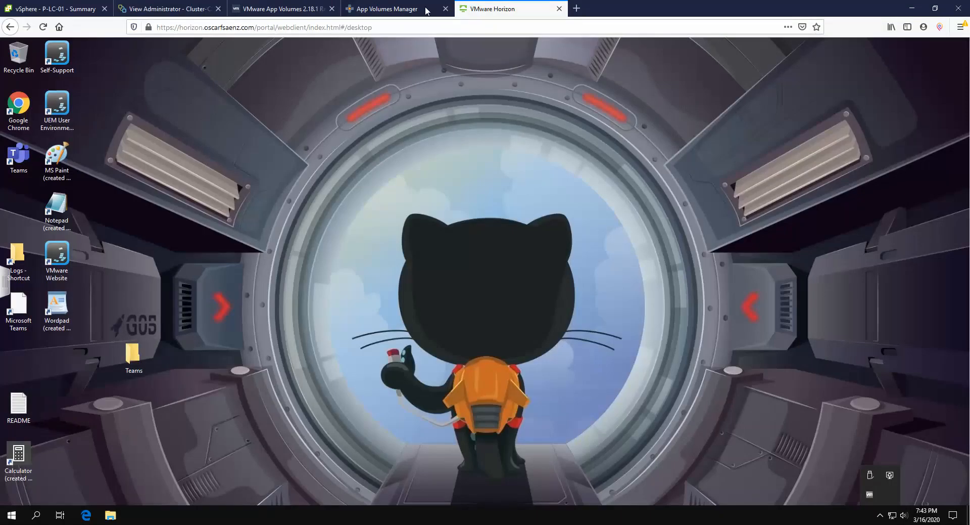
left_click(349, 10)
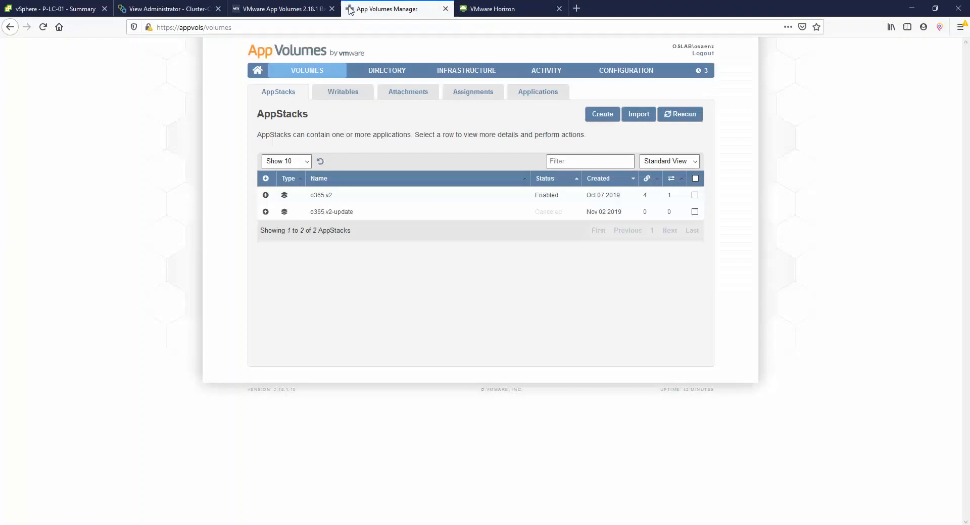
left_click(647, 198)
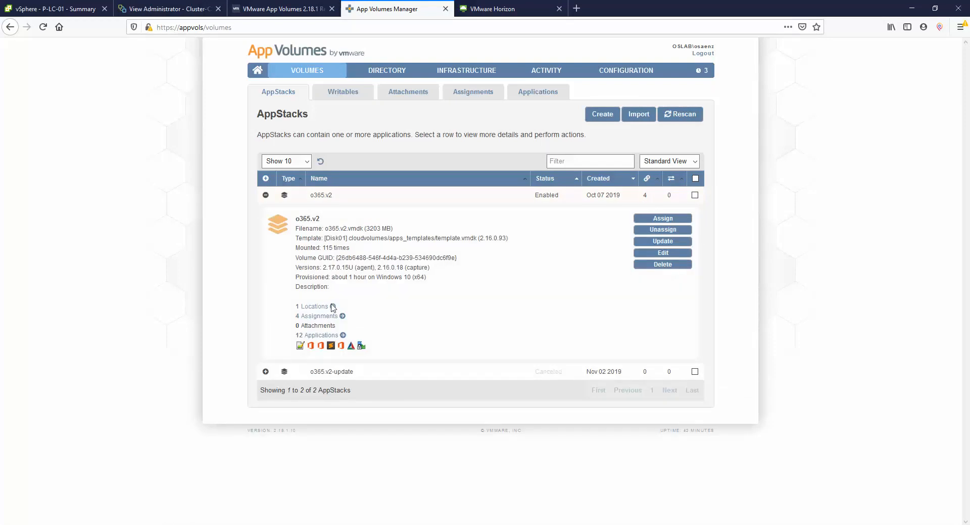
left_click(317, 316)
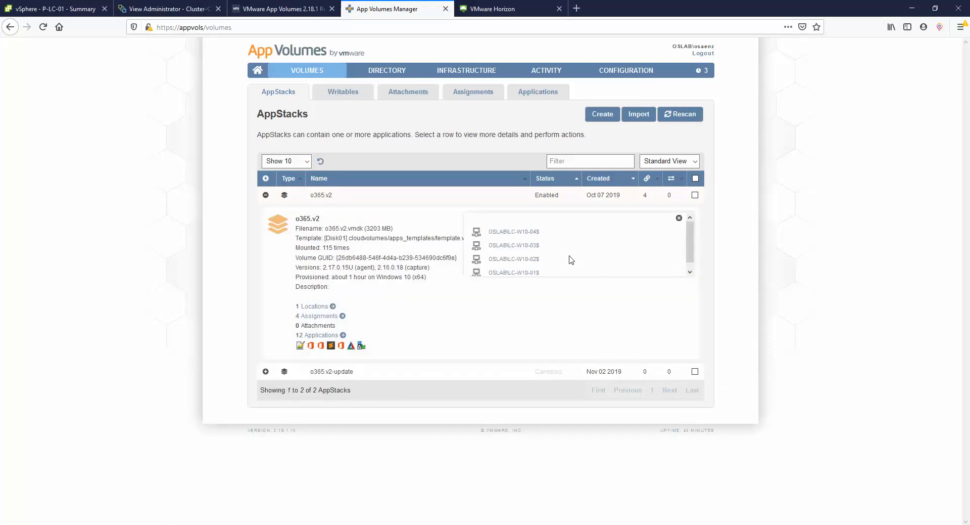
scroll(571, 259, "down", 1)
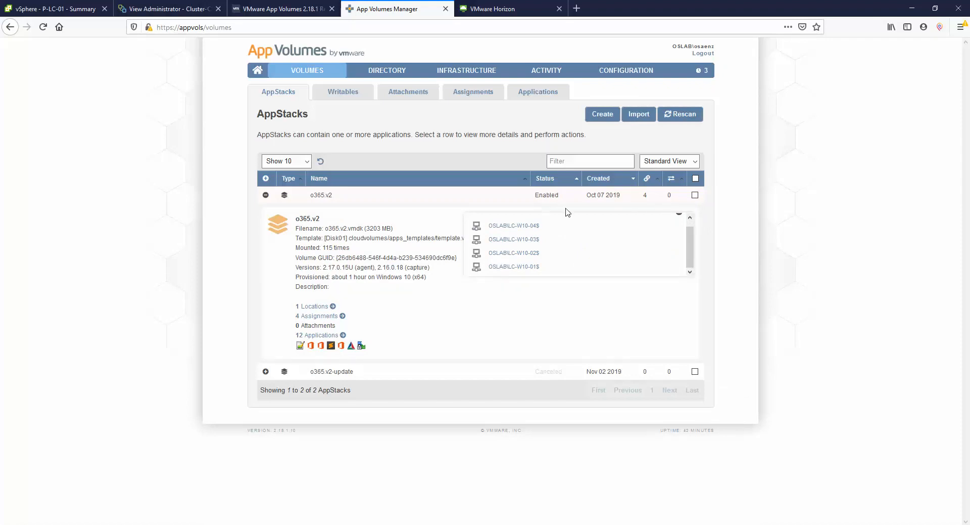
left_click(324, 318)
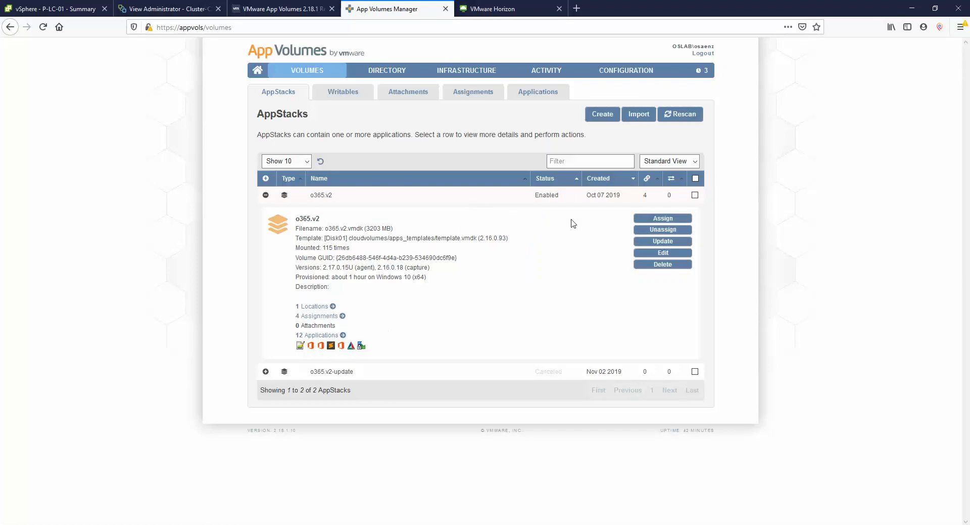
left_click(638, 219)
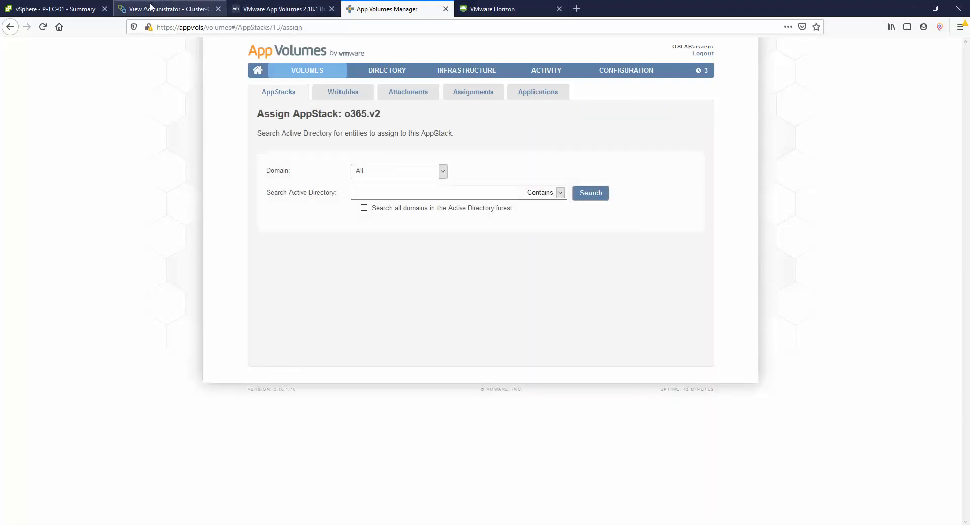
Search Active Directory for p-lc and assign o365.v2 to P-LC-01 and P-LC-02, attaching on next login.
left_click(76, 8)
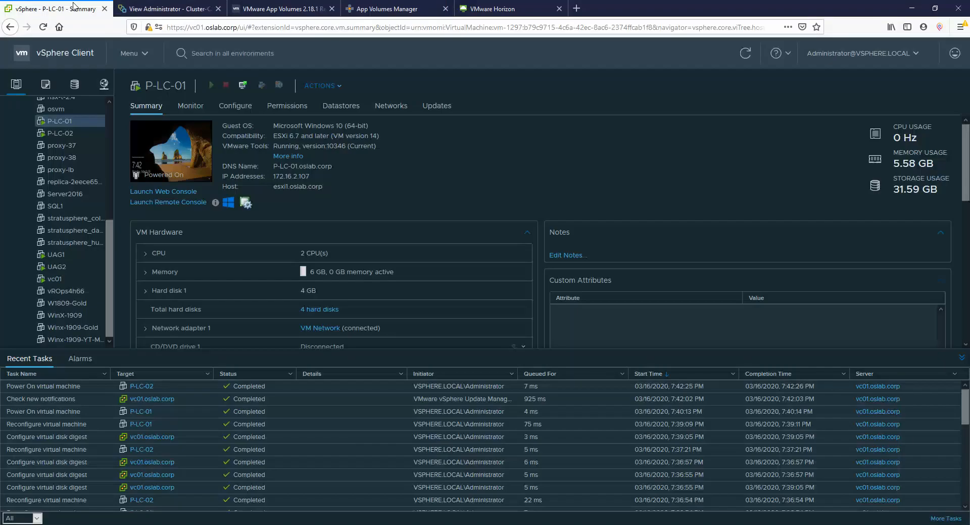
left_click(409, 10)
left_click(444, 193)
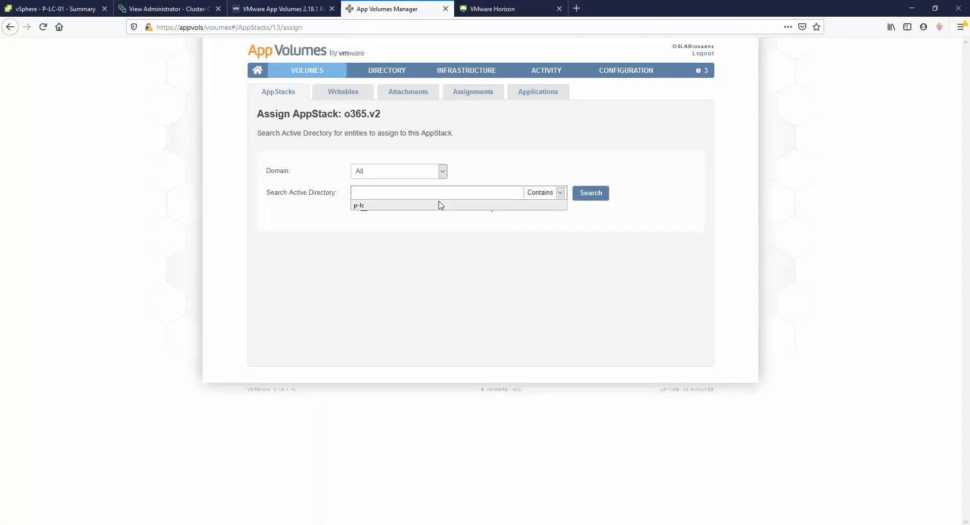
type("p-l")
left_click(440, 205)
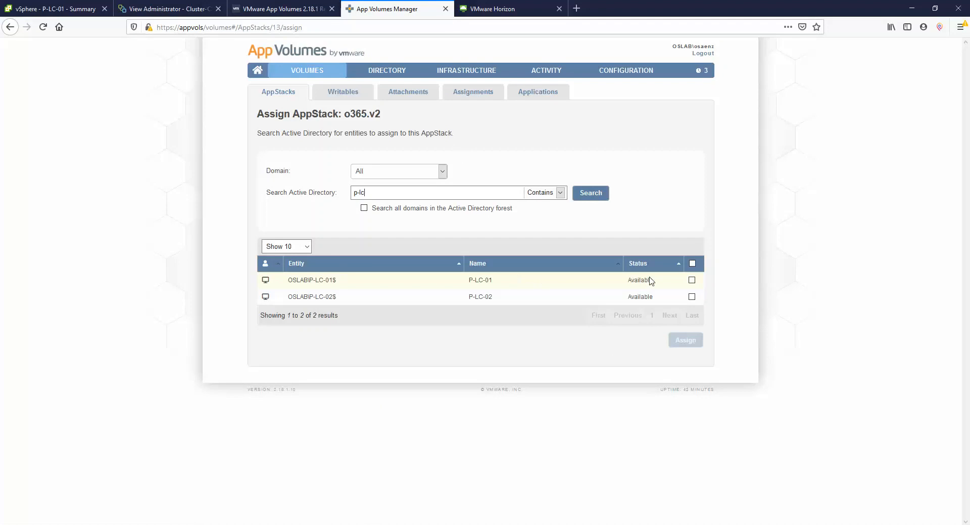
left_click(692, 262)
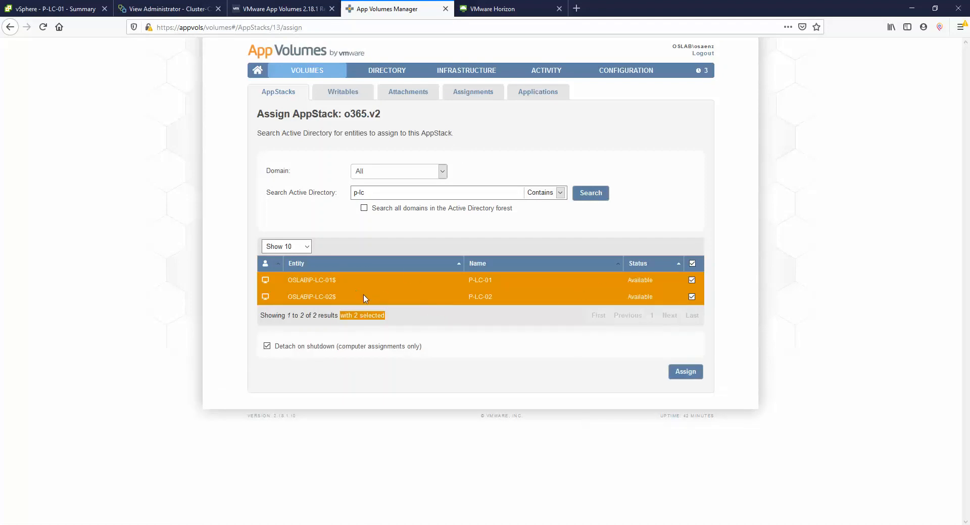
left_click(685, 372)
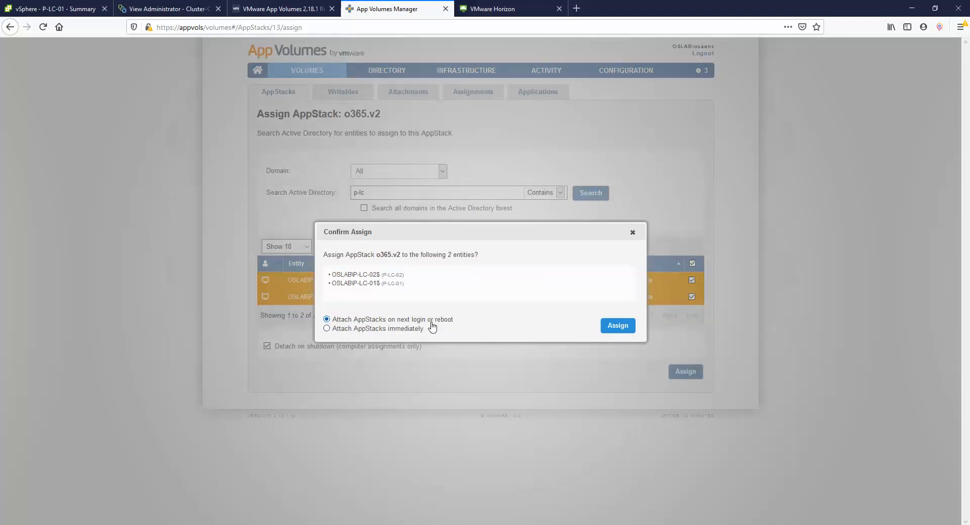
left_click(632, 329)
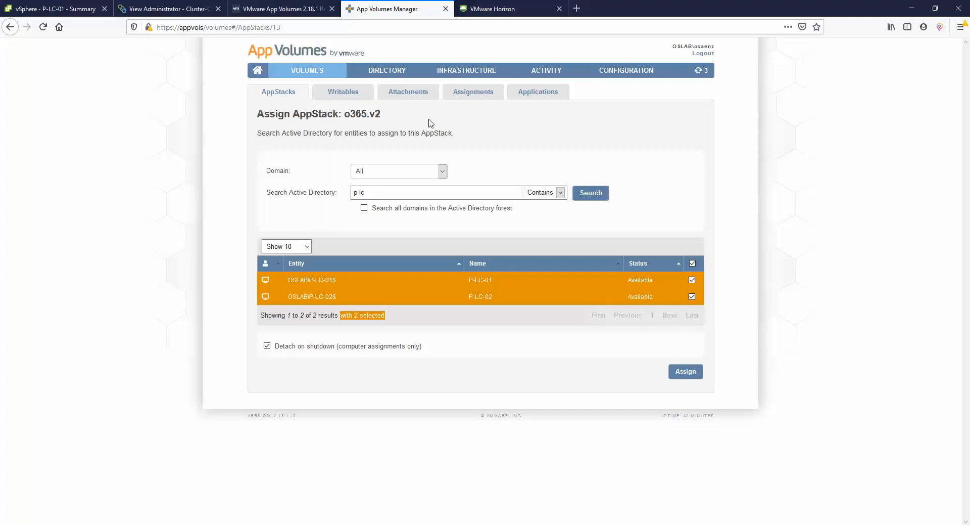
left_click(462, 7)
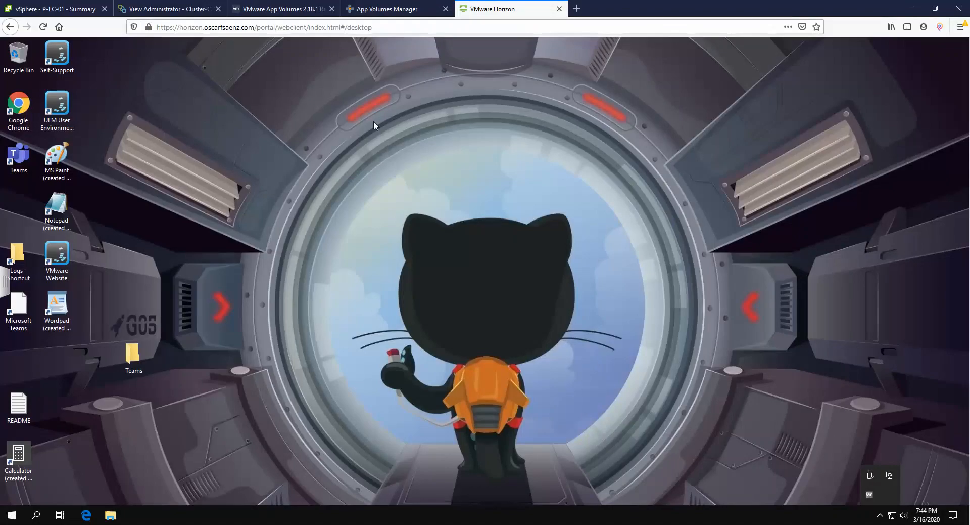
Sign out of the remote P-LinkedClones session and relaunch it to the Welcome screen.
left_click(11, 515)
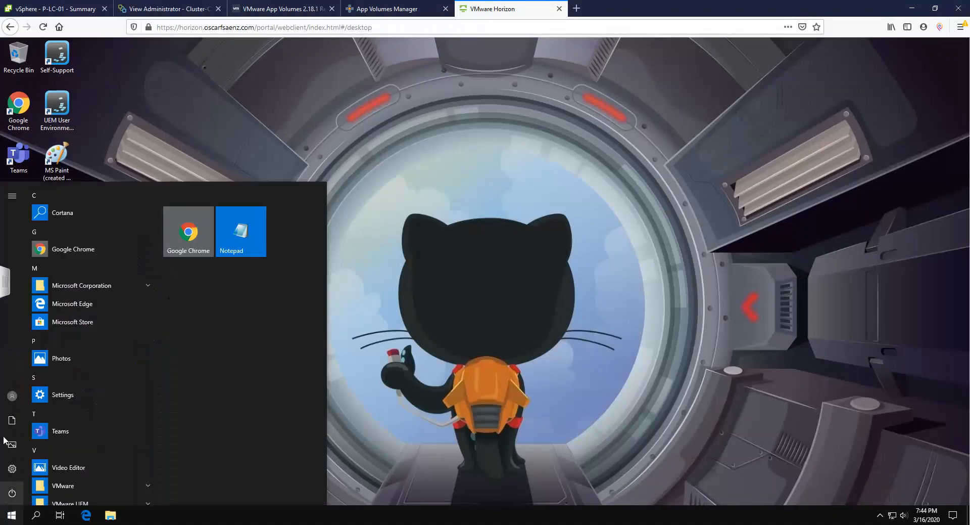
left_click(12, 395)
left_click(17, 368)
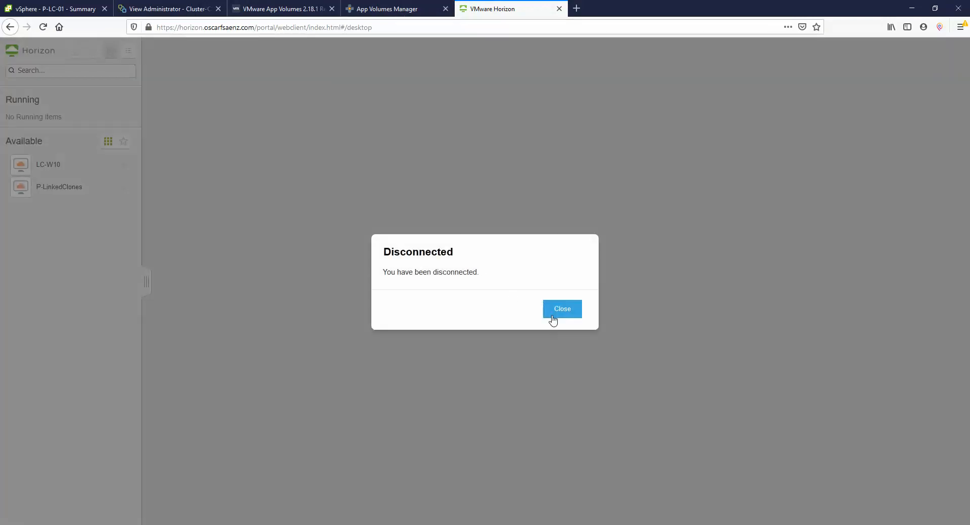
left_click(550, 316)
left_click(205, 10)
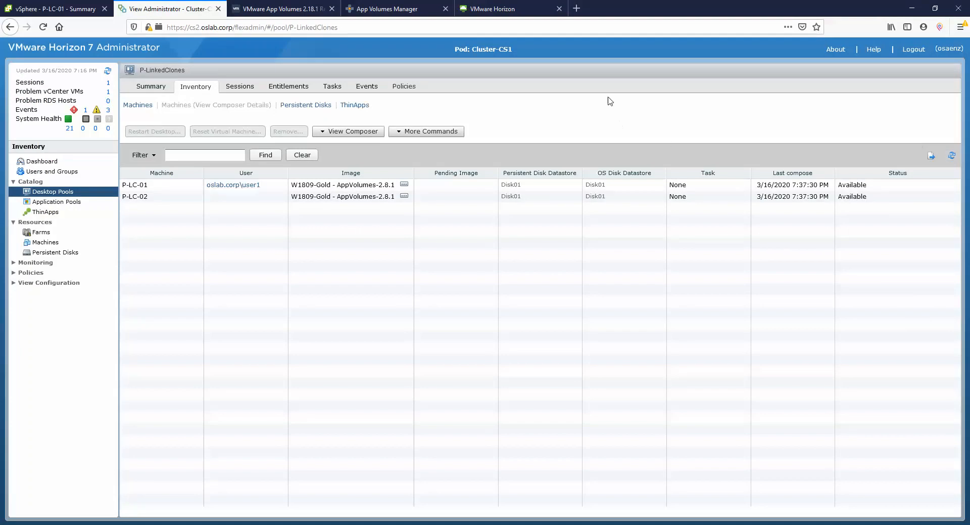
left_click(466, 12)
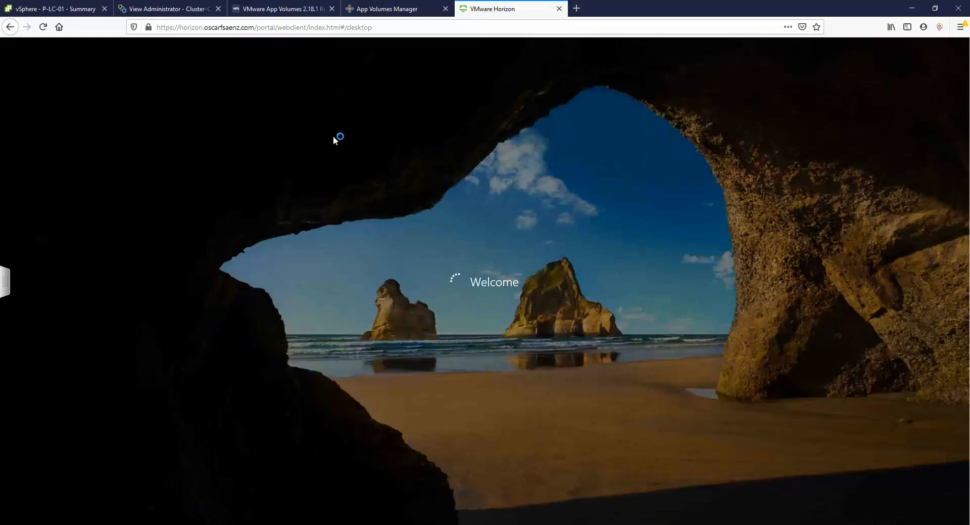
Recheck the o365.v2 AppStack assignments in App Volumes Manager.
left_click(383, 13)
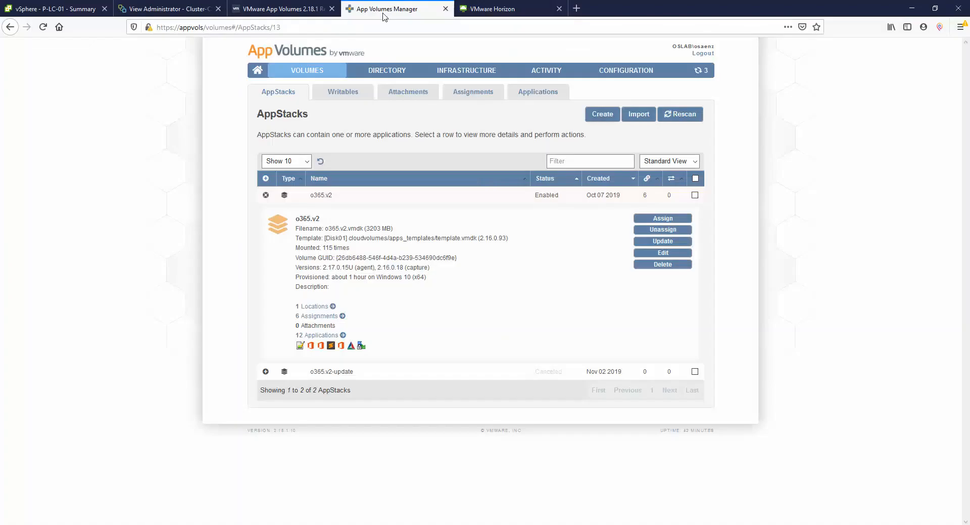
left_click(647, 198)
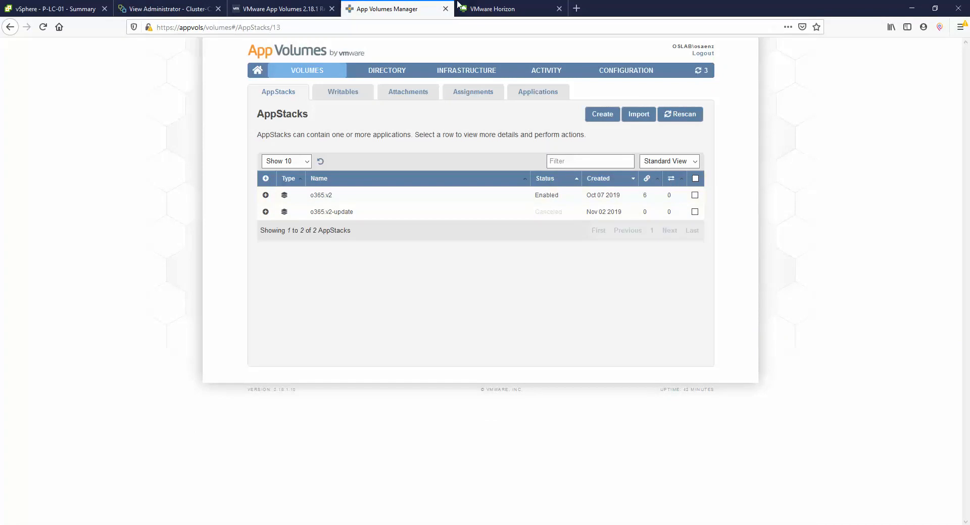
left_click(486, 10)
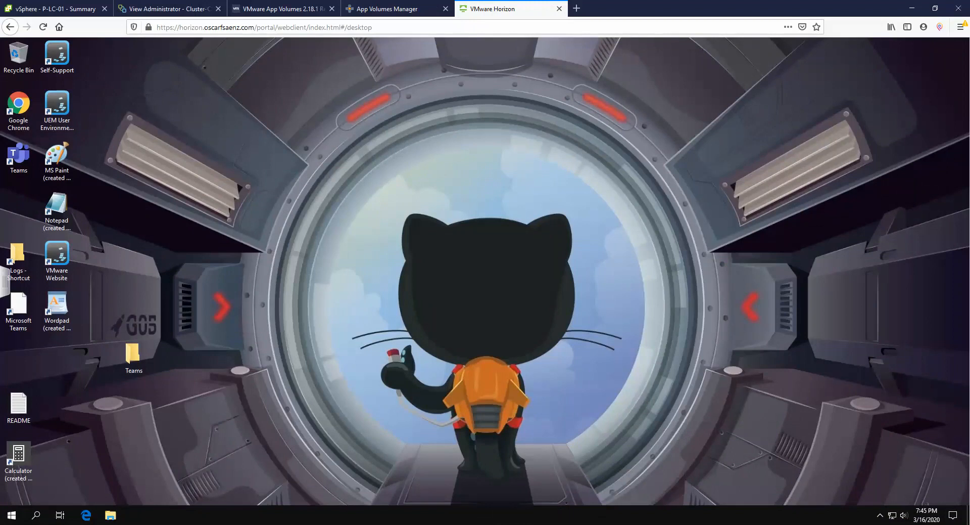
Search the remote Start menu's Microsoft Corporation folder for Office apps, finding only Microsoft Teams.
left_click(11, 514)
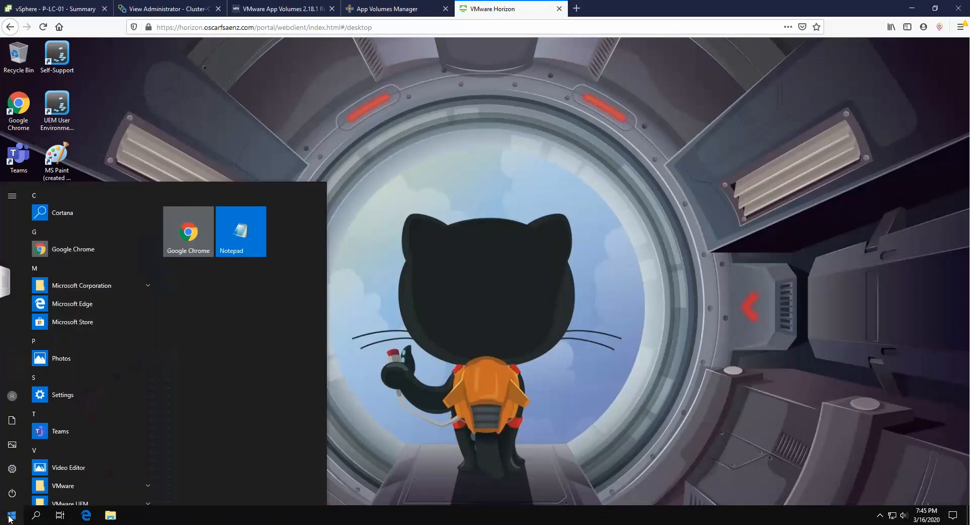
scroll(66, 374, "down", 3)
scroll(71, 401, "up", 3)
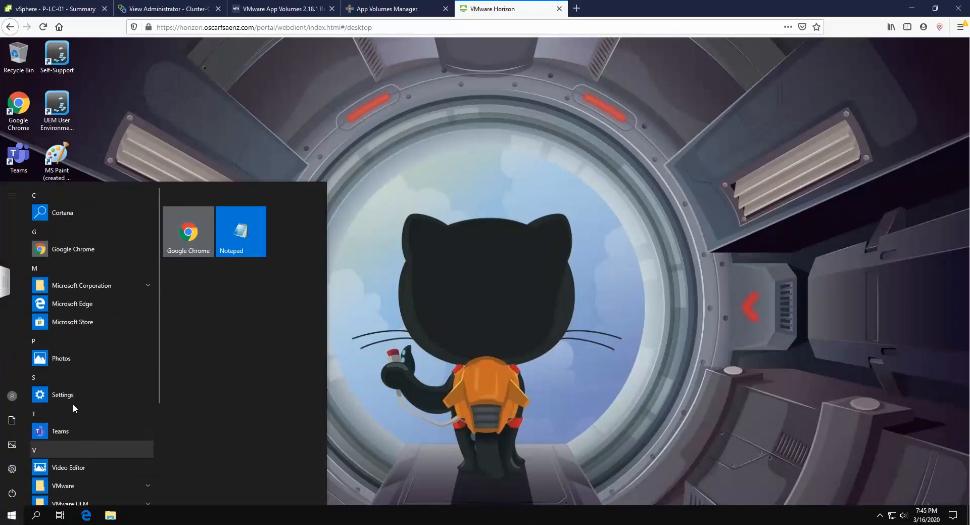
left_click(100, 283)
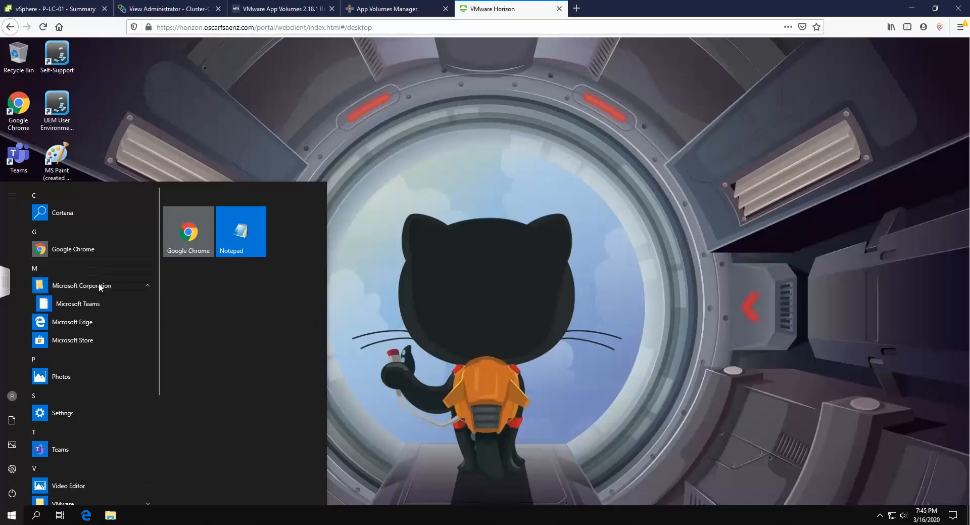
left_click(504, 307)
left_click(881, 516)
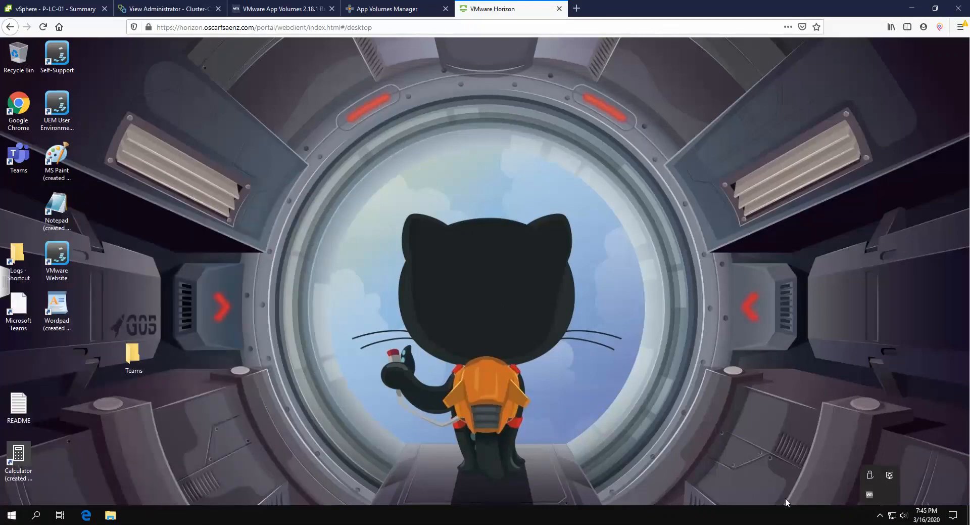
Expand the VMware UEM and Microsoft Corporation folders again, still finding no Office apps.
left_click(12, 515)
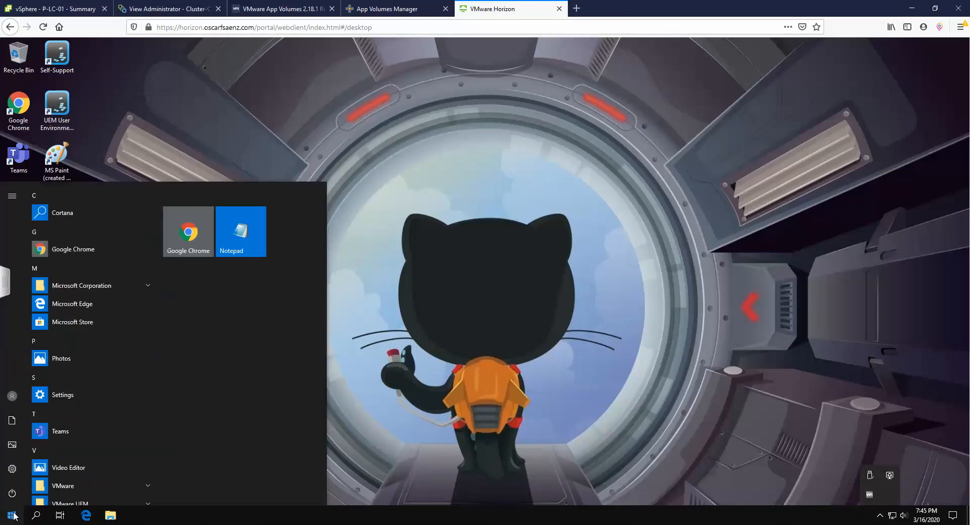
scroll(47, 369, "down", 3)
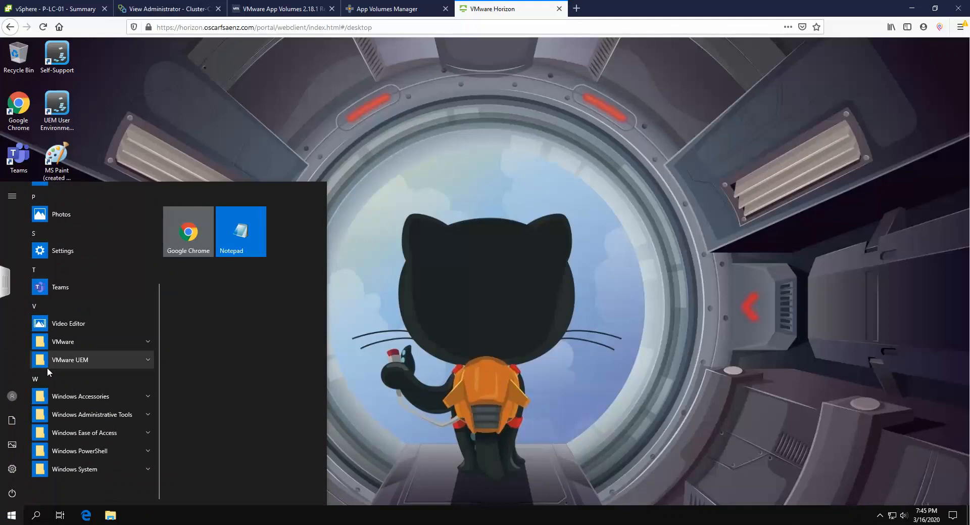
scroll(47, 367, "up", 3)
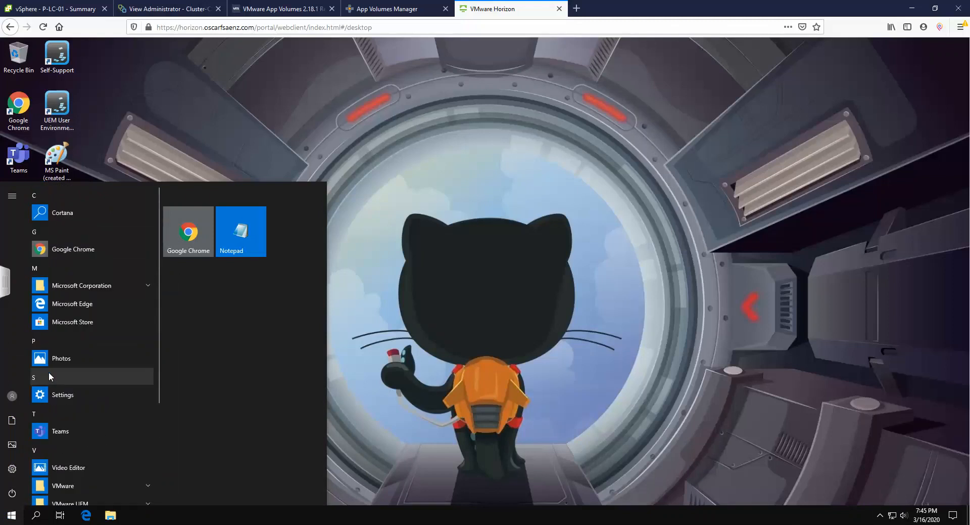
scroll(57, 374, "down", 3)
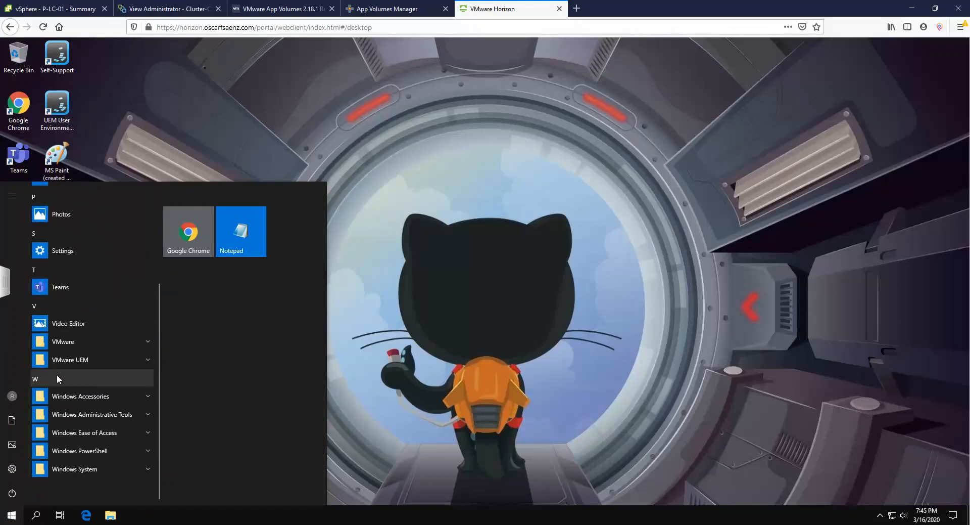
left_click(78, 364)
scroll(79, 369, "up", 3)
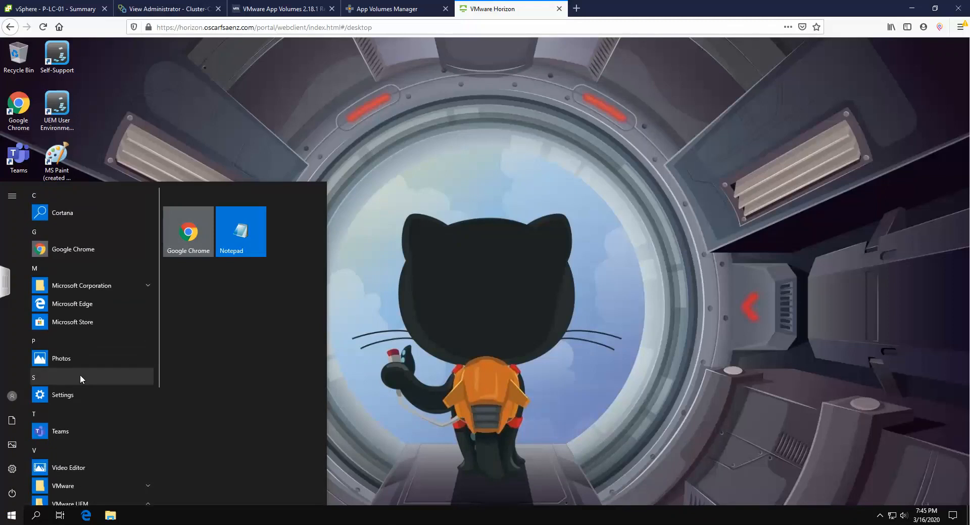
left_click(102, 287)
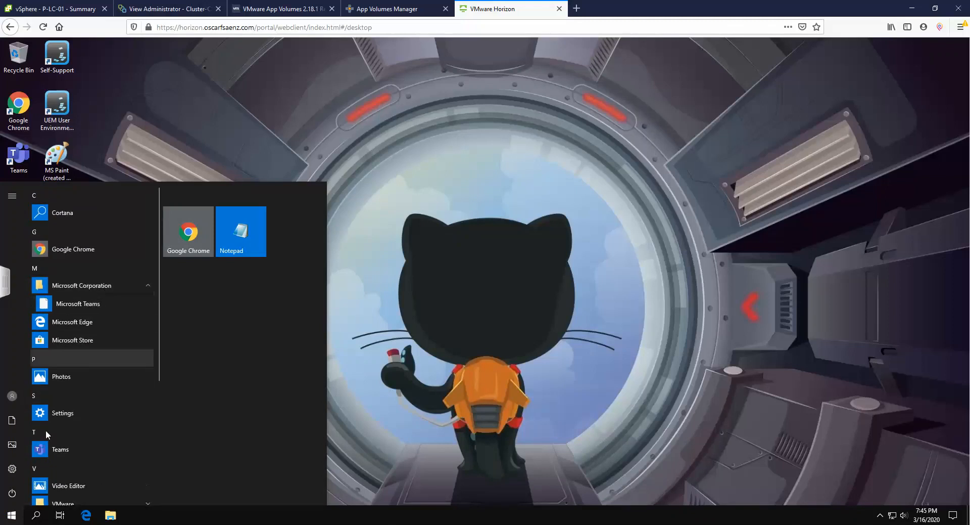
left_click(15, 516)
left_click(14, 516)
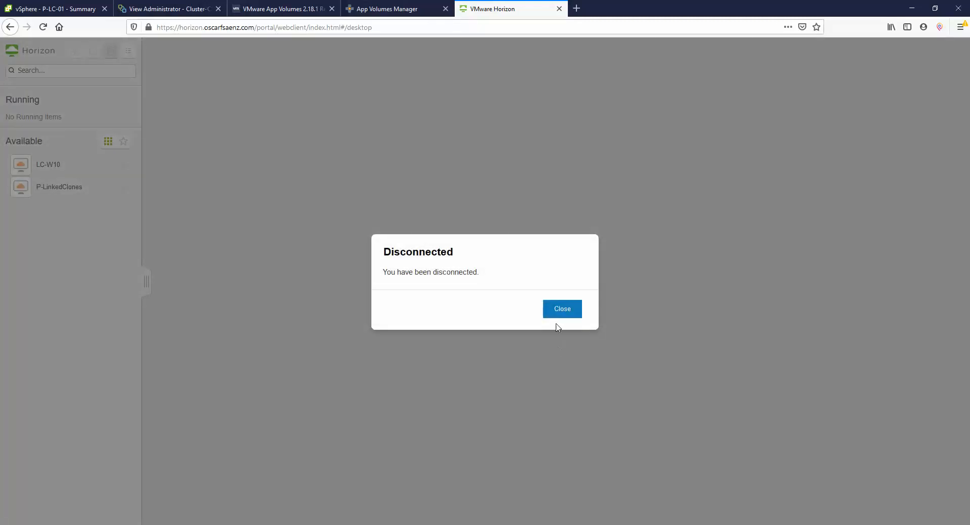
left_click(560, 309)
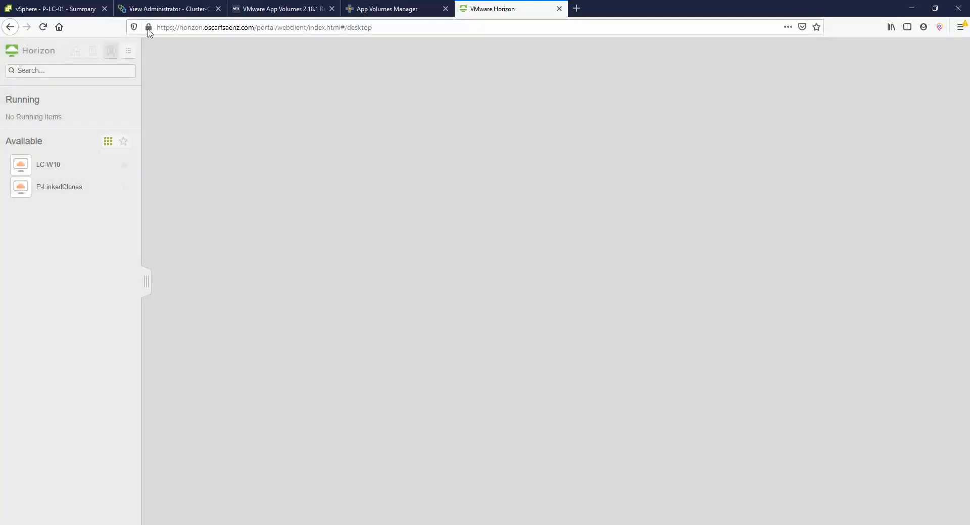
left_click(71, 8)
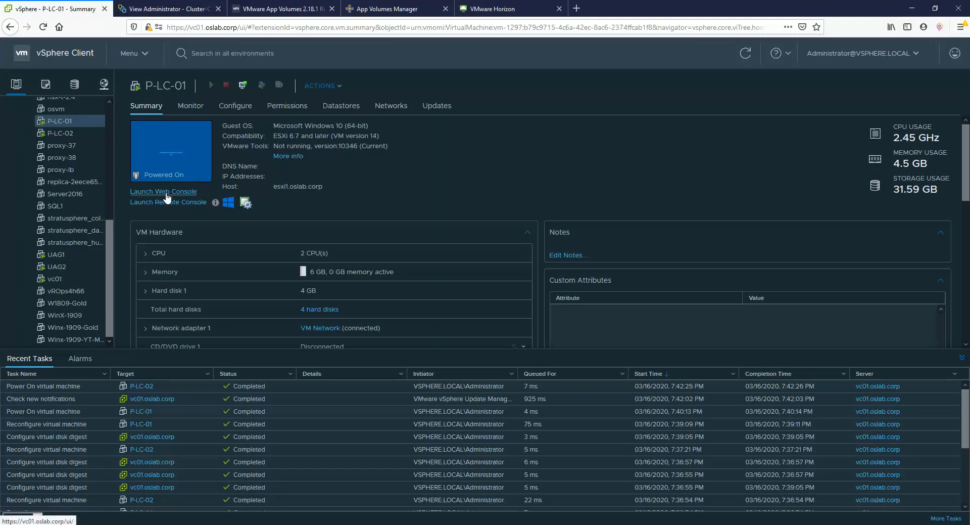
right_click(81, 122)
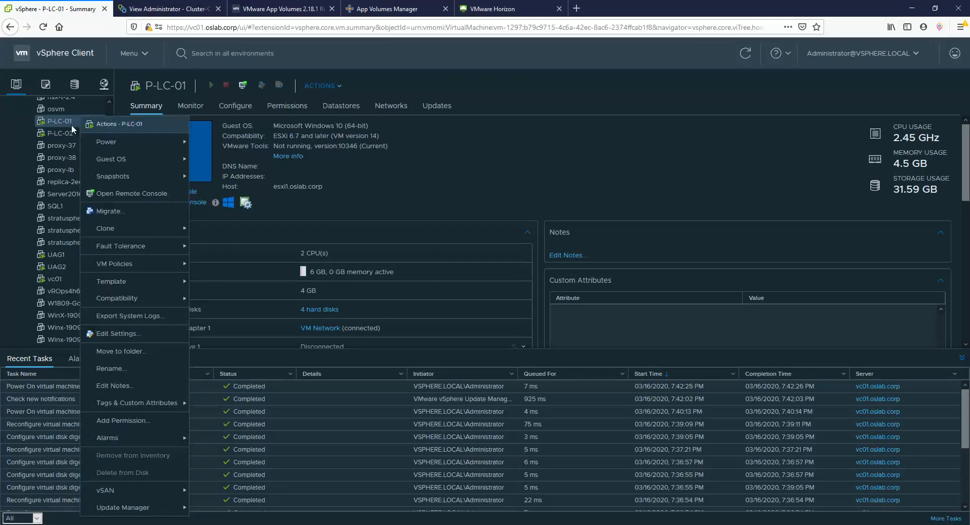
left_click(175, 337)
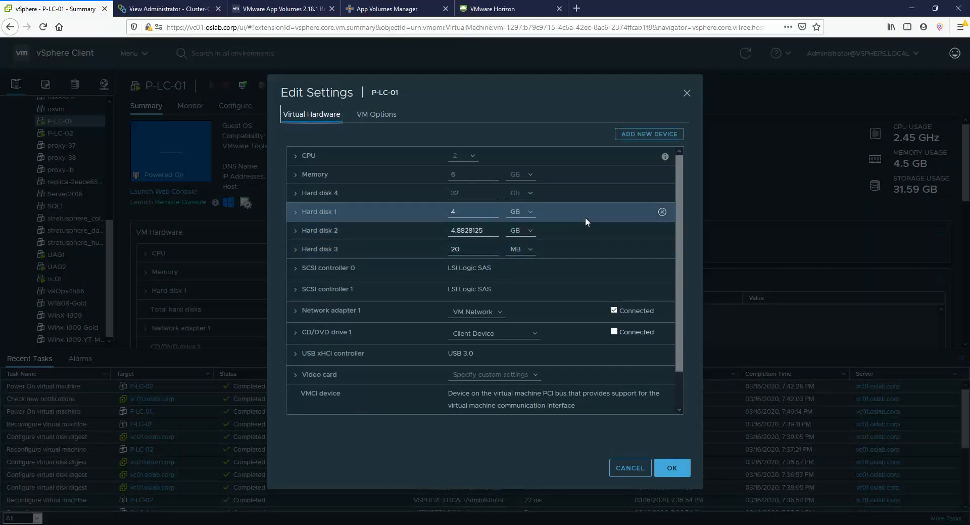
scroll(623, 220, "down", 2)
scroll(436, 241, "up", 2)
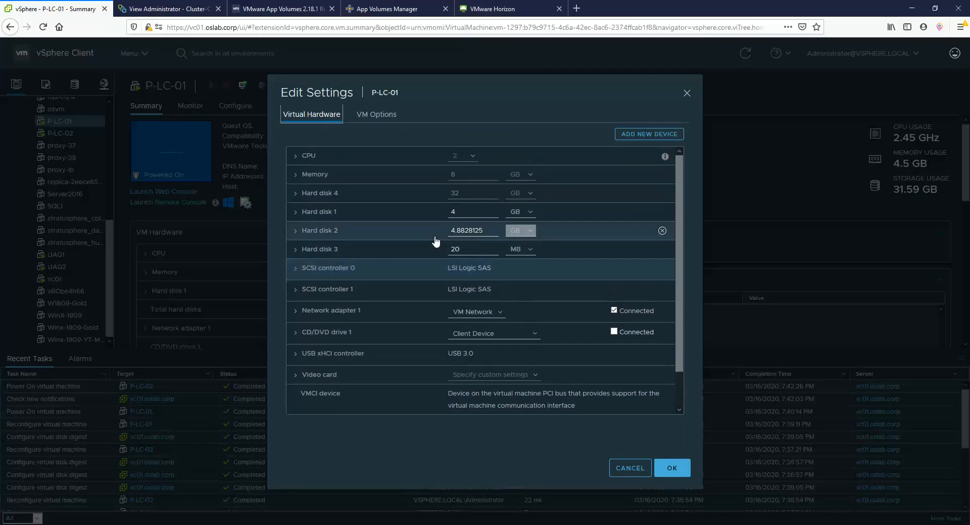
left_click(297, 200)
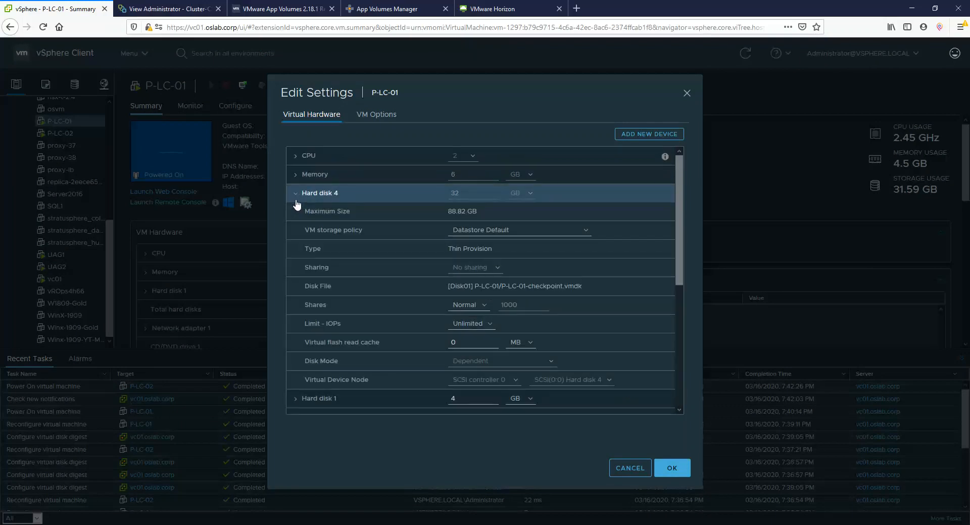
left_click(296, 200)
left_click(687, 93)
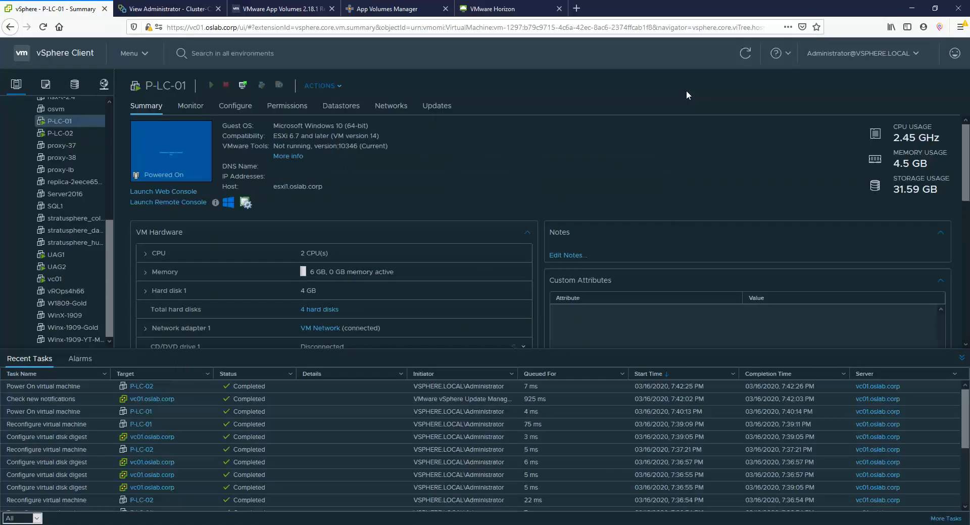
Open a web console for P-LC-01 and confirm the P-LinkedClones desktop is unavailable in Horizon.
left_click(165, 190)
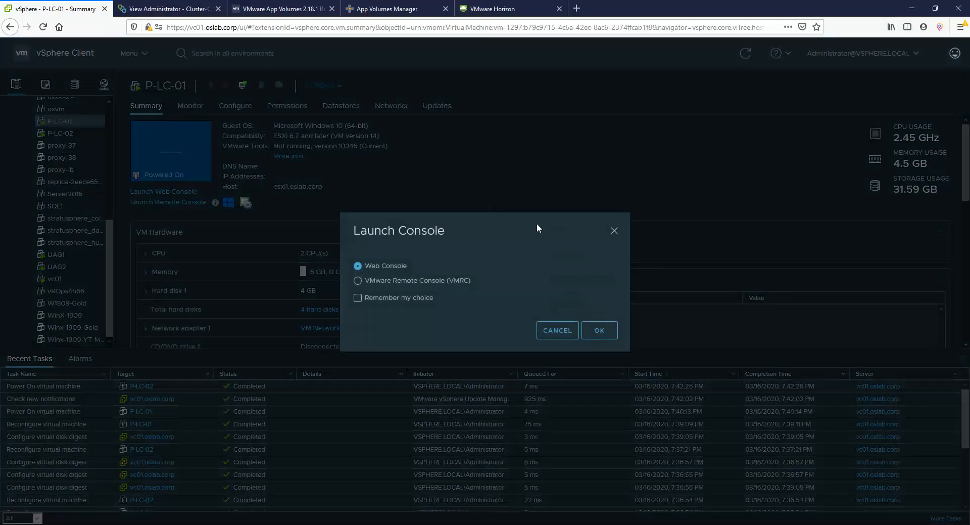
left_click(586, 329)
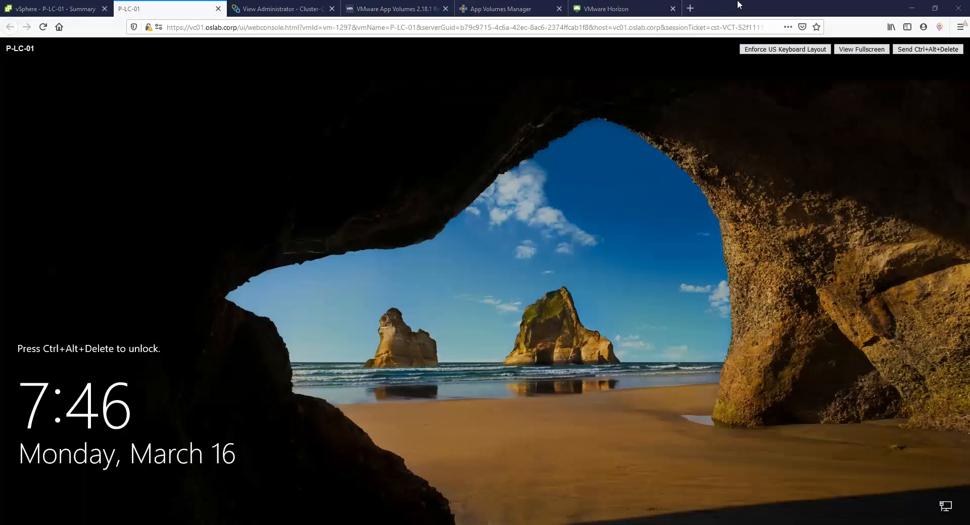
left_click(627, 12)
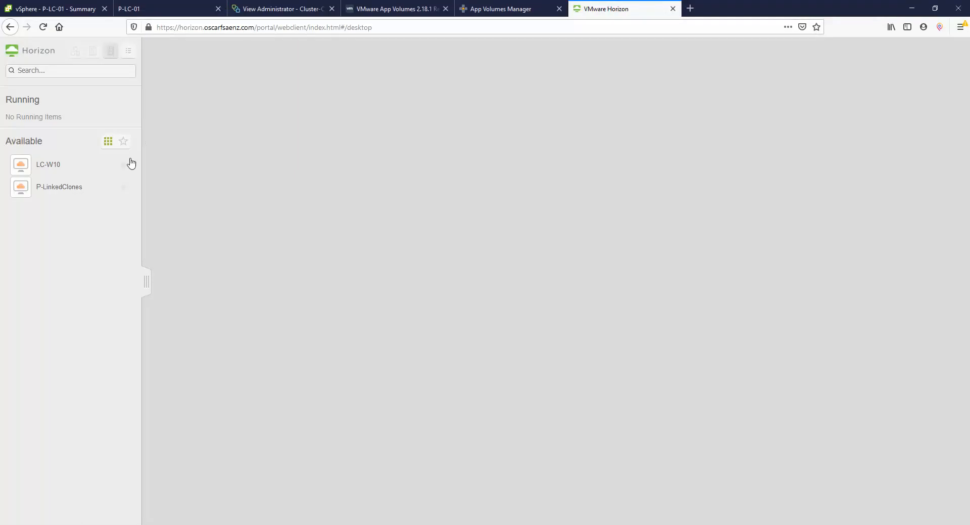
left_click(50, 187)
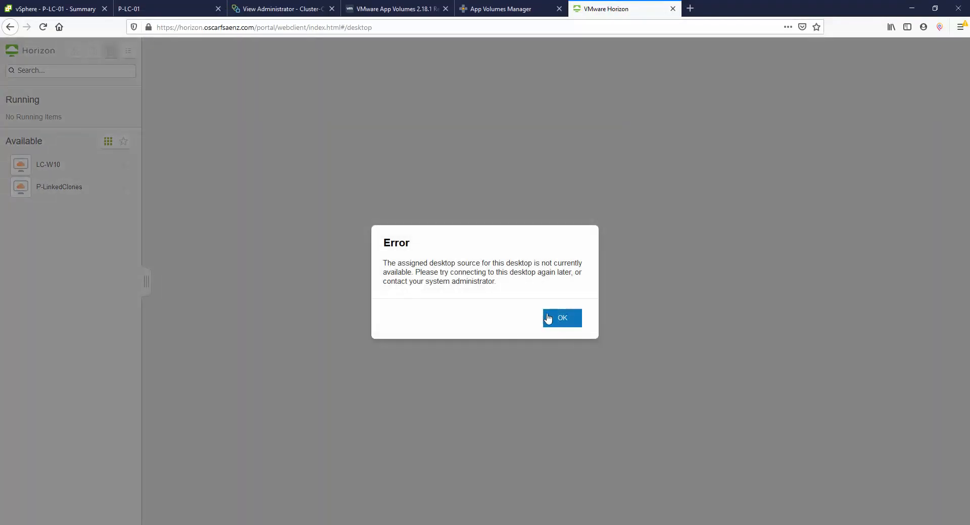
left_click(556, 319)
Refresh P-LC-01's status in the pool inventory and send Ctrl+Alt+Delete in its console.
left_click(272, 10)
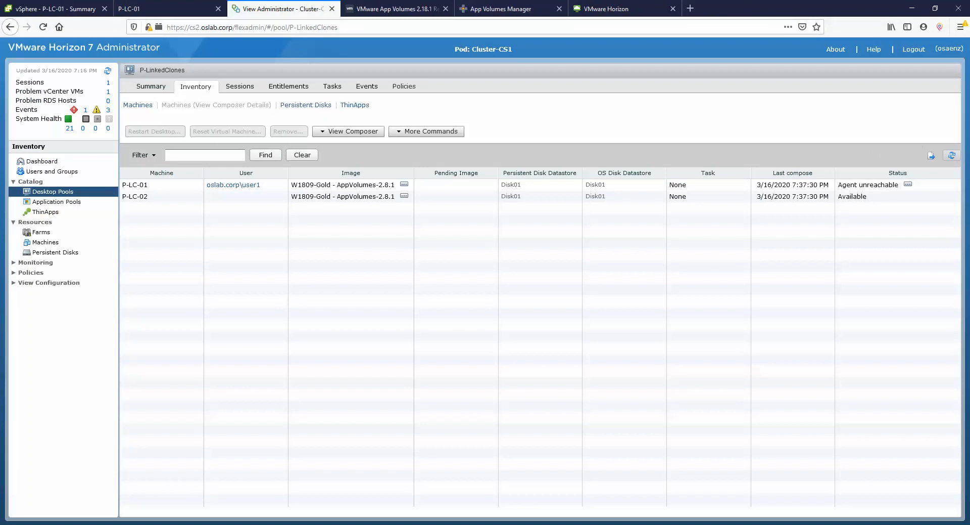
left_click(469, 188)
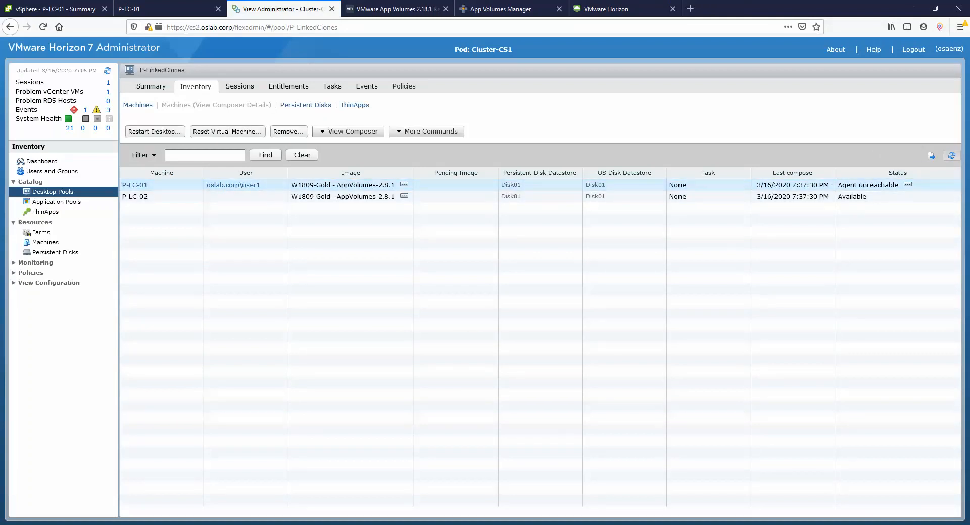
left_click(950, 157)
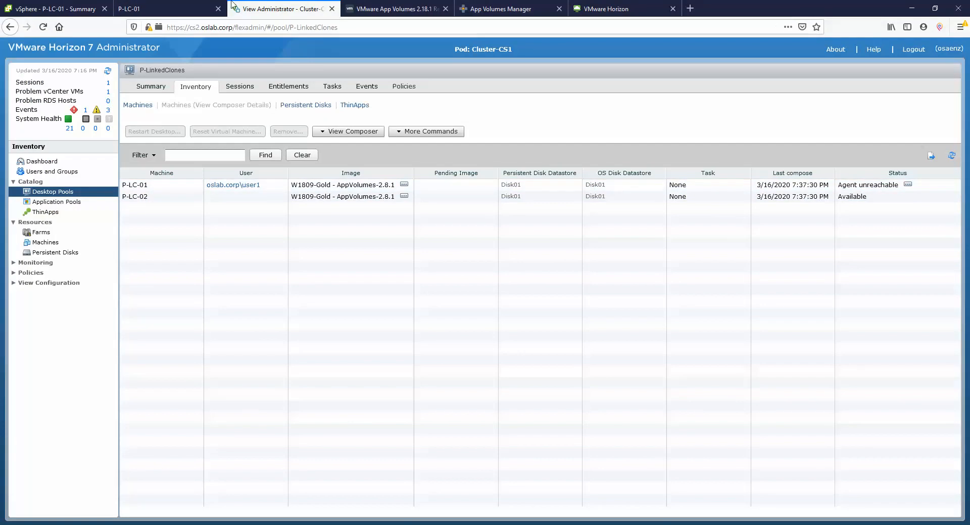
left_click(165, 10)
left_click(925, 49)
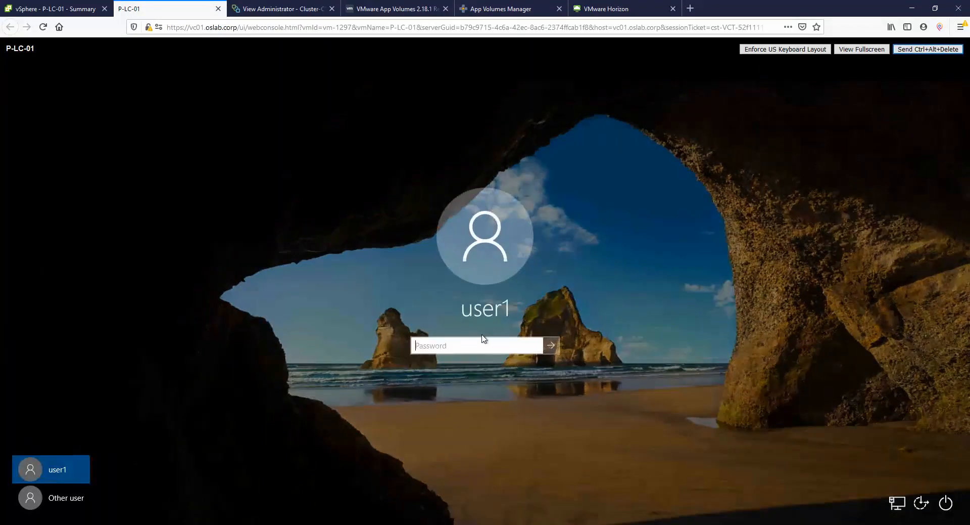
Sign in to P-LC-01's console with the user's password and refresh it to Available.
left_click(481, 343)
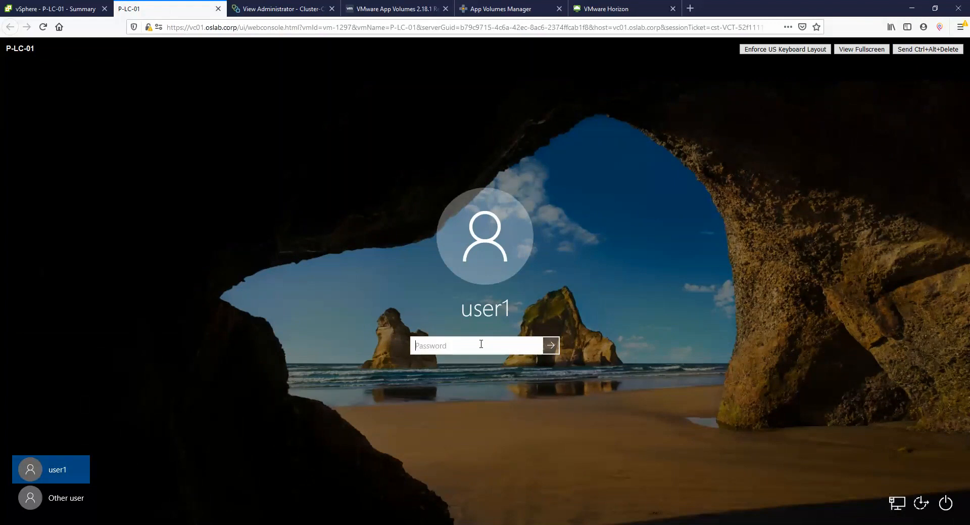
type("V")
key("Return")
left_click(277, 10)
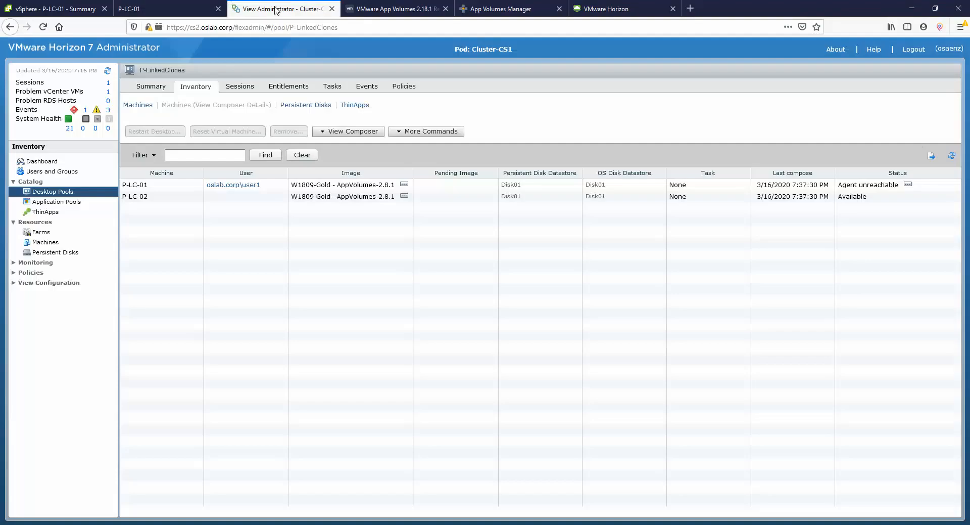
left_click(950, 156)
Retry connecting to P-LinkedClones twice, dismissing the busy-desktop errors, and return to the desktop list.
left_click(624, 9)
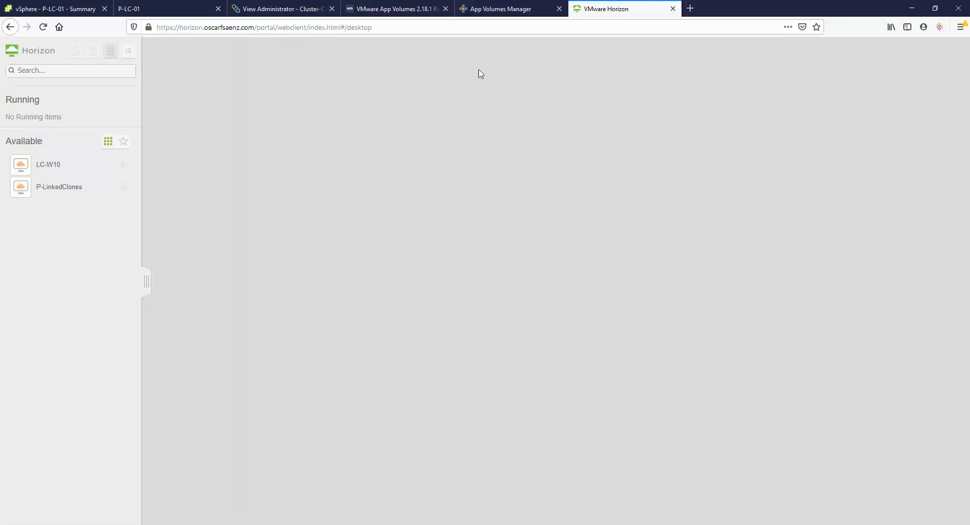
left_click(48, 186)
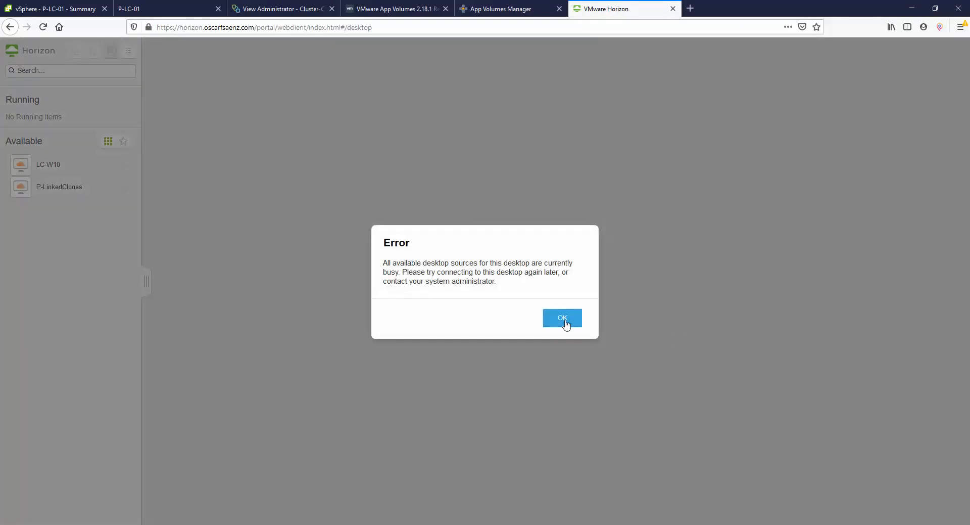
left_click(565, 318)
left_click(26, 194)
left_click(567, 318)
left_click(183, 8)
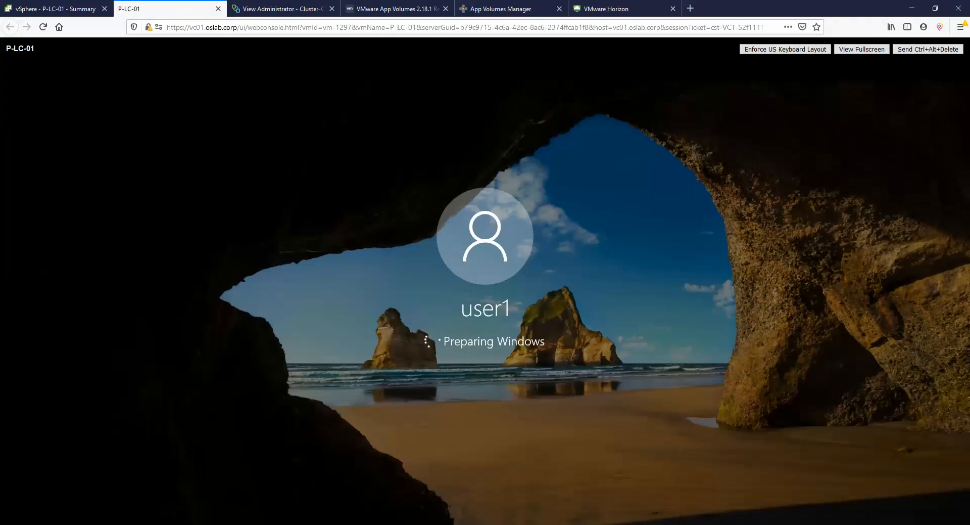
left_click(282, 9)
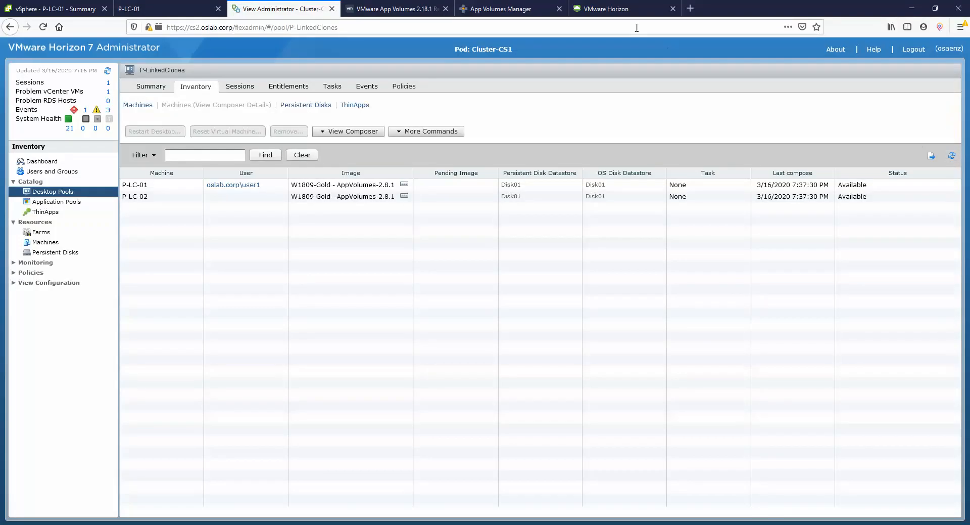
left_click(614, 8)
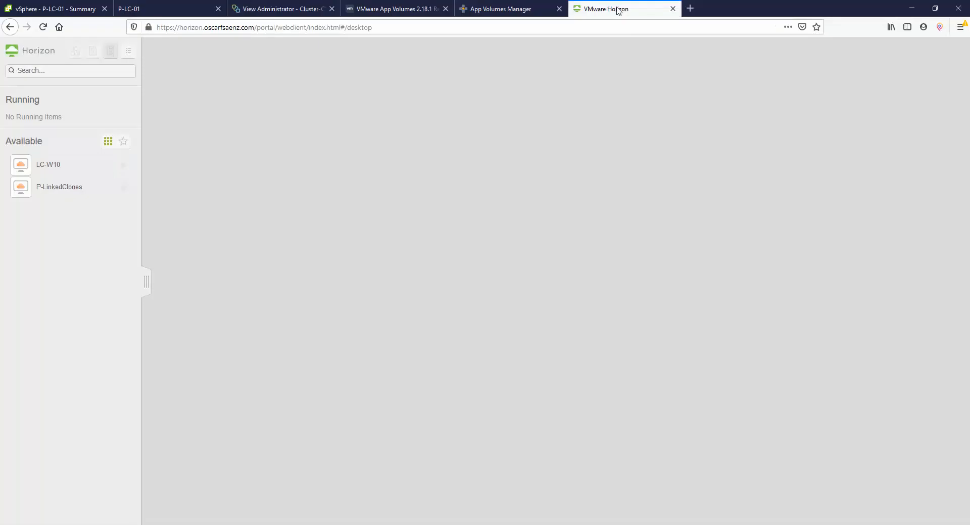
left_click(127, 9)
left_click(607, 8)
Launch P-LinkedClones and confirm Excel, Word, PowerPoint and Outlook now appear in the Start menu.
left_click(48, 185)
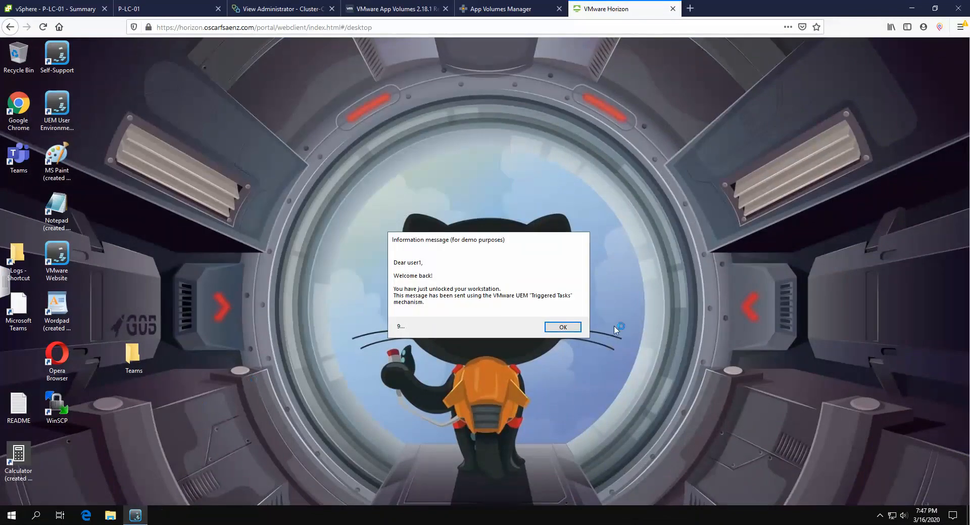
left_click(571, 330)
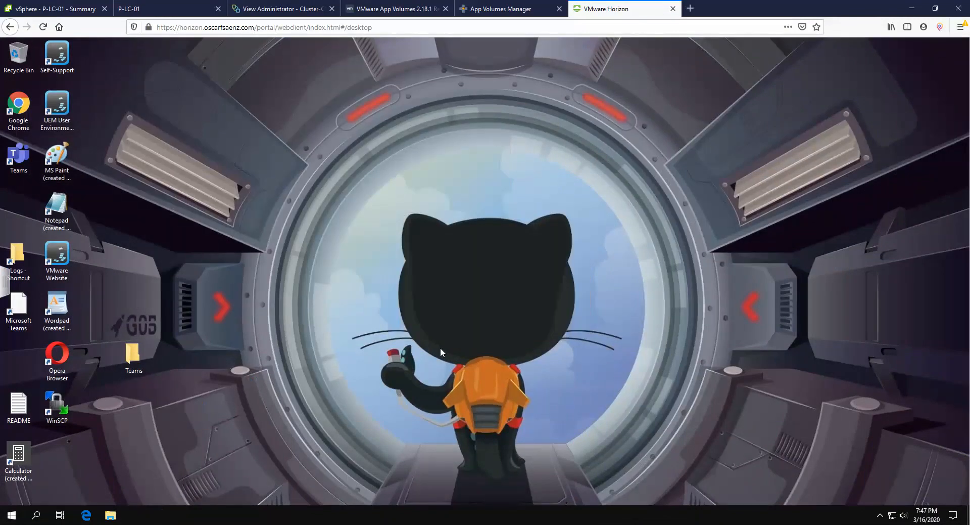
left_click(19, 514)
scroll(101, 353, "down", 4)
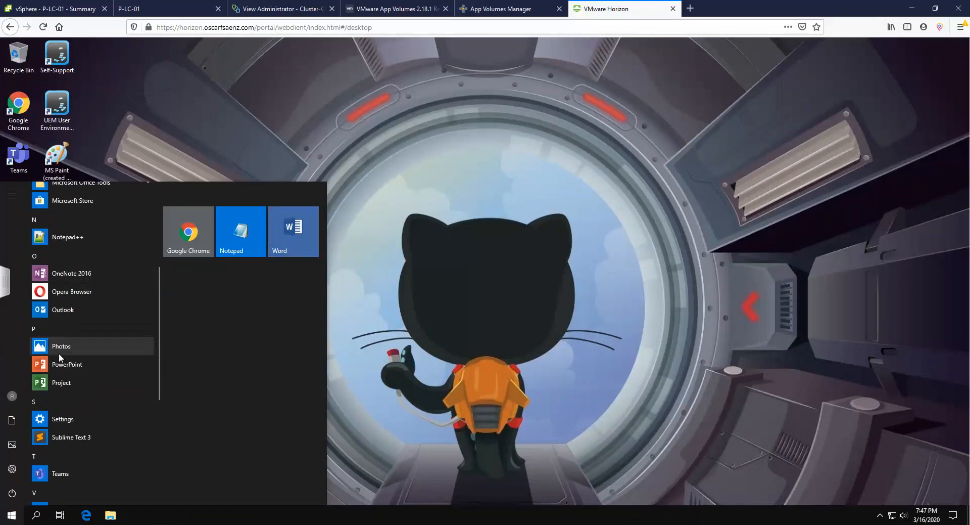
scroll(59, 353, "down", 5)
scroll(68, 272, "up", 9)
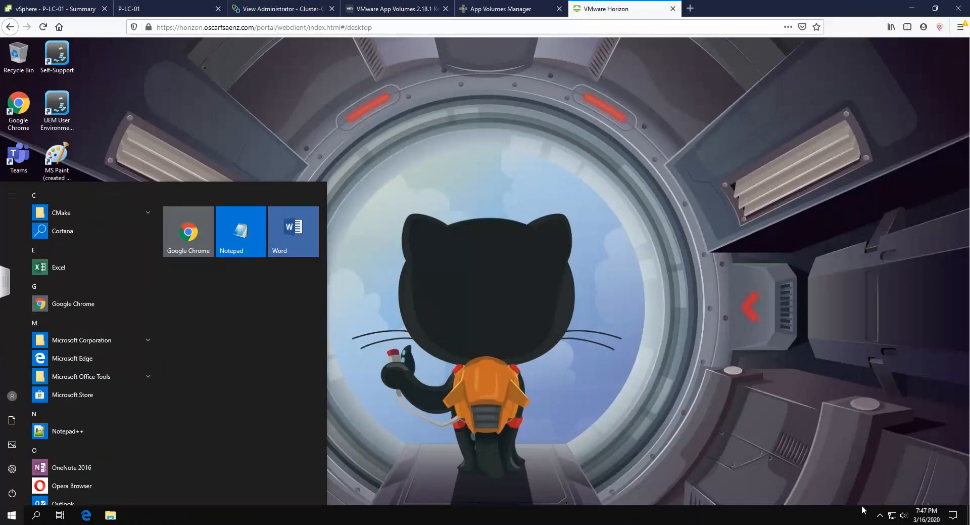
left_click(540, 460)
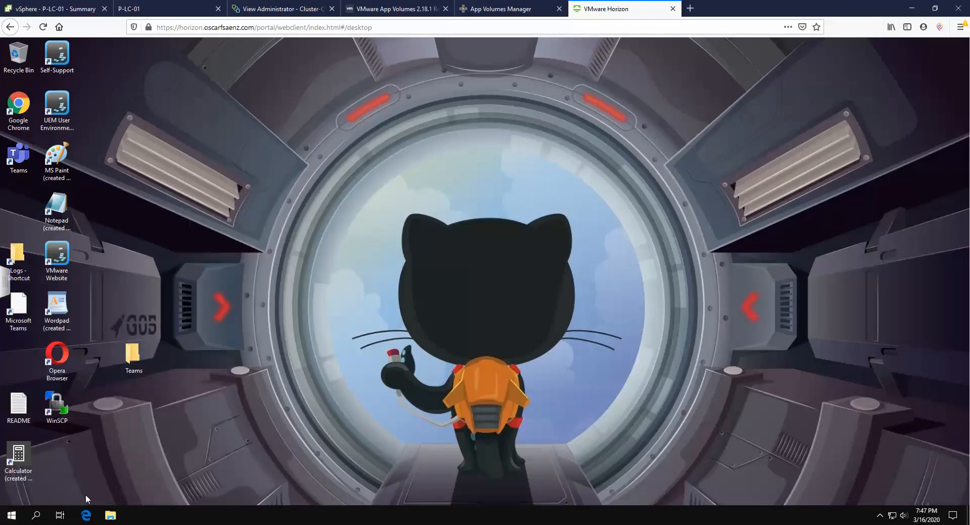
left_click(12, 514)
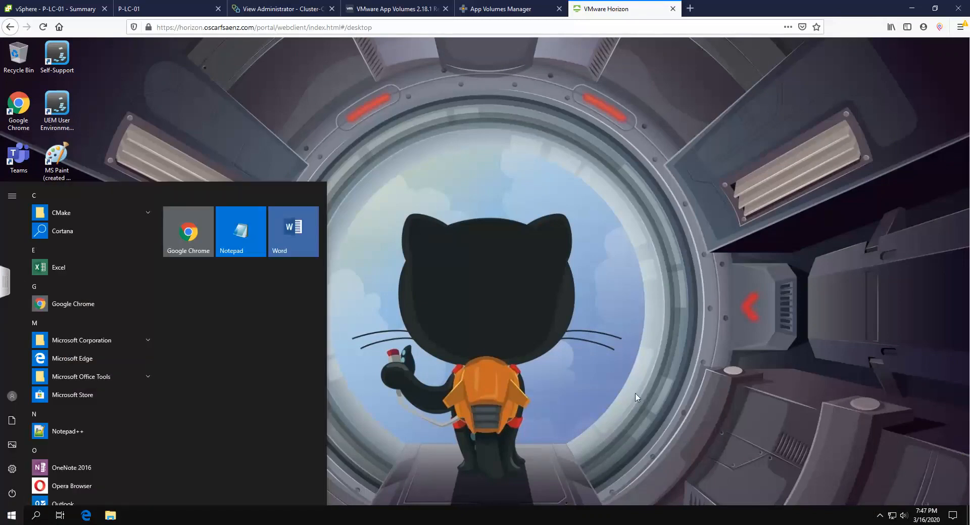
left_click(613, 397)
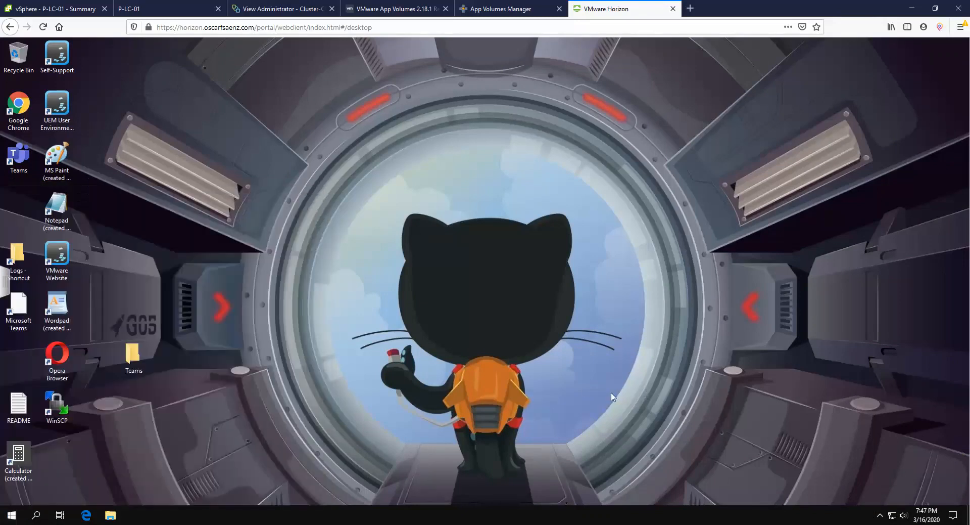
left_click(5, 516)
left_click(535, 383)
Sign out of the remote session and dismiss the disconnected notice.
left_click(12, 515)
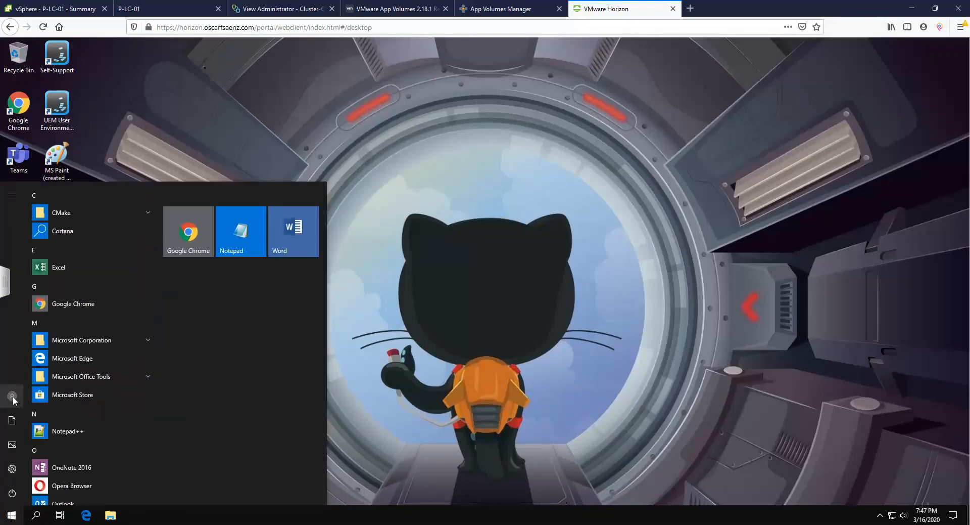
left_click(14, 401)
left_click(25, 370)
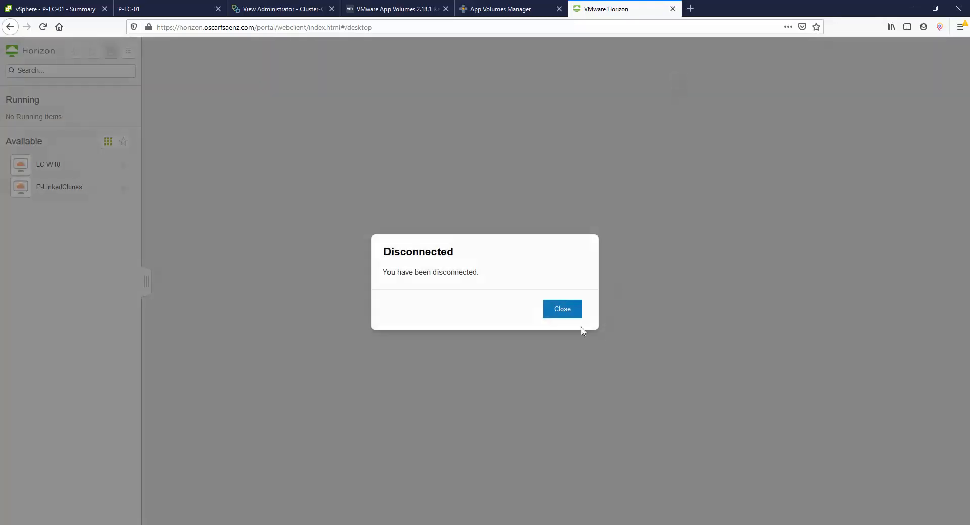
left_click(560, 312)
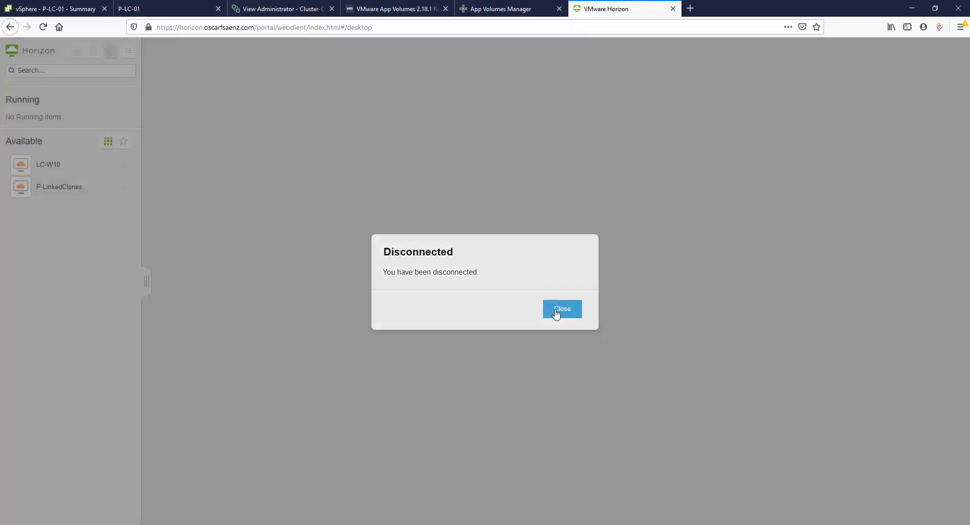